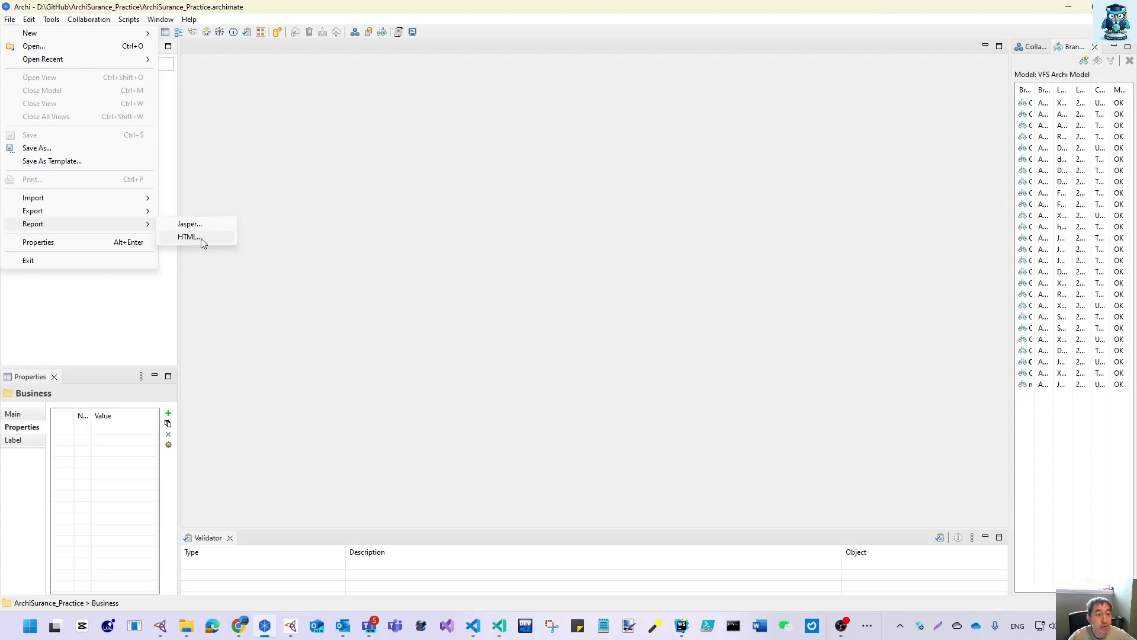
Review the model's report and export options and check the list of installed Archi plug-ins.
mouse_move(59, 219)
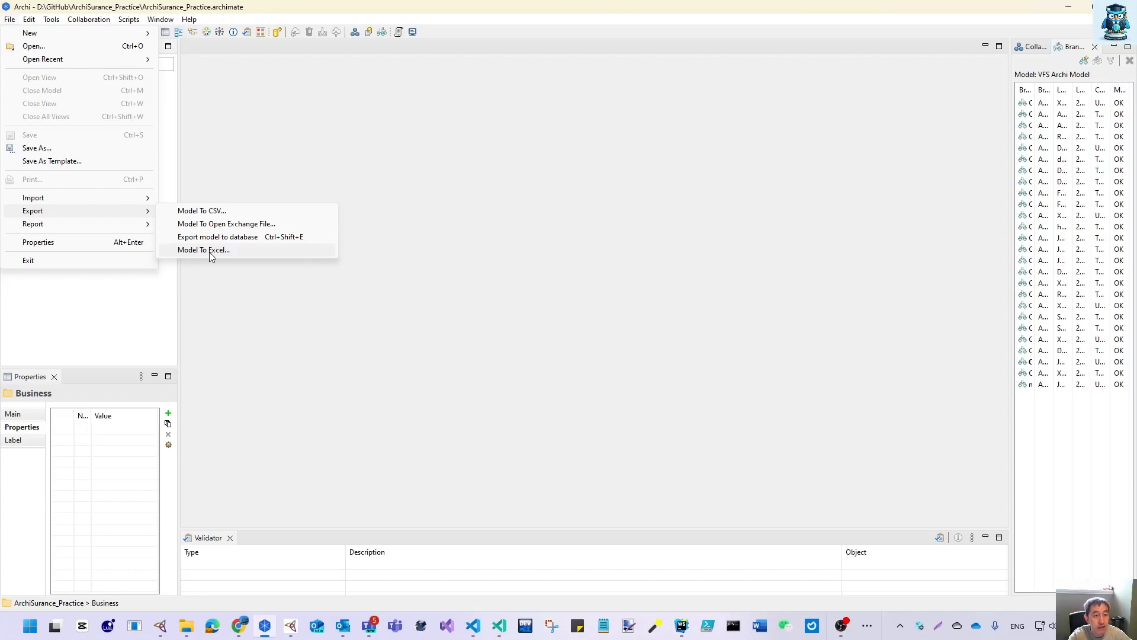
left_click(189, 20)
left_click(191, 20)
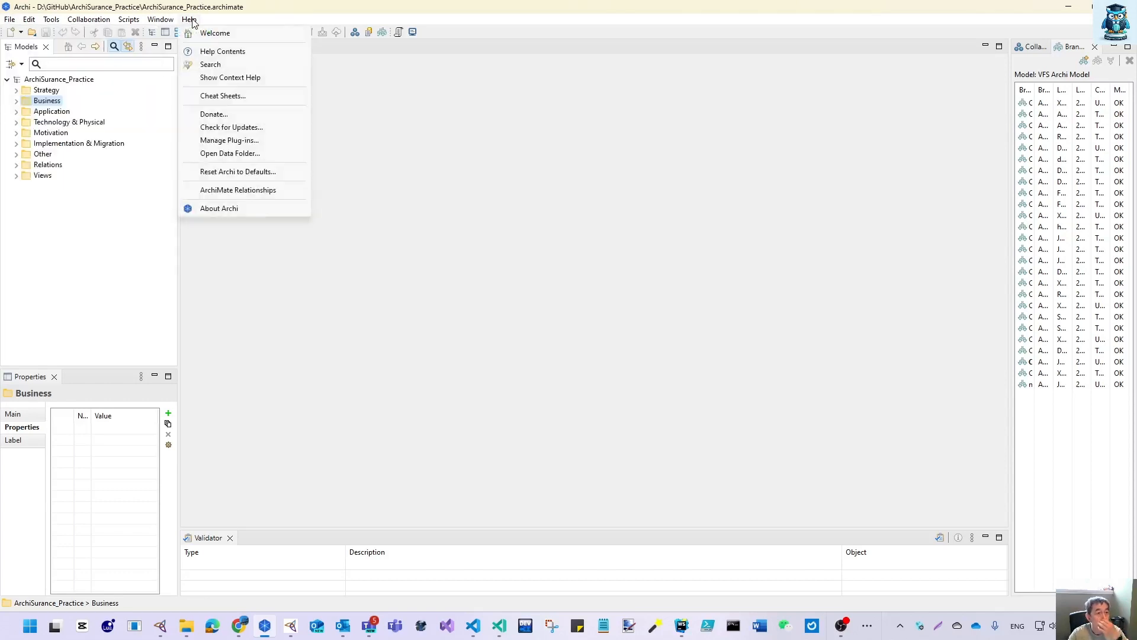
left_click(232, 146)
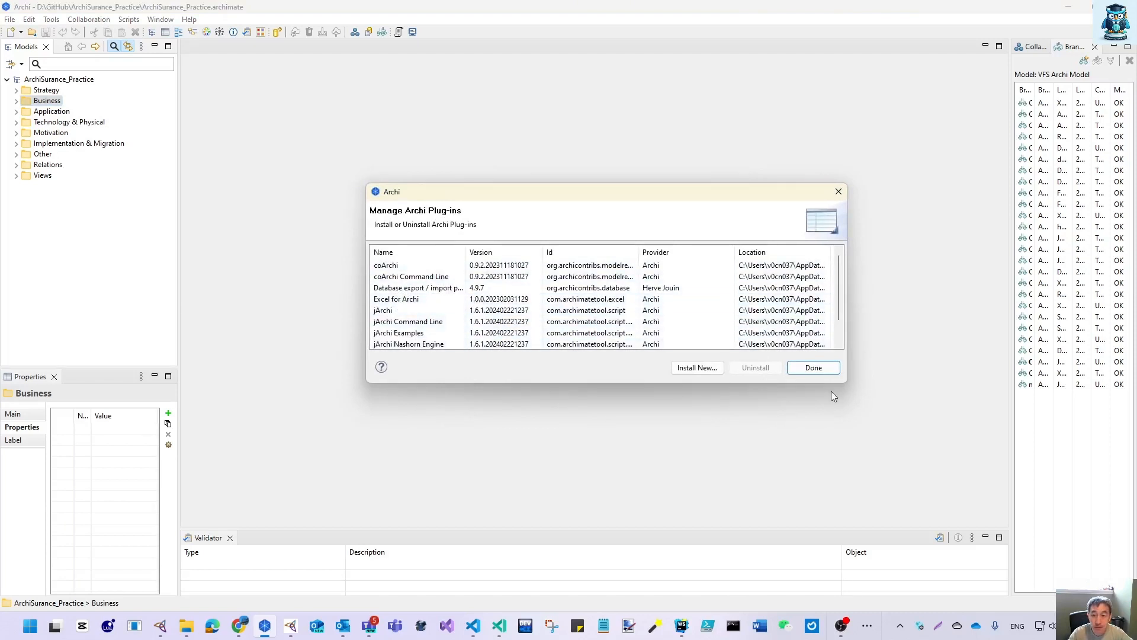
left_click(813, 367)
left_click(10, 19)
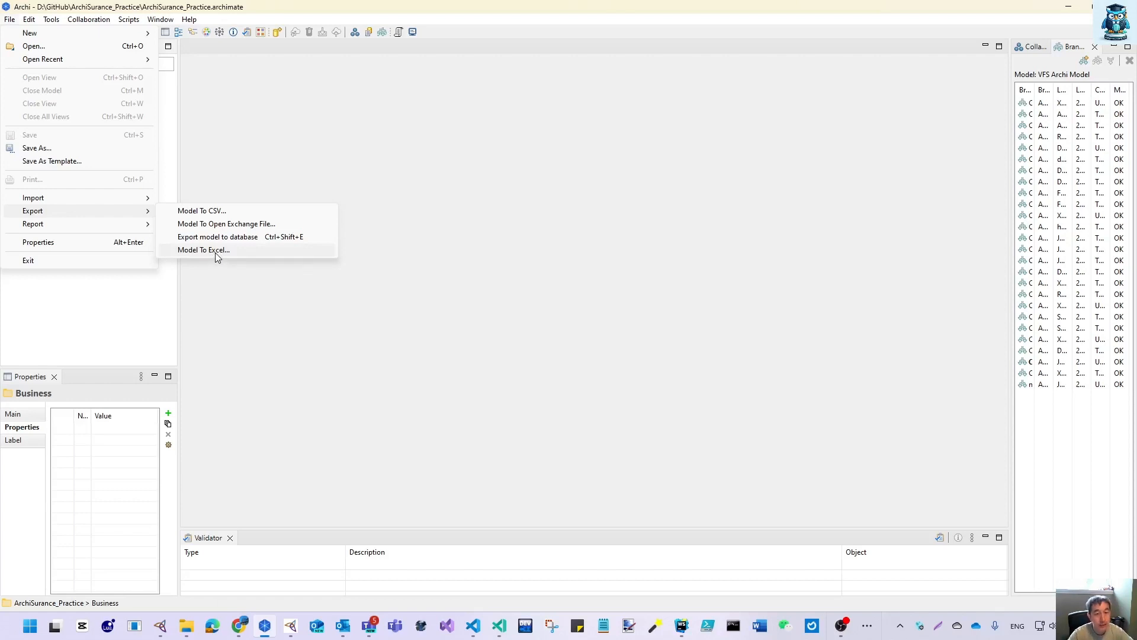
Switch to the browser article on querying Archi's HTML report and find its section on using COUNT to check model scale.
left_click(1070, 13)
left_click(1069, 9)
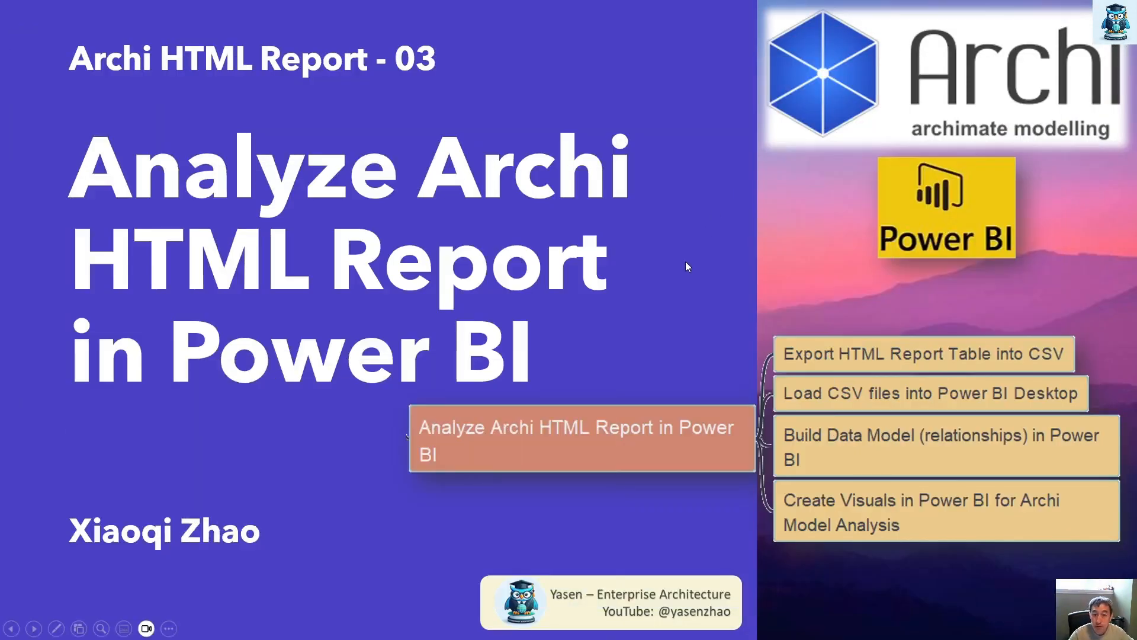
key("Escape")
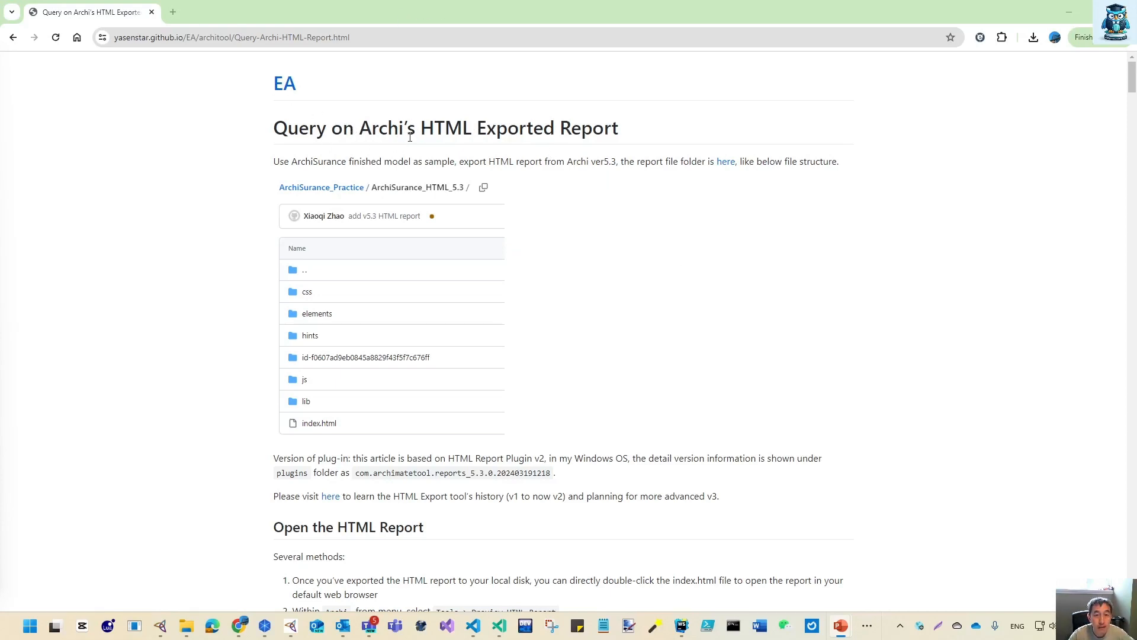
left_click_drag(1132, 78, 1131, 573)
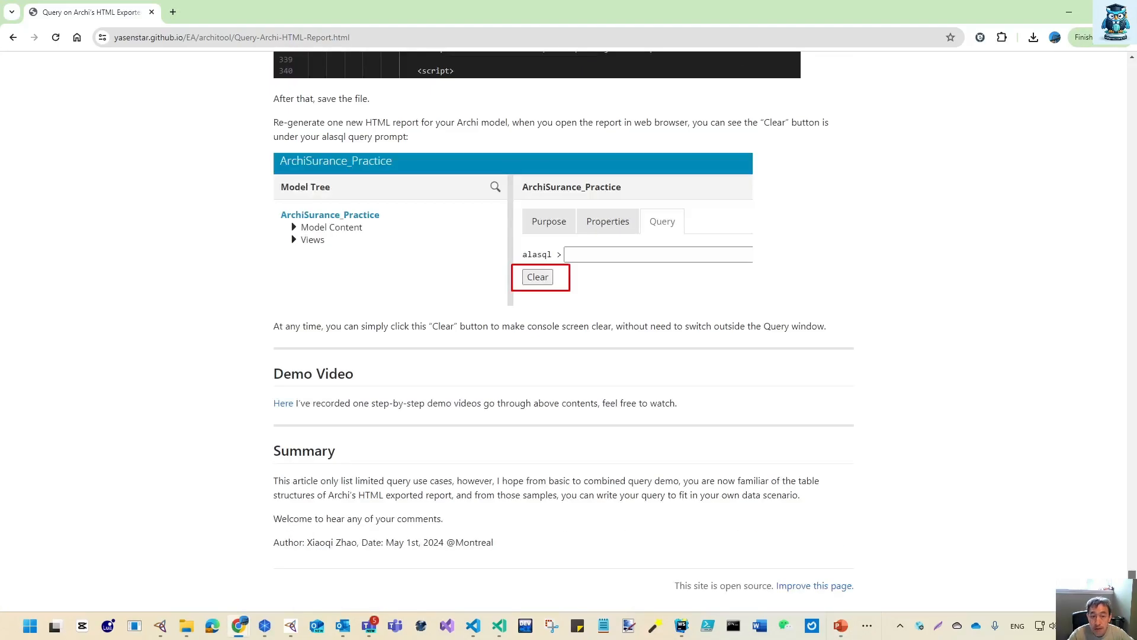
scroll(724, 354, "up", 12)
scroll(724, 349, "up", 20)
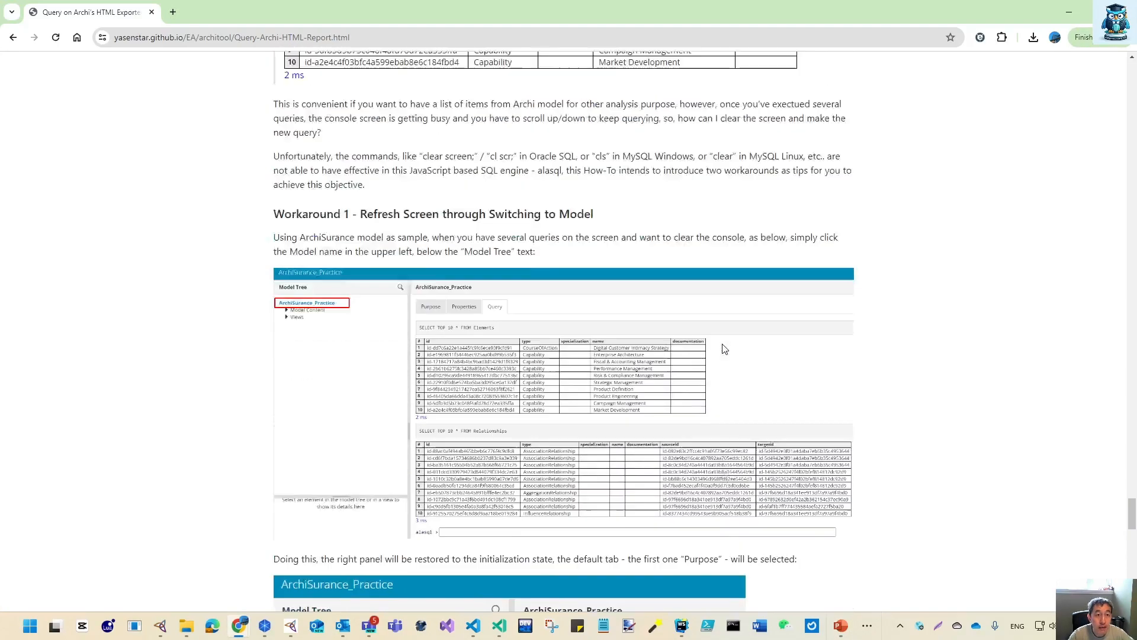
scroll(725, 349, "up", 4)
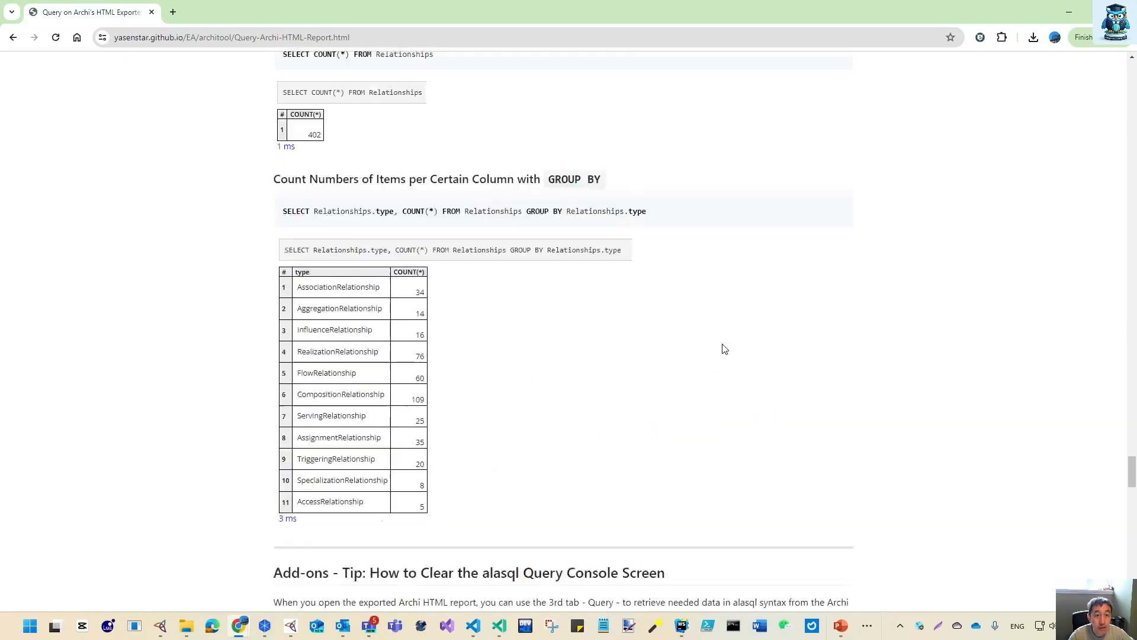
scroll(723, 349, "up", 5)
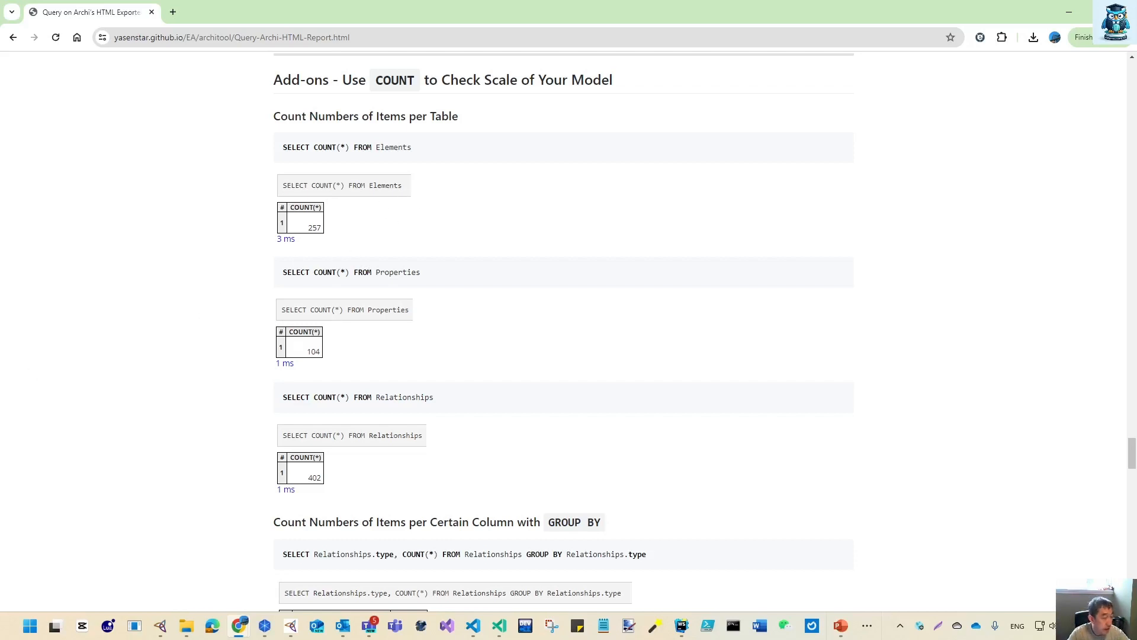
Restore the article's browser window to a smaller size, place it over the right half of the screen and extend it to full height.
left_click(1097, 12)
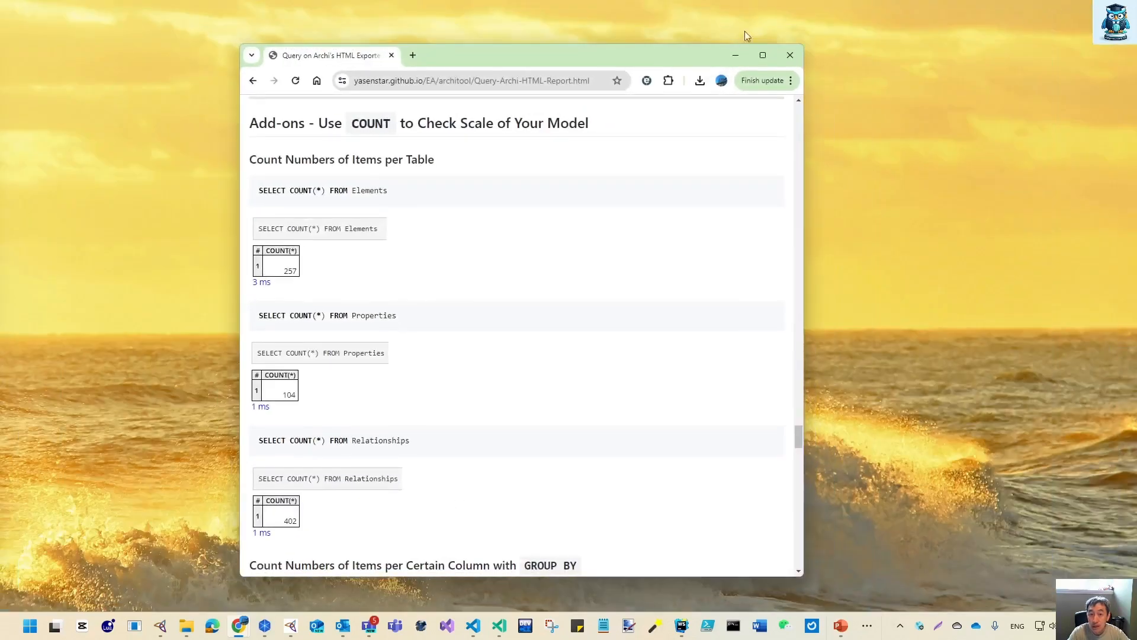
left_click_drag(585, 55, 914, 10)
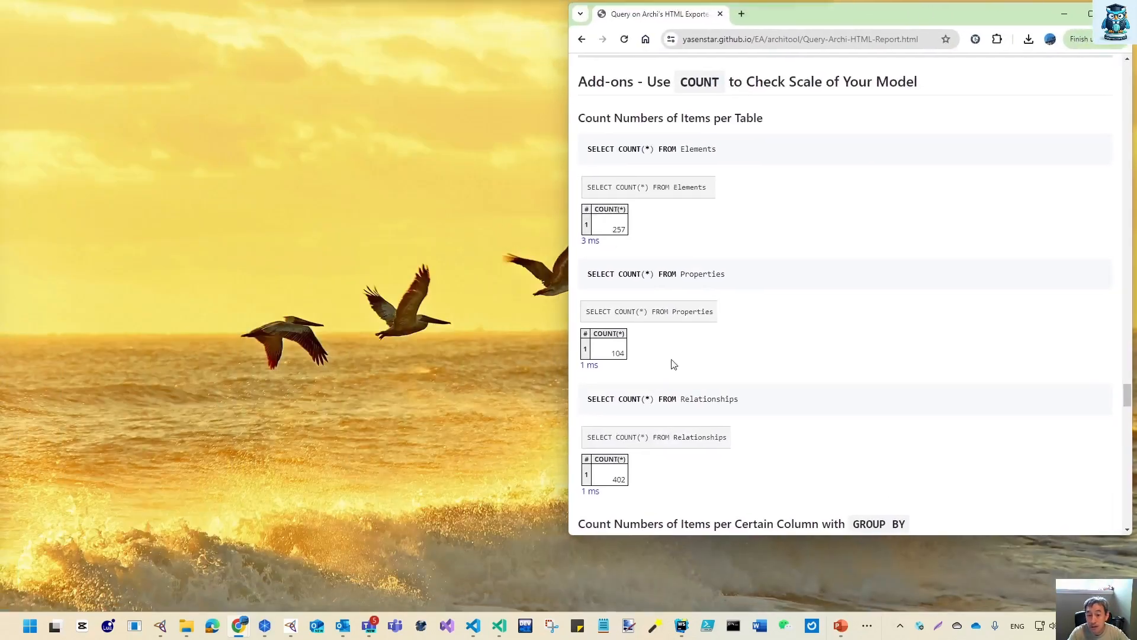
left_click_drag(591, 529, 591, 608)
Open index.html from the ArchiSurance_HTML_5.3 folder and move the report into its own window beside the article.
mouse_move(239, 630)
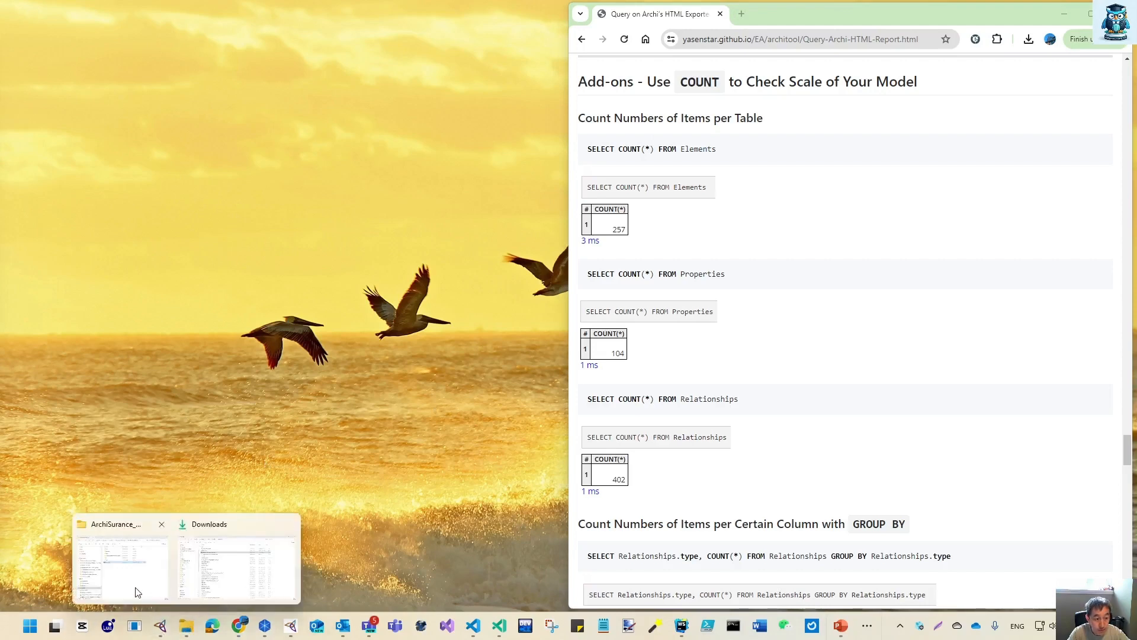
left_click_drag(0, 67, 642, 71)
double_click(412, 272)
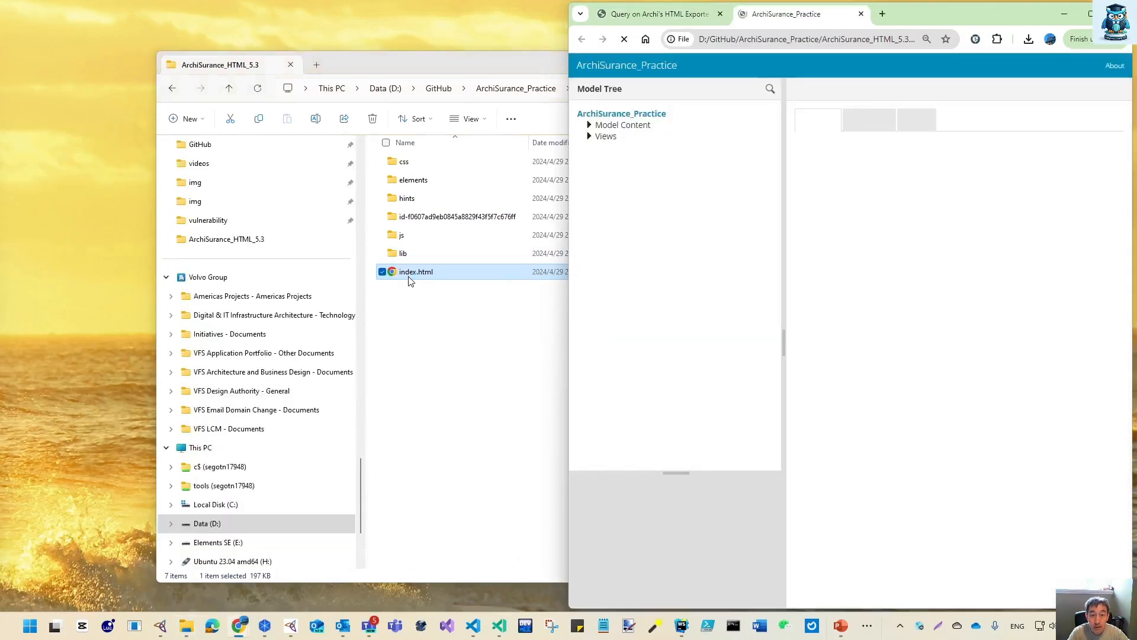
left_click_drag(504, 65, 0, 64)
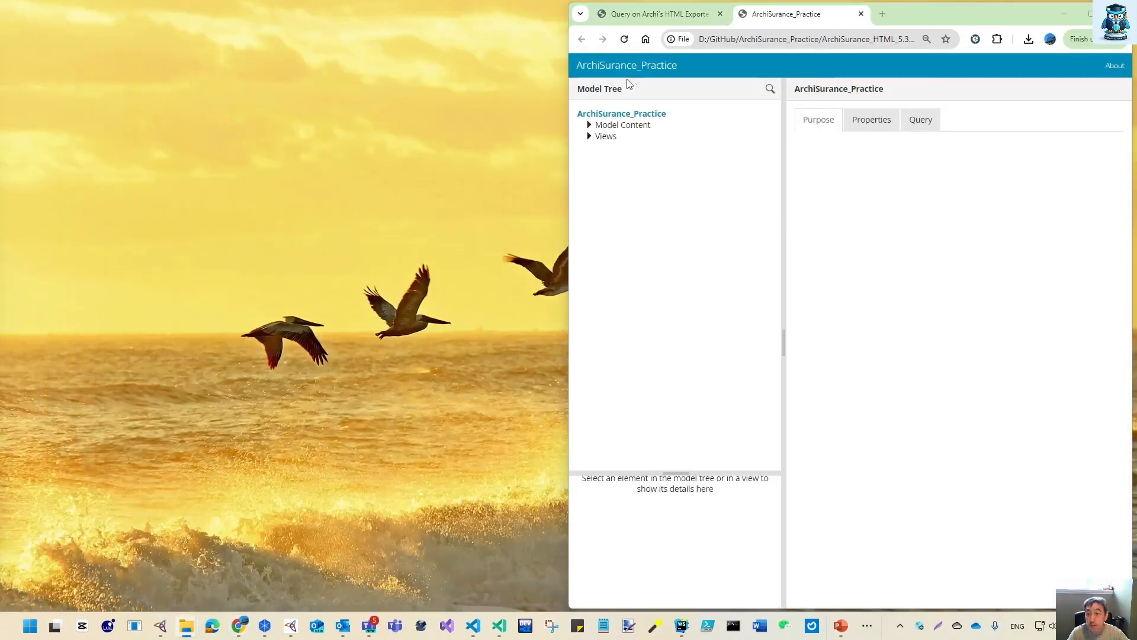
left_click_drag(819, 17, 3, 23)
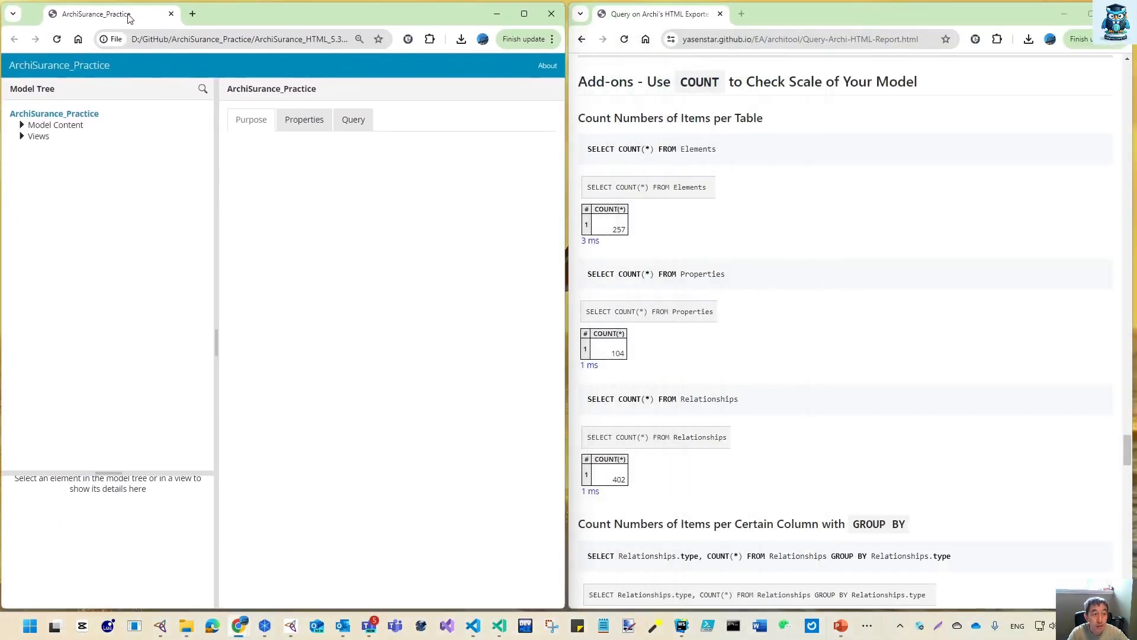
Run the query SELECT COUNT(*) FROM Elements in the report's alasql console.
left_click(366, 125)
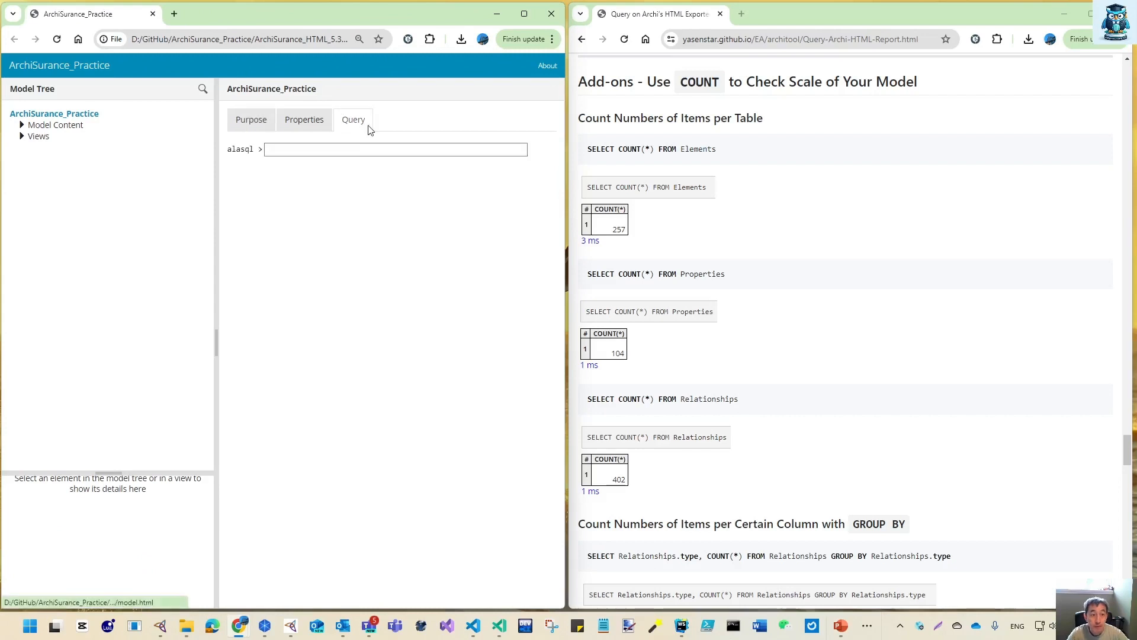
left_click(308, 151)
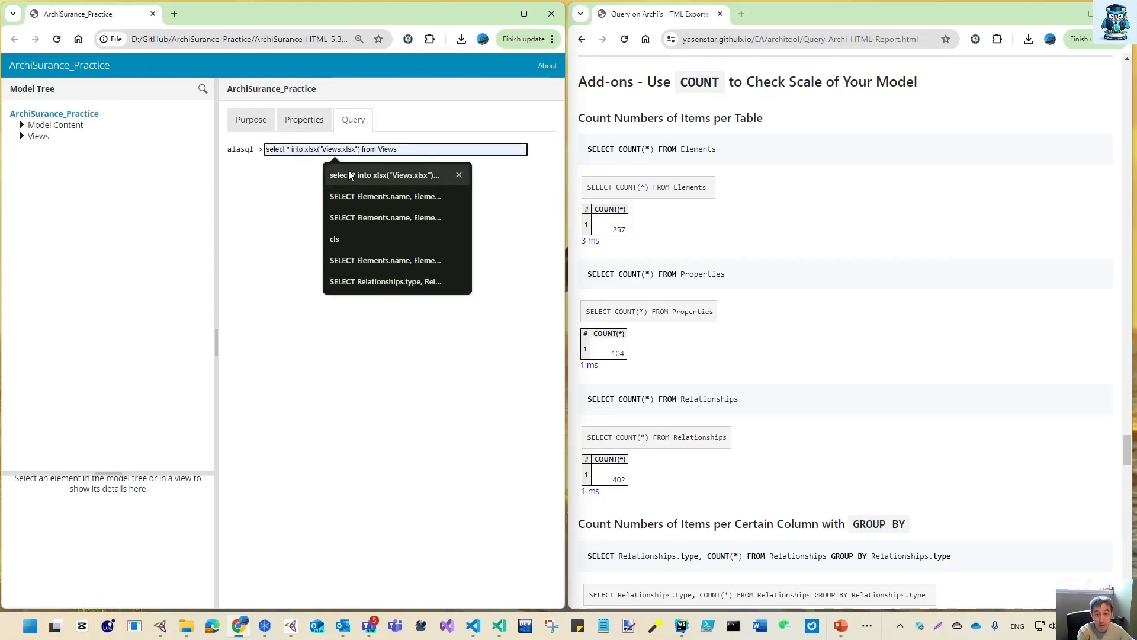
type("select coun")
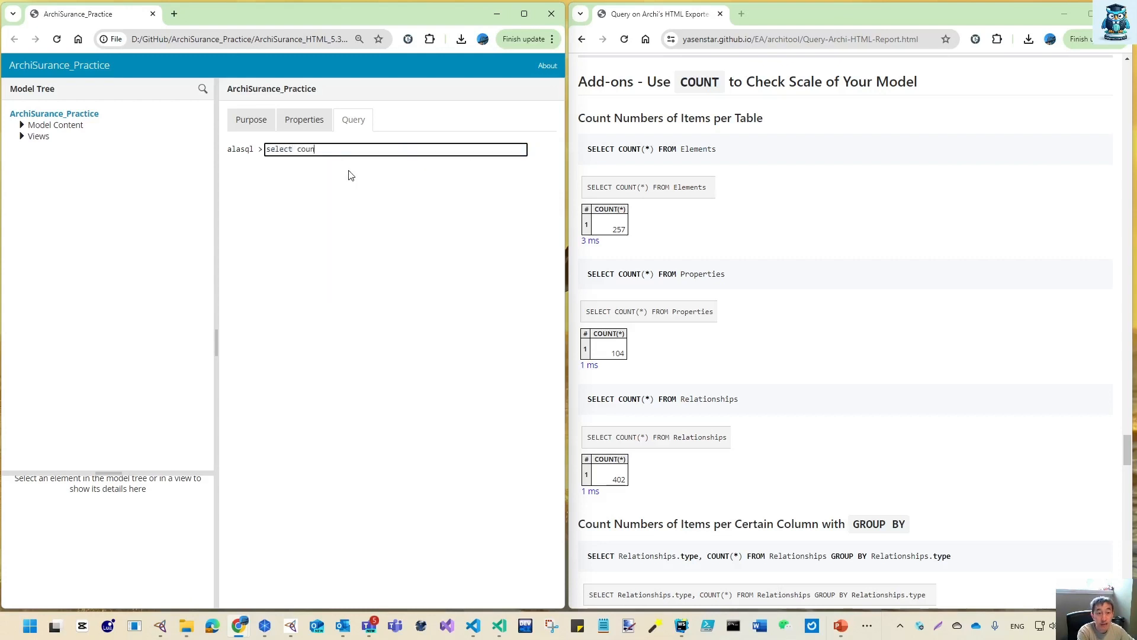
type("t(*) from elemen")
key("BackSpace")
key("BackSpace")
key("BackSpace")
key("BackSpace")
key("BackSpace")
key("BackSpace")
type("Elements")
key("Return")
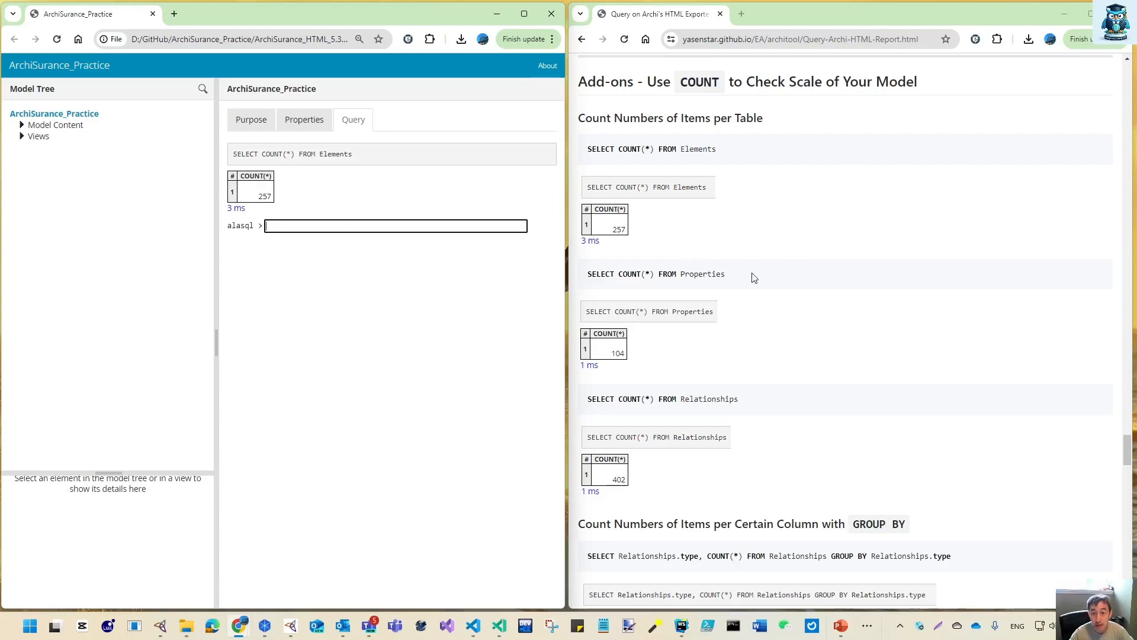
Copy the article's query SELECT Relationships.type, COUNT(*) FROM Relationships GROUP BY Relationships.type and run it in the report's alasql console.
scroll(757, 312, "down", 3)
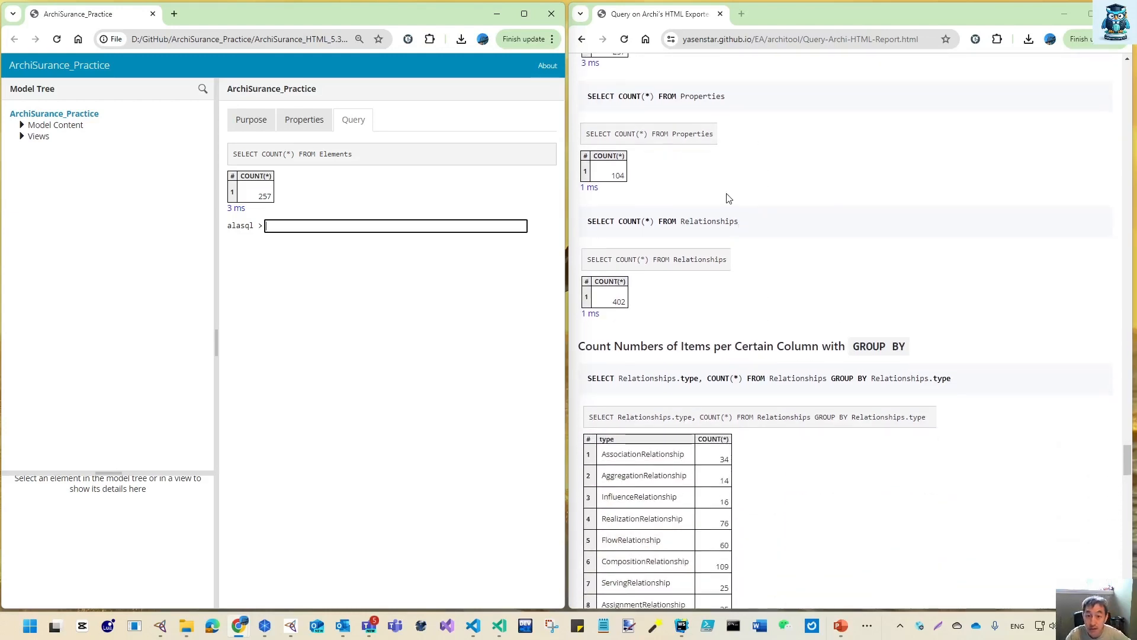
scroll(718, 332, "down", 2)
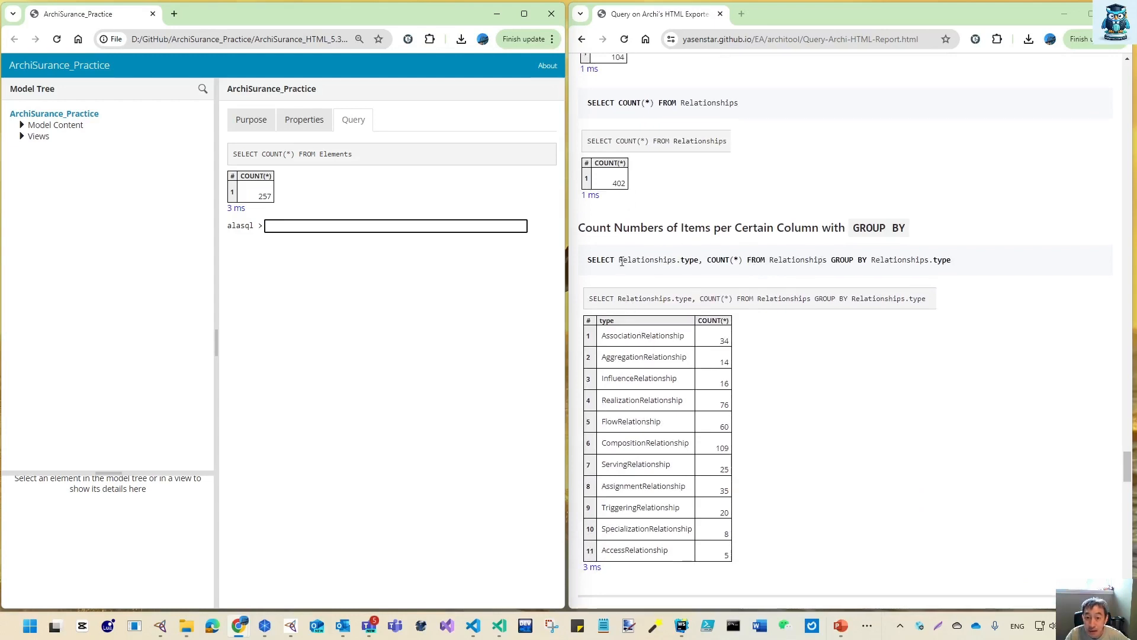
left_click_drag(622, 262, 704, 260)
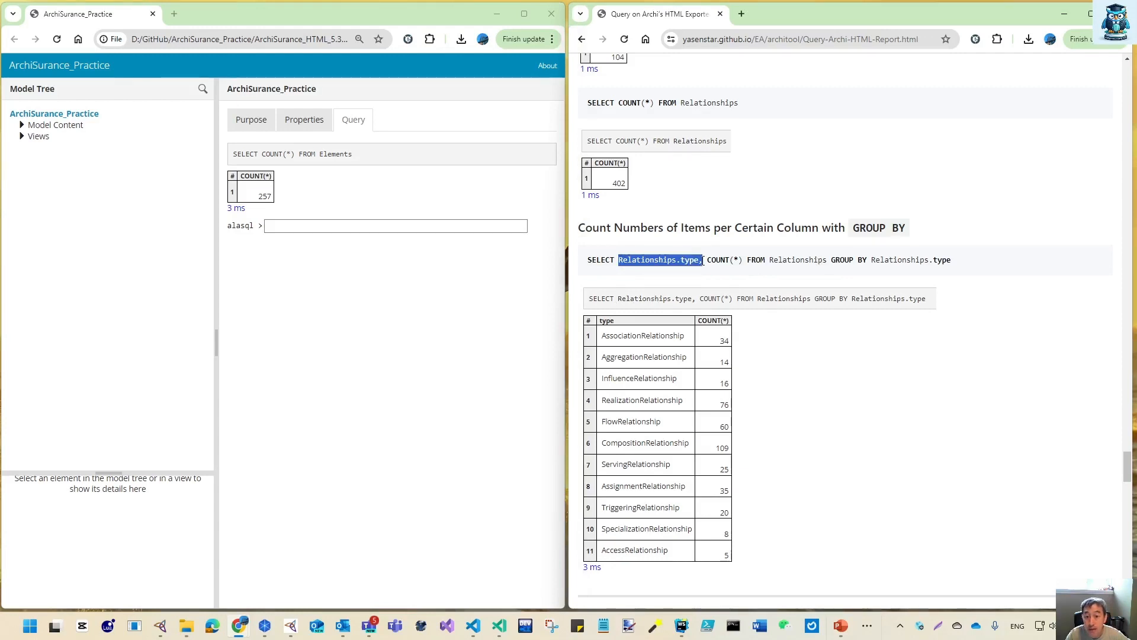
left_click_drag(704, 260, 697, 261)
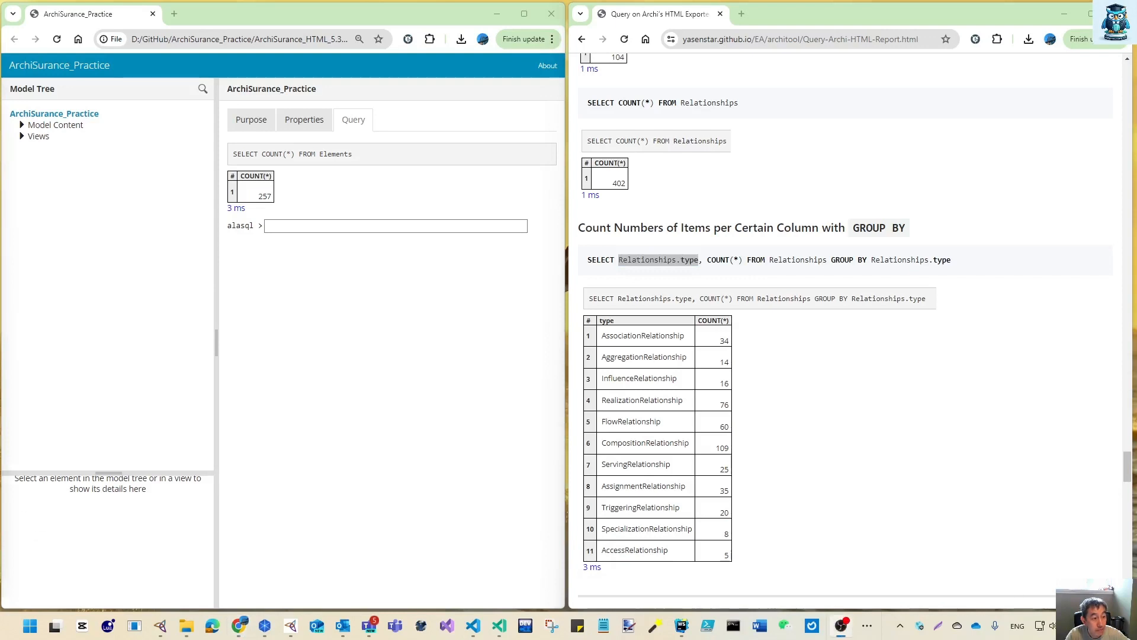
left_click_drag(934, 299, 681, 309)
left_click_drag(588, 259, 967, 253)
key("ctrl+c")
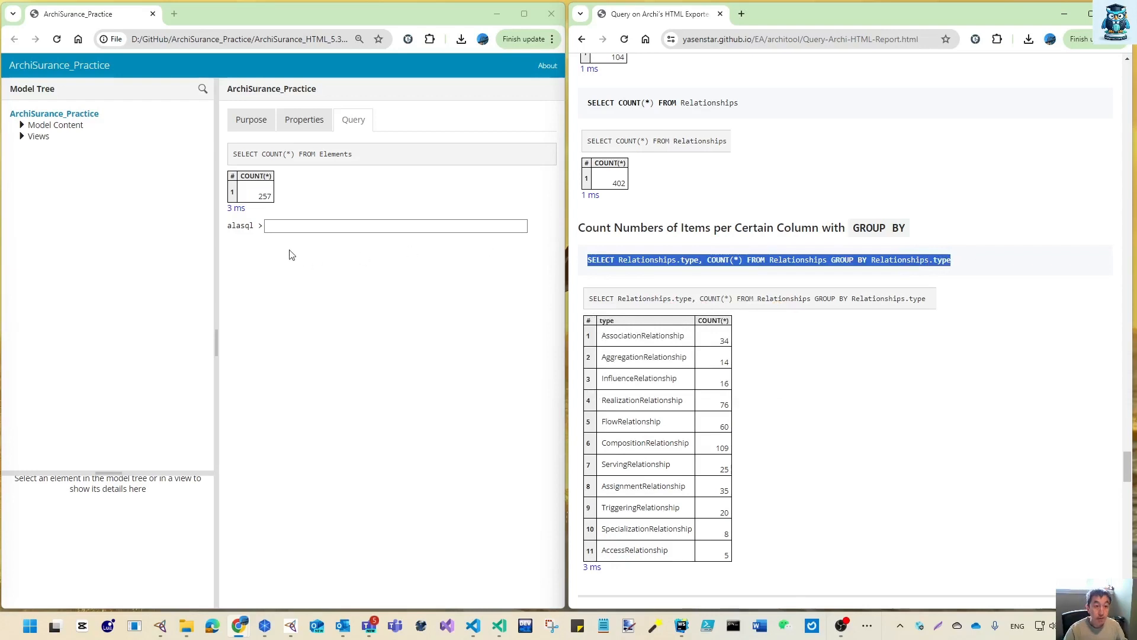
left_click(299, 226)
key("ctrl+v")
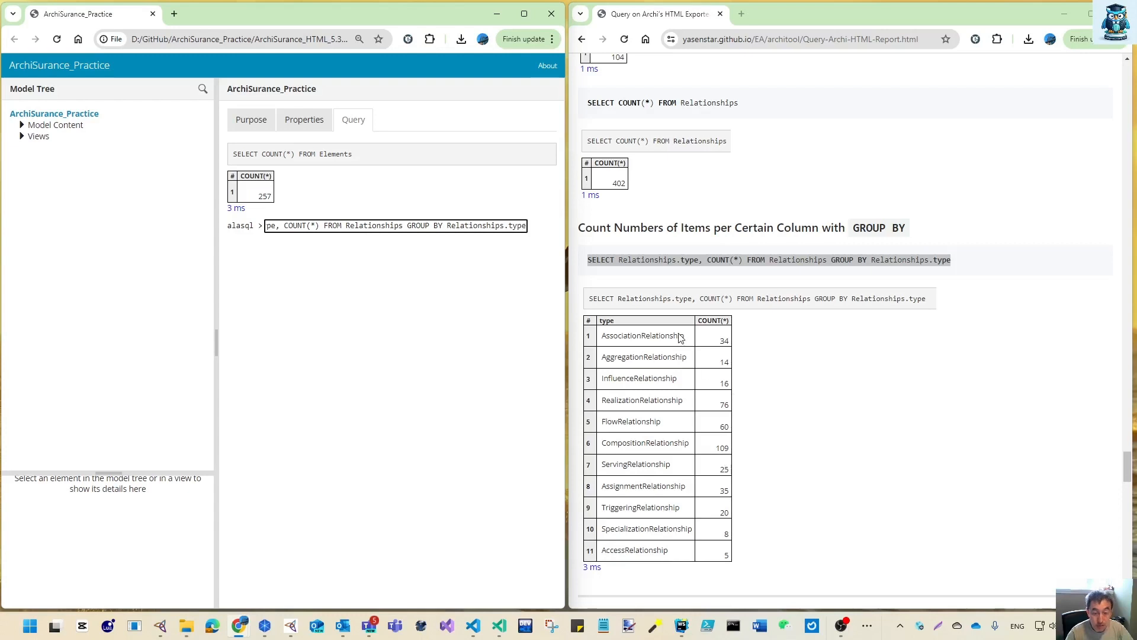
key("Return")
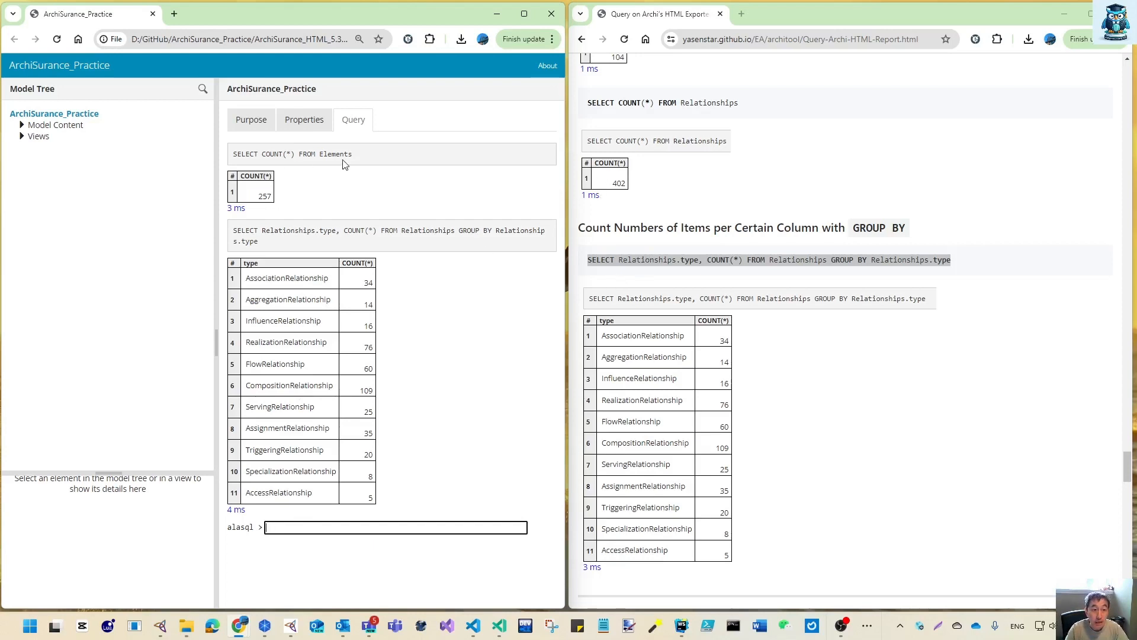
Reuse the earlier Elements count query with the table changed to Relationships and run SELECT COUNT(*) FROM Relationships.
left_click_drag(368, 163, 234, 162)
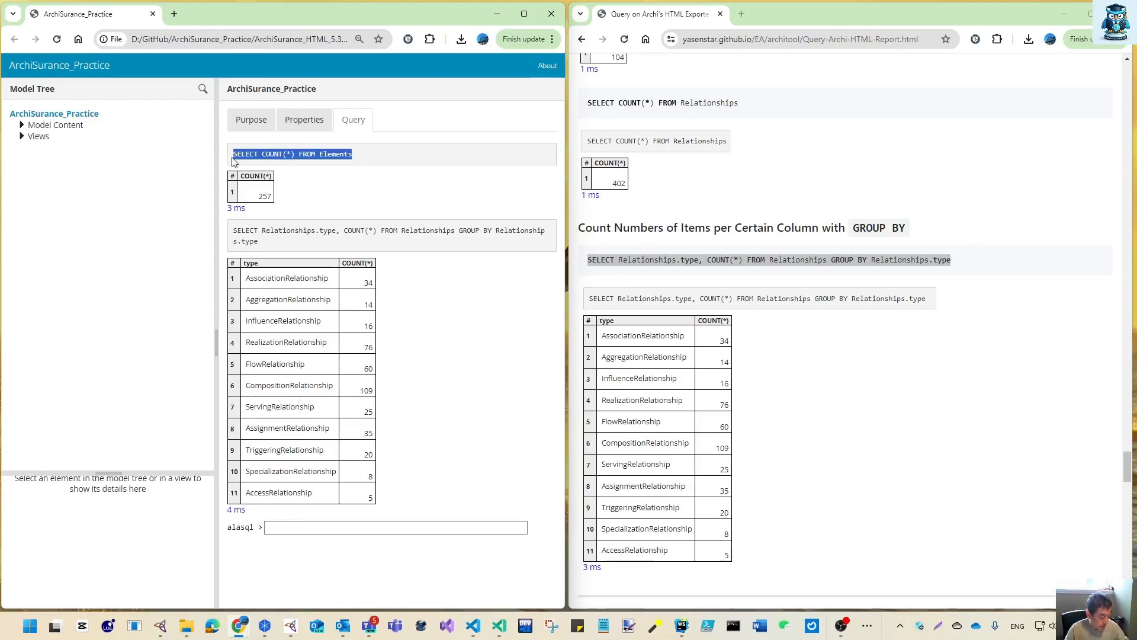
key("ctrl+c")
left_click(320, 528)
key("ctrl+v")
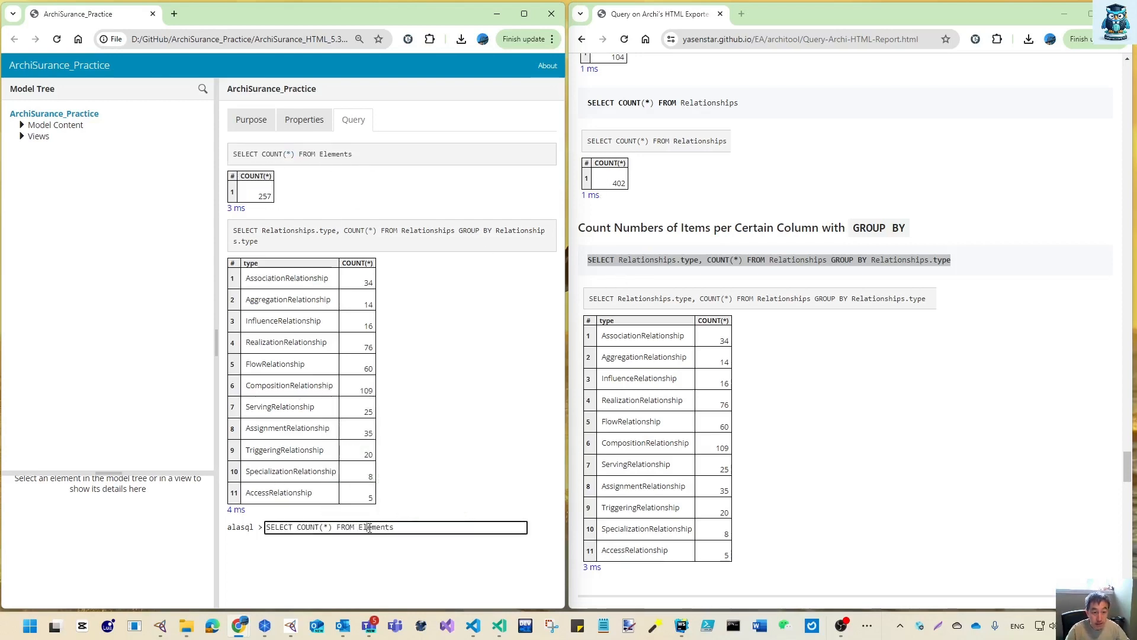
double_click(370, 528)
type("Relati")
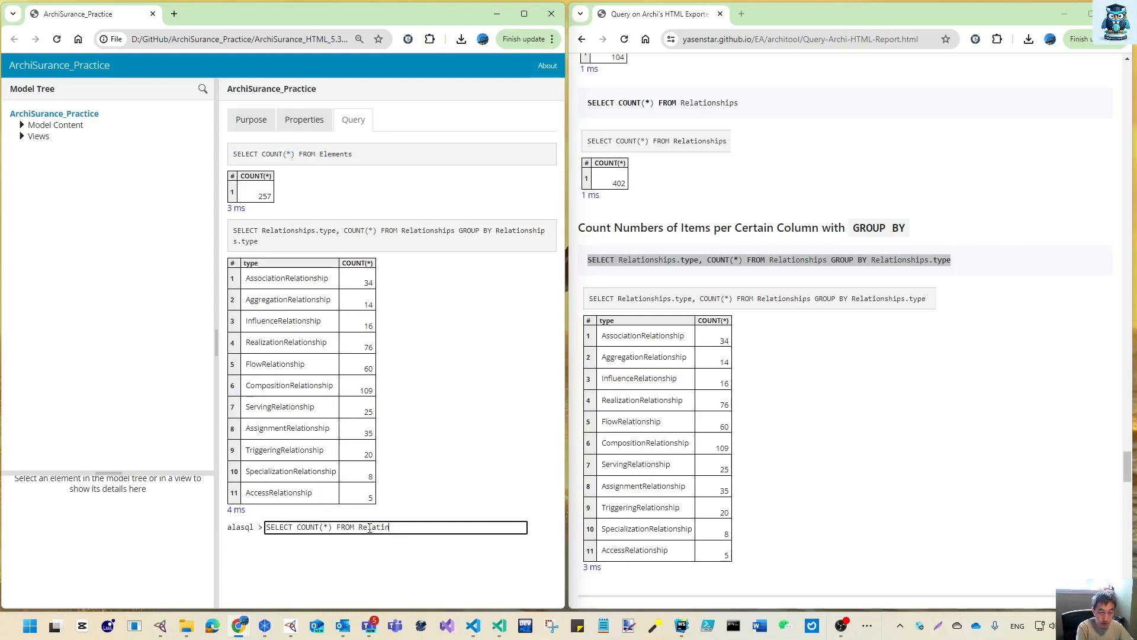
type("onships")
key("Return")
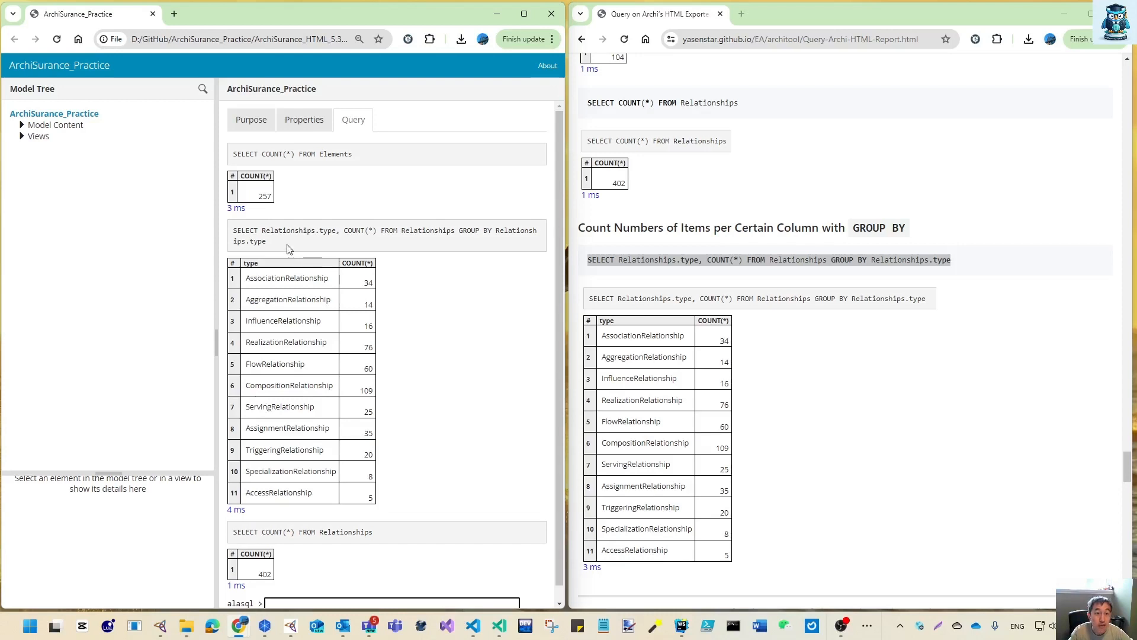
Reuse the earlier relationship-type count query in the alasql console and replace Relationships with Elements in its GROUP BY clause.
left_click_drag(276, 248, 235, 232)
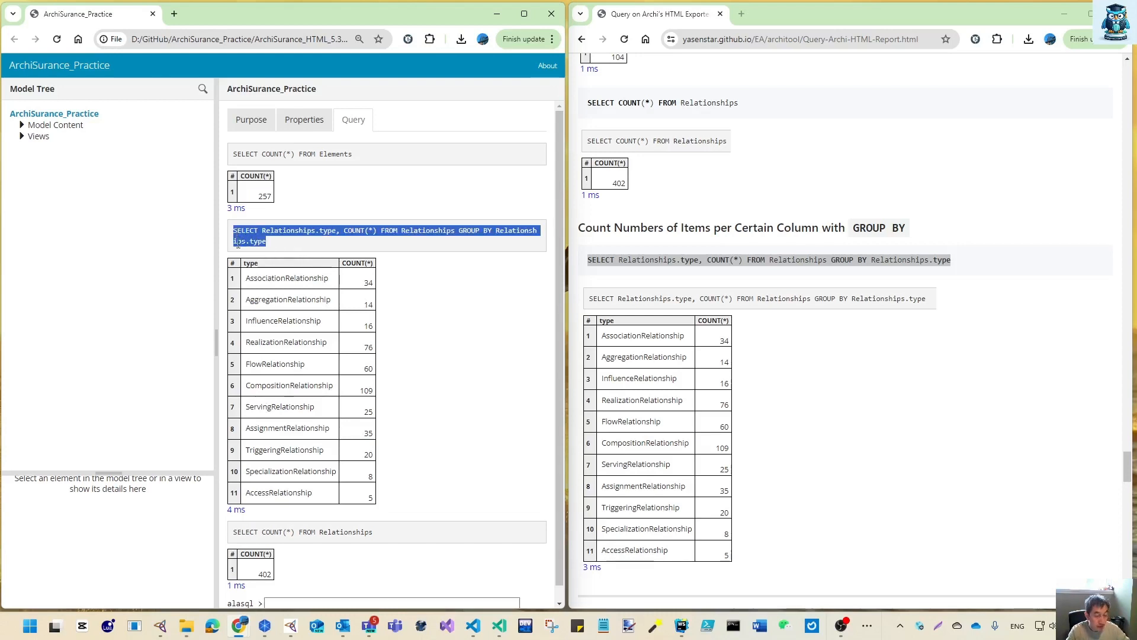
left_click(293, 602)
key("ctrl+v")
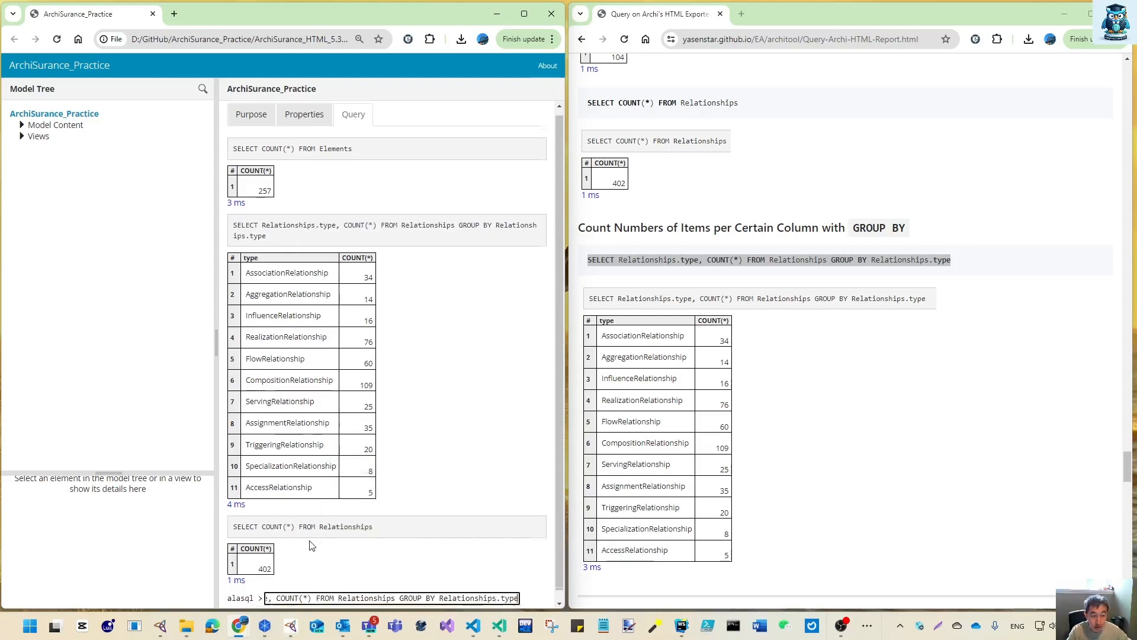
scroll(312, 545, "down", 1)
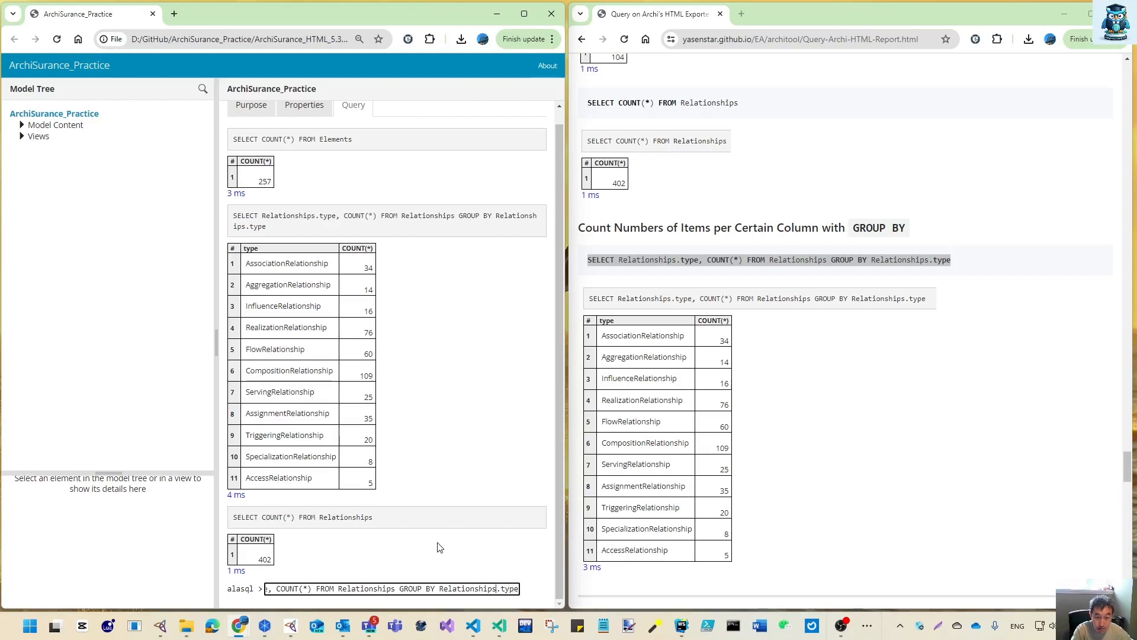
key("BackSpace")
key("BackSpace")
key("BackSpace")
key("BackSpace")
key("BackSpace")
key("BackSpace")
key("BackSpace")
key("BackSpace")
key("BackSpace")
key("BackSpace")
key("BackSpace")
key("BackSpace")
key("BackSpace")
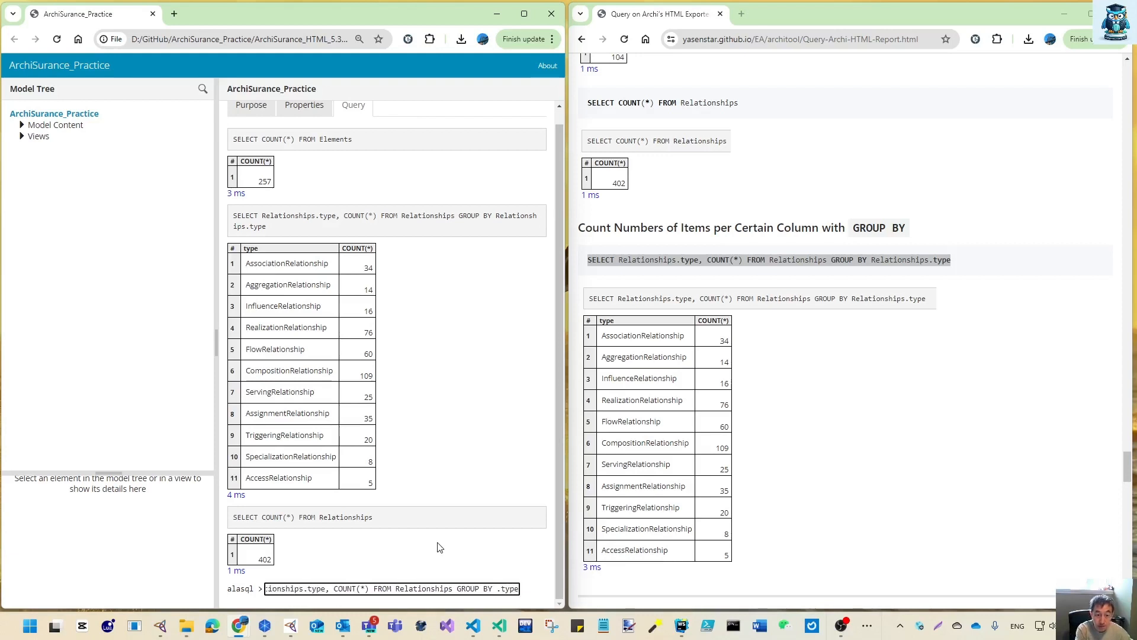
type("Esllements")
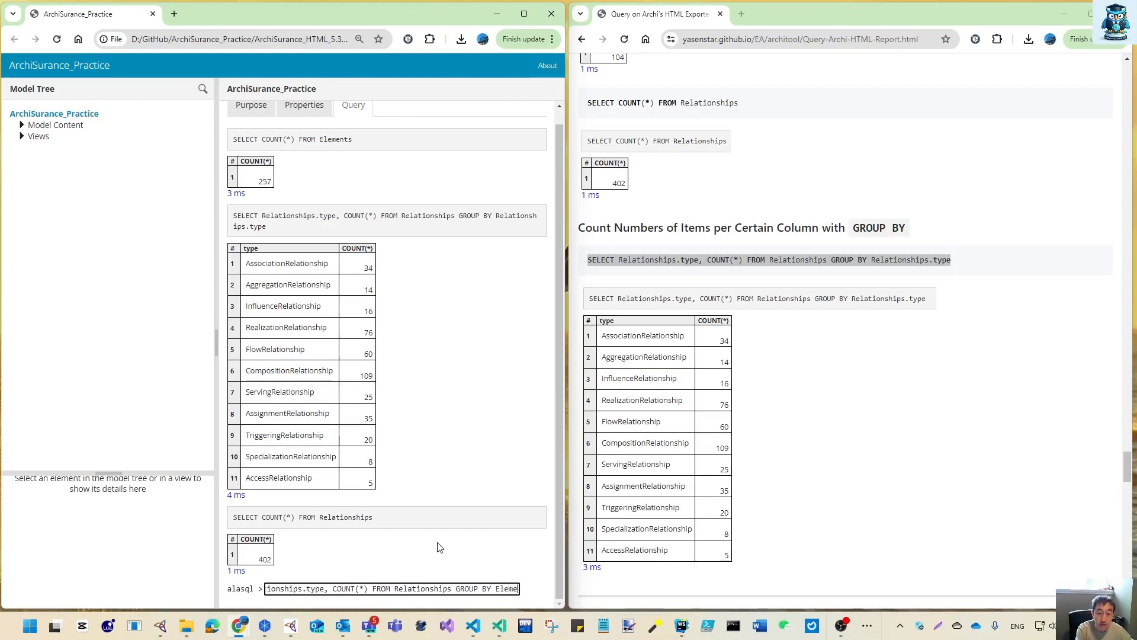
Change the query's FROM table and selected column to Elements, run SELECT Elements.type, COUNT(*) FROM Elements GROUP BY Elements.type, and review the result rows.
double_click(410, 590)
type("Elements")
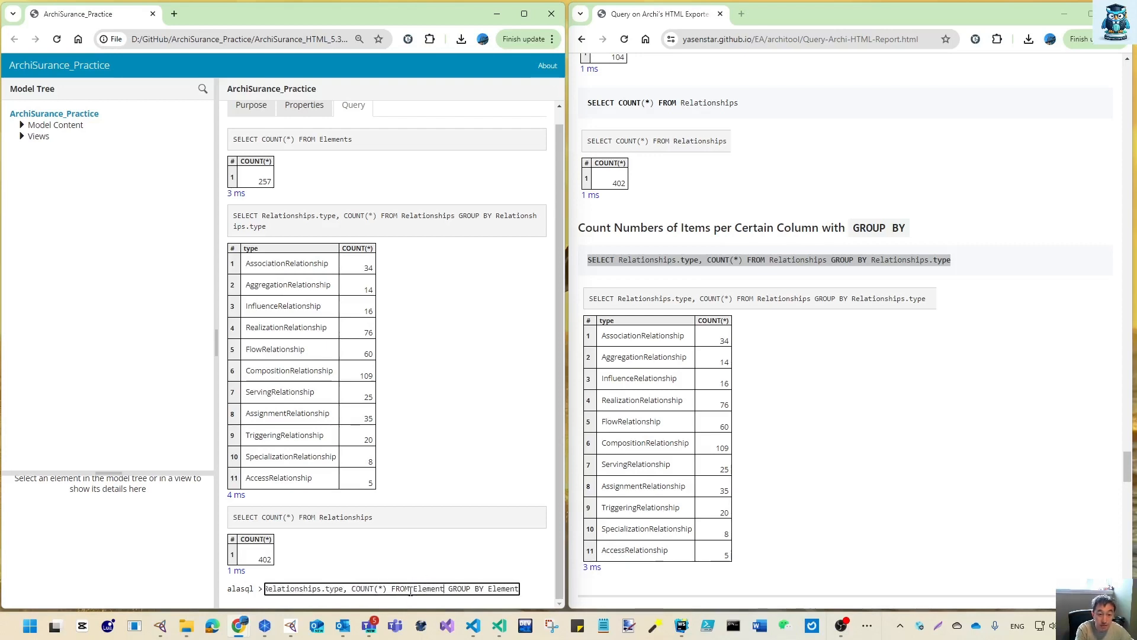
double_click(288, 588)
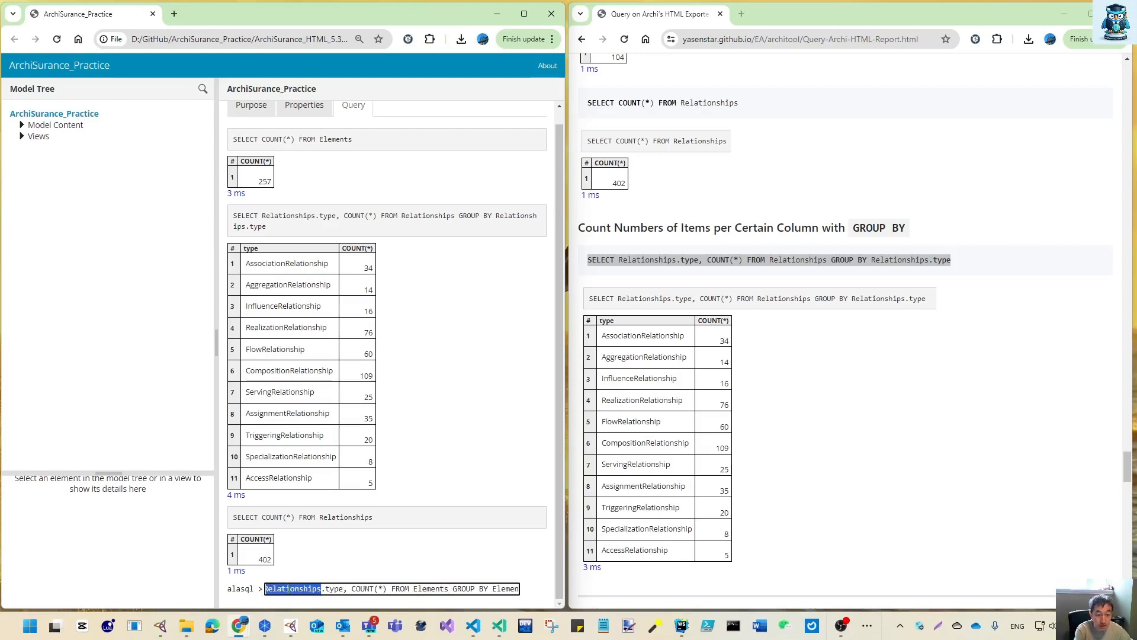
type("Elements")
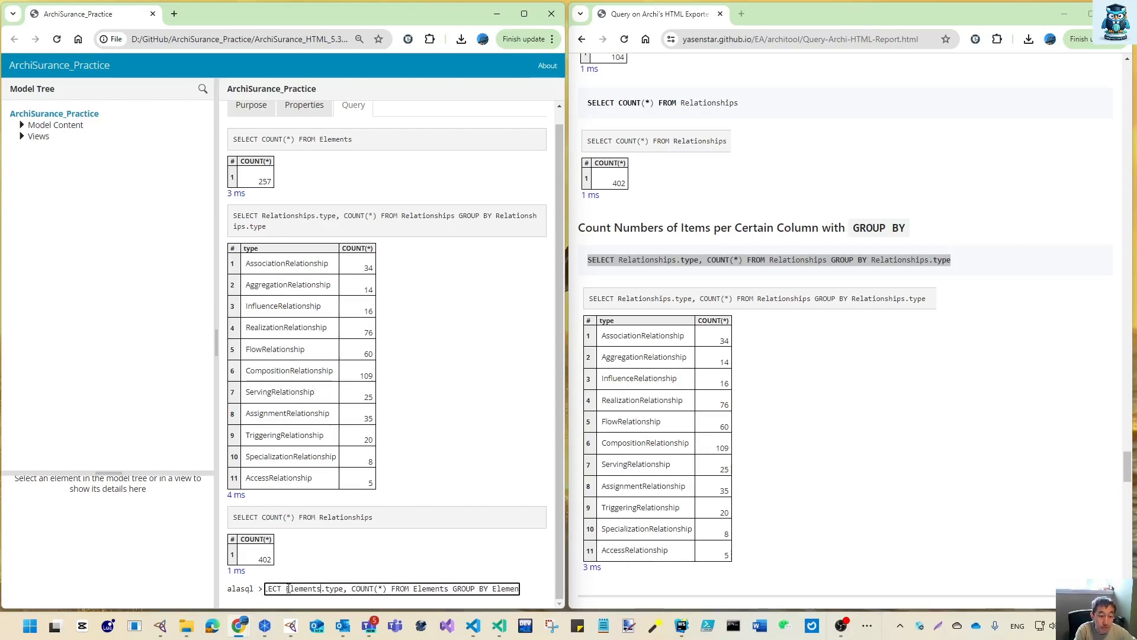
key("Return")
scroll(320, 474, "down", 4)
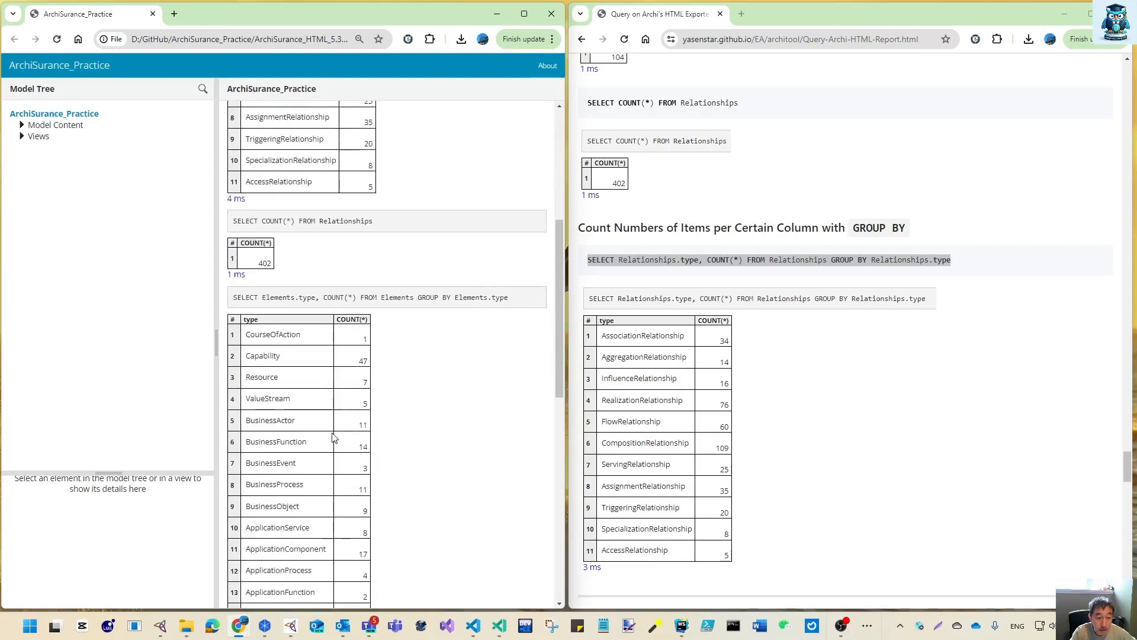
scroll(325, 279, "down", 3)
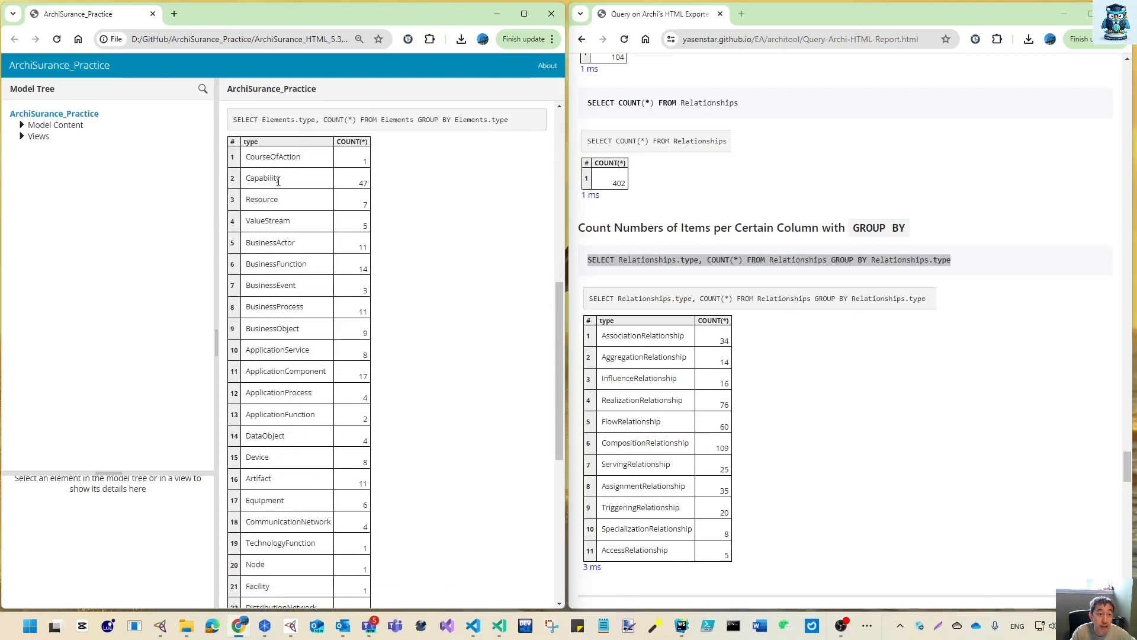
scroll(344, 285, "down", 2)
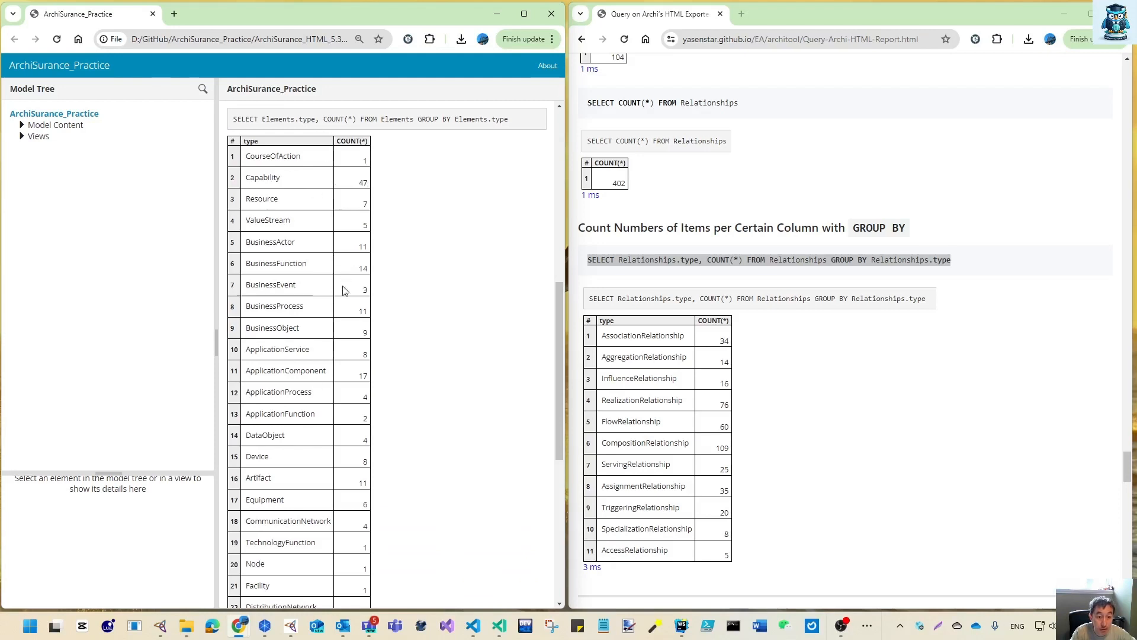
scroll(346, 290, "down", 5)
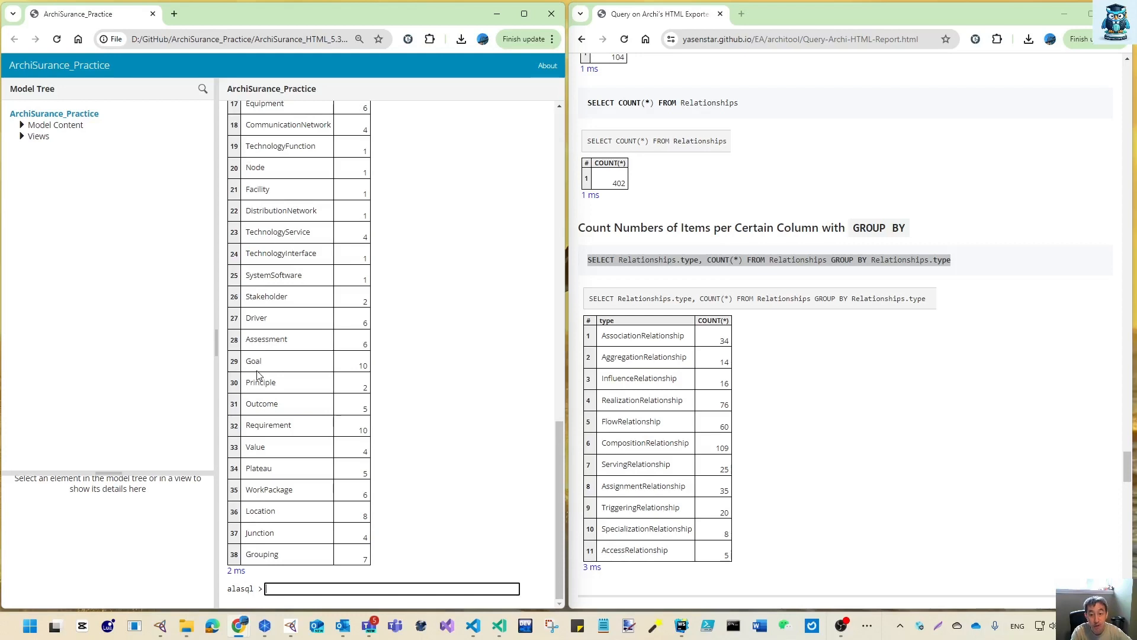
Read the article's tip on clearing the alasql query console screen and try to clear the report's console directly.
scroll(781, 418, "down", 7)
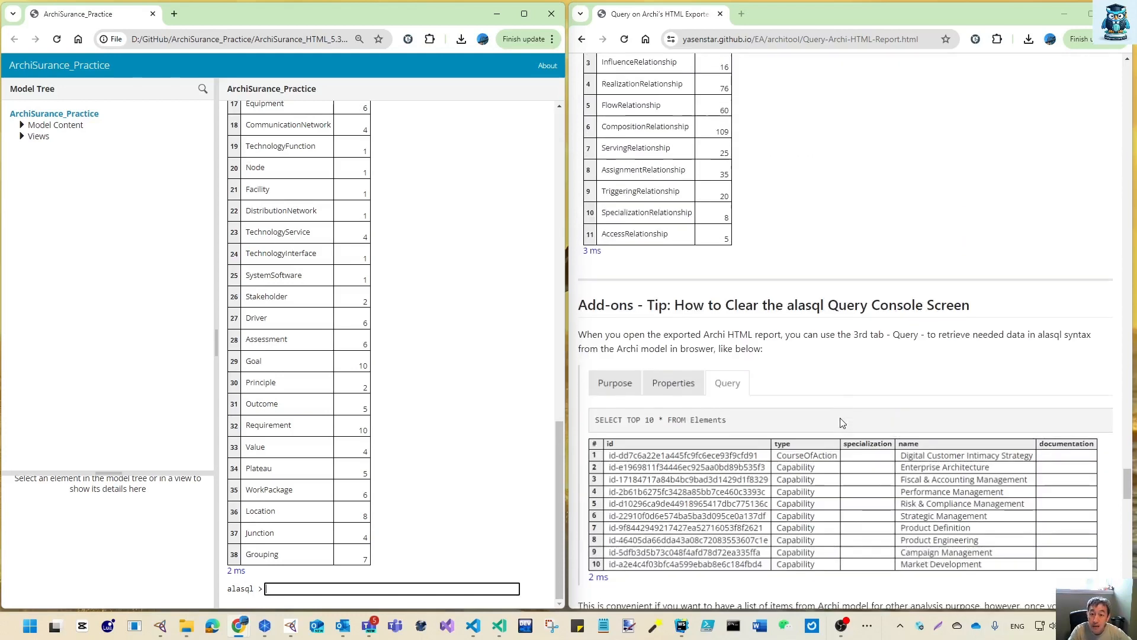
scroll(780, 276, "down", 1)
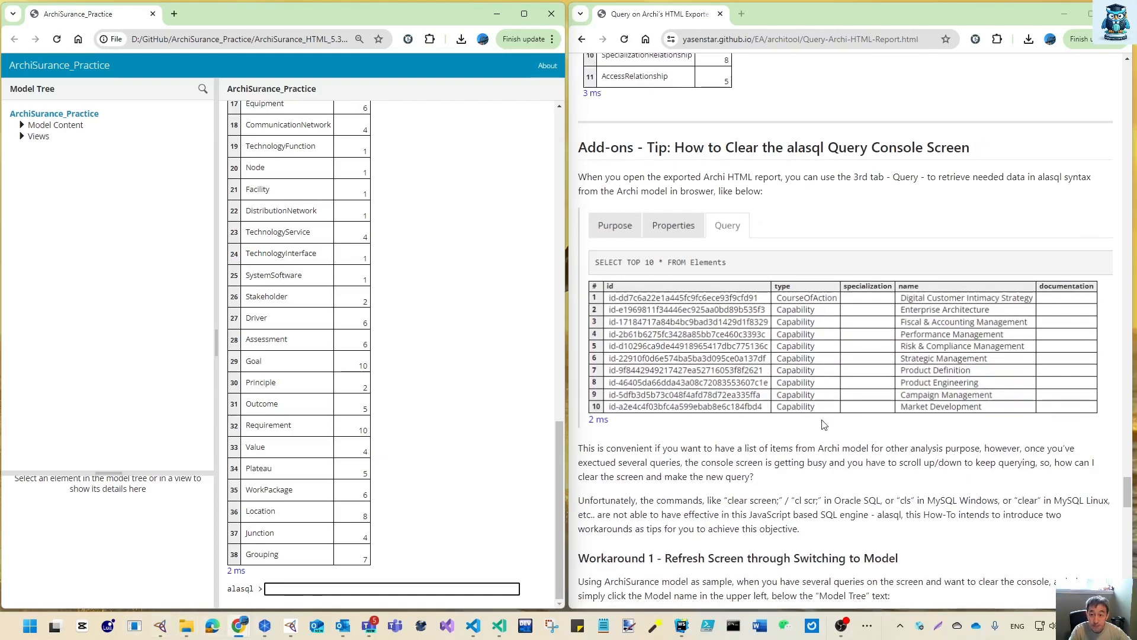
left_click_drag(561, 470, 535, 521)
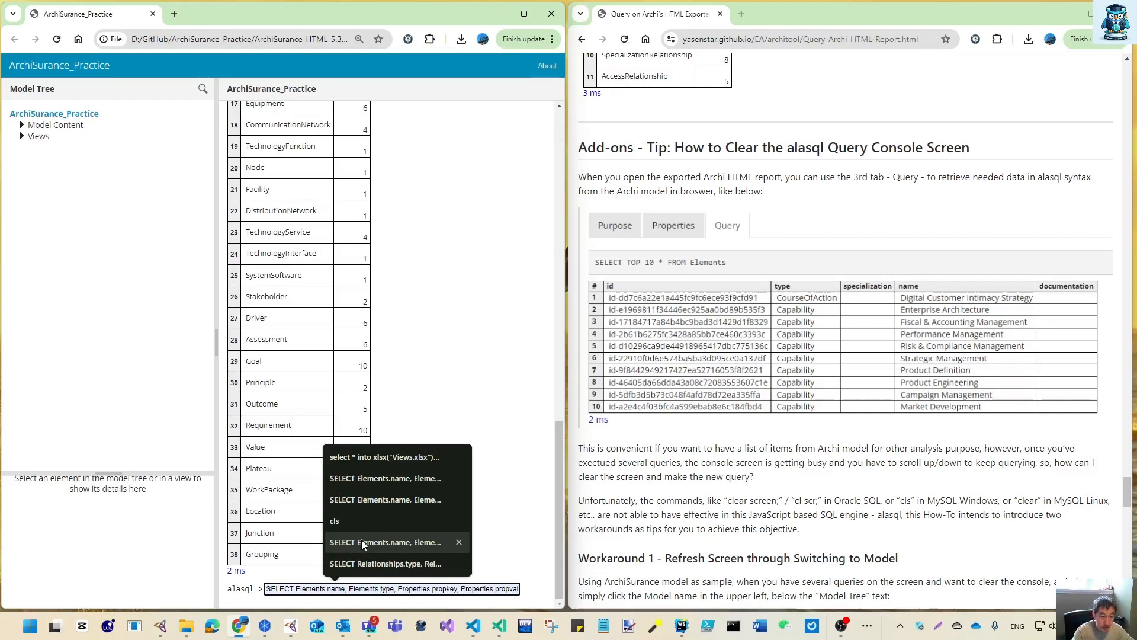
type("d")
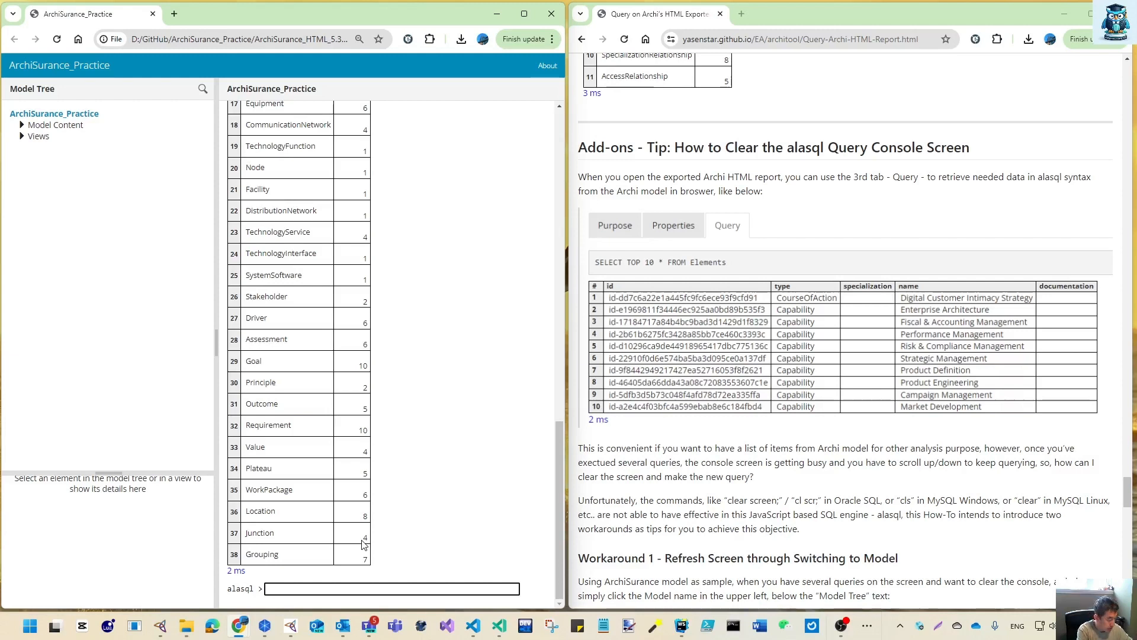
key("ctrl+l")
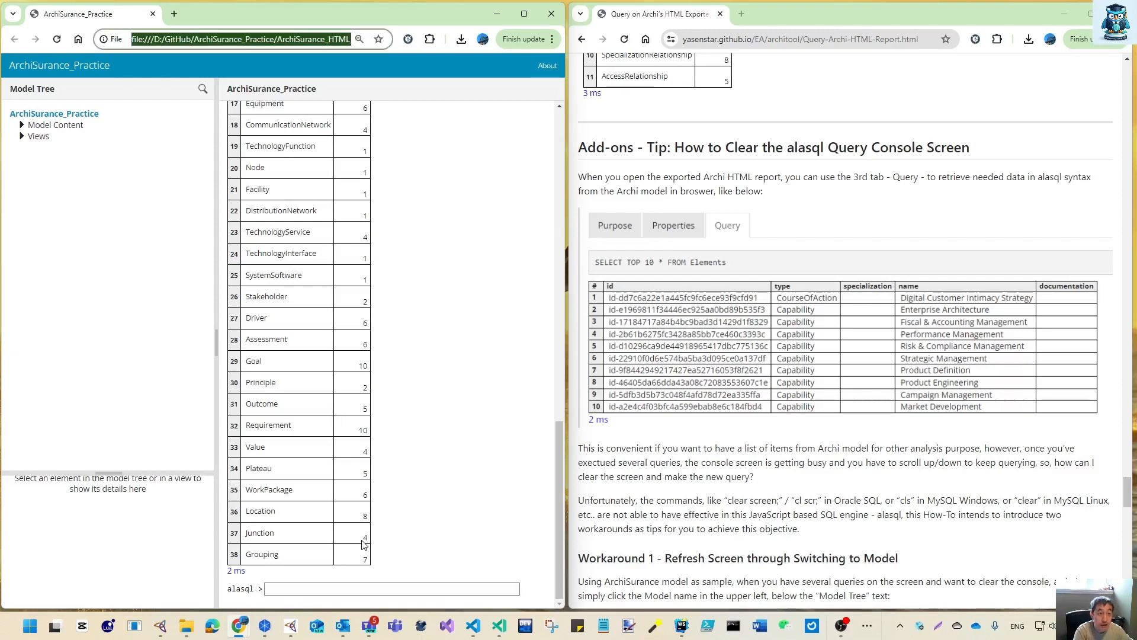
left_click(314, 588)
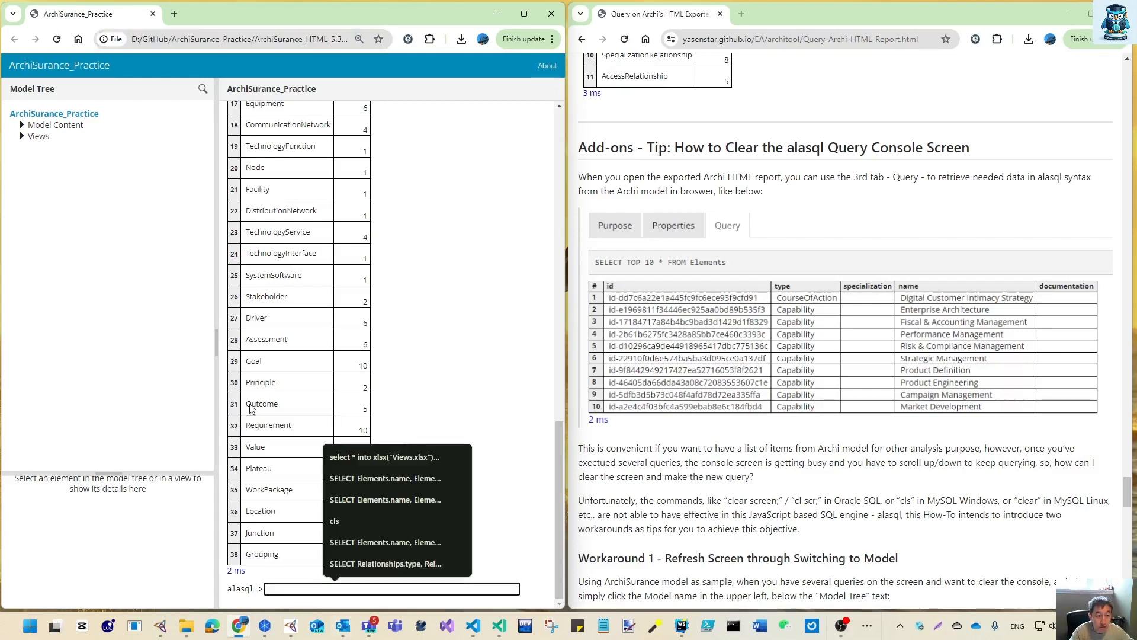
Narrow the report's Model Tree pane to give the query console more width.
left_click_drag(217, 277, 116, 277)
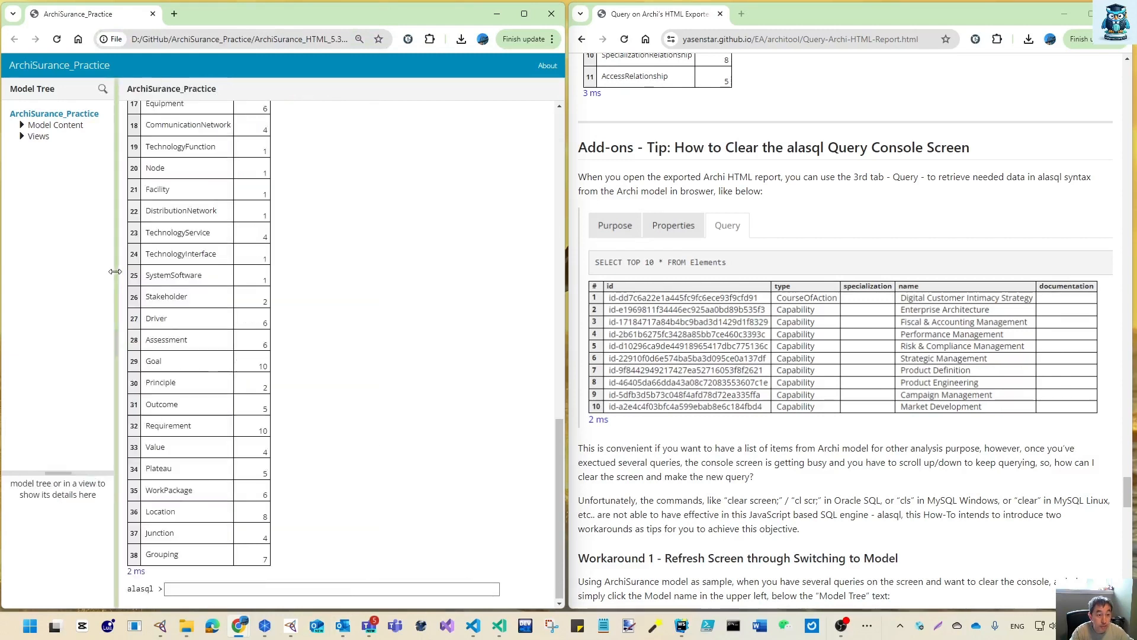
left_click(221, 589)
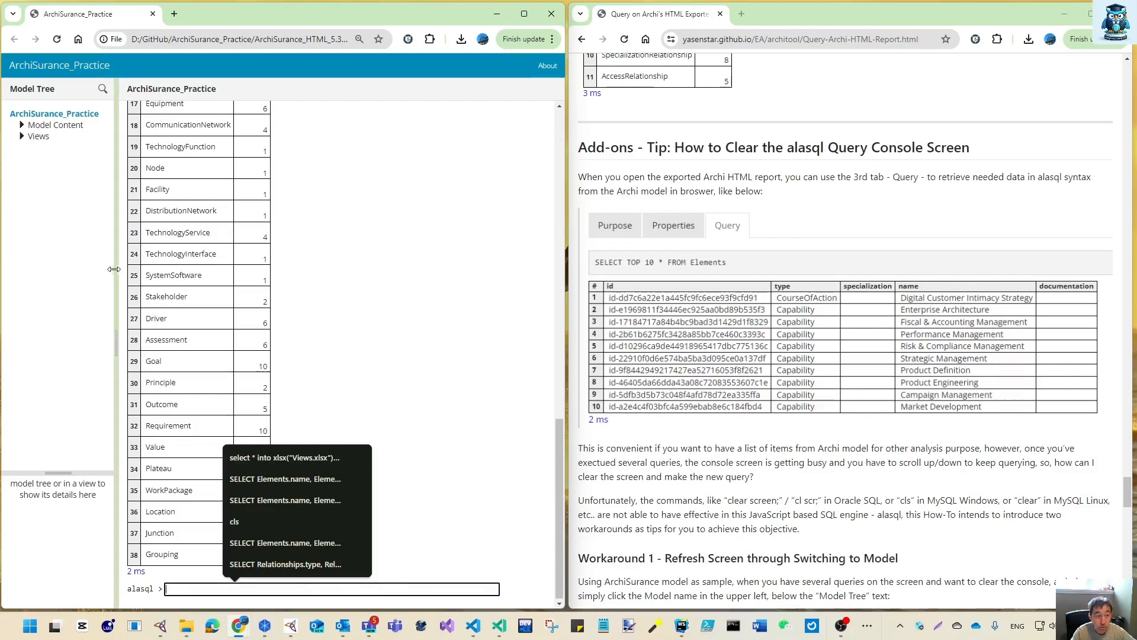
left_click_drag(116, 260, 131, 258)
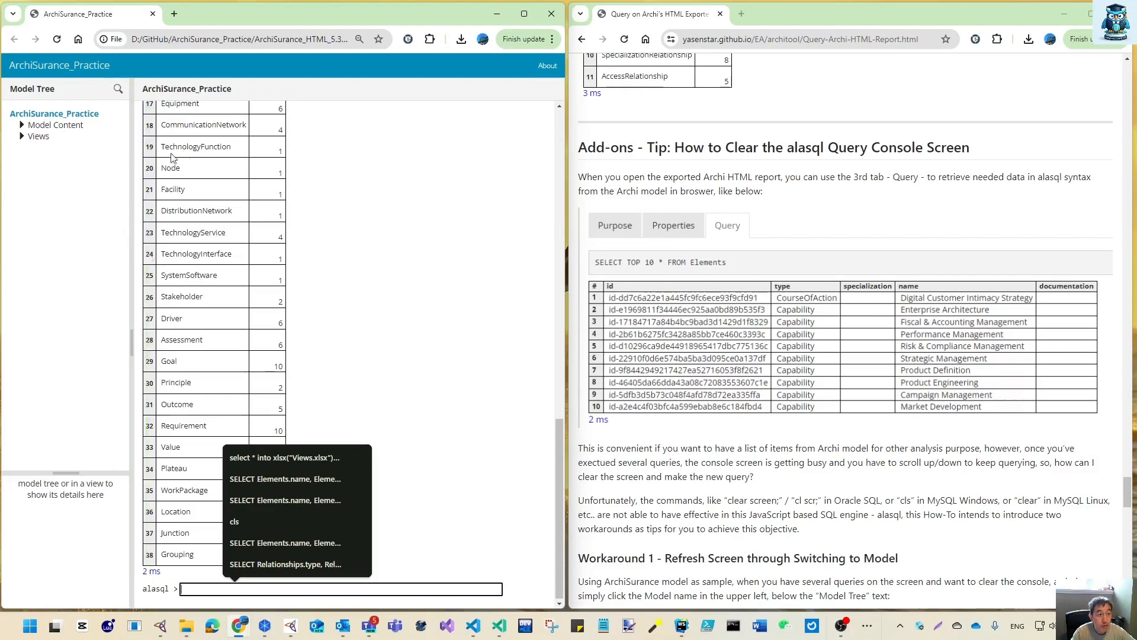
Clear the query console by reselecting the ArchiSurance_Practice model and reopening its Query view.
left_click_drag(559, 461, 560, 154)
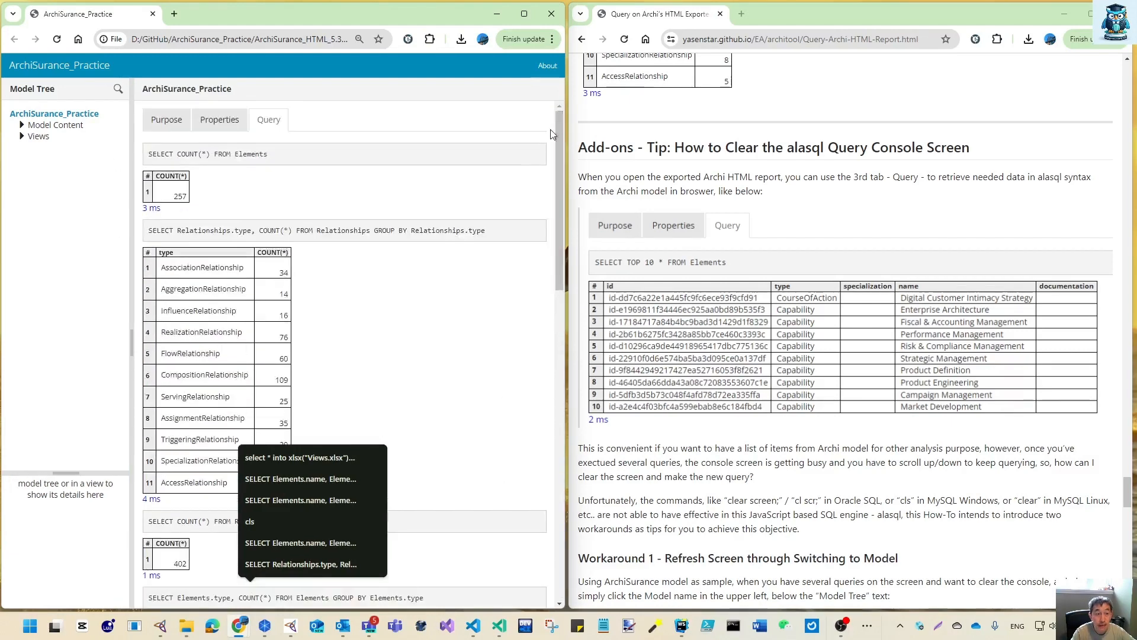
left_click(54, 117)
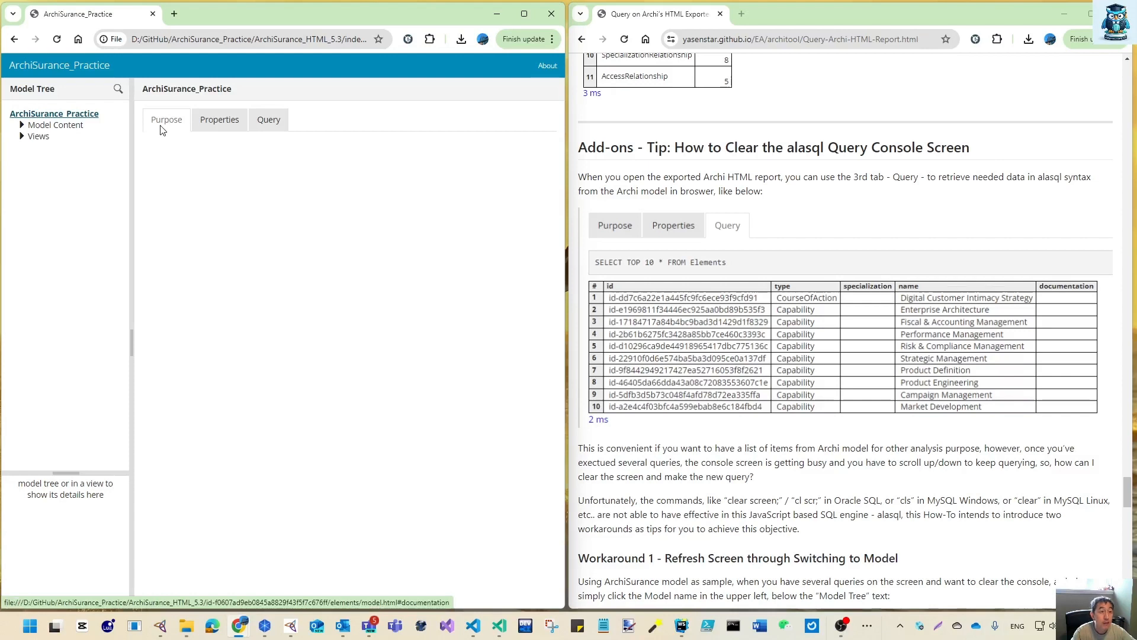
left_click(276, 125)
Run select * from Properties in the alasql console, review the rows, and clear the console again by reselecting the model.
left_click(250, 149)
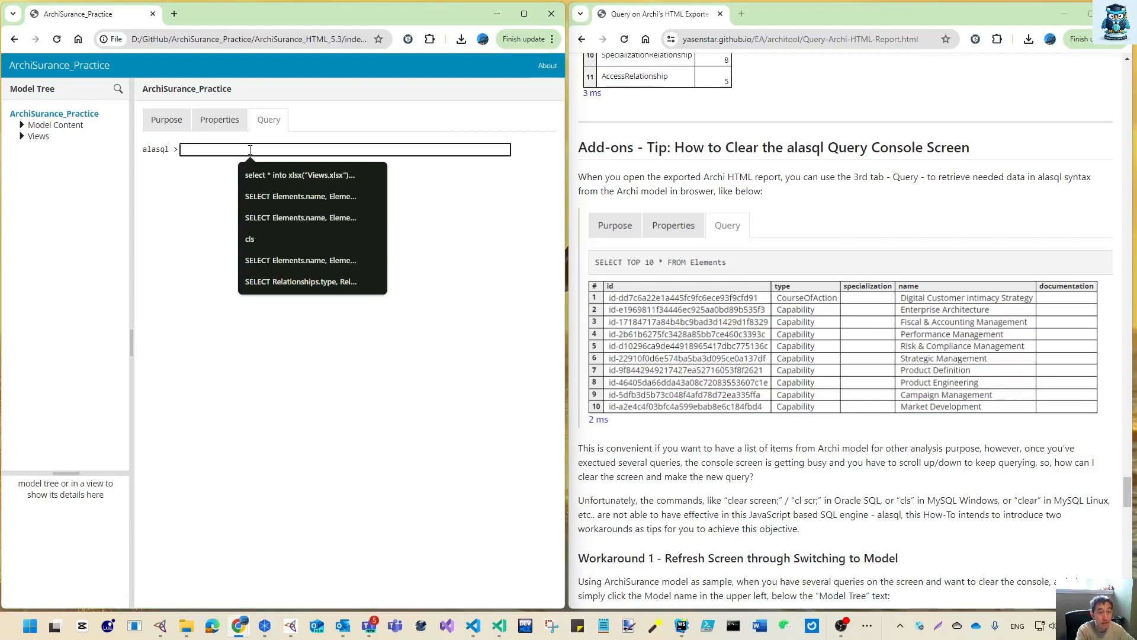
type("select ")
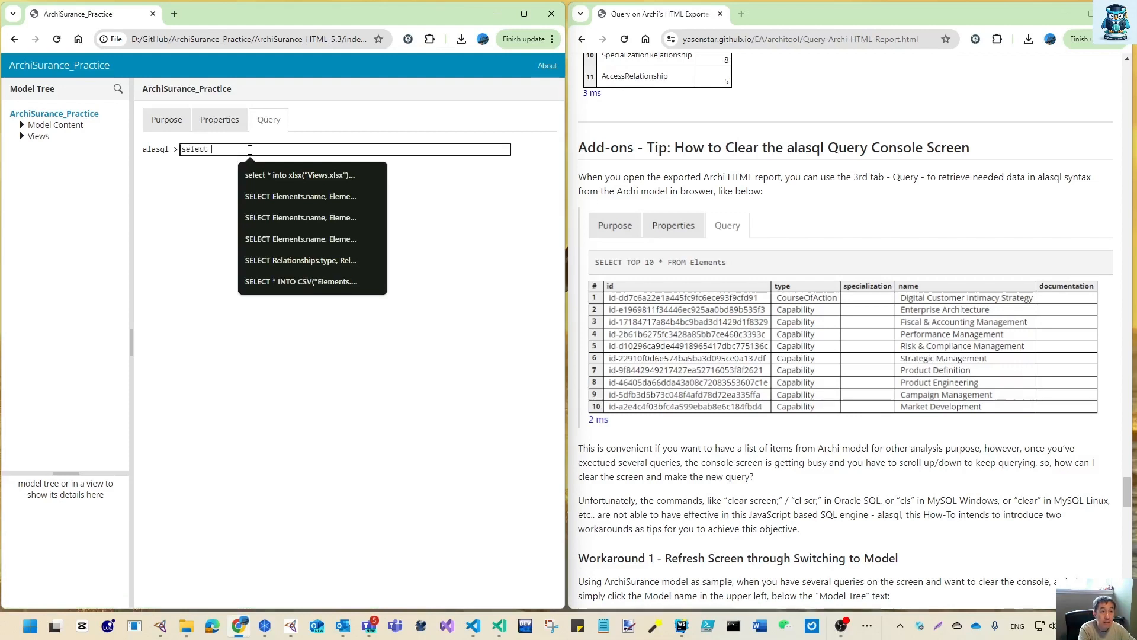
type("* rom")
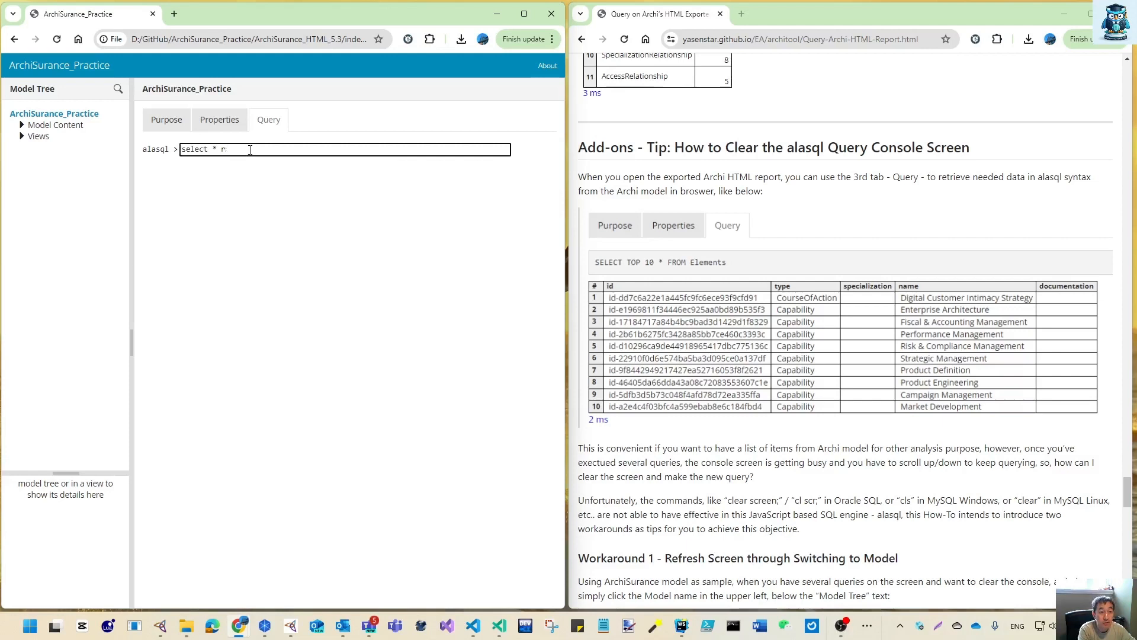
type(" Propertgi")
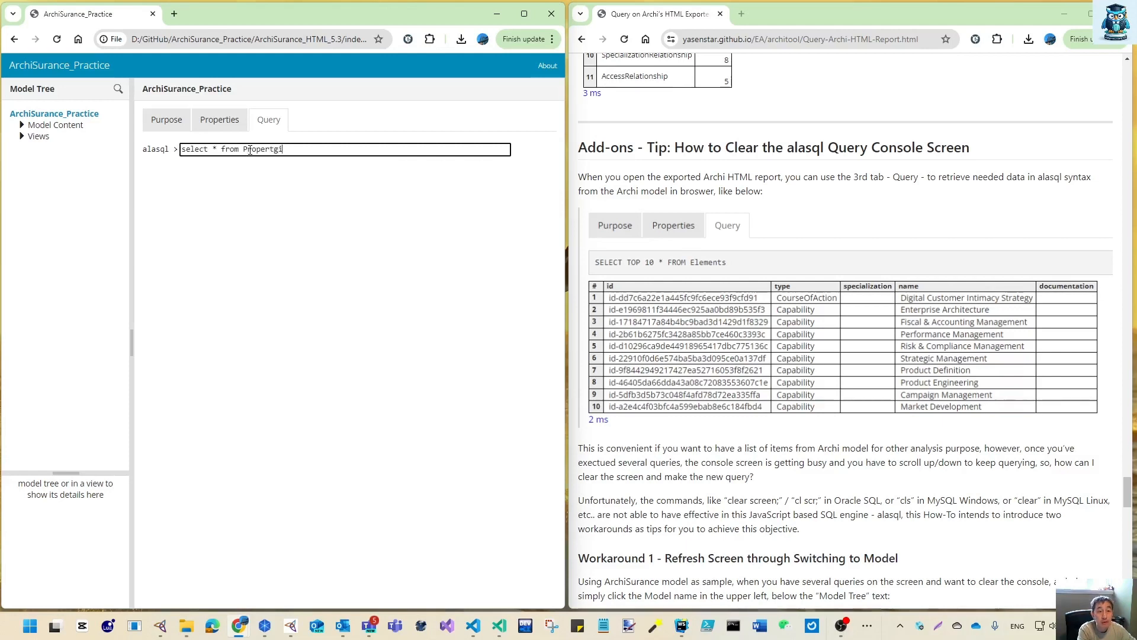
type("ess")
key("Return")
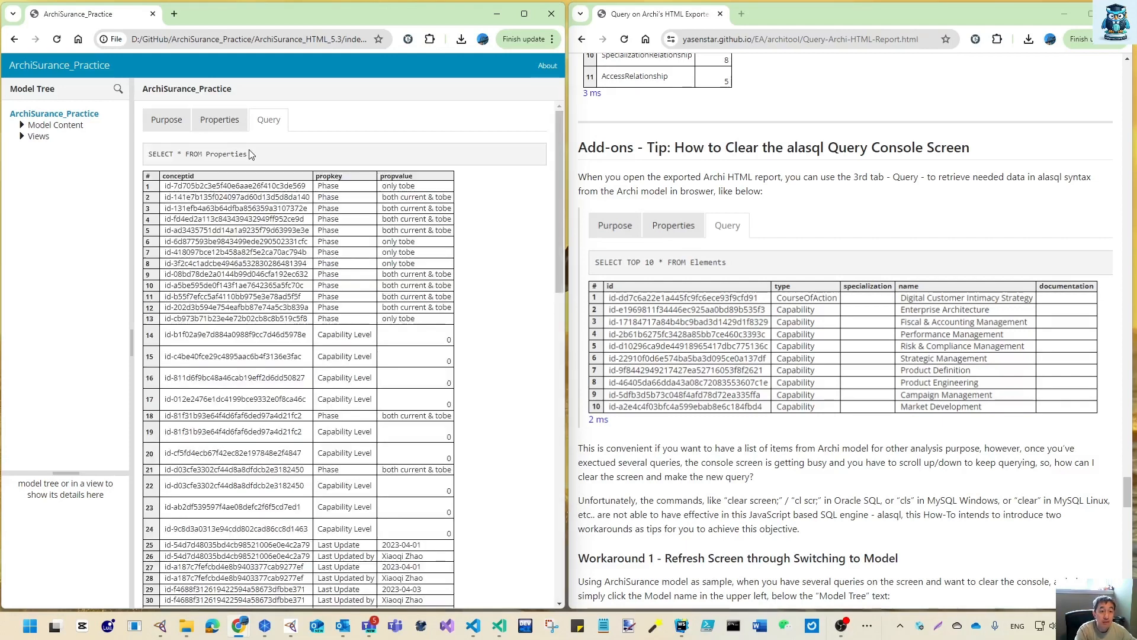
scroll(320, 407, "down", 14)
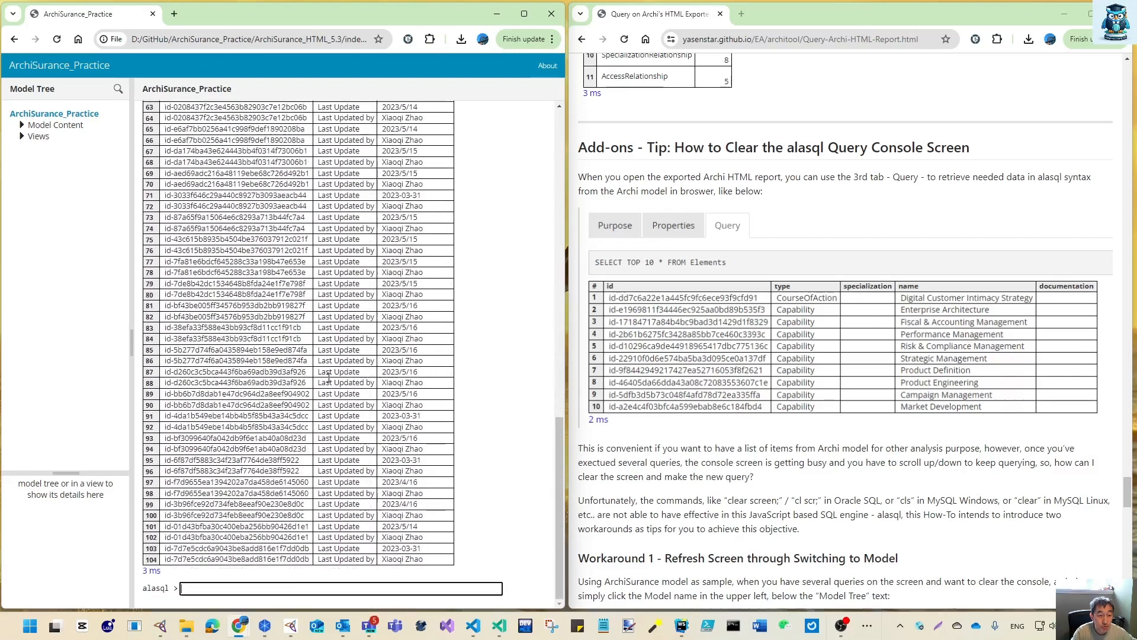
left_click(59, 113)
left_click(269, 119)
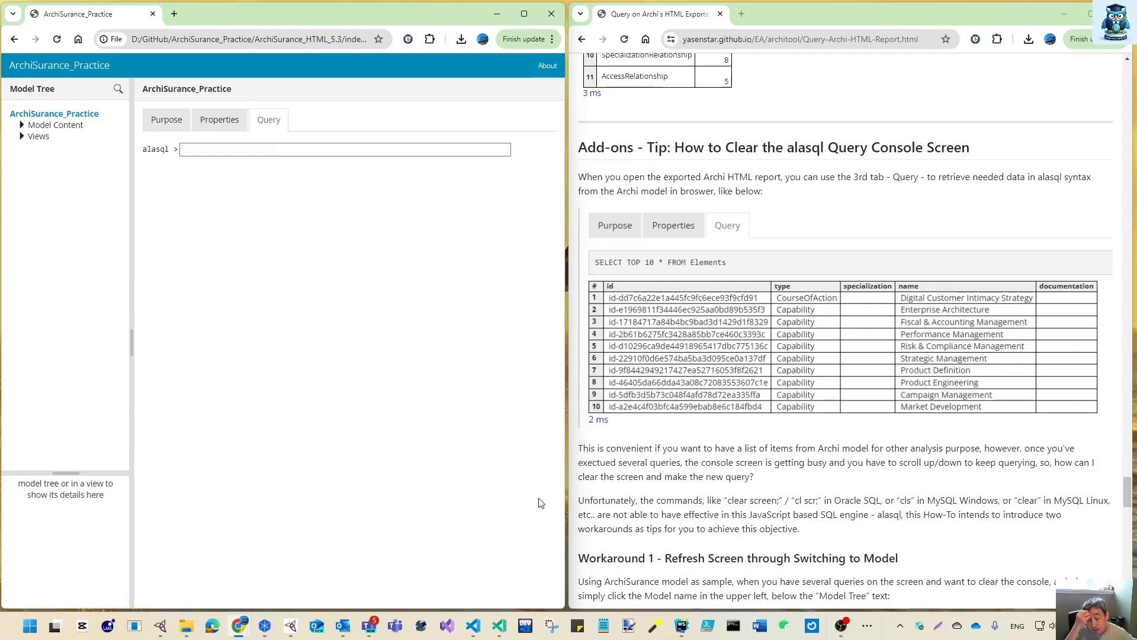
Read the article's Workaround 2 on adding a Clear button by editing frame.stg, including the forum link and the line 337 code.
scroll(623, 518, "down", 15)
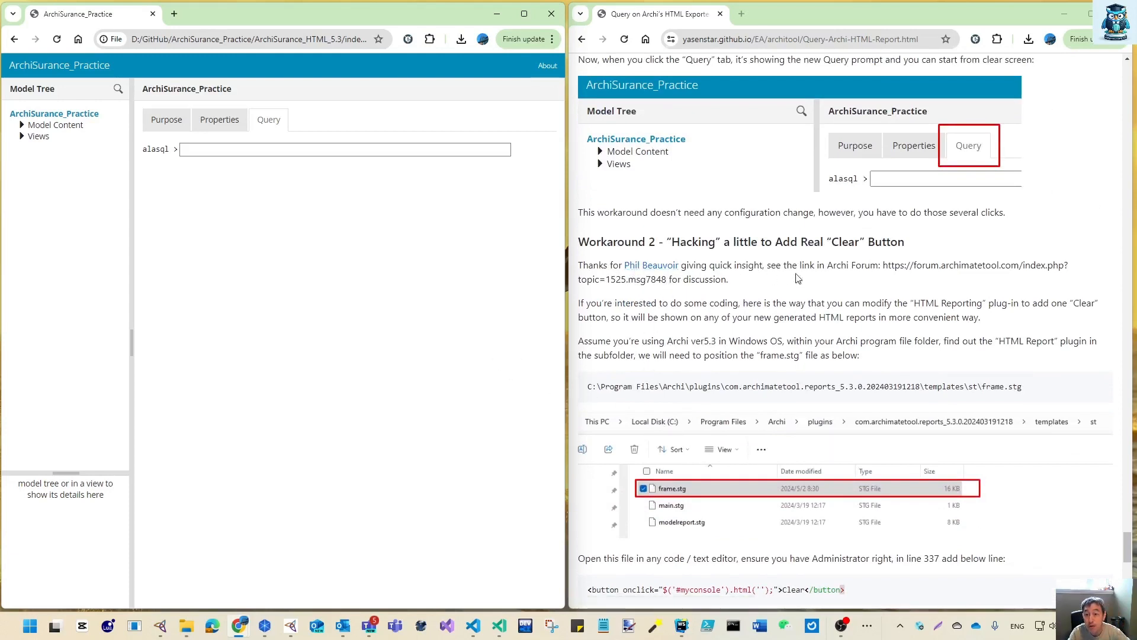
left_click_drag(884, 265, 668, 283)
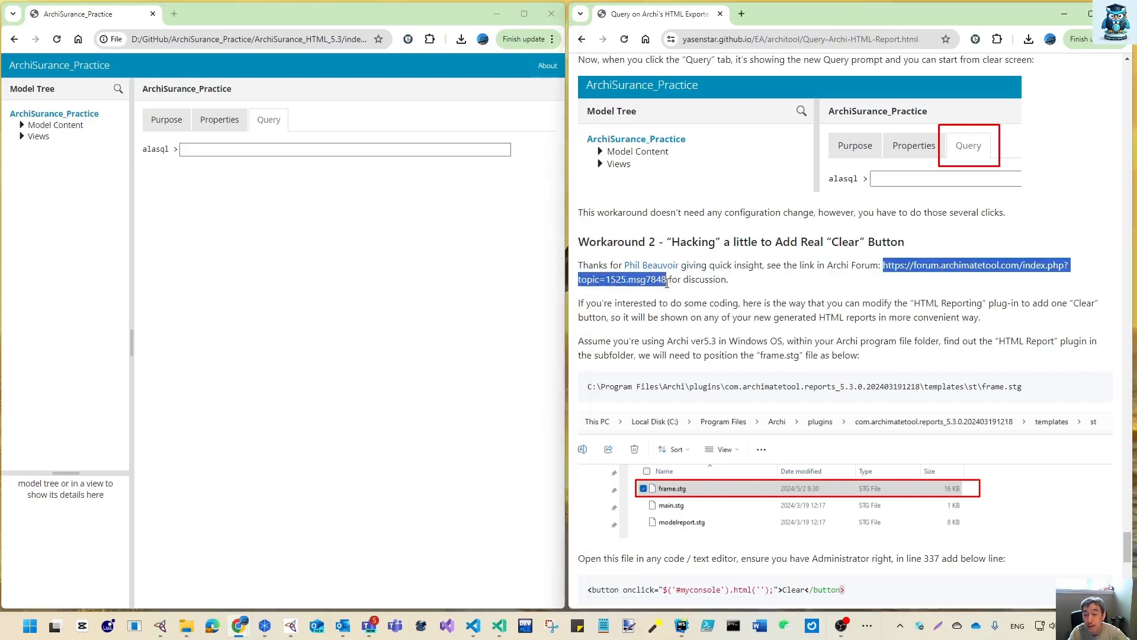
scroll(792, 349, "down", 2)
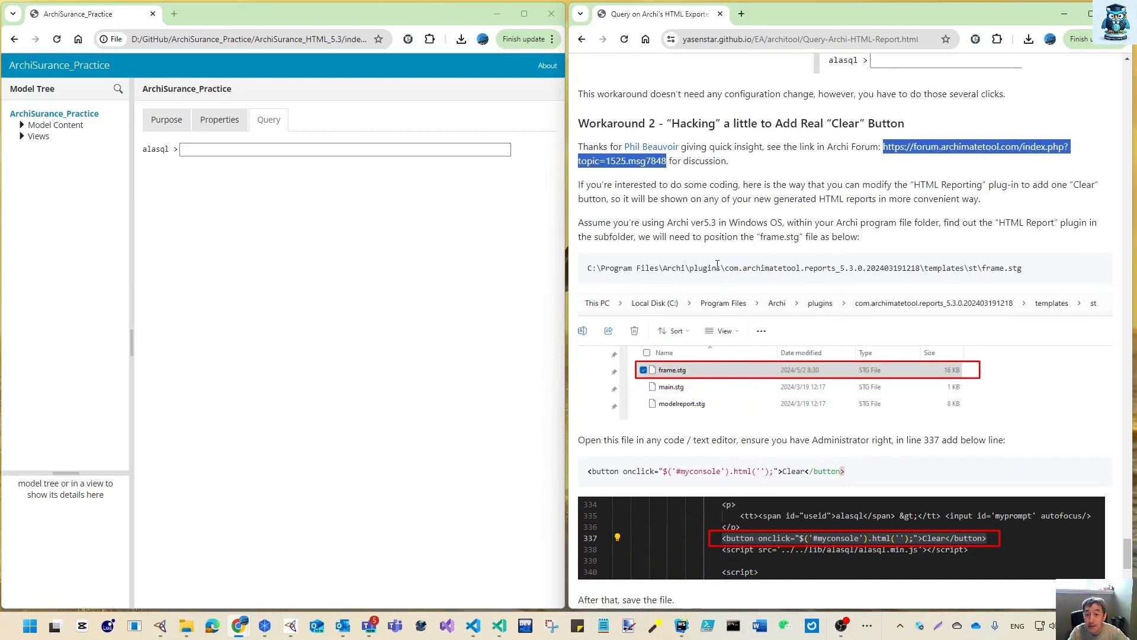
scroll(708, 465, "down", 2)
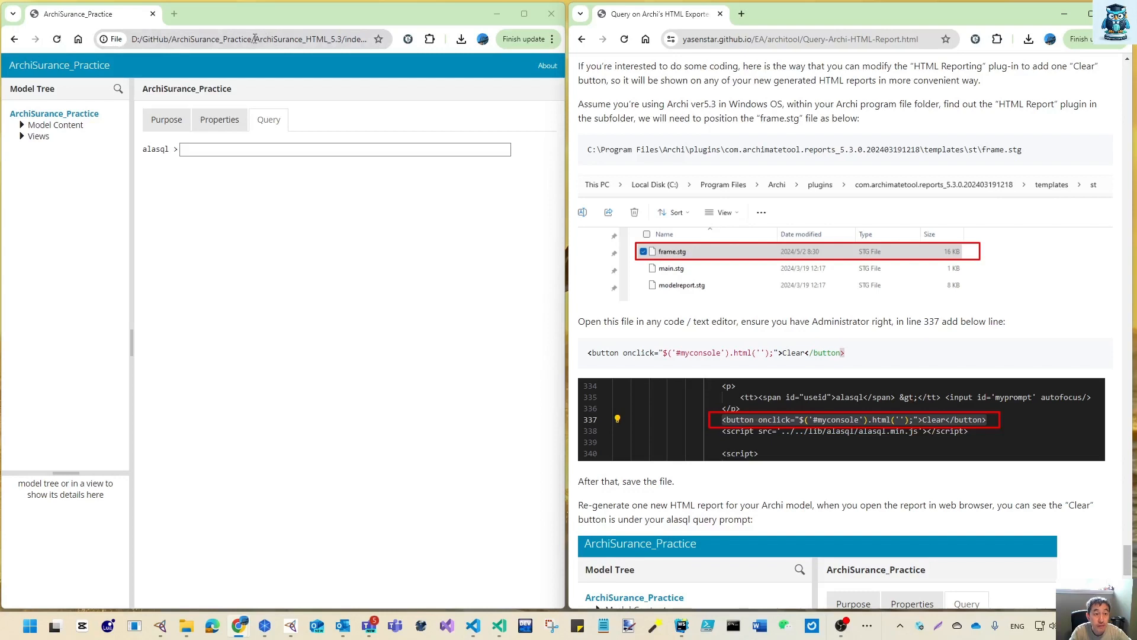
Browse to the ArchiSurance_Practice folder and open the report's index page in ArchiSurance_HTML_5.3-with-clear-button.
left_click_drag(255, 39, 557, 66)
key("BackSpace")
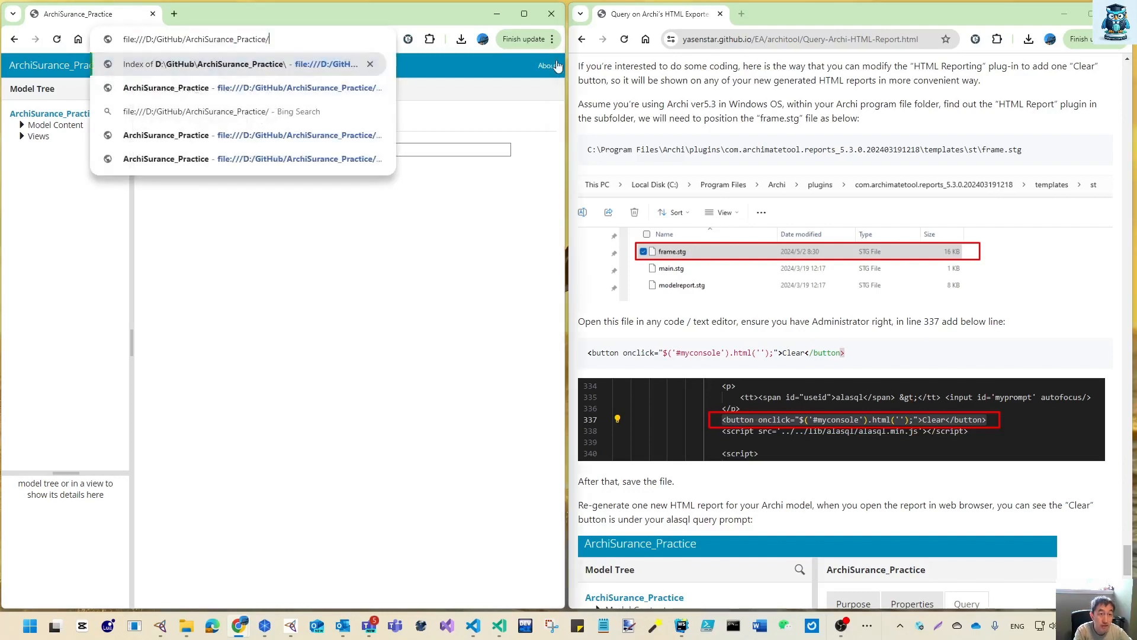
key("Return")
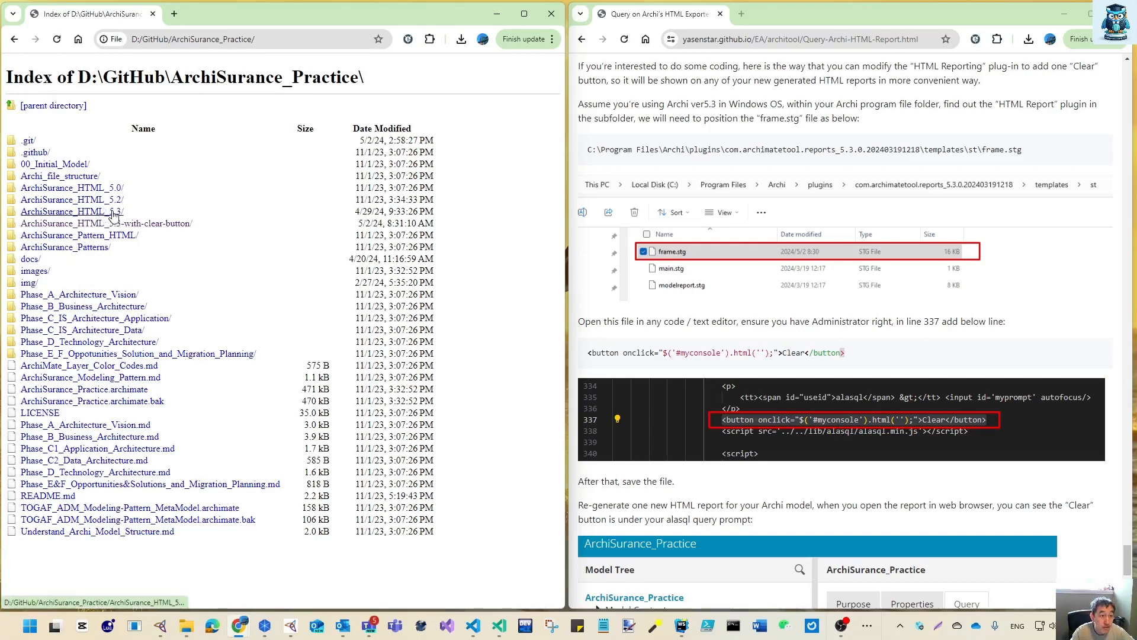
left_click(140, 228)
left_click(33, 211)
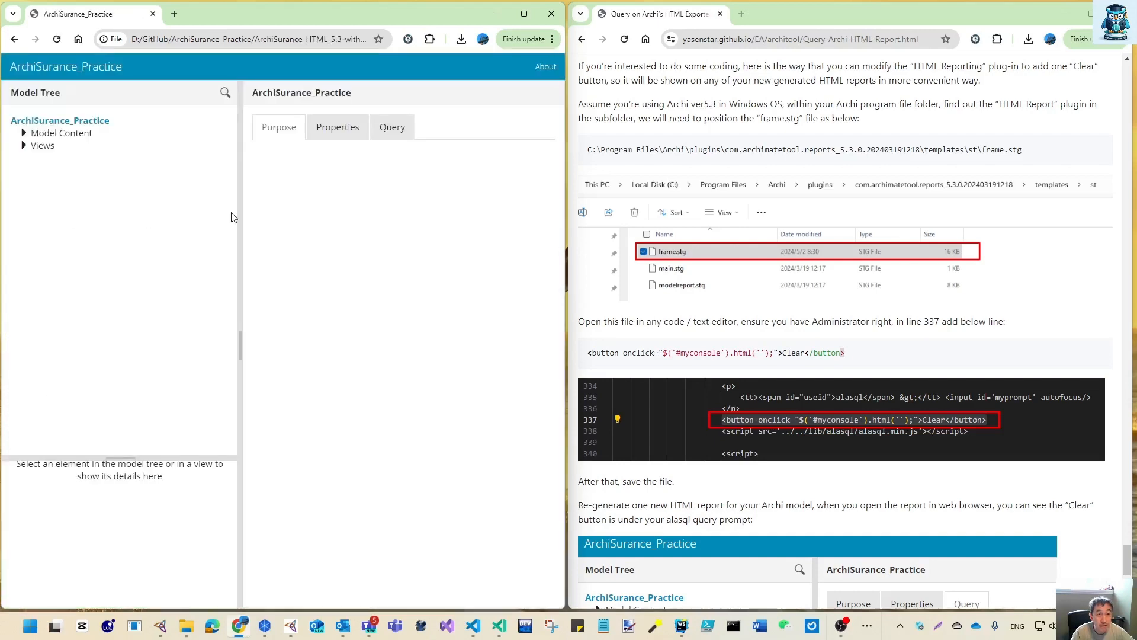
Show the report's Query view and narrow the Model Tree pane to widen the alasql console.
left_click(402, 137)
left_click_drag(243, 199, 136, 199)
left_click(208, 164)
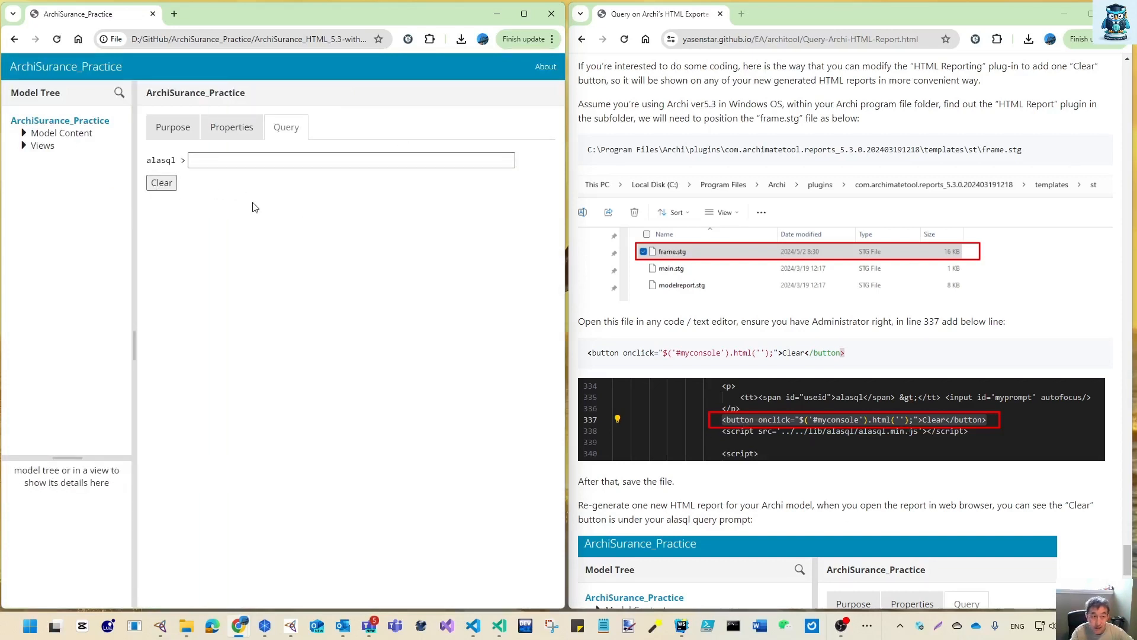
Run the previously entered query joining Elements and Properties where propkey is LIKE '%Effective%', and empty the console with its Clear function.
left_click(237, 158)
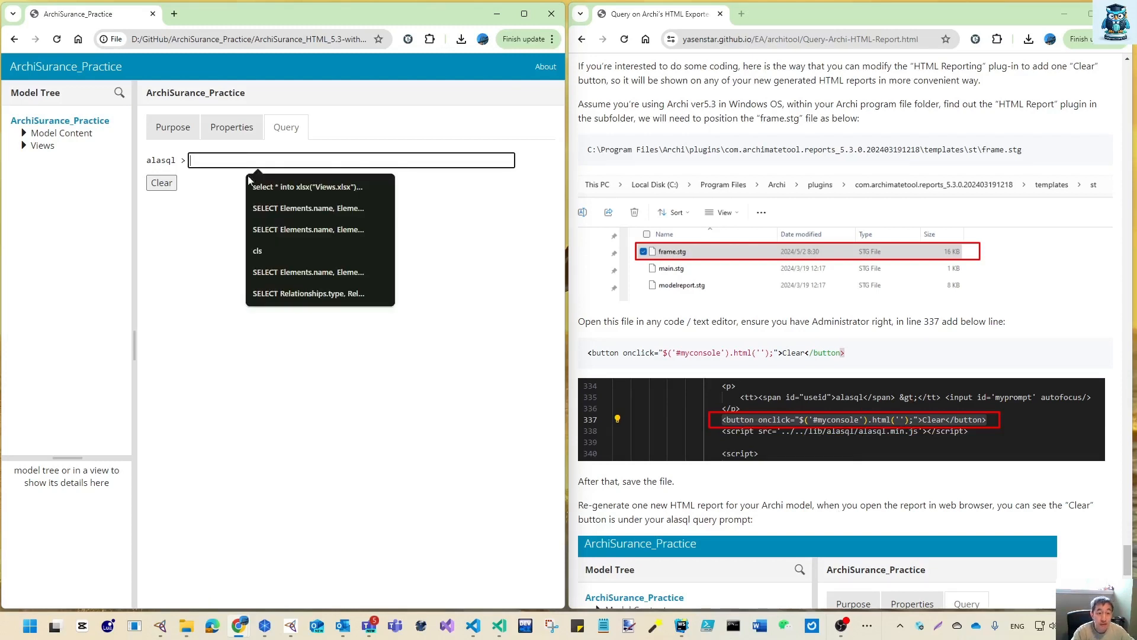
left_click(278, 228)
key("Return")
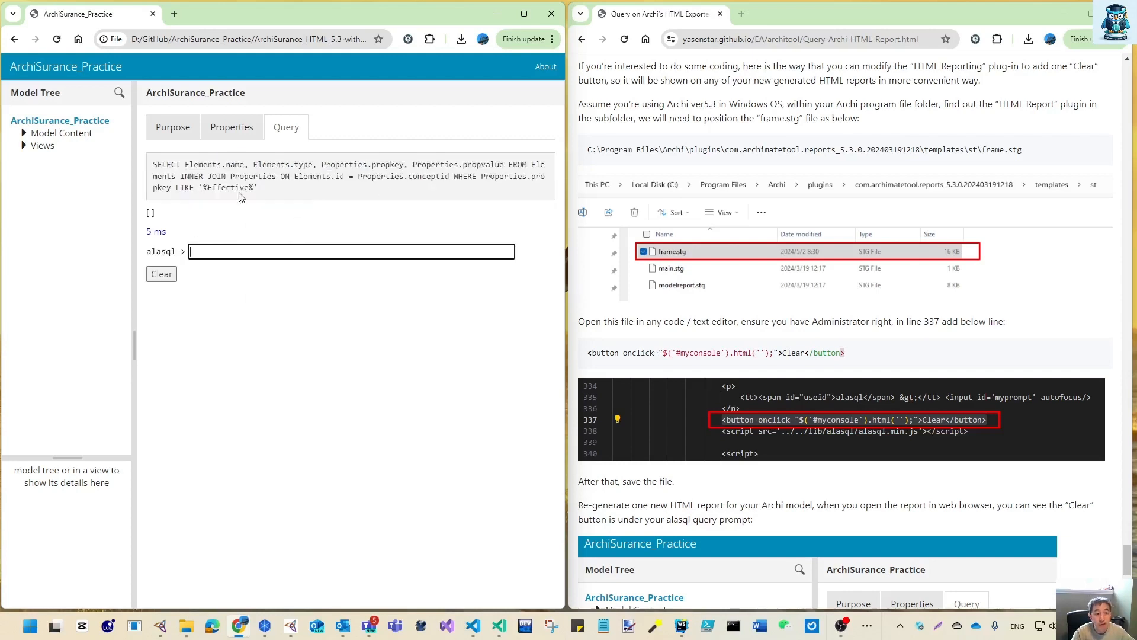
left_click(161, 275)
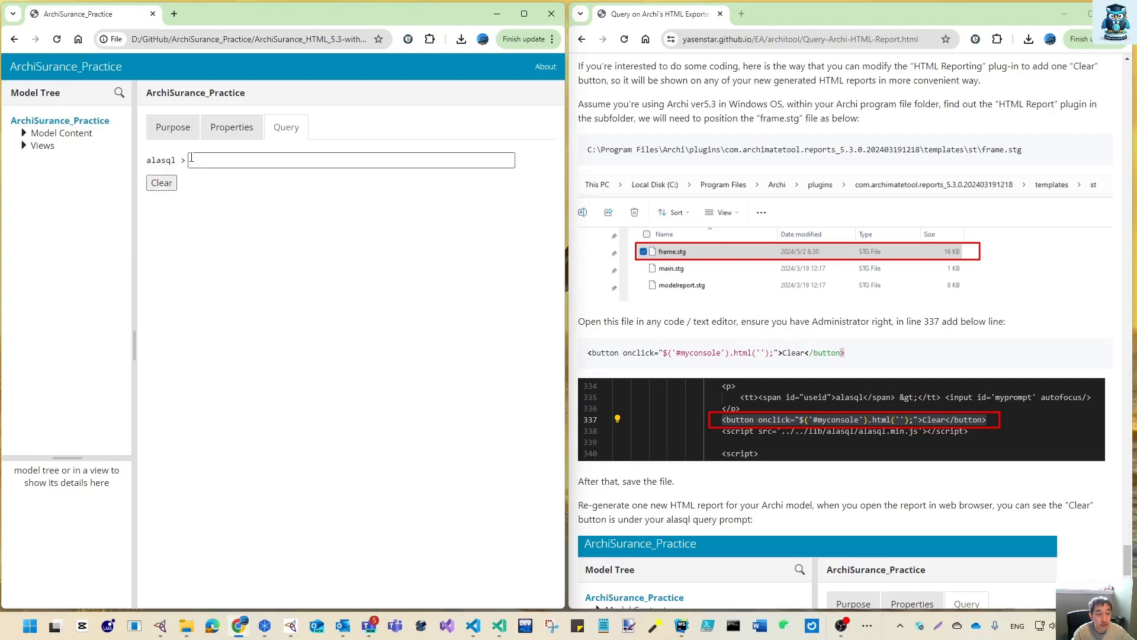
Review the article's Clear button result and COUNT examples, and find the section on exporting data to a CSV file.
scroll(788, 361, "down", 5)
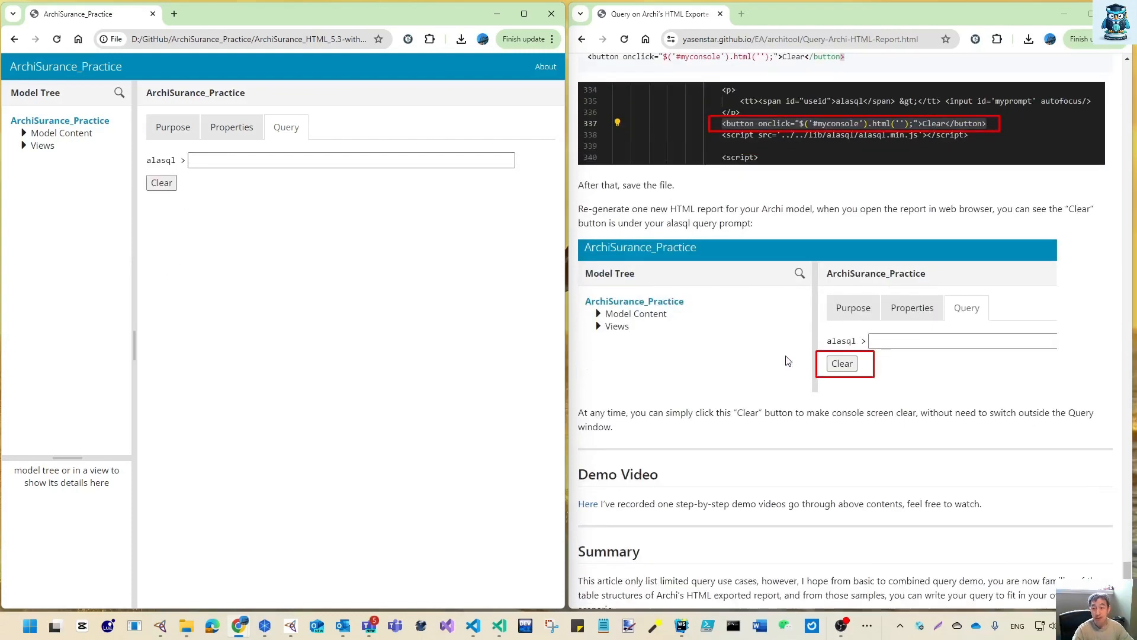
scroll(788, 361, "up", 1)
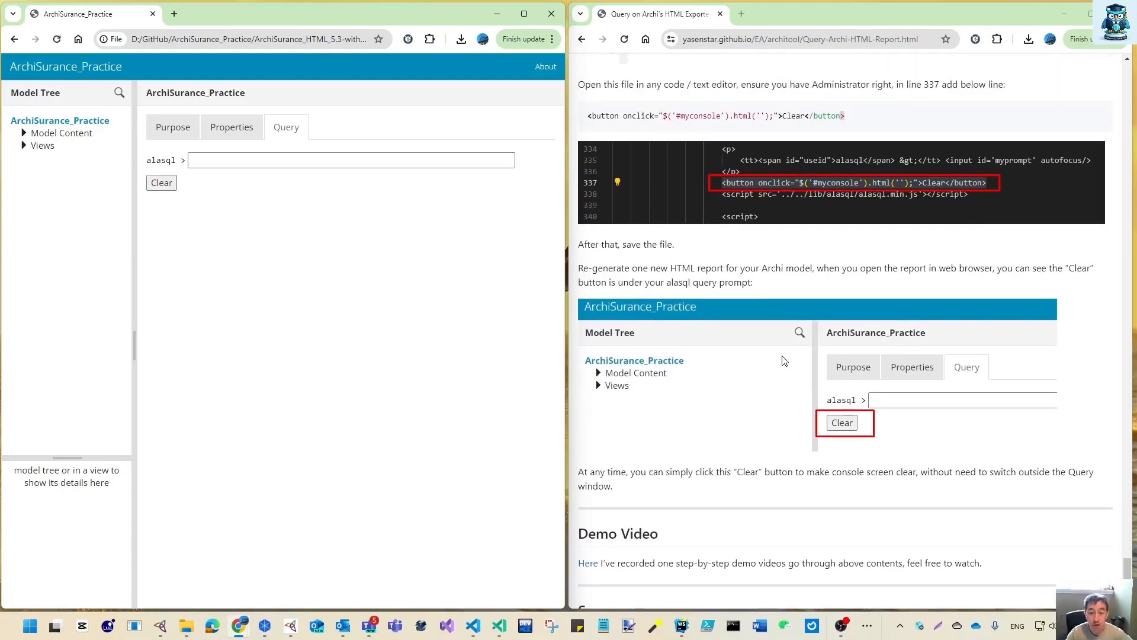
scroll(788, 360, "up", 15)
scroll(783, 357, "up", 15)
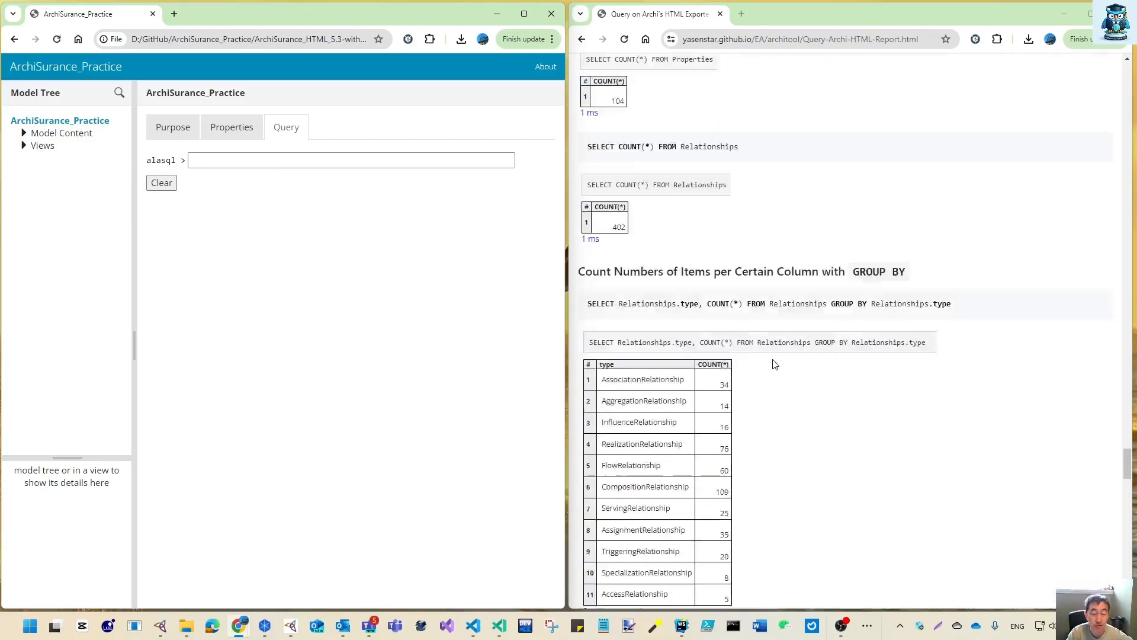
scroll(775, 364, "up", 14)
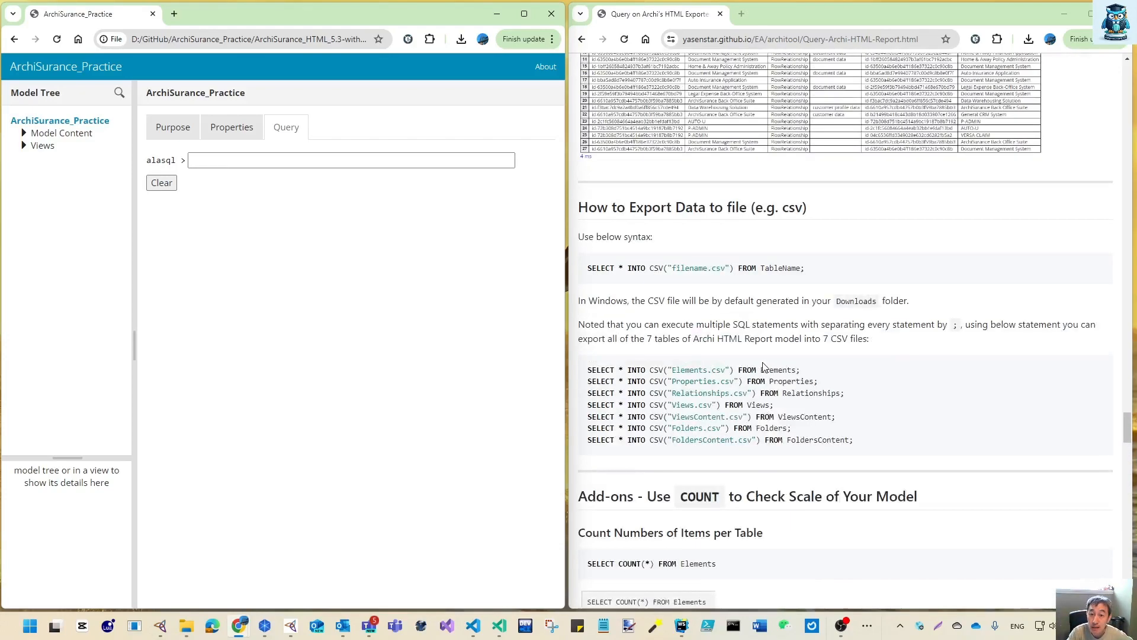
scroll(767, 371, "down", 8)
scroll(763, 377, "down", 4)
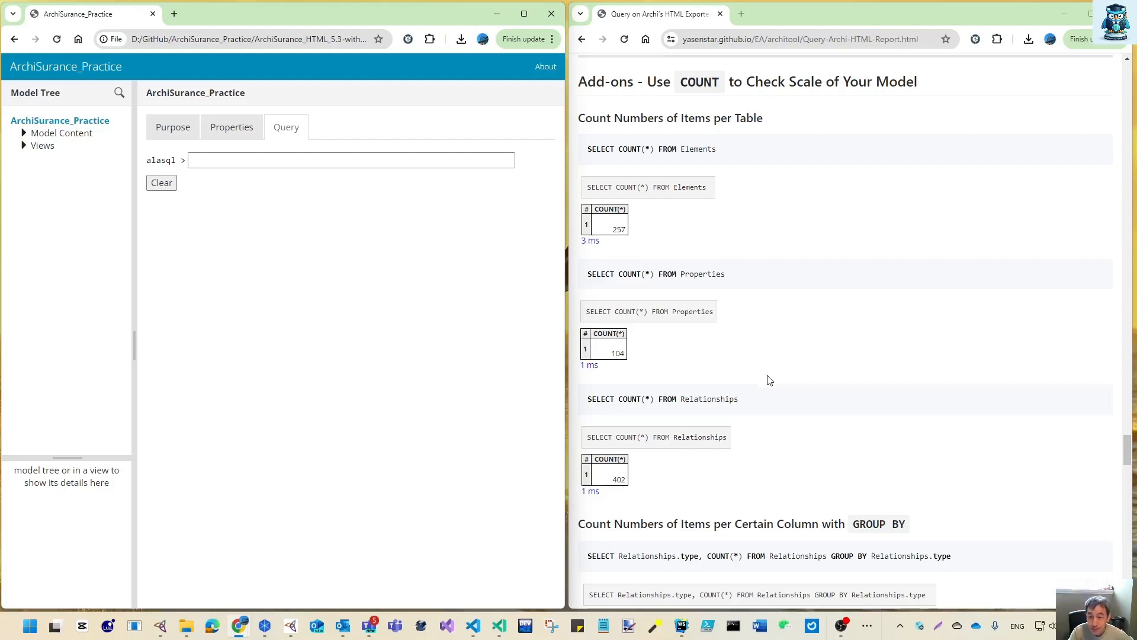
scroll(764, 378, "up", 4)
scroll(764, 379, "up", 2)
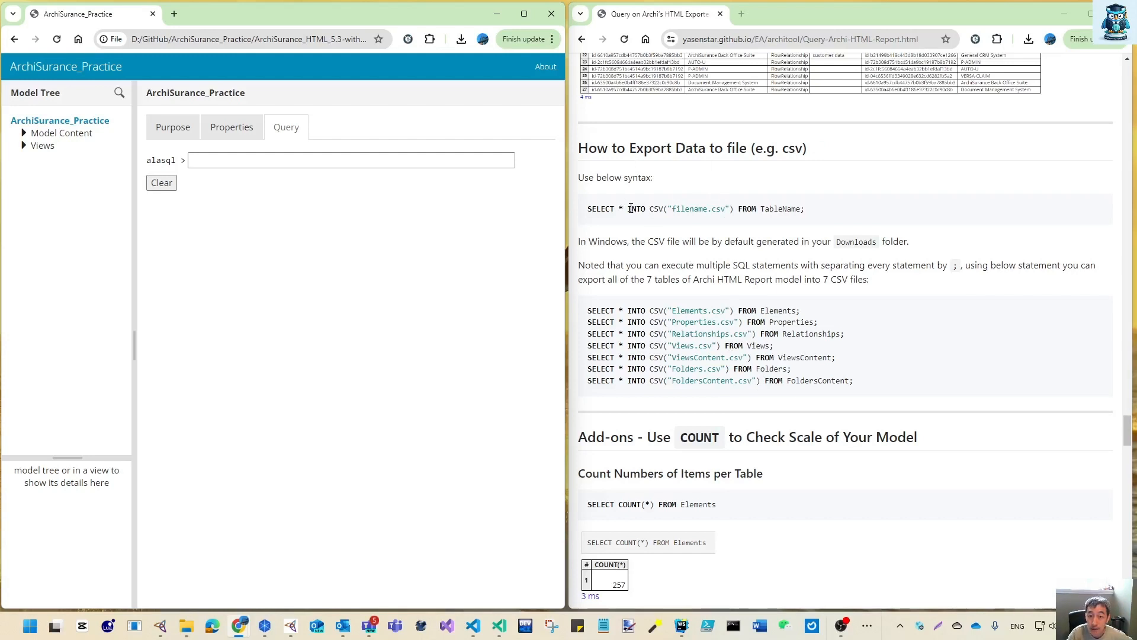
Examine the SELECT * INTO CSV syntax, the default Downloads location and the semicolon separating multiple statements.
left_click_drag(627, 208, 650, 209)
left_click(593, 209)
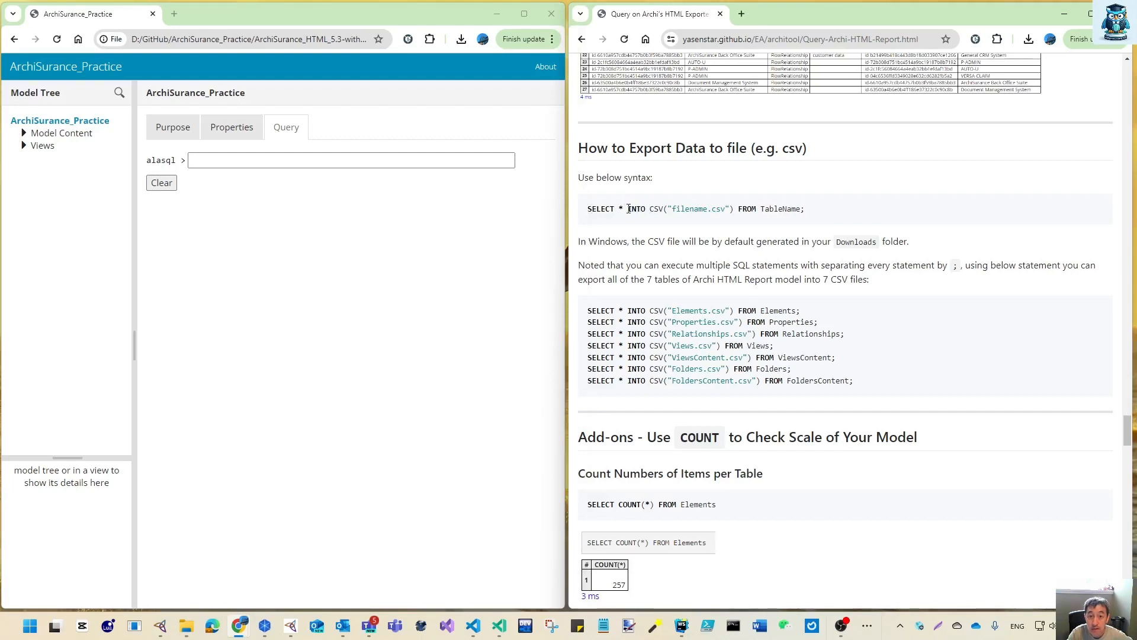
left_click_drag(629, 209, 806, 209)
double_click(652, 208)
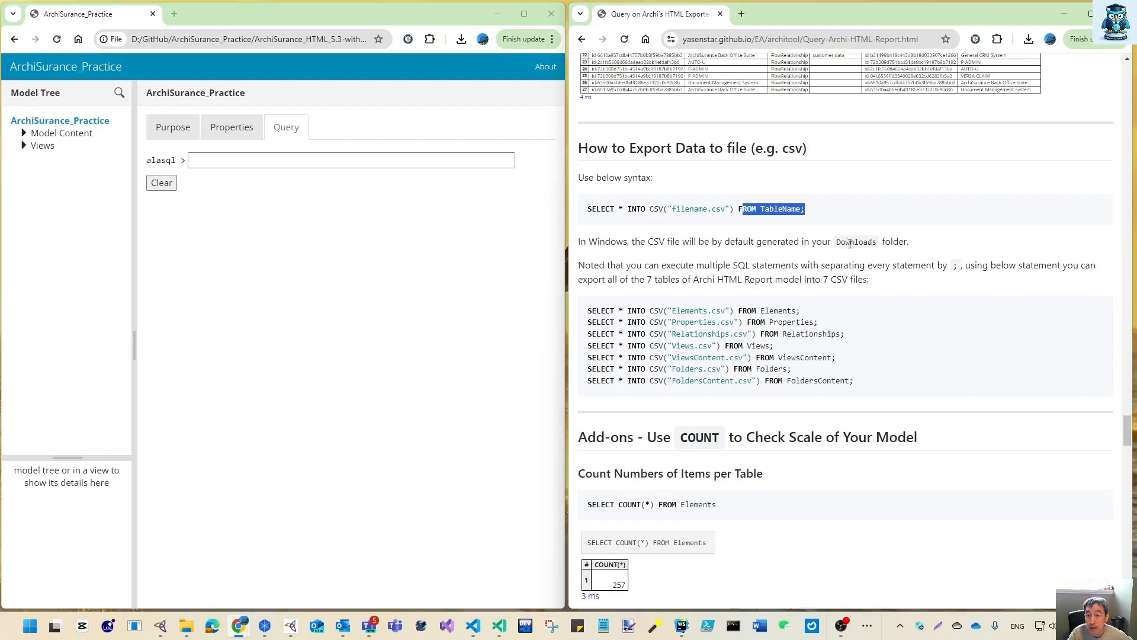
left_click_drag(837, 243, 882, 243)
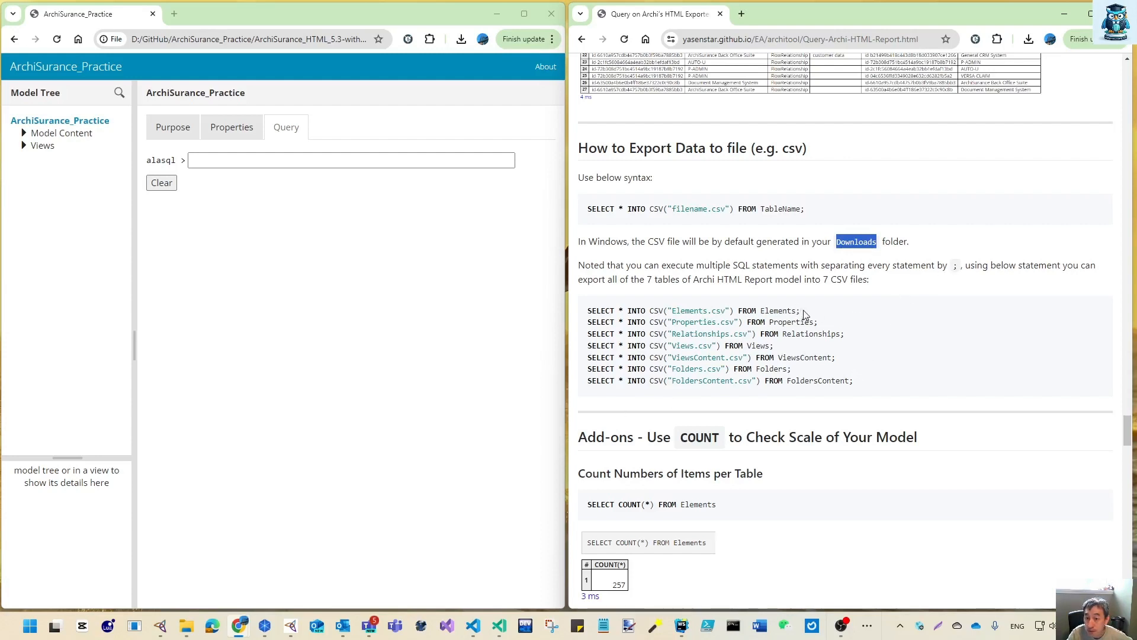
left_click_drag(795, 310, 802, 312)
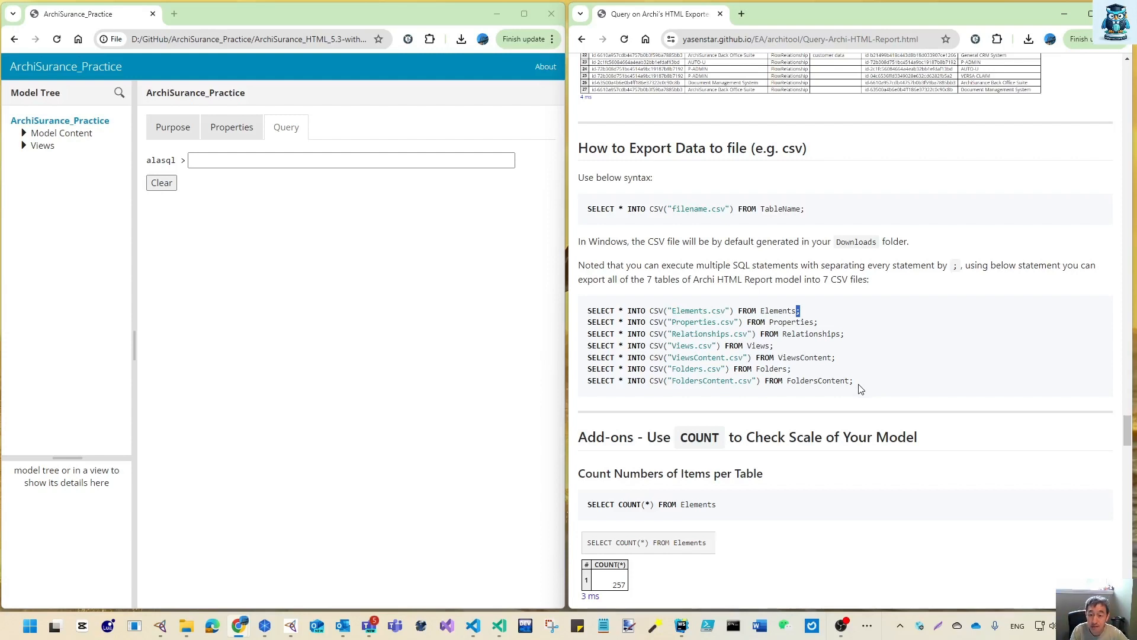
Copy the article's seven SELECT * INTO CSV statements and place a Downloads folder window beside the report.
left_click_drag(858, 386, 586, 317)
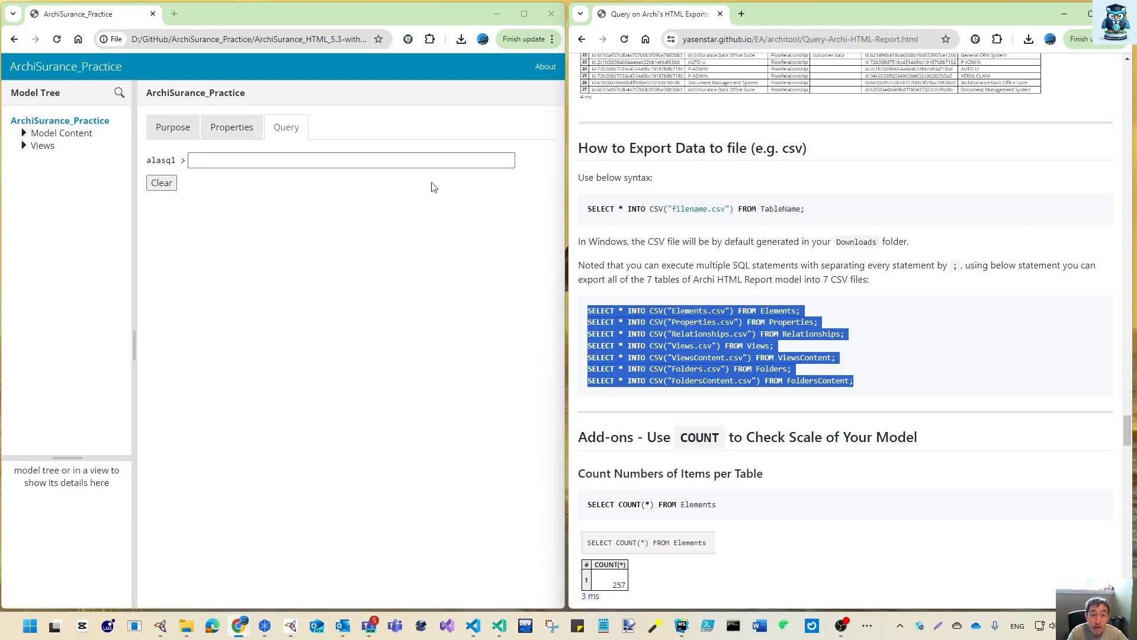
left_click(186, 626)
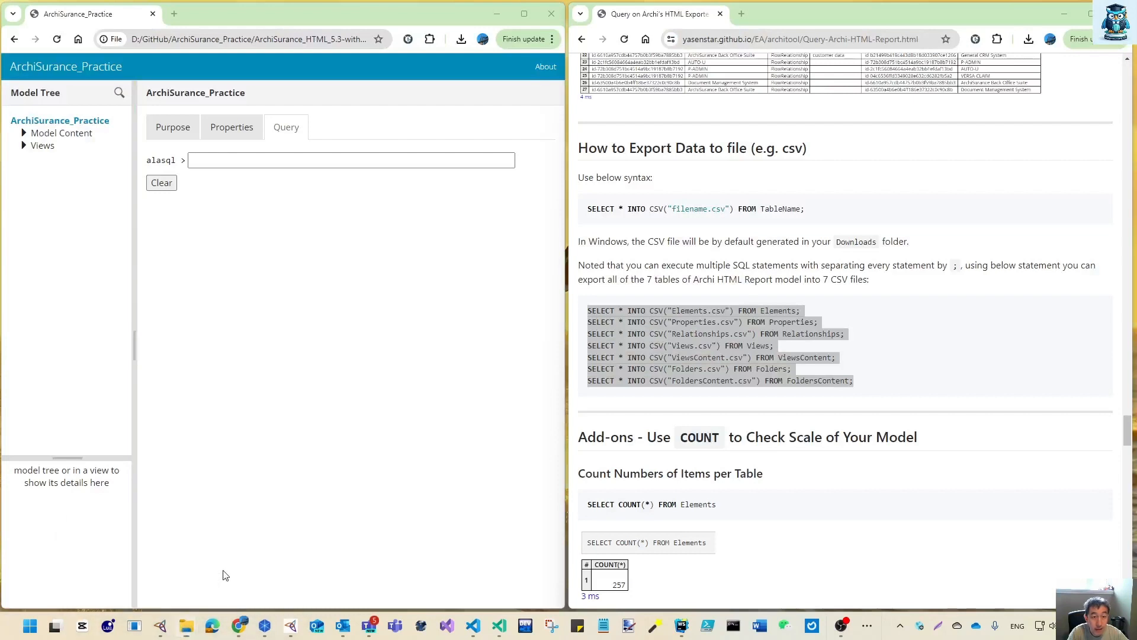
left_click_drag(0, 100, 962, 29)
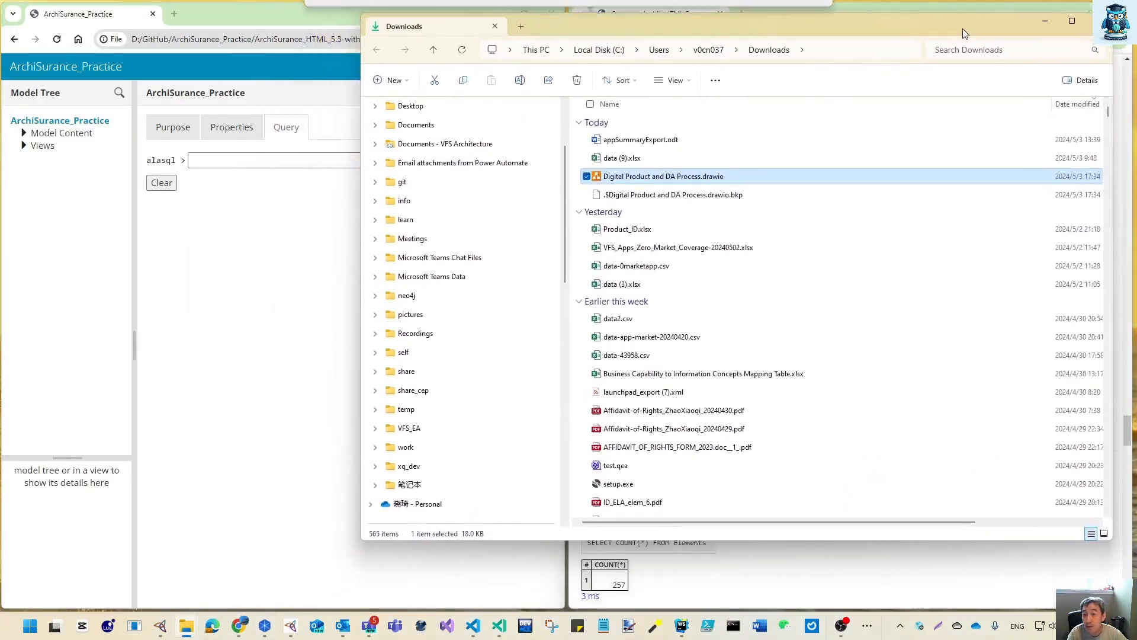
left_click(622, 140)
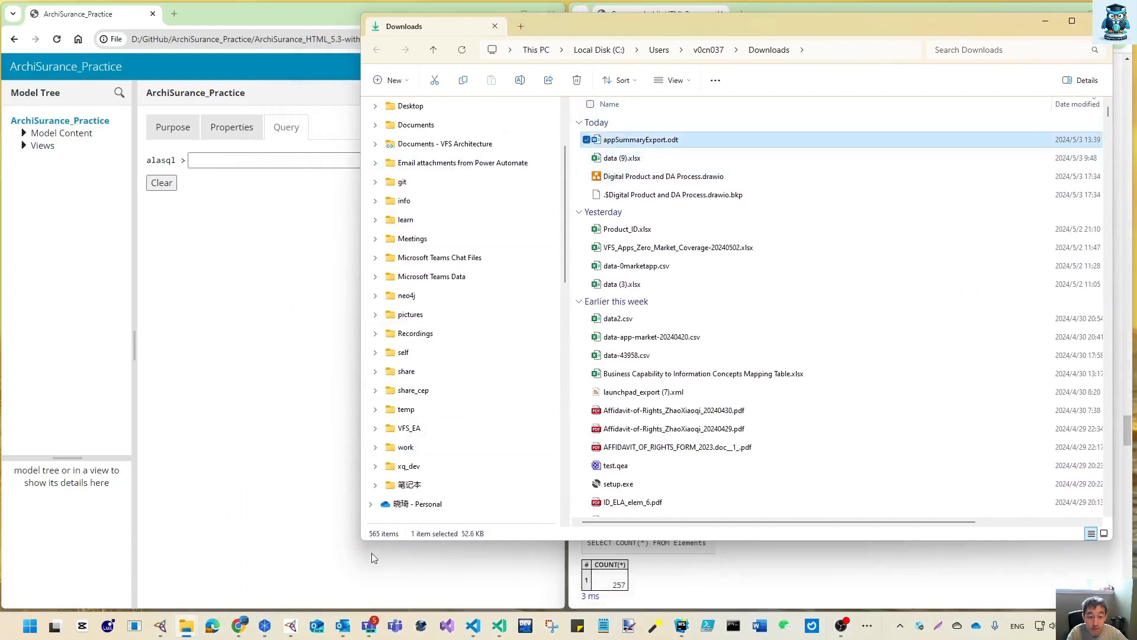
left_click_drag(363, 540, 608, 594)
Run the seven copied CSV export statements in the alasql console and allow the report to download multiple files.
left_click(225, 160)
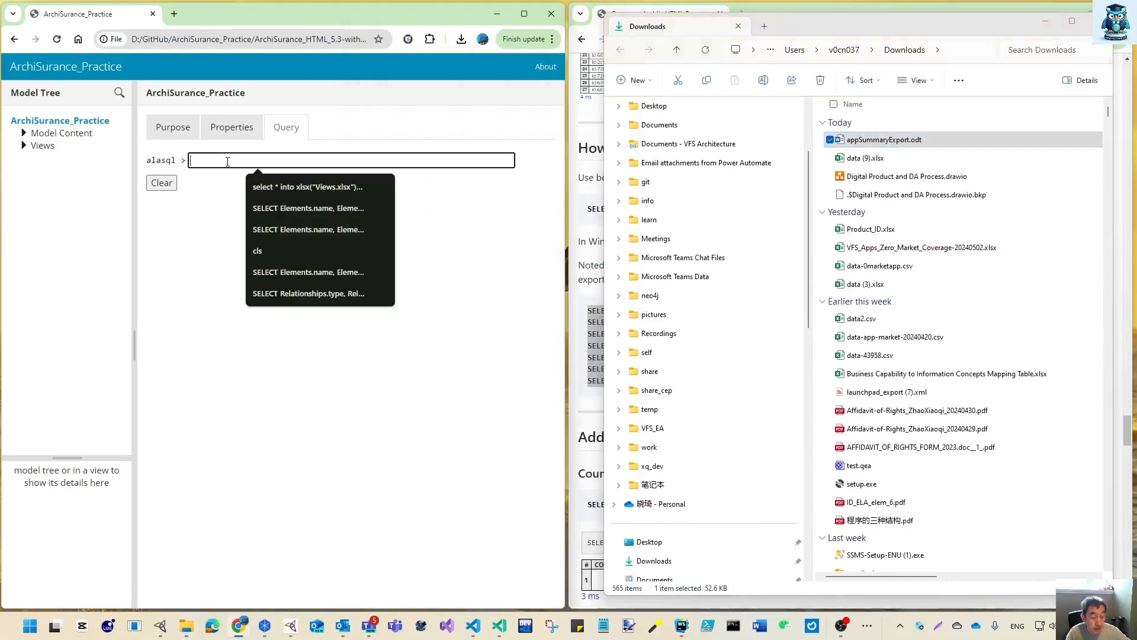
left_click(225, 276)
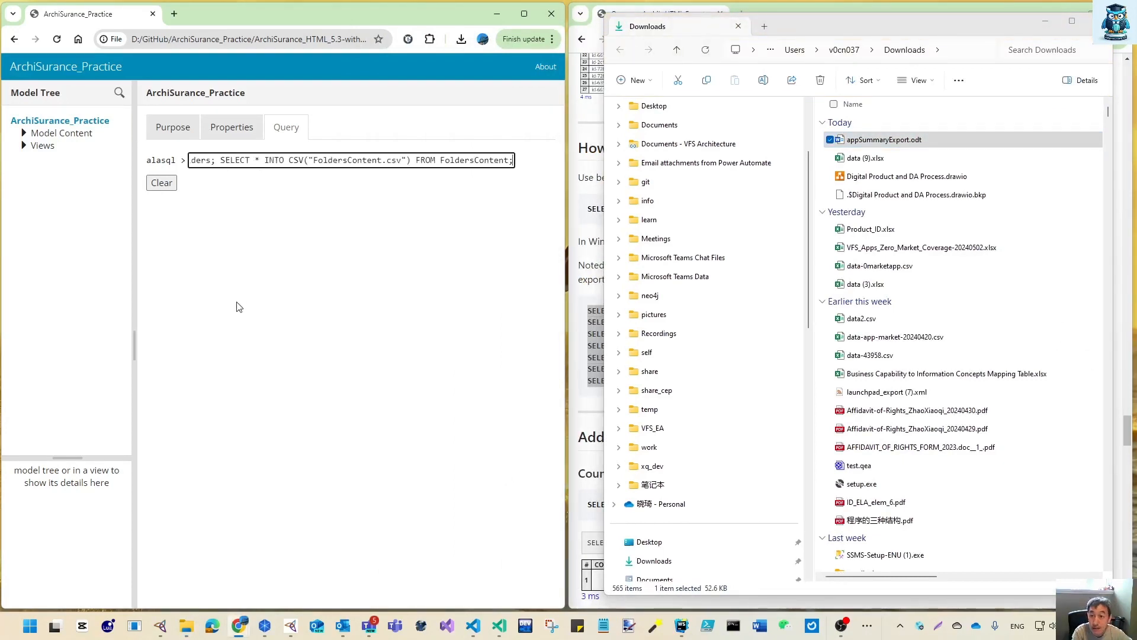
key("Return")
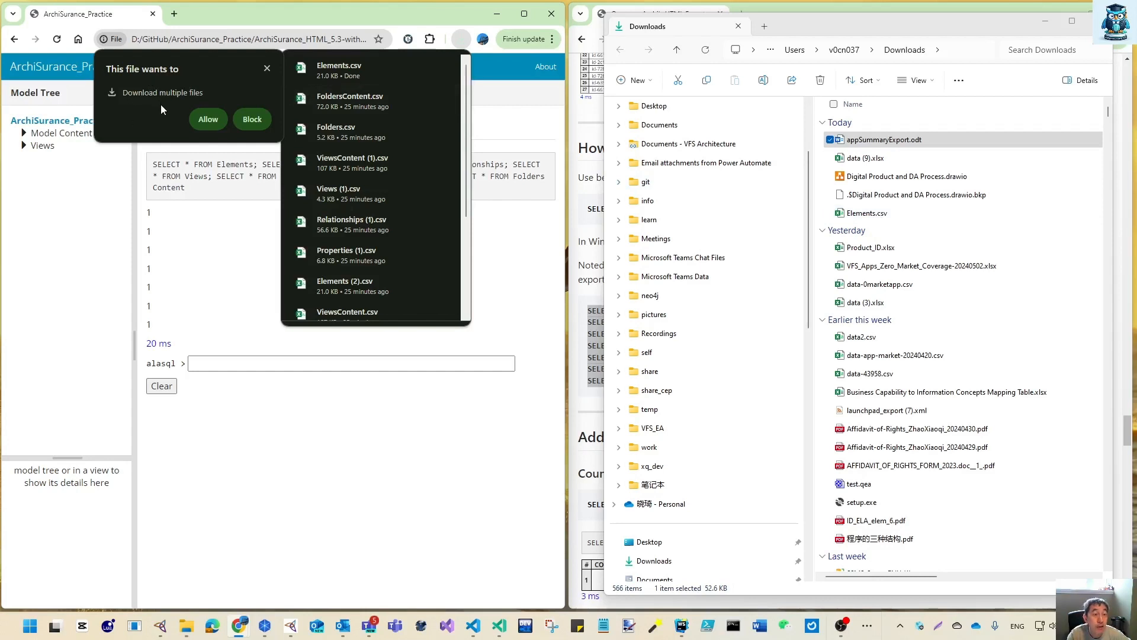
left_click(208, 119)
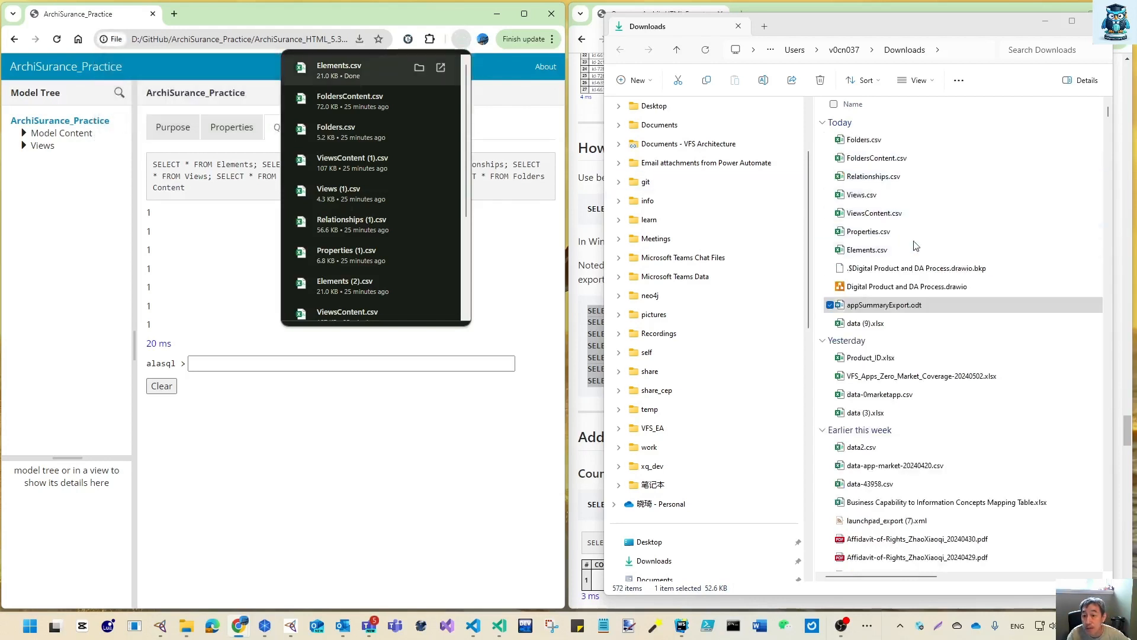
Copy the seven newly exported CSV files from Downloads and go to the Temp folder on Local Disk (C:).
left_click(870, 250)
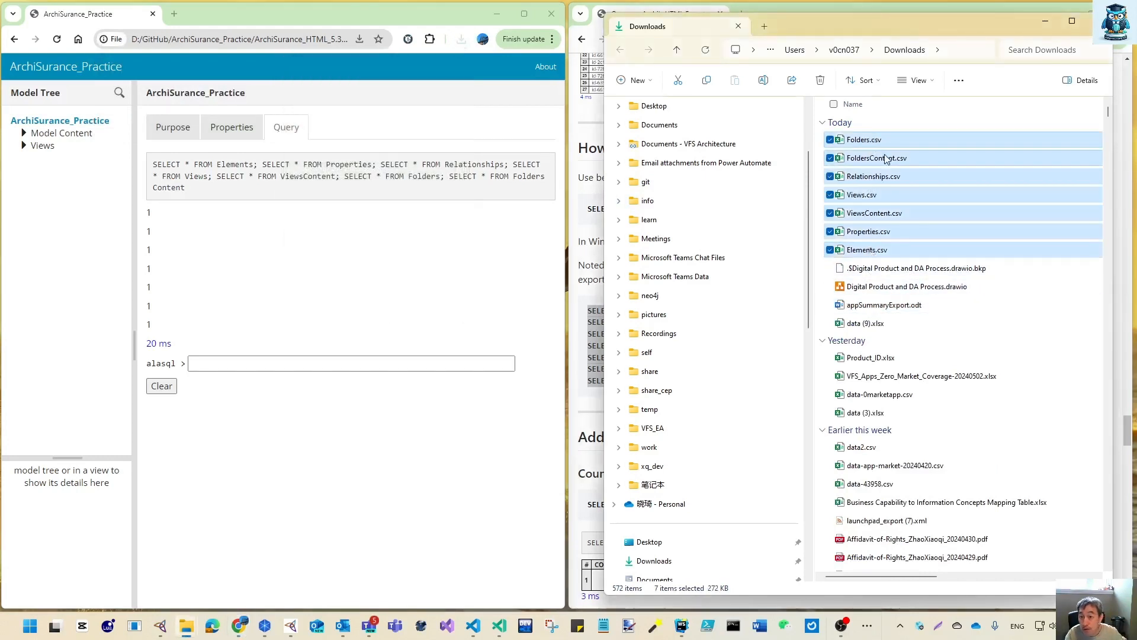
key("ctrl+c")
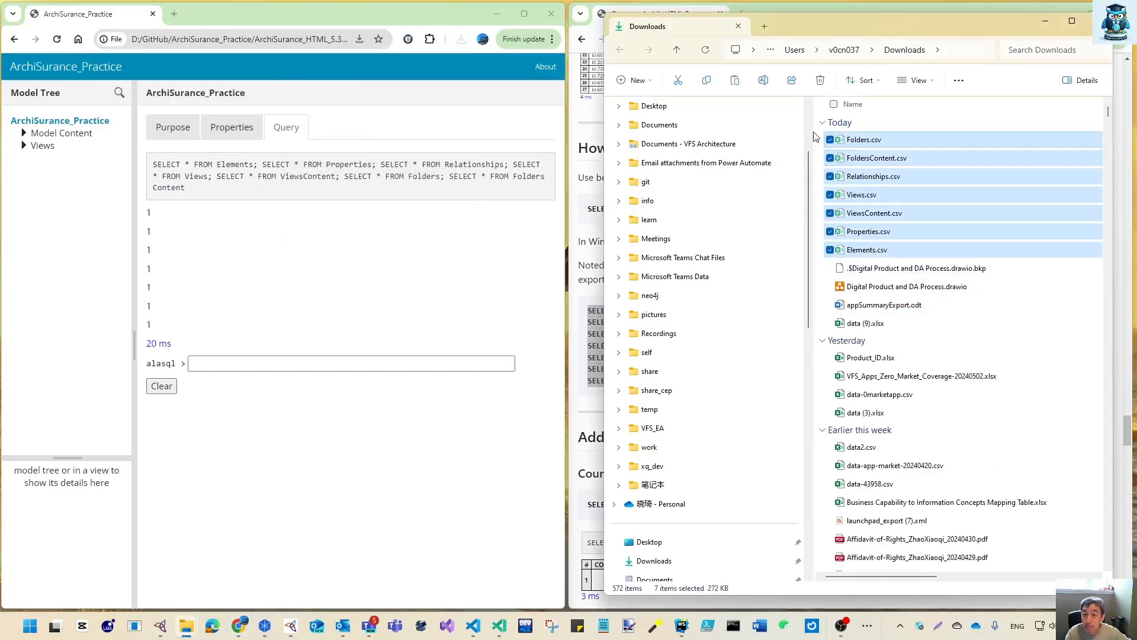
left_click(808, 403)
left_click(661, 561)
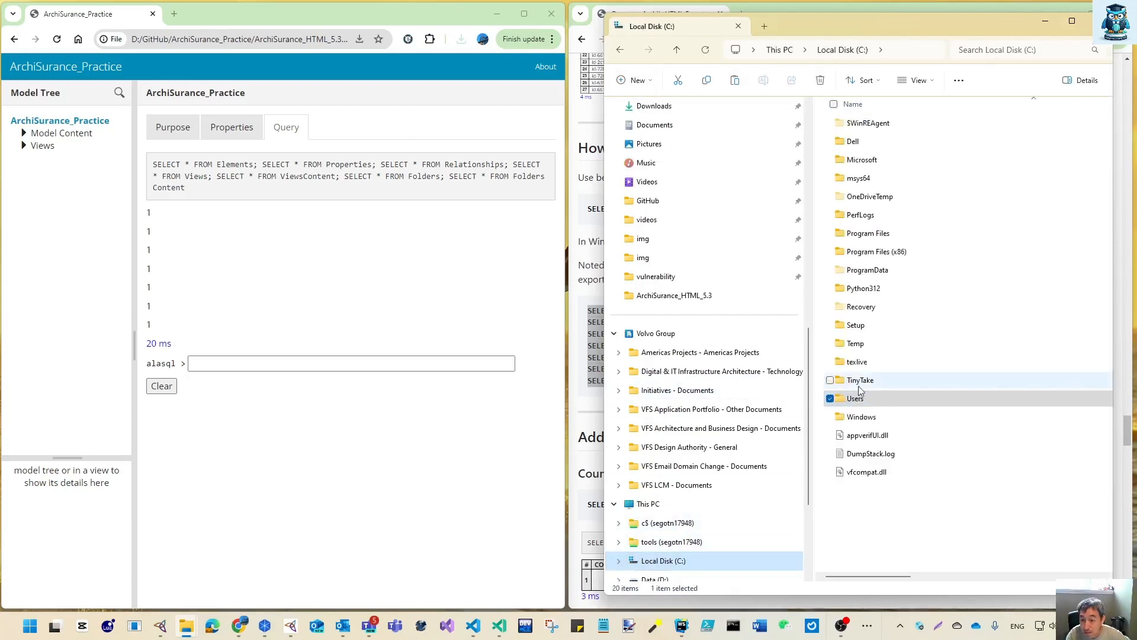
double_click(861, 348)
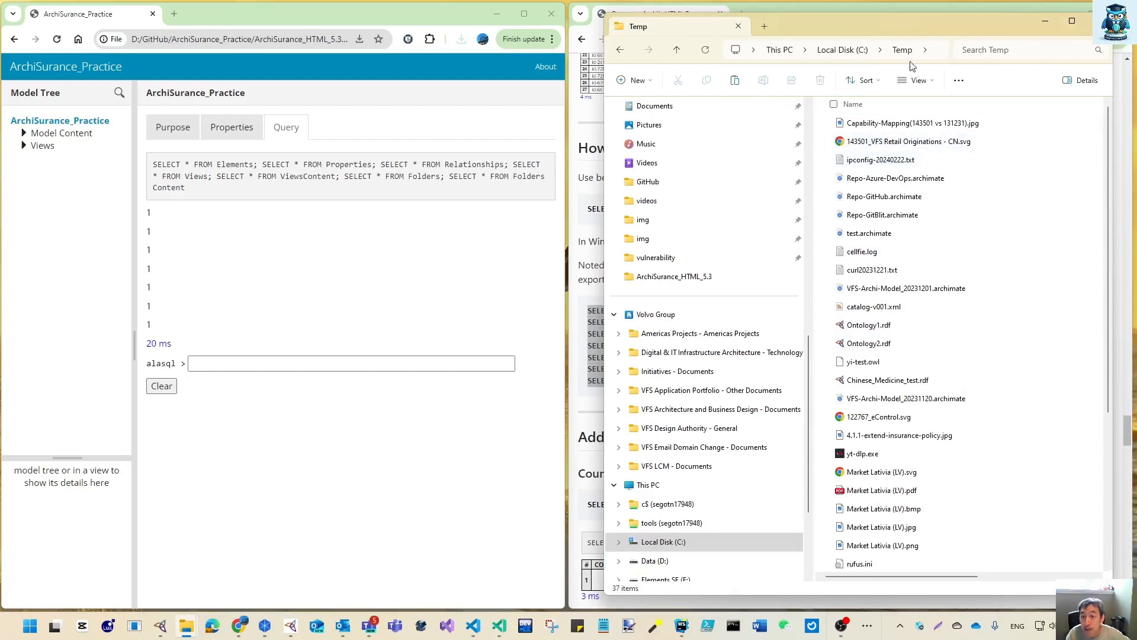
Create a folder named test_pbi in C:\Temp and open it.
left_click(635, 80)
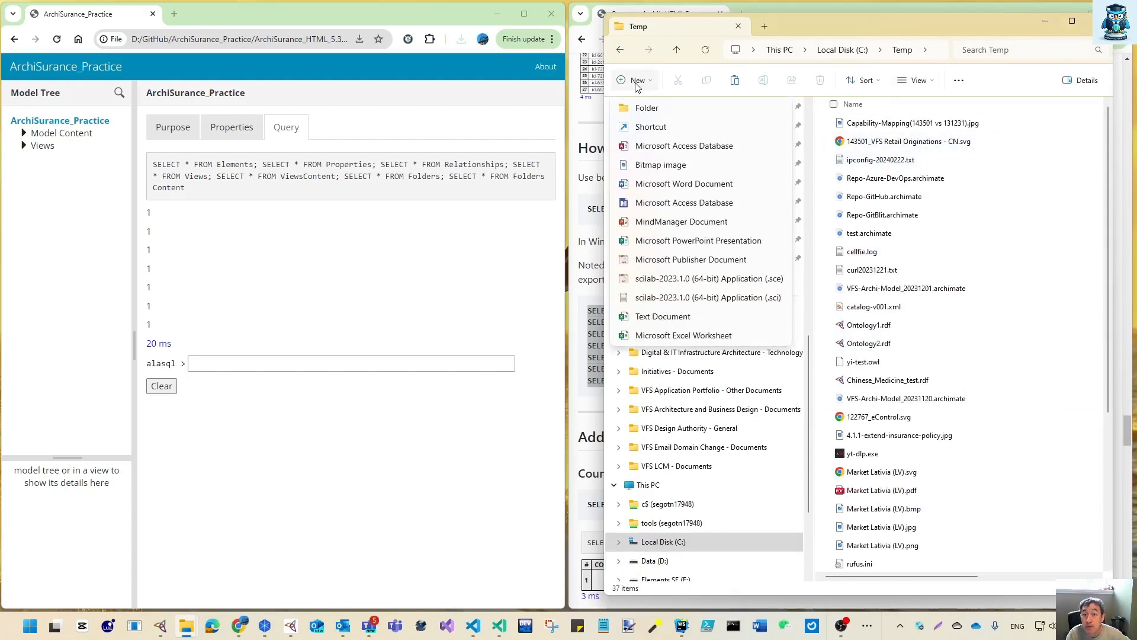
left_click(643, 107)
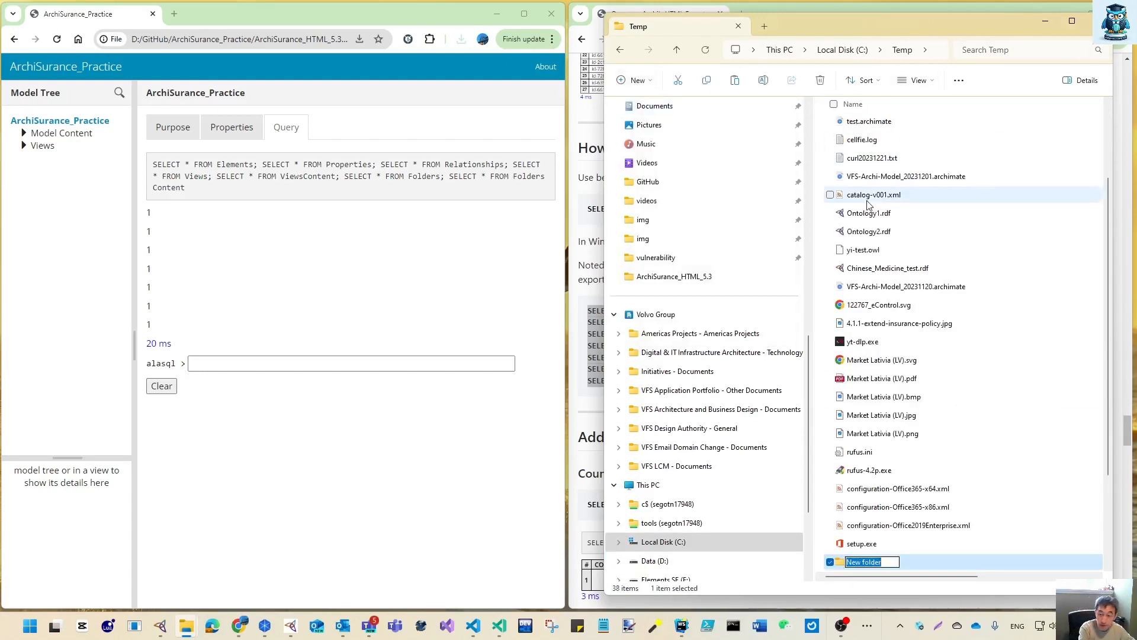
type("test_p")
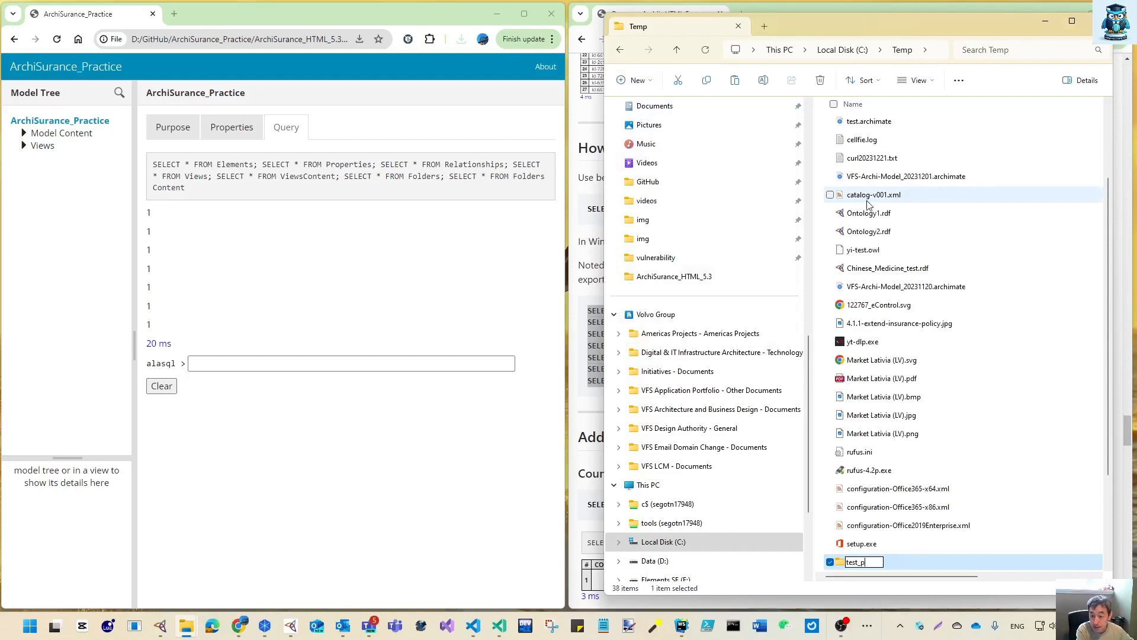
type("bi")
key("Return")
key("Return")
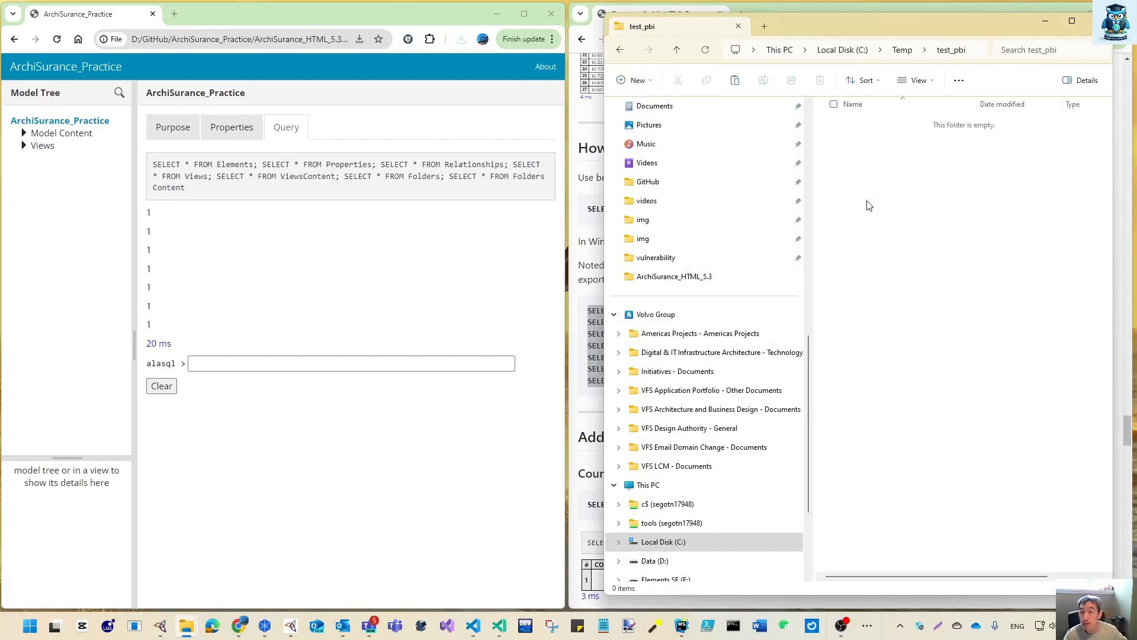
Paste the seven CSV files into test_pbi and minimize the report's browser window.
key("ctrl+v")
left_click(880, 293)
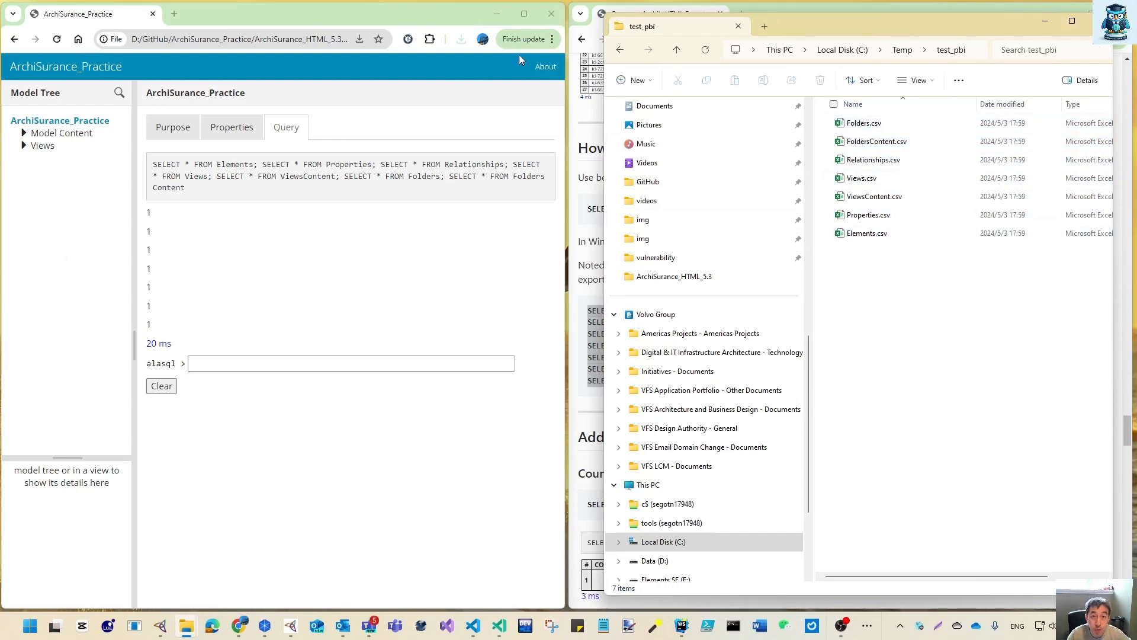
left_click(498, 14)
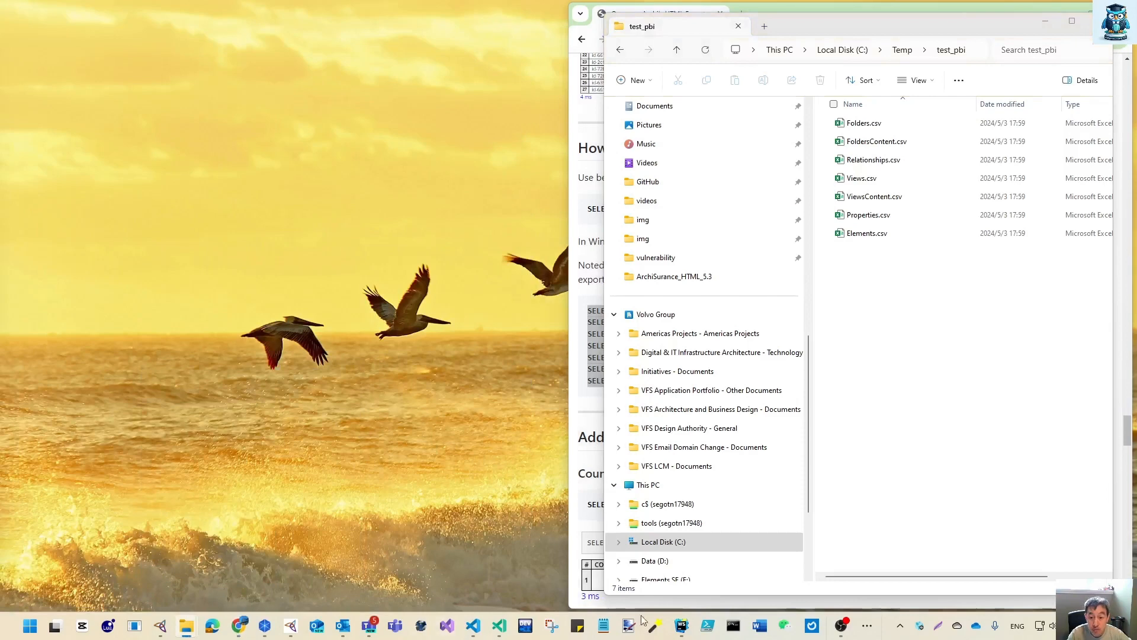
Open a new Power BI Desktop window, dismiss its start screen and bring the blank report into full view.
left_click(868, 628)
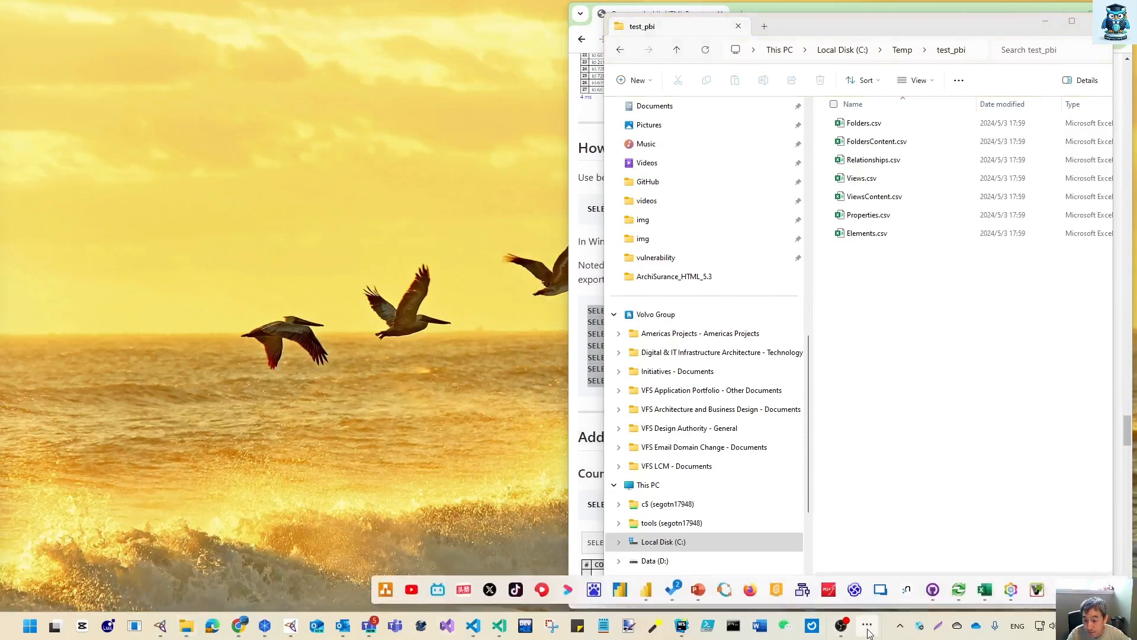
right_click(647, 590)
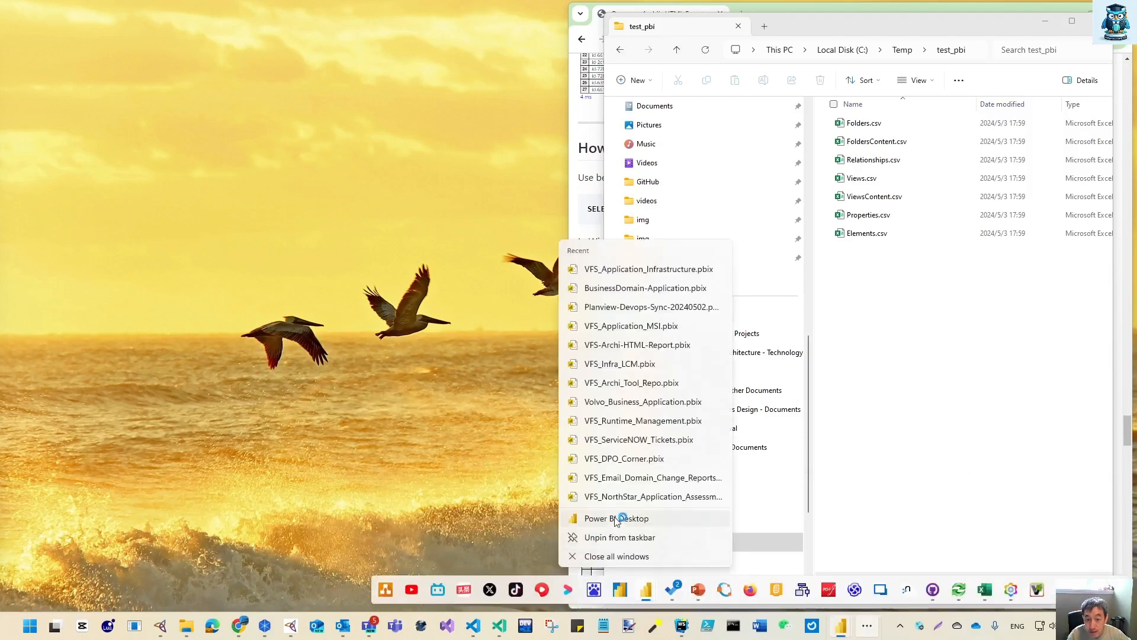
left_click(617, 520)
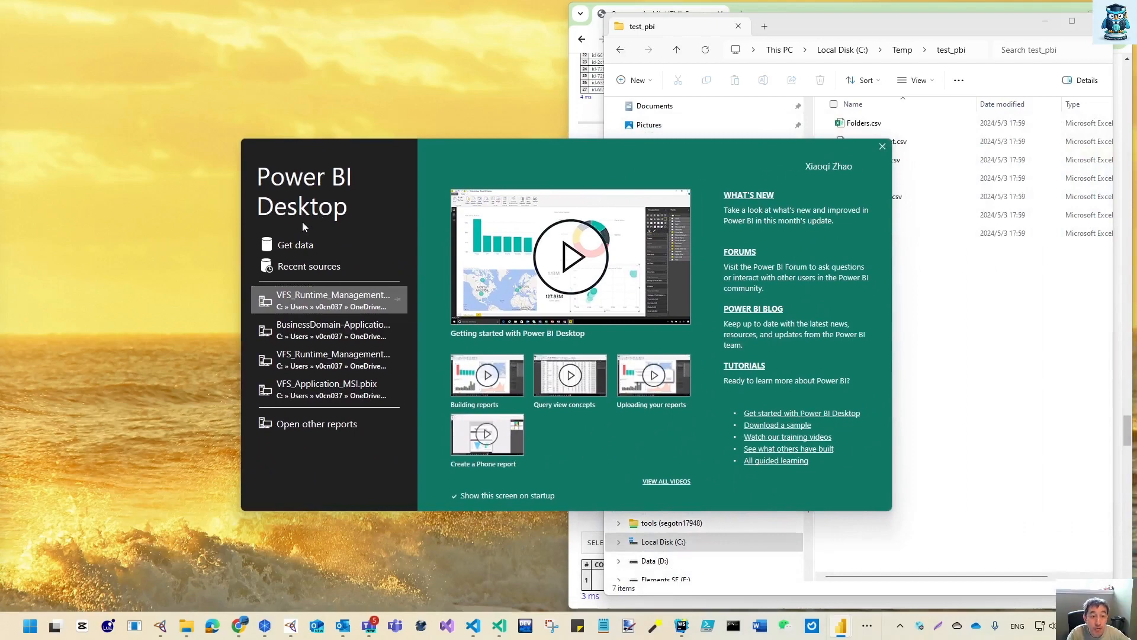
left_click(883, 147)
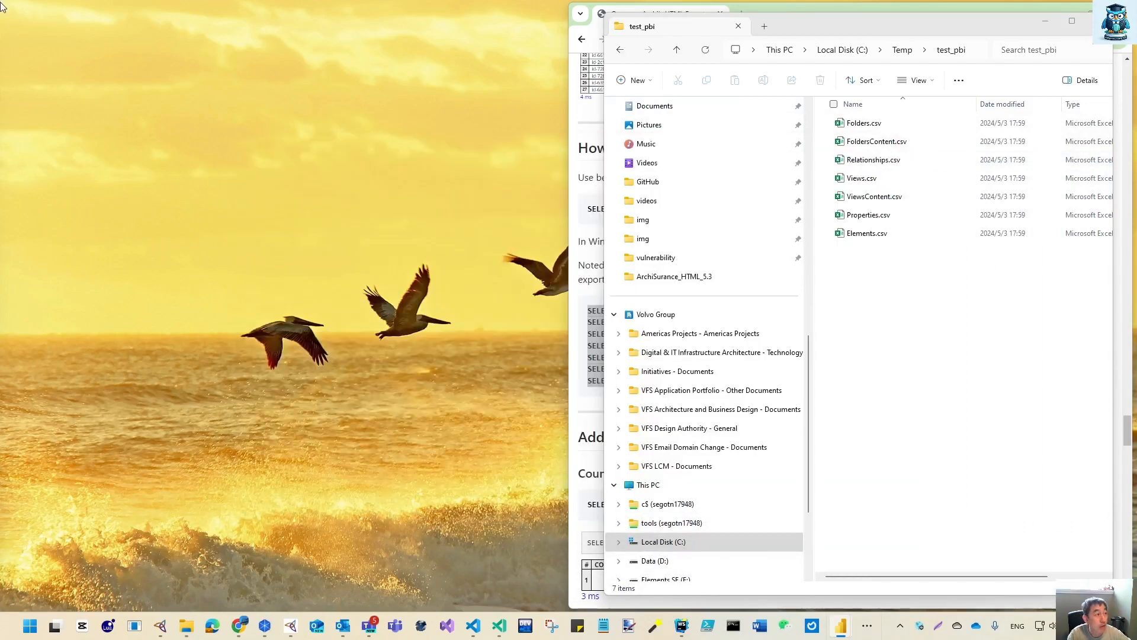
left_click_drag(1, 314, 455, 1)
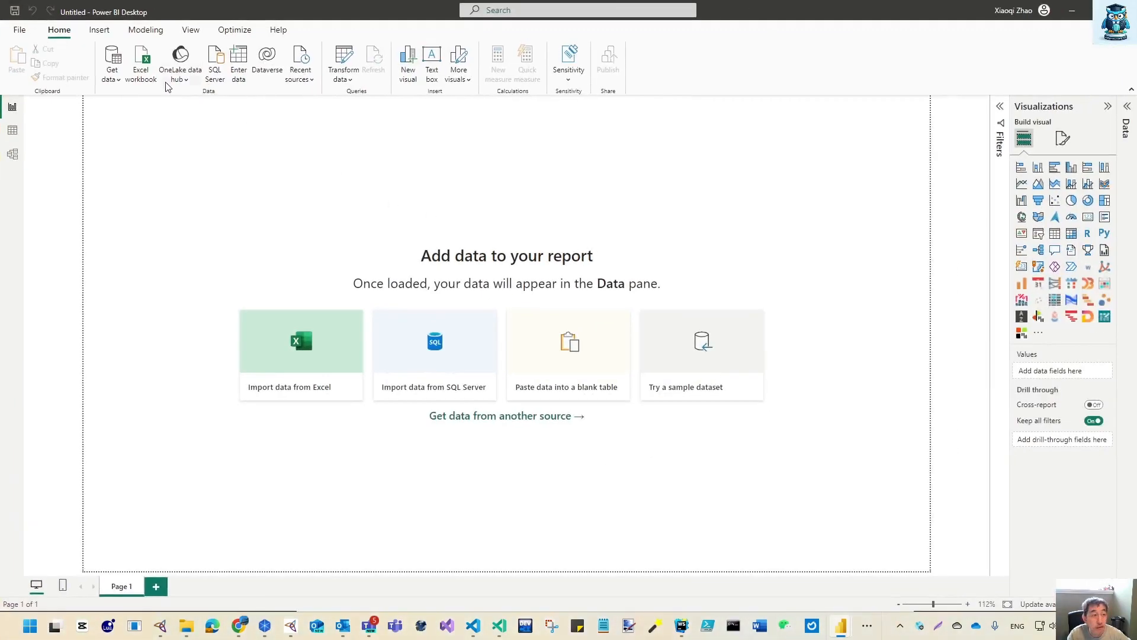
Save the blank report as Archi_PBI in the C:\Temp\test_pbi folder.
left_click(18, 30)
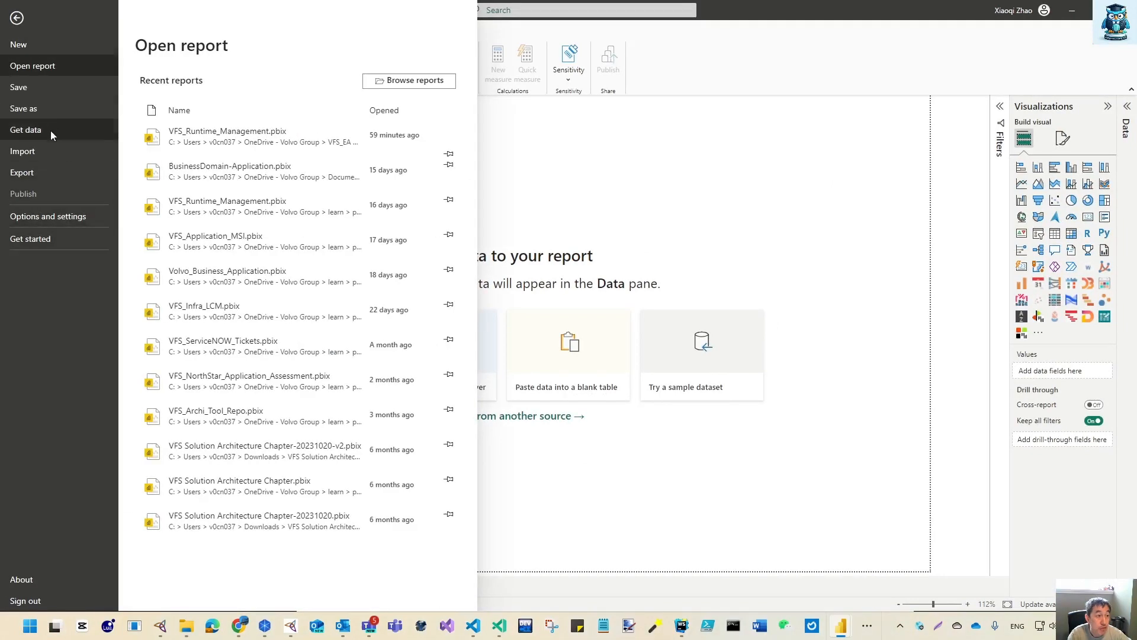
left_click(49, 109)
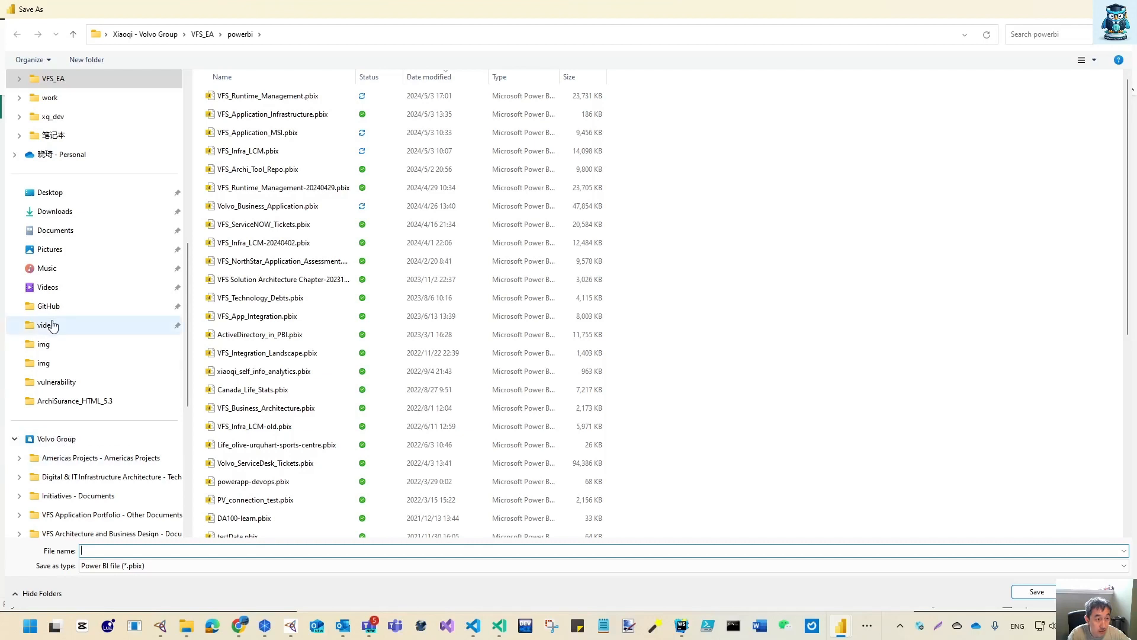
scroll(55, 323, "down", 5)
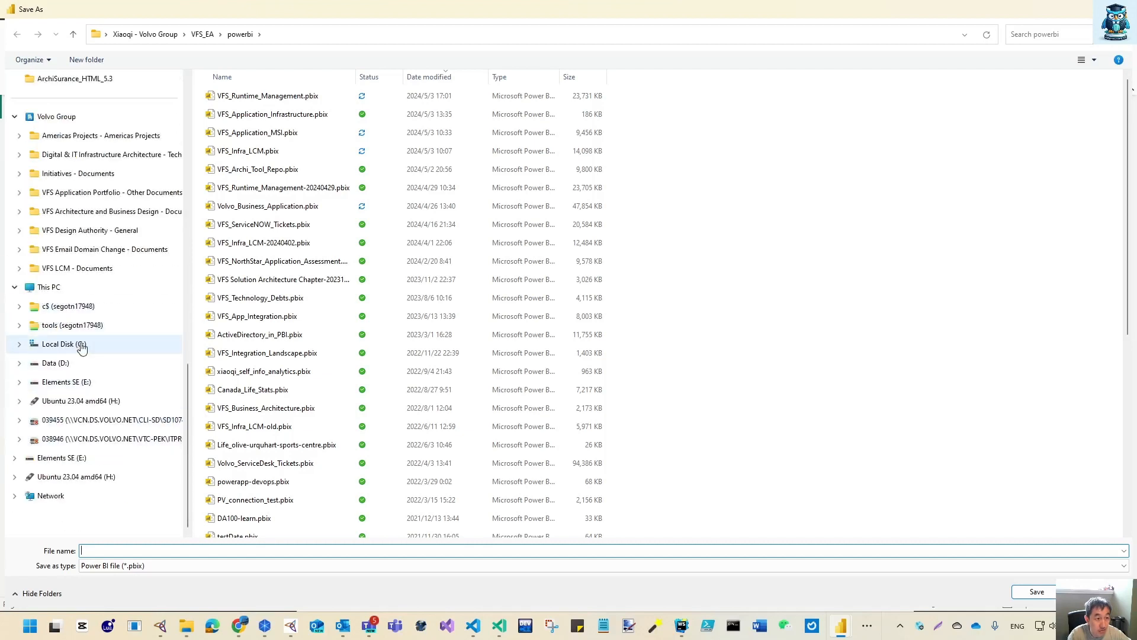
left_click(65, 344)
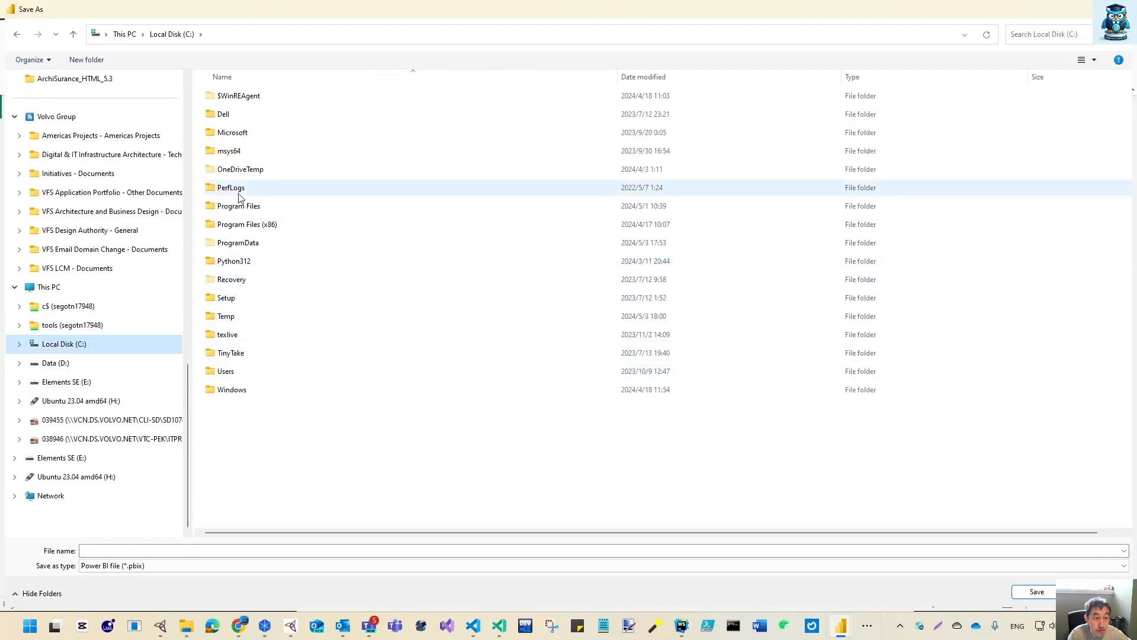
double_click(226, 315)
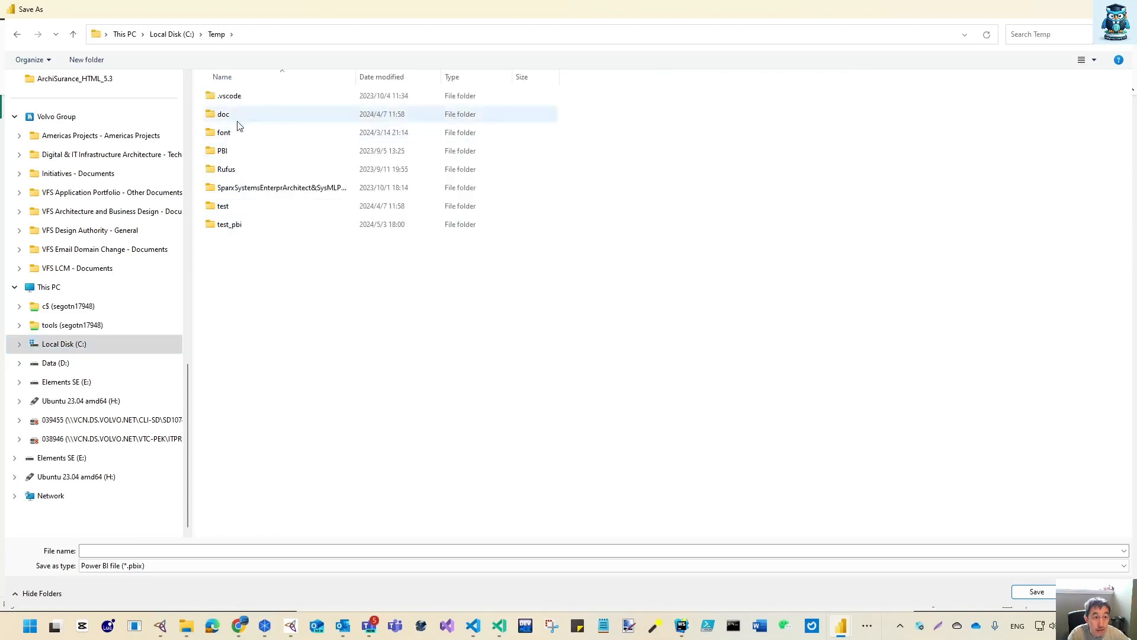
left_click(233, 226)
double_click(231, 225)
left_click(112, 552)
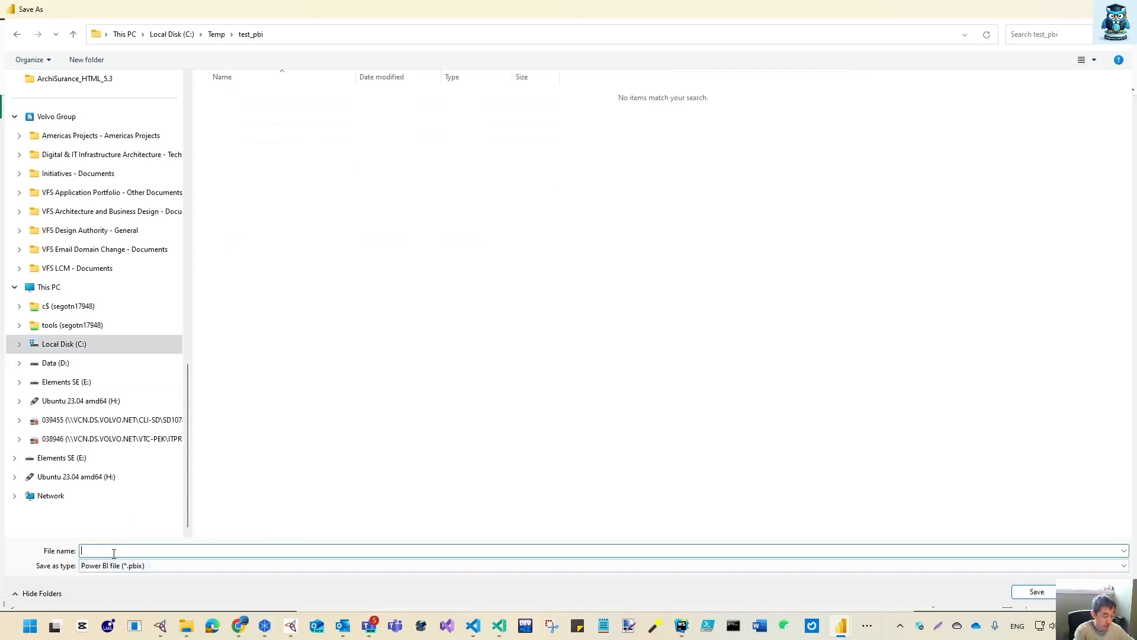
type("Archi_PBI")
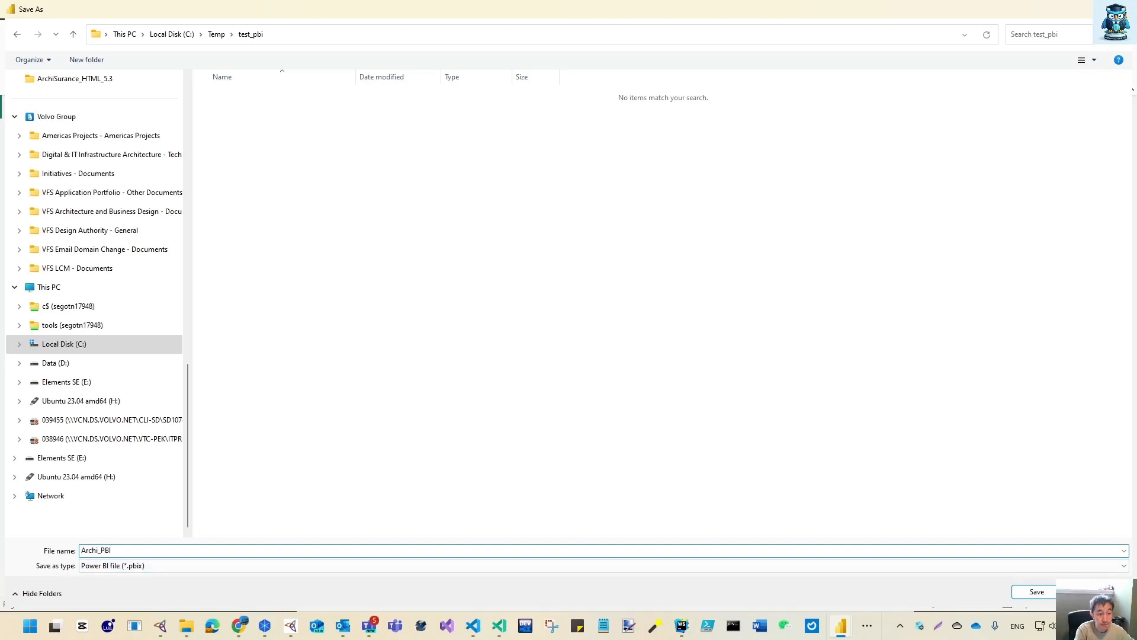
key("Return")
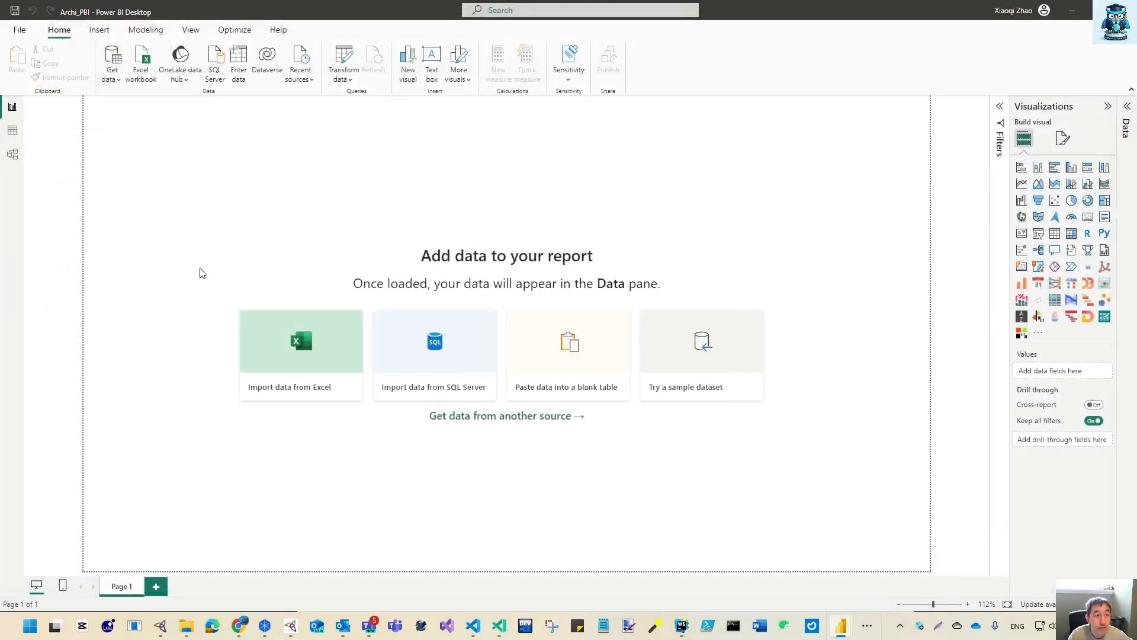
Load Elements.csv from test_pbi as a Text/CSV source and check the columns of the Elements table.
left_click(120, 81)
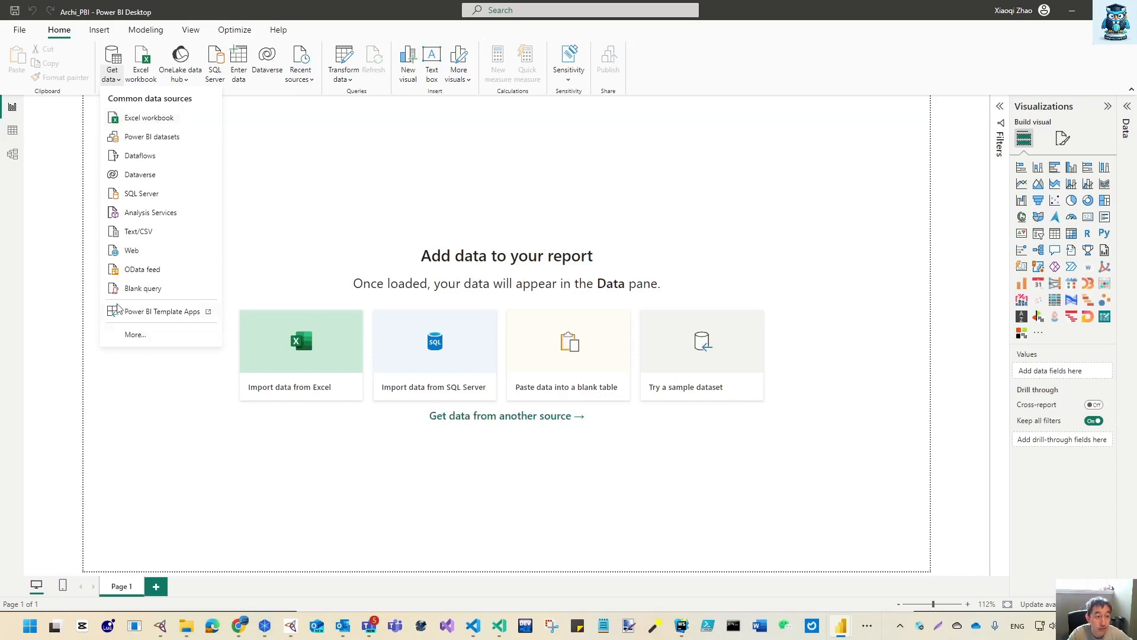
left_click(145, 235)
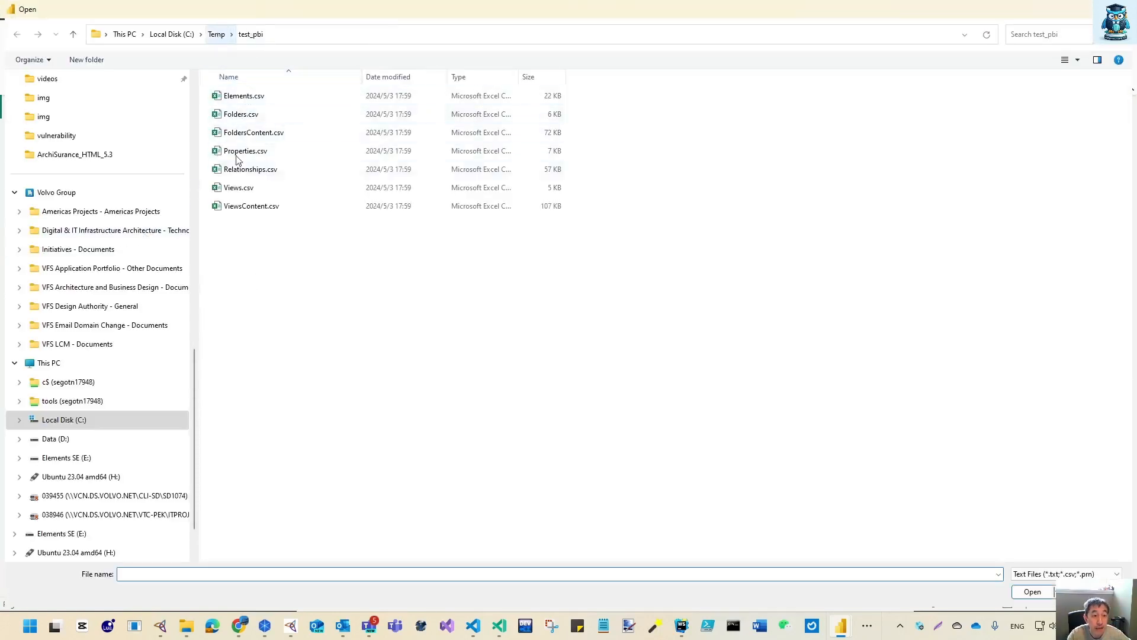
double_click(246, 97)
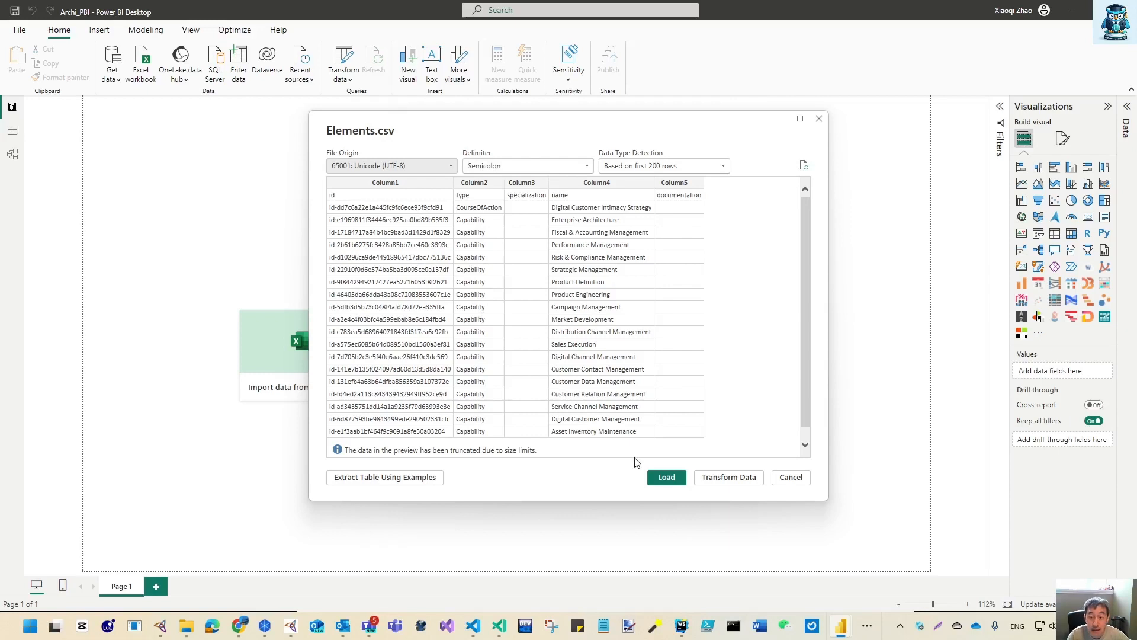
left_click(667, 478)
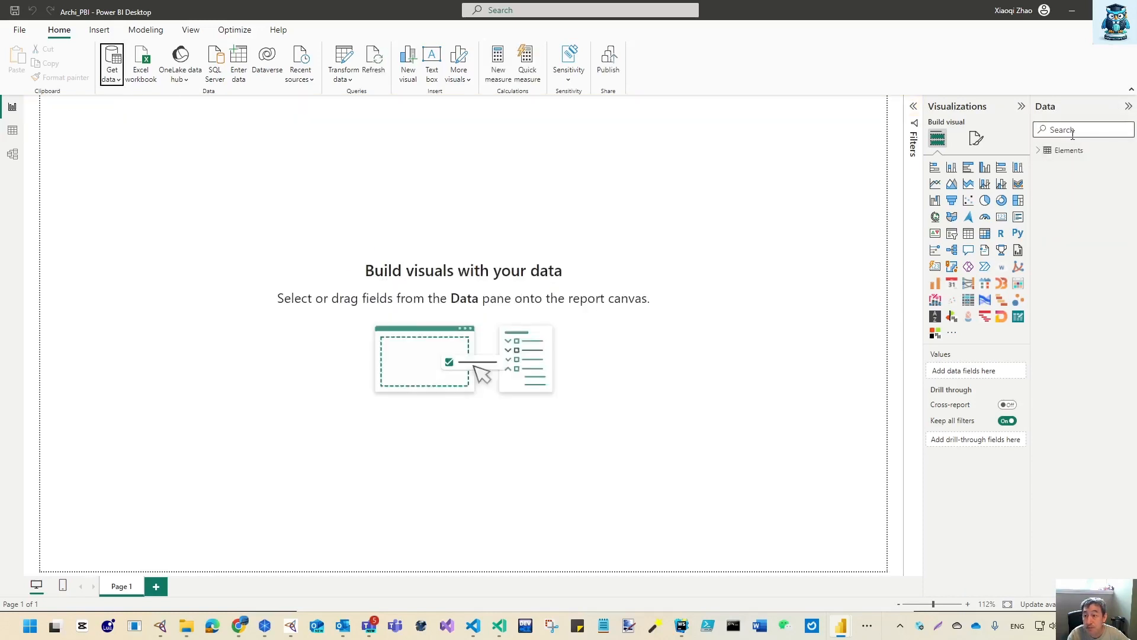
left_click(1039, 151)
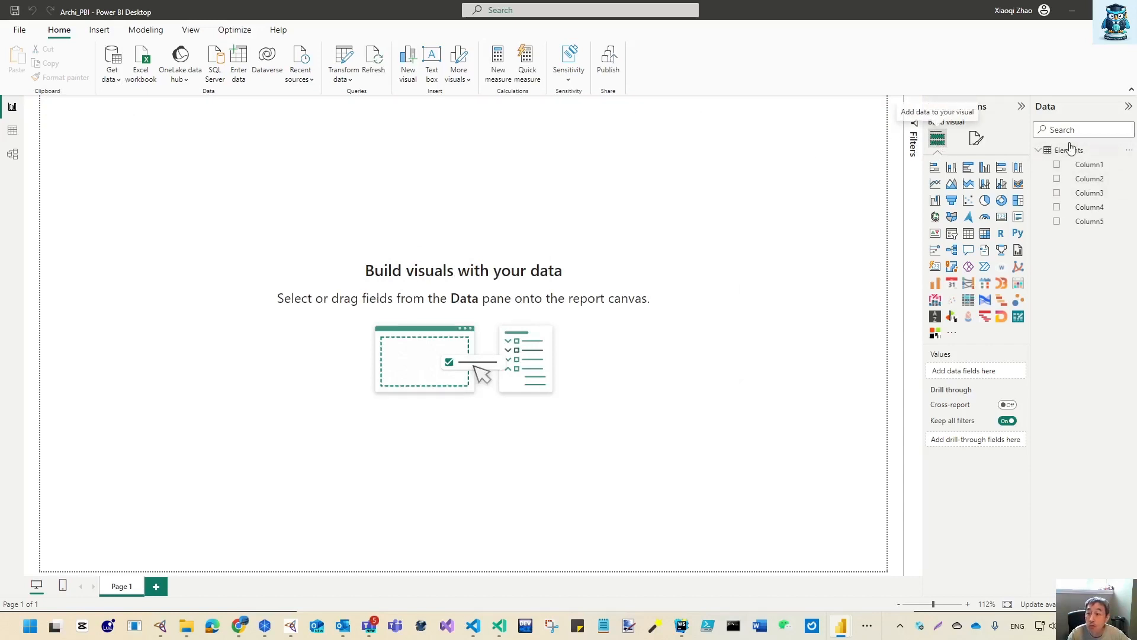
left_click(1039, 150)
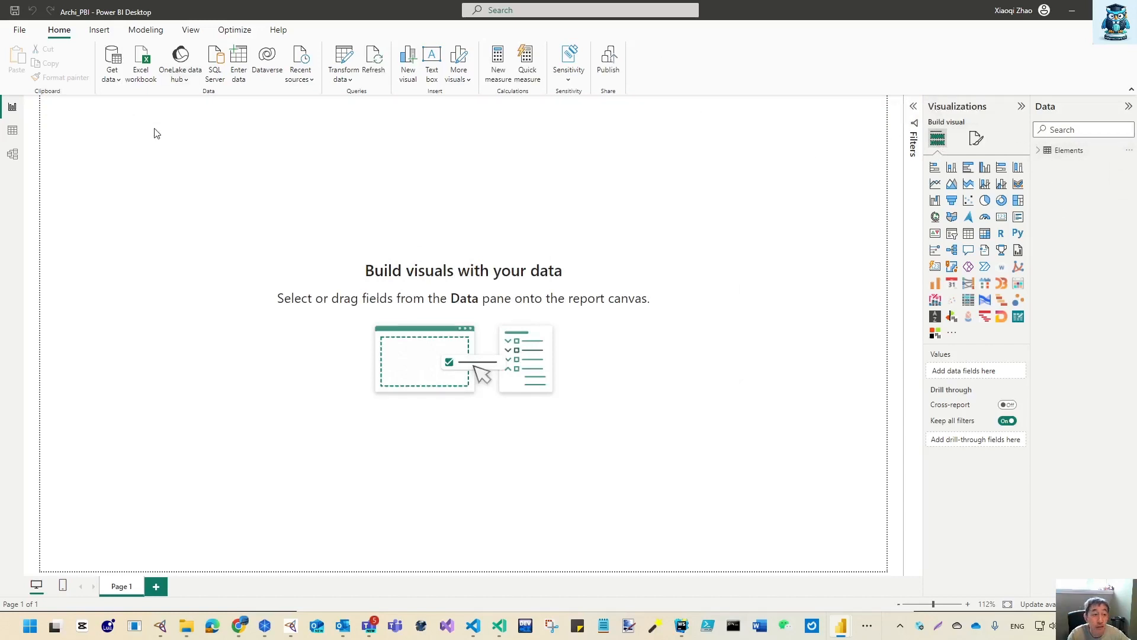
Load Folders.csv from test_pbi into the report as a Text/CSV source.
left_click(117, 81)
left_click(463, 231)
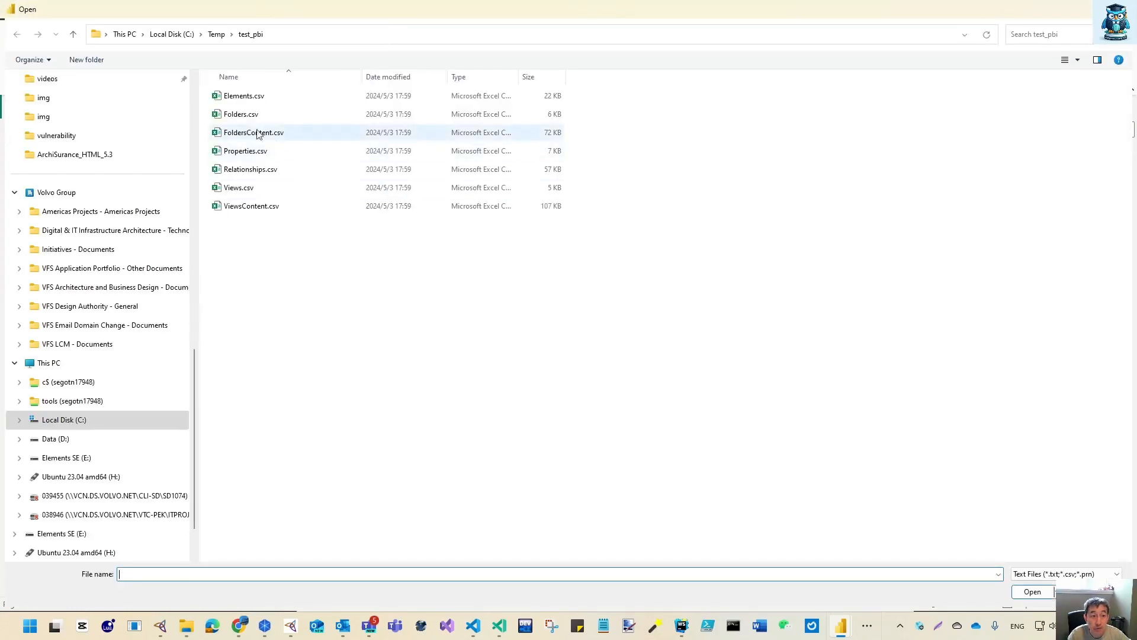
double_click(237, 116)
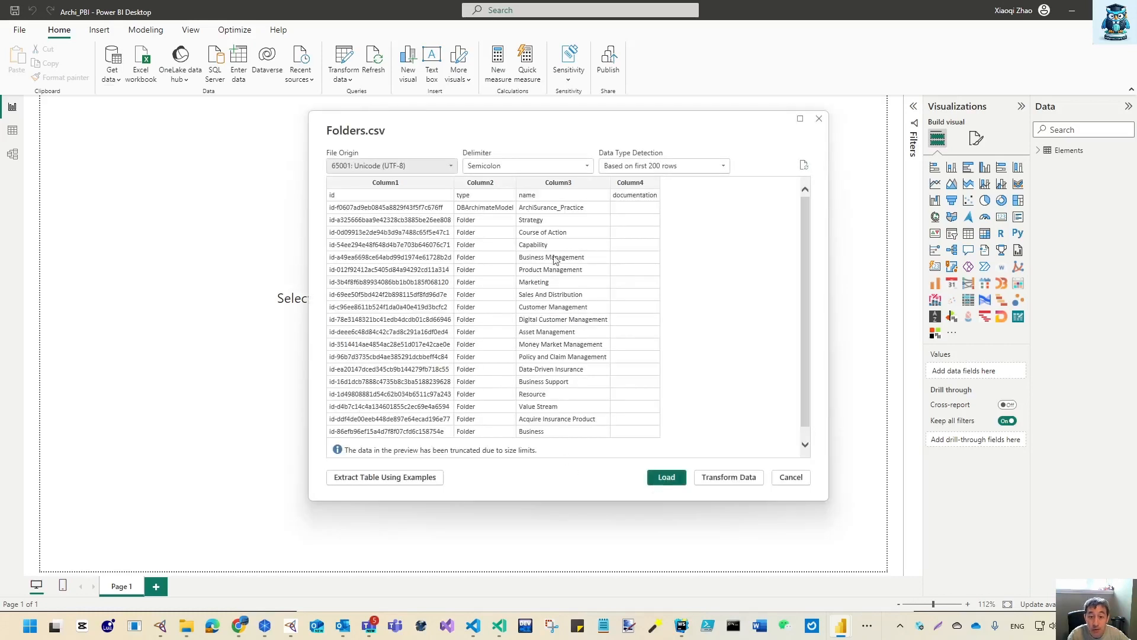
left_click(666, 477)
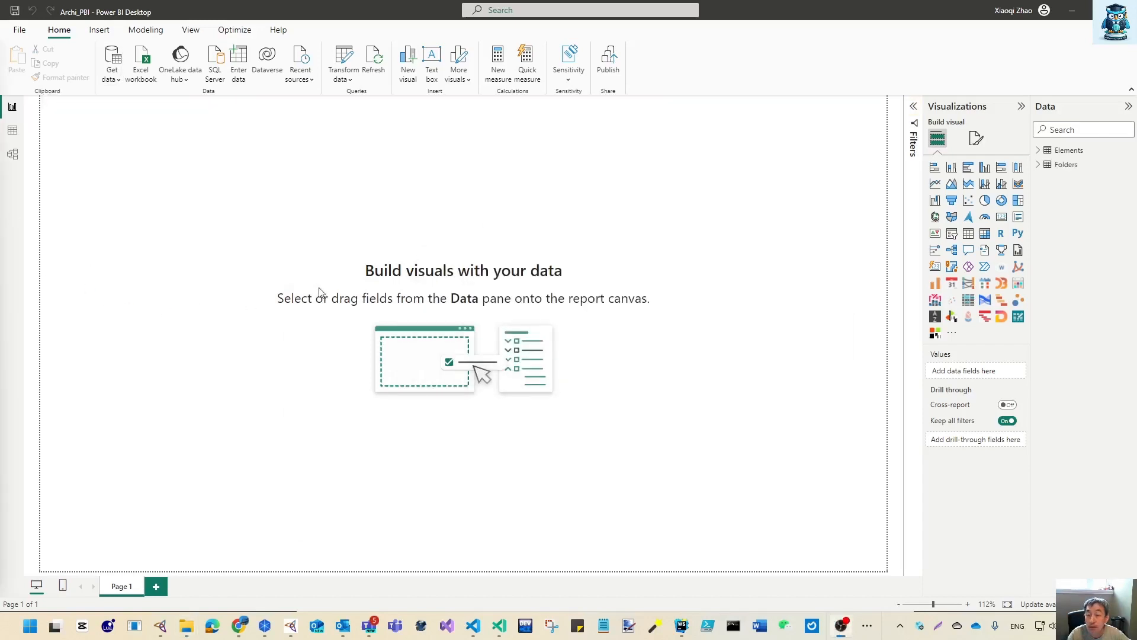
Load FoldersContent.csv and the remaining Properties, Relationships, Views and ViewsContent CSV files into the report.
left_click(112, 73)
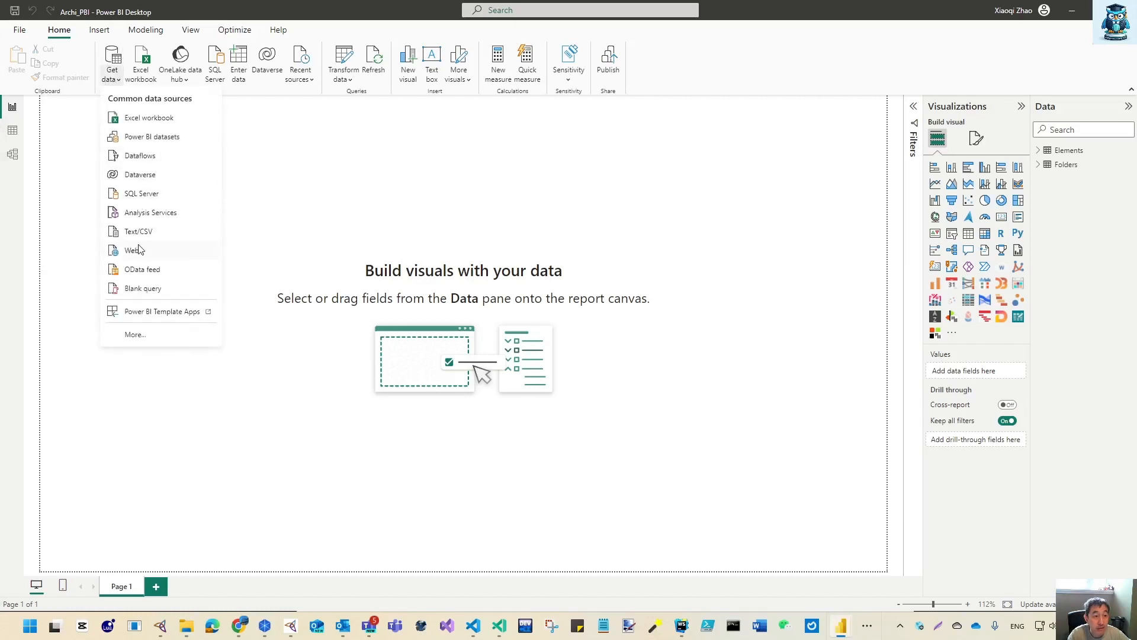
left_click(140, 232)
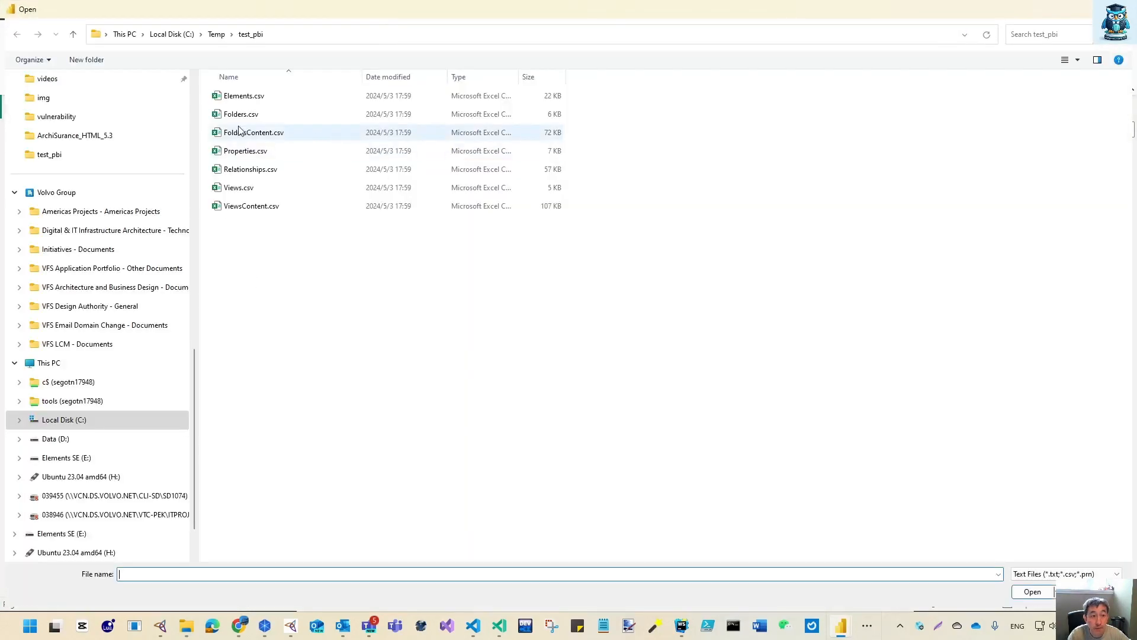
double_click(239, 130)
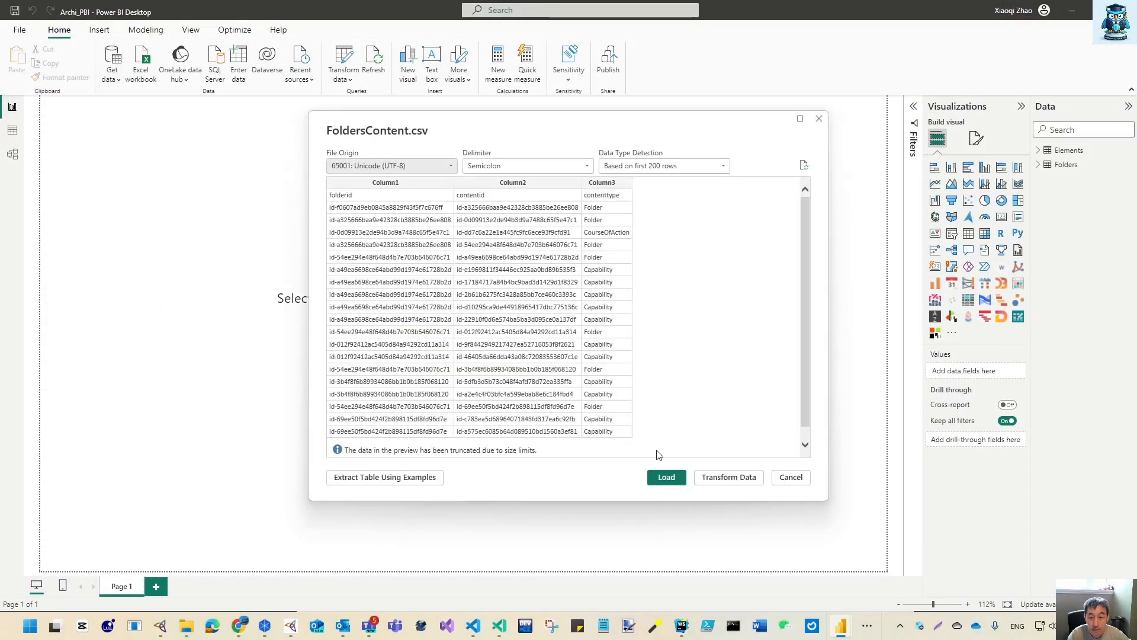
left_click(677, 479)
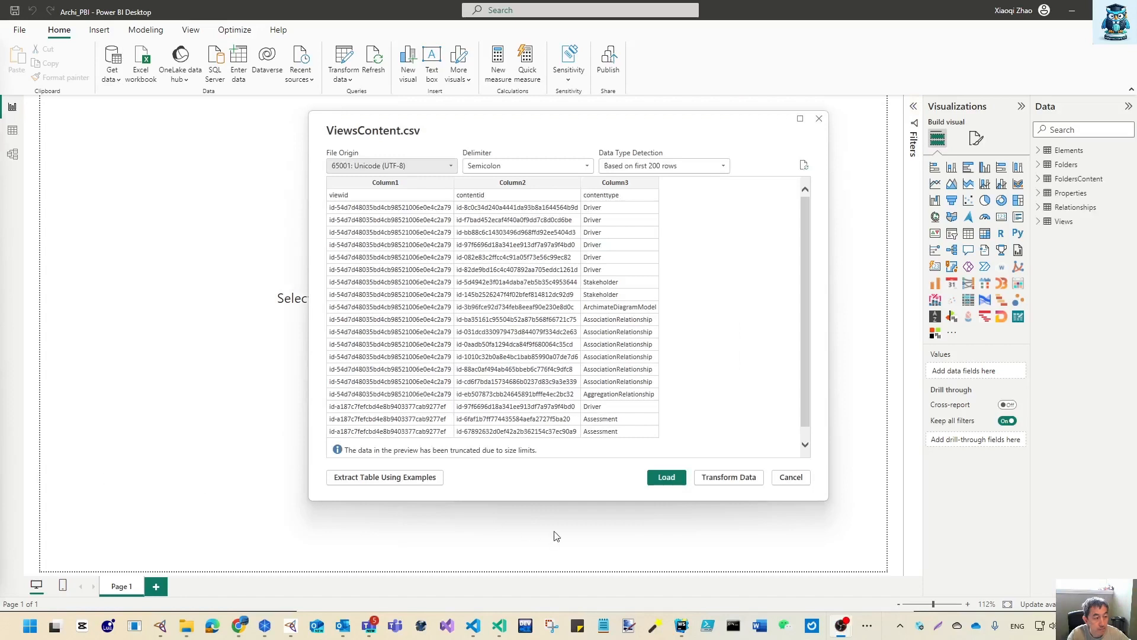
left_click(668, 479)
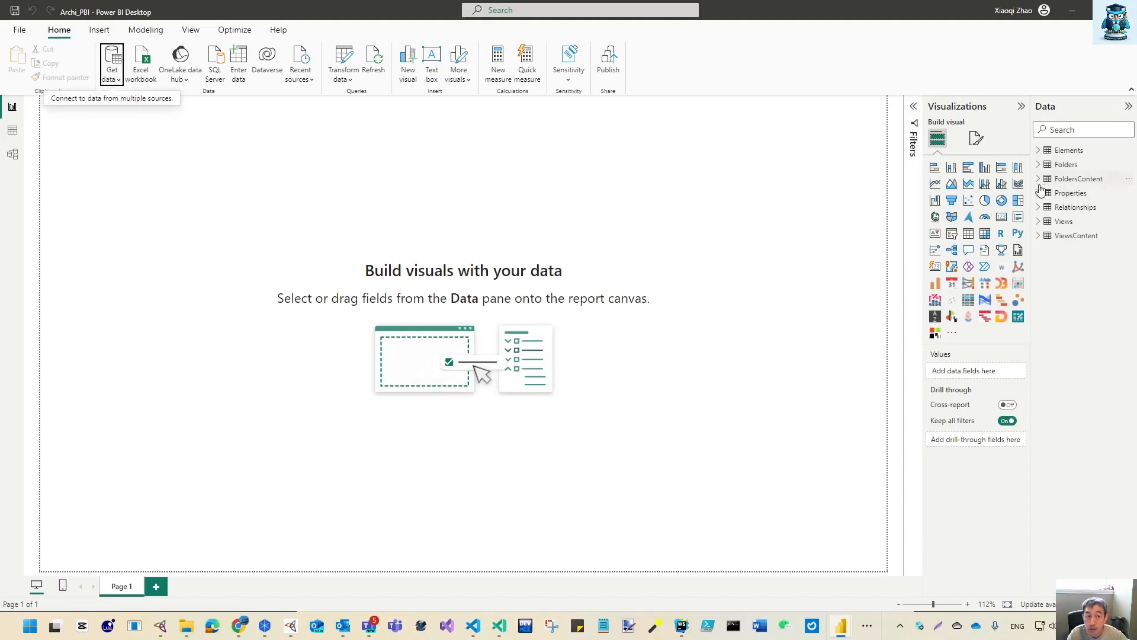
Examine the column headers and rows of the Elements, Folders and FoldersContent tables in table view.
left_click(12, 131)
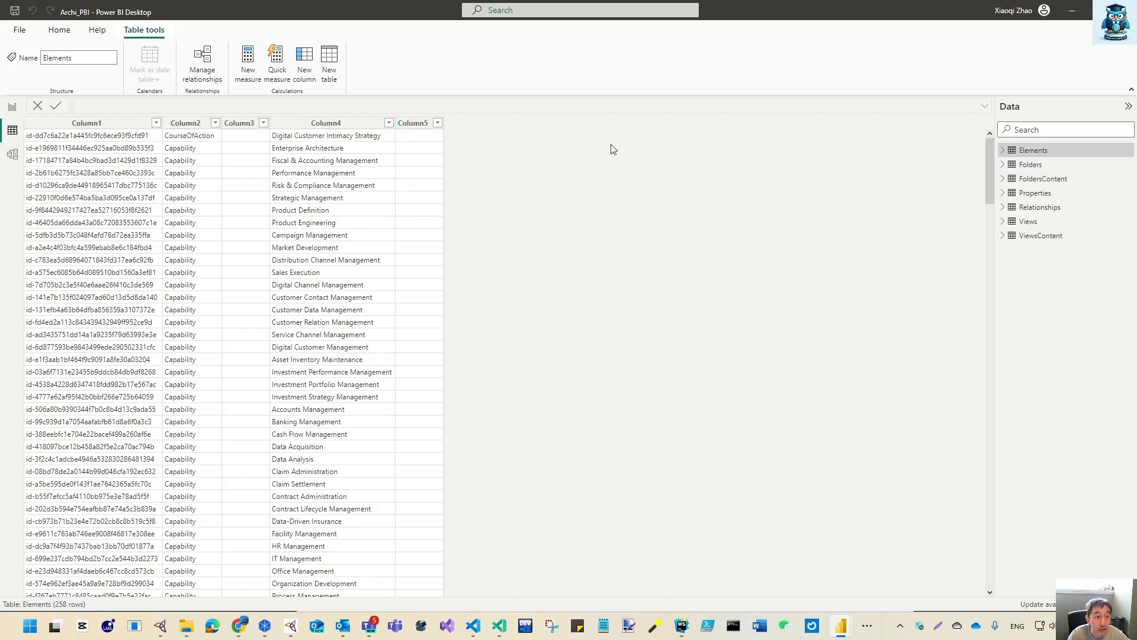
left_click(1030, 169)
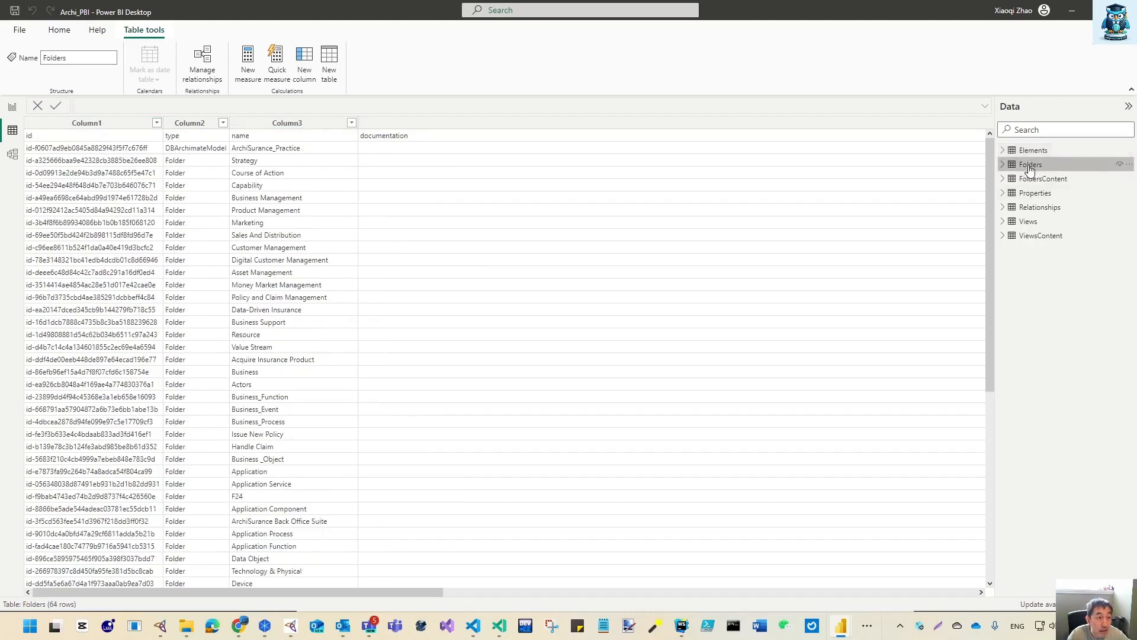
left_click(1034, 151)
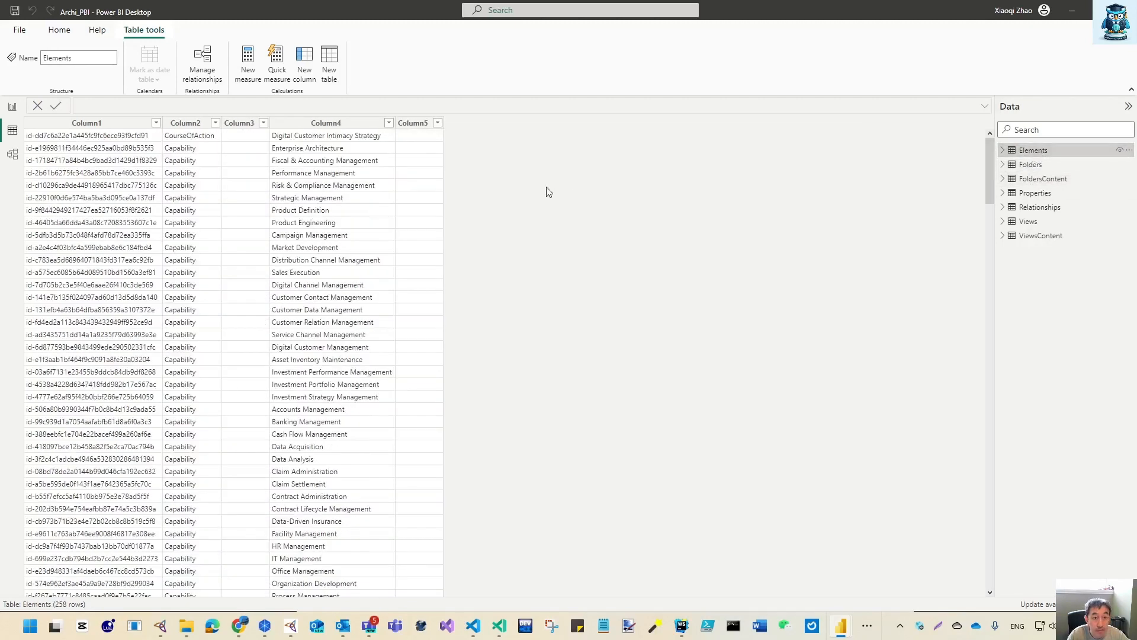
left_click(1047, 181)
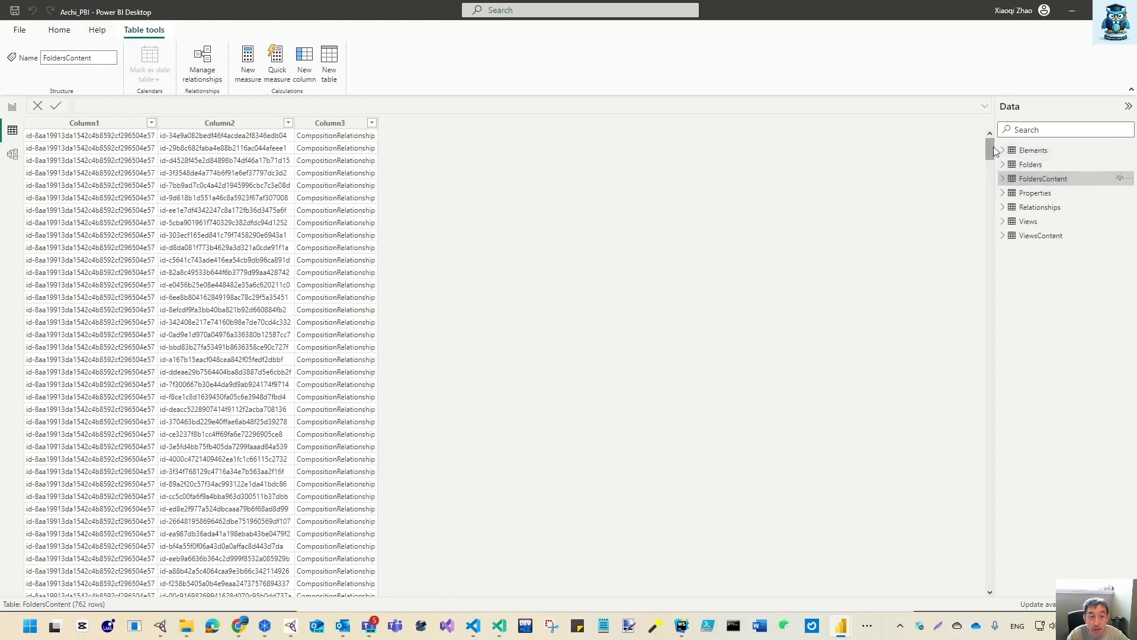
Open the Power Query Editor to transform the data and turn off the column quality preview.
left_click(59, 30)
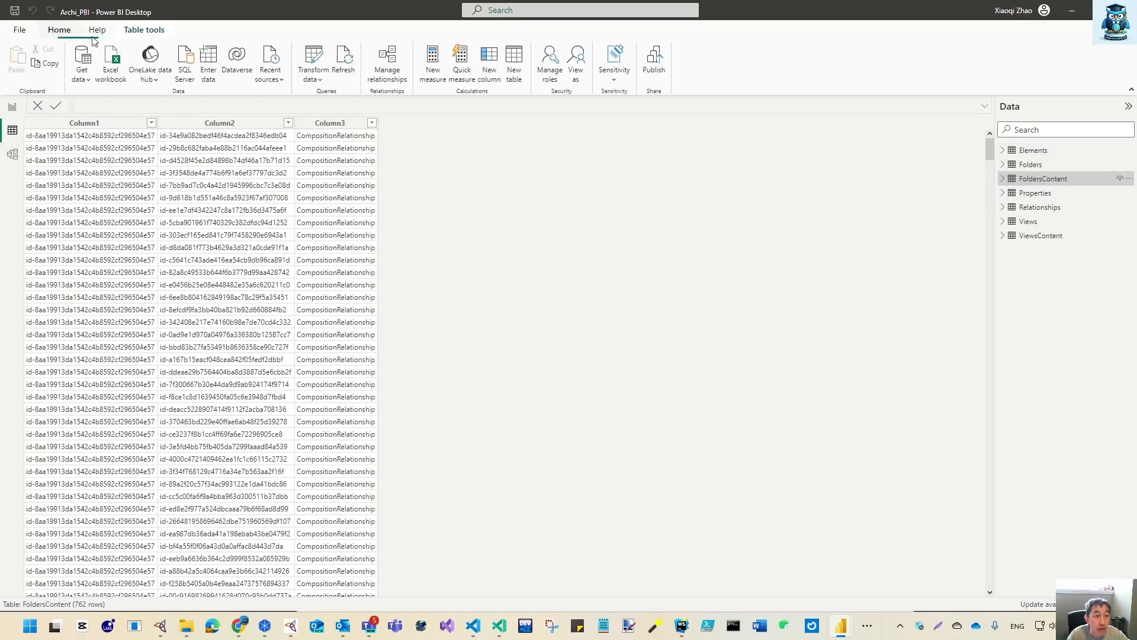
left_click(314, 57)
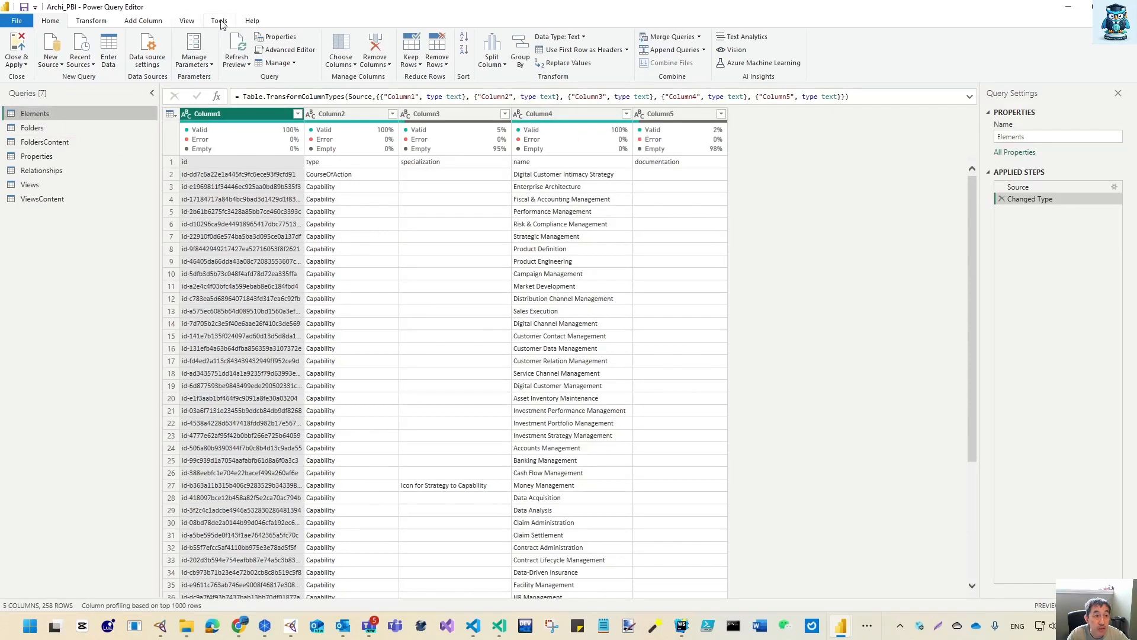
left_click(176, 24)
left_click(98, 63)
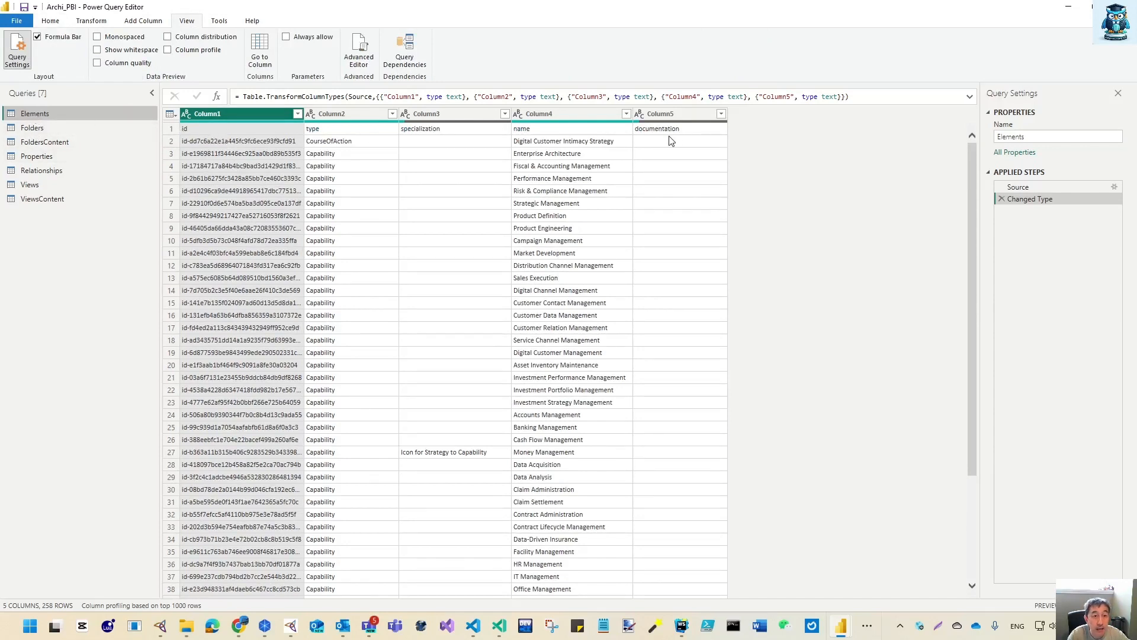
left_click(48, 23)
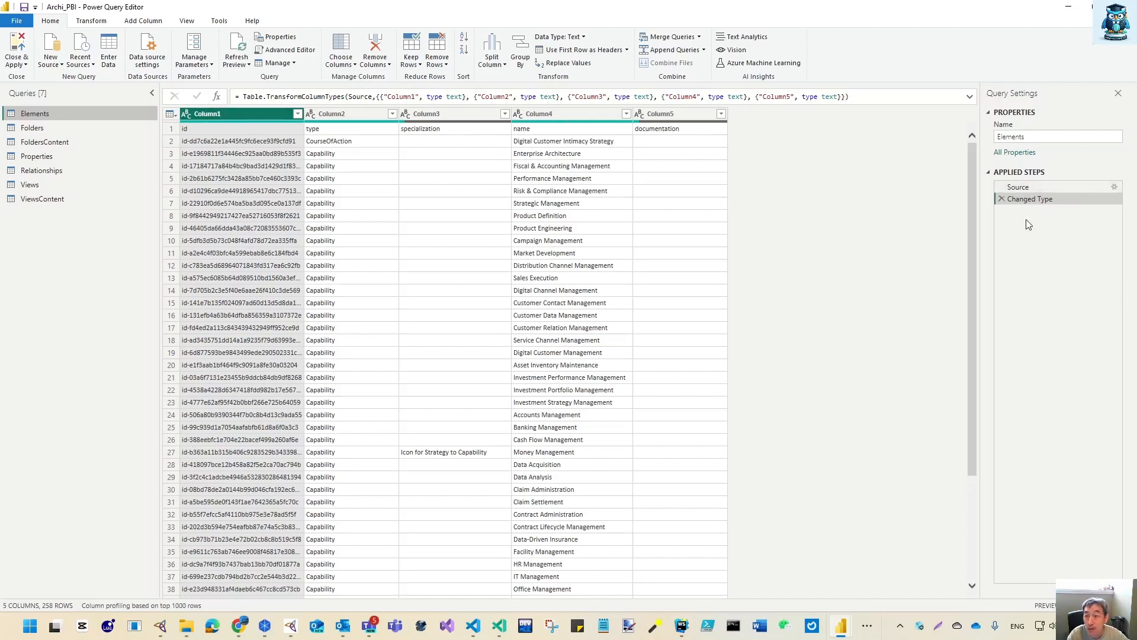
Promote the first row to headers in the Elements and Folders queries.
left_click(595, 52)
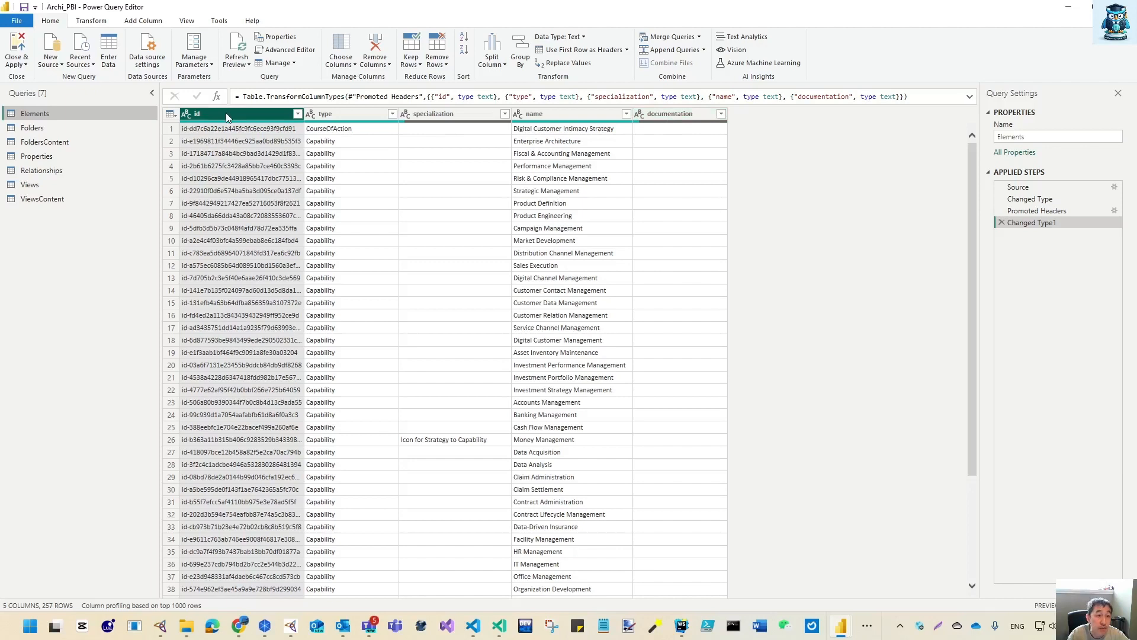
left_click(584, 37)
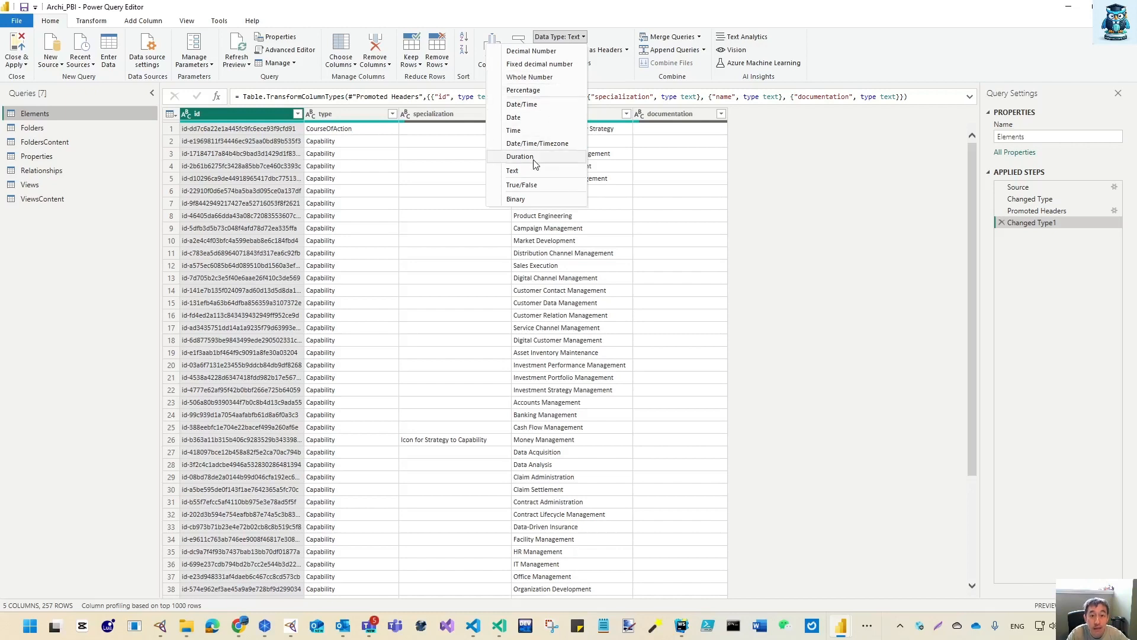
left_click(21, 132)
left_click(21, 132)
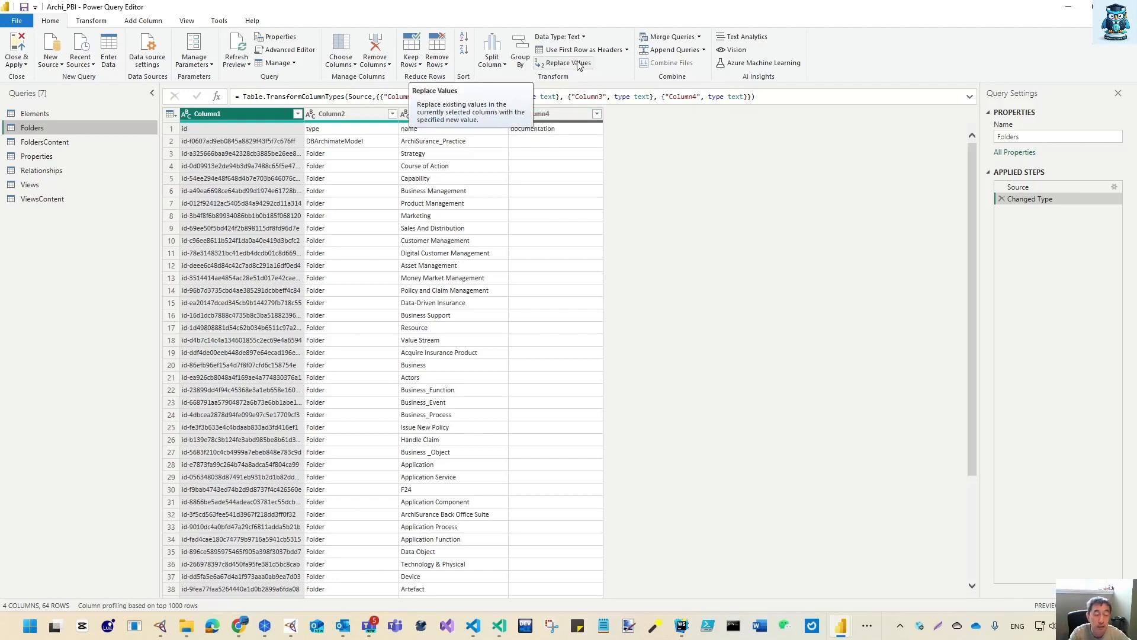
left_click(593, 52)
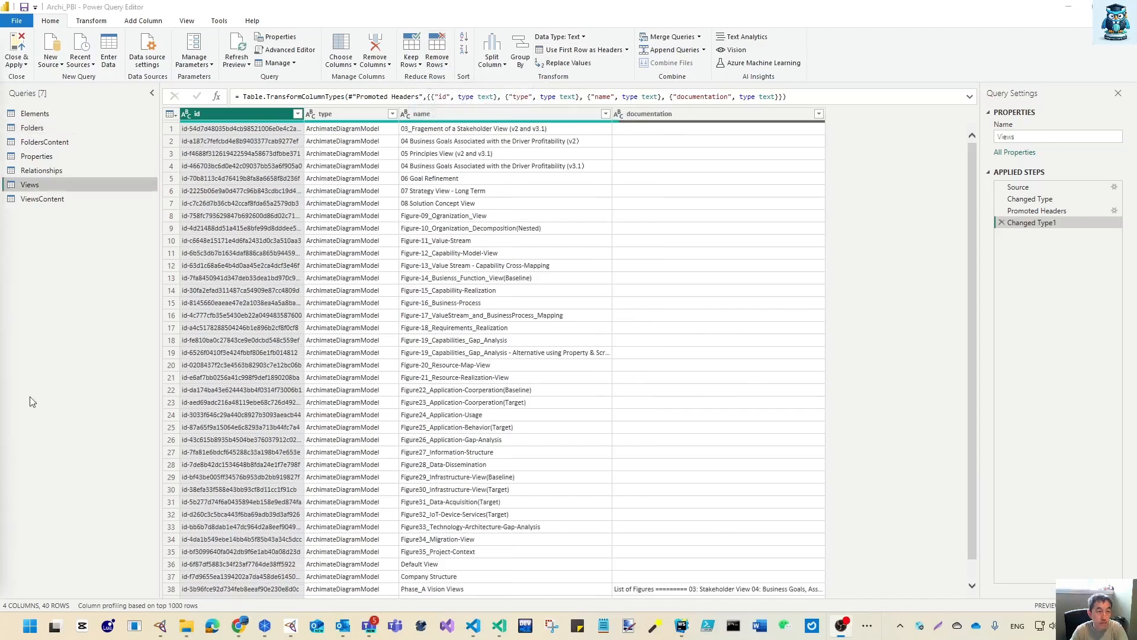
Promote the first row to headers in the ViewsContent query and check the headers of Views and Relationships.
left_click(70, 202)
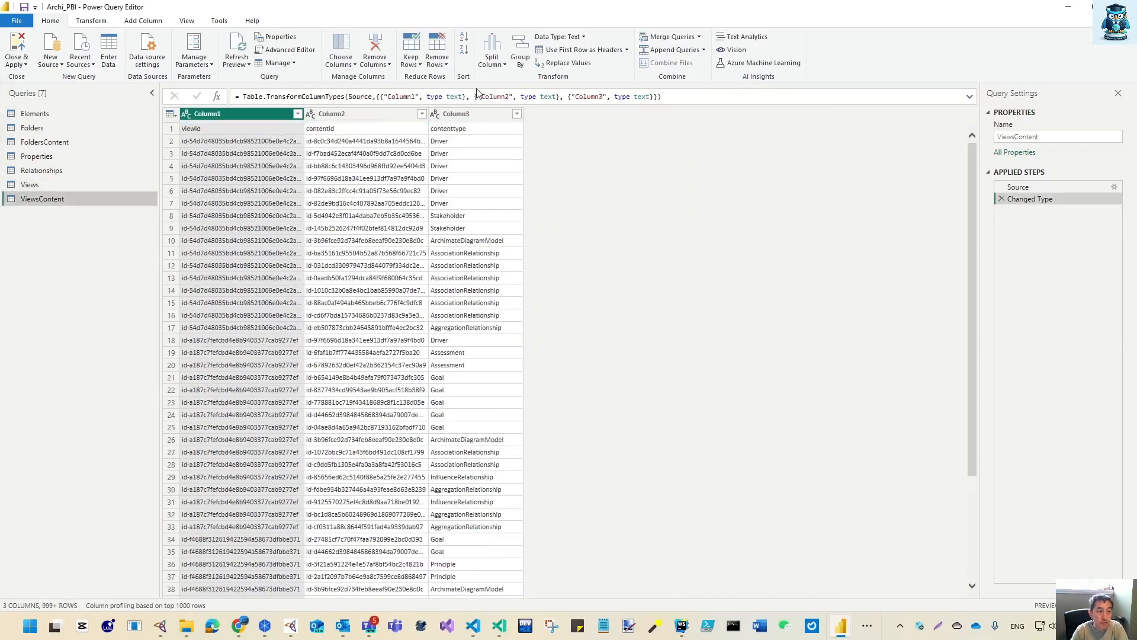
left_click(597, 53)
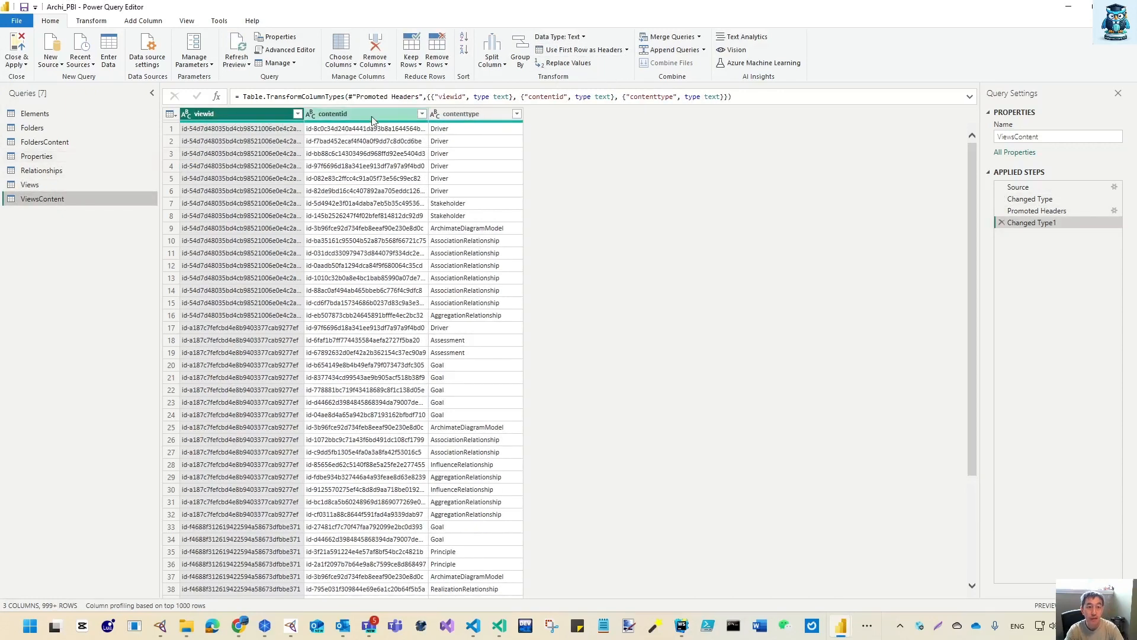
left_click(39, 187)
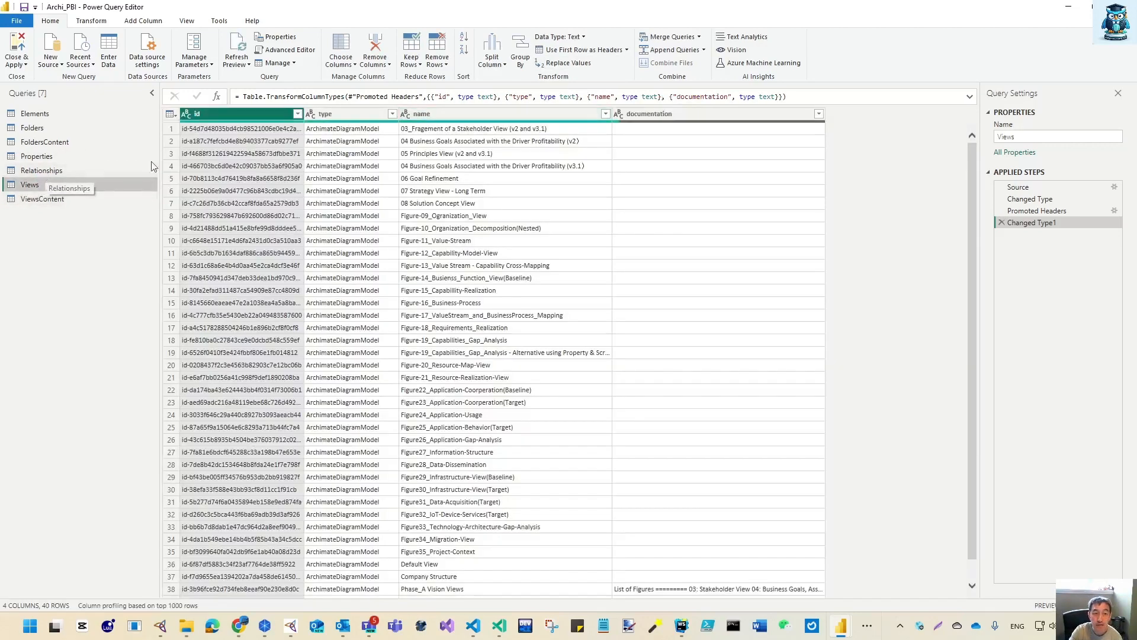
left_click(53, 170)
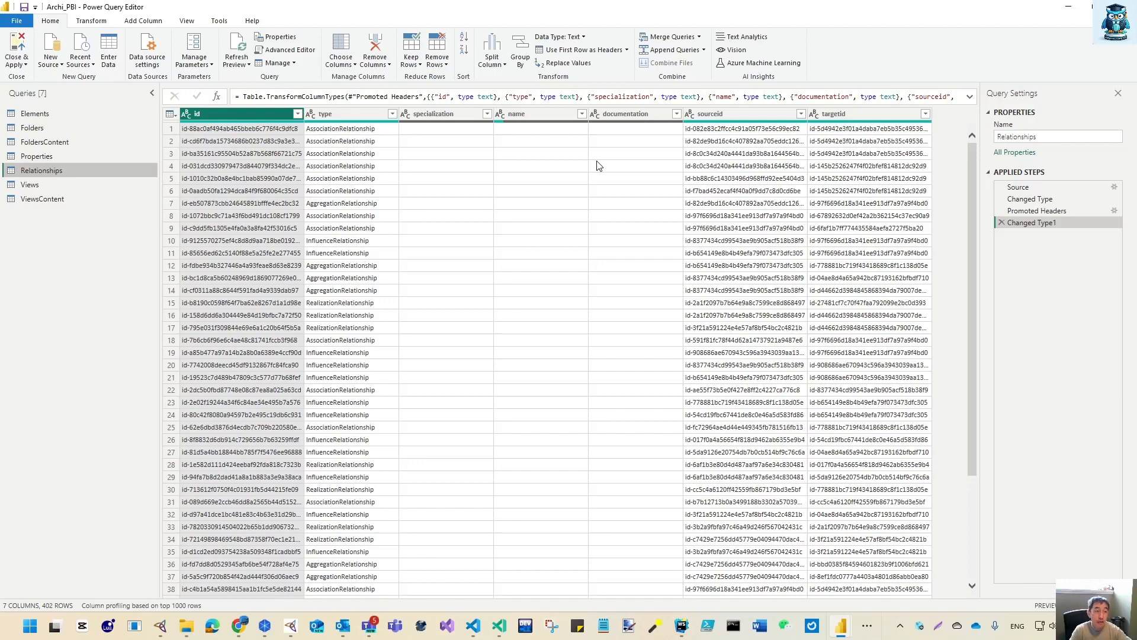
Close the Power Query Editor applying the changes, and list the Folders table's fields in report view.
left_click(19, 48)
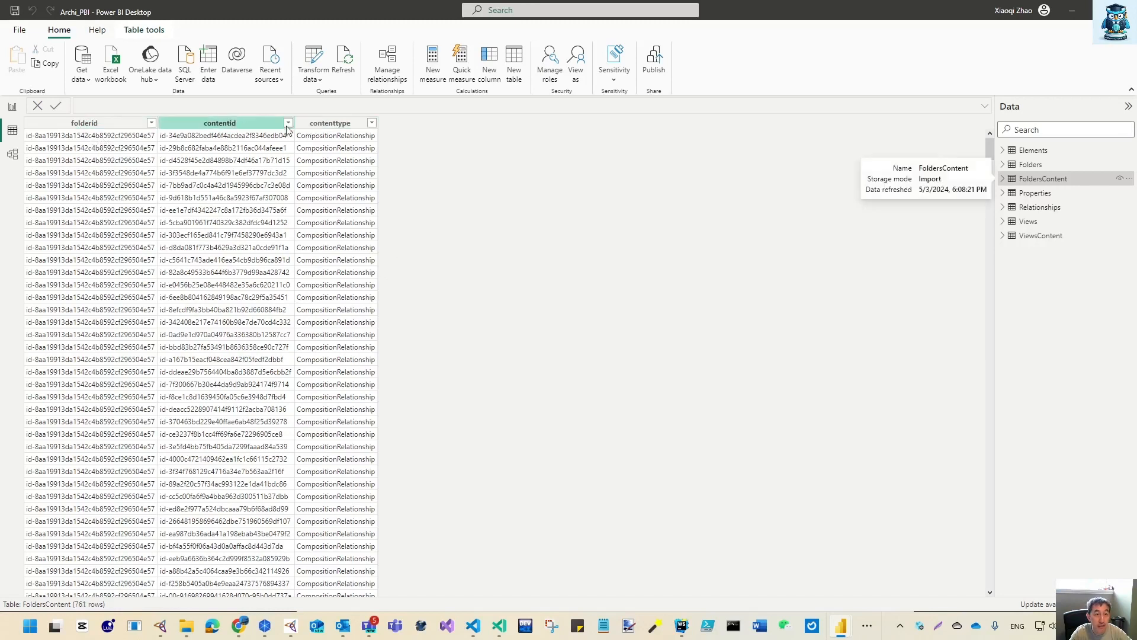
left_click(12, 108)
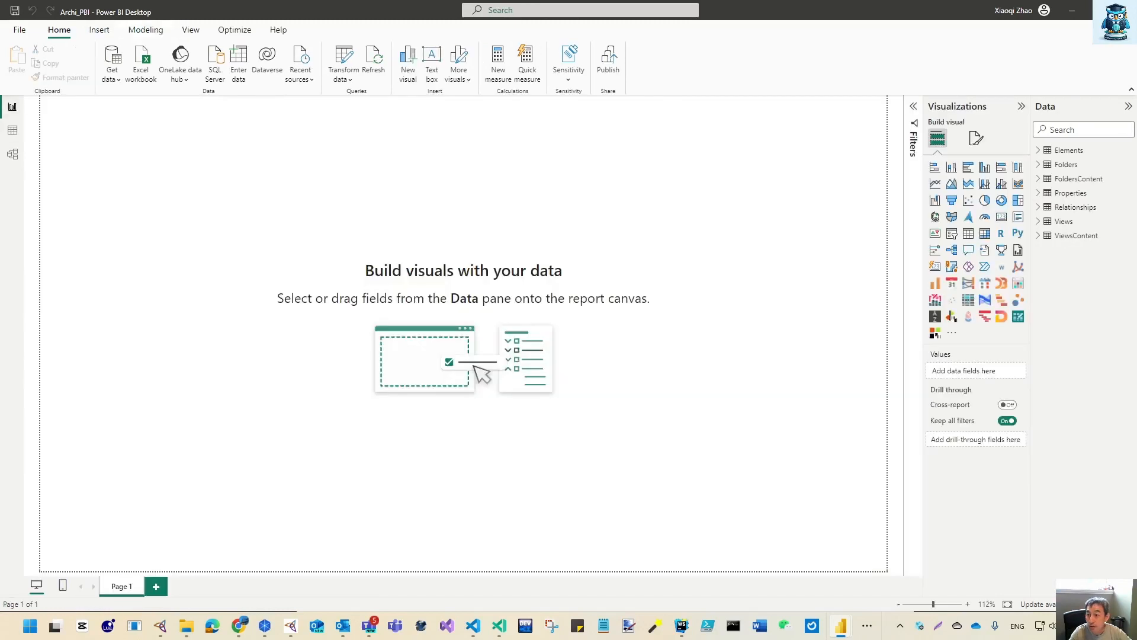
left_click(1040, 165)
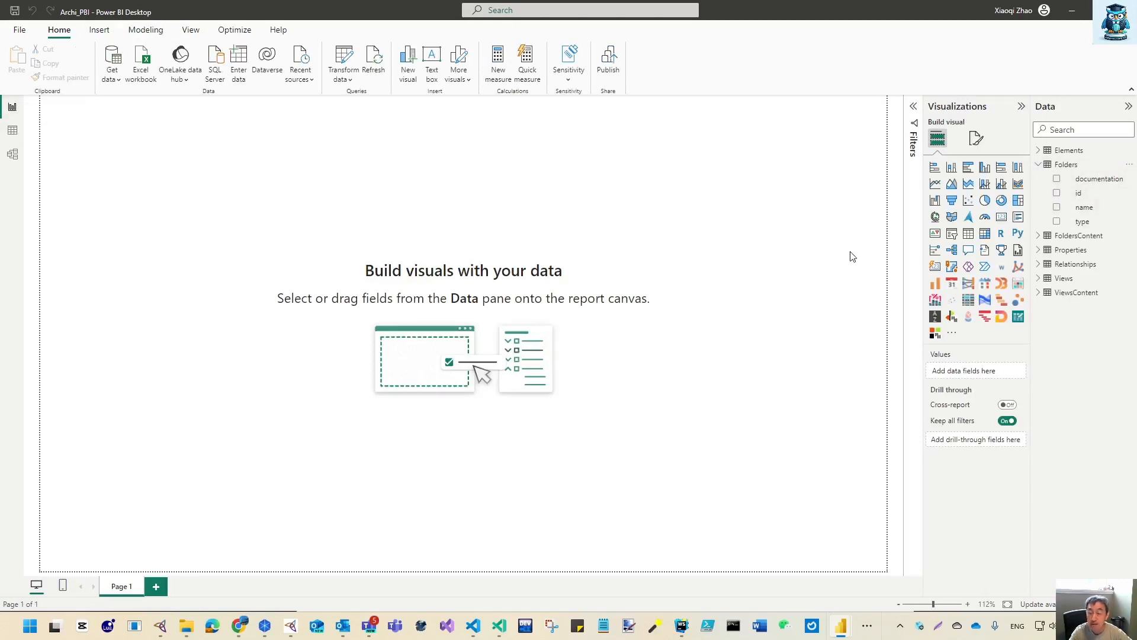
Open the model view, collapse the Properties pane, and arrange the Relationships, ViewsContent and Views tables in a lower row of the diagram.
left_click(12, 154)
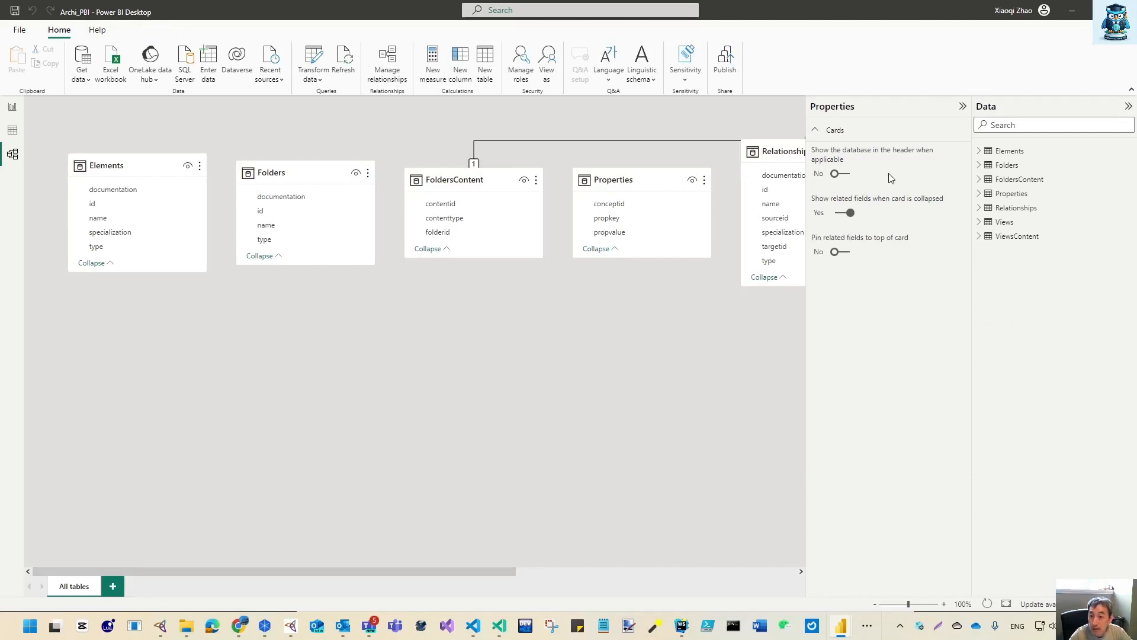
left_click(962, 106)
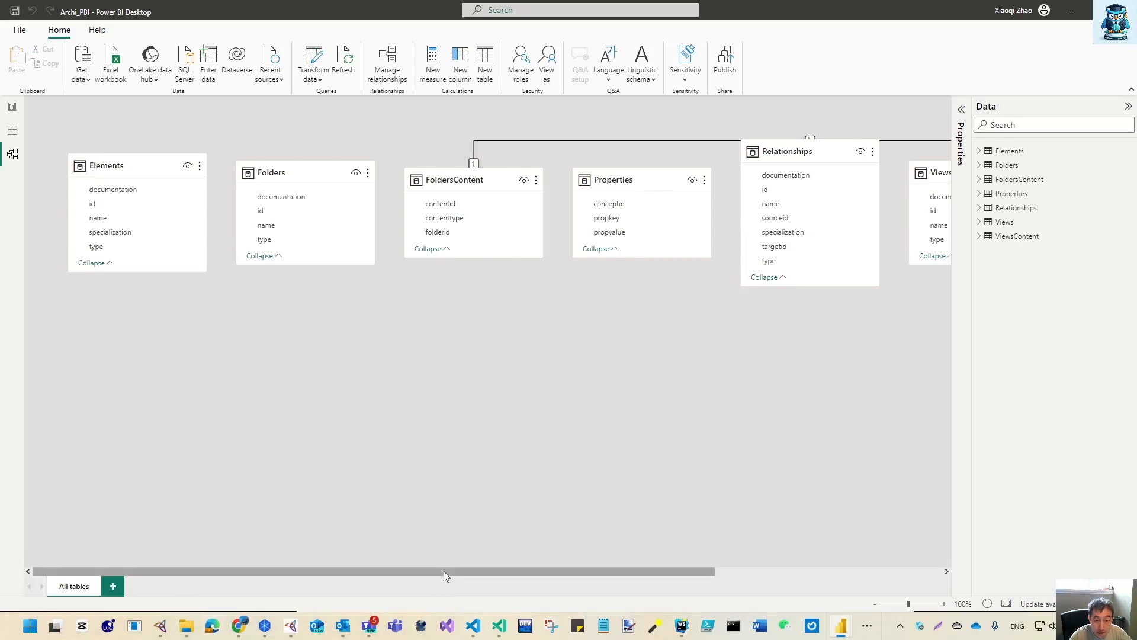
left_click_drag(443, 571, 670, 571)
left_click_drag(505, 169, 497, 313)
left_click_drag(833, 178, 341, 358)
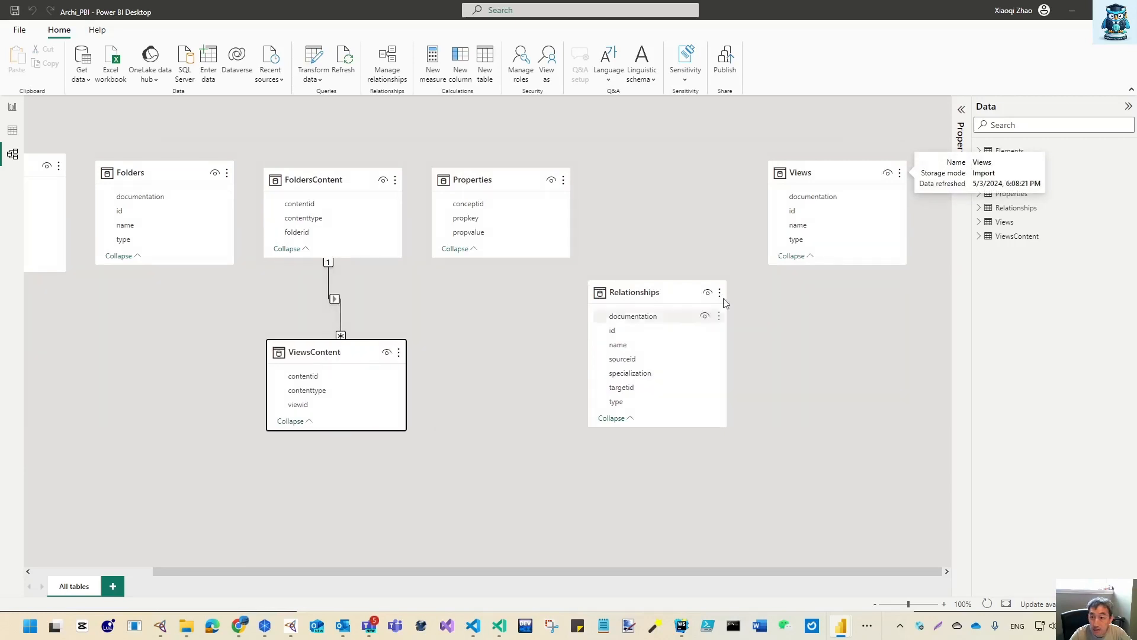
left_click_drag(847, 173, 256, 342)
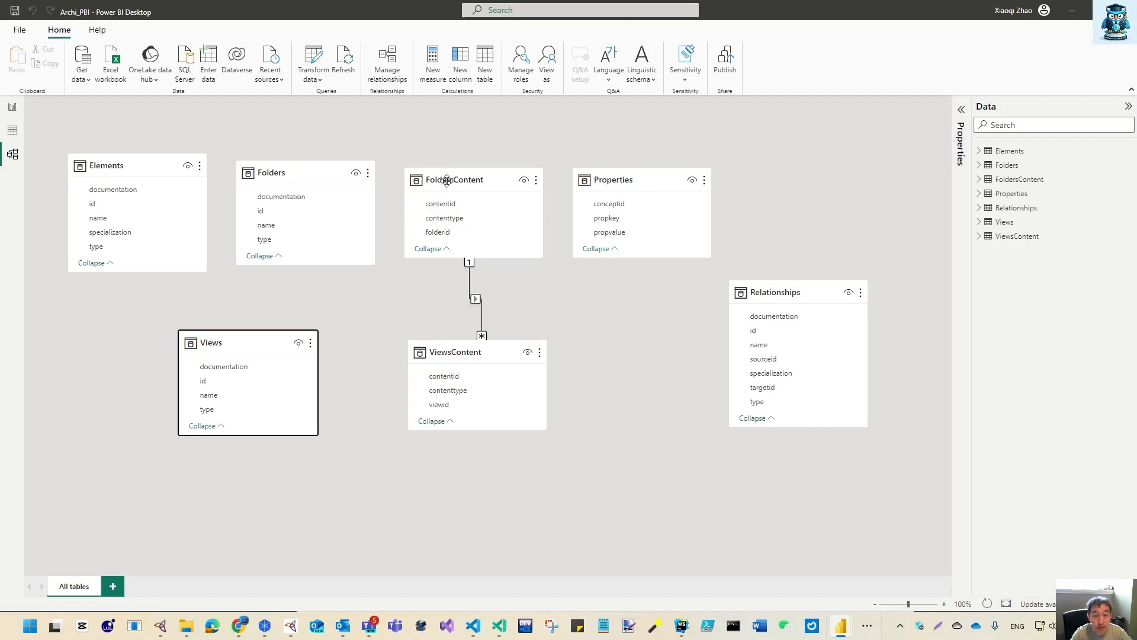
Delete the relationship between FoldersContent and ViewsContent, and move the Relationships table next to ViewsContent.
mouse_move(451, 184)
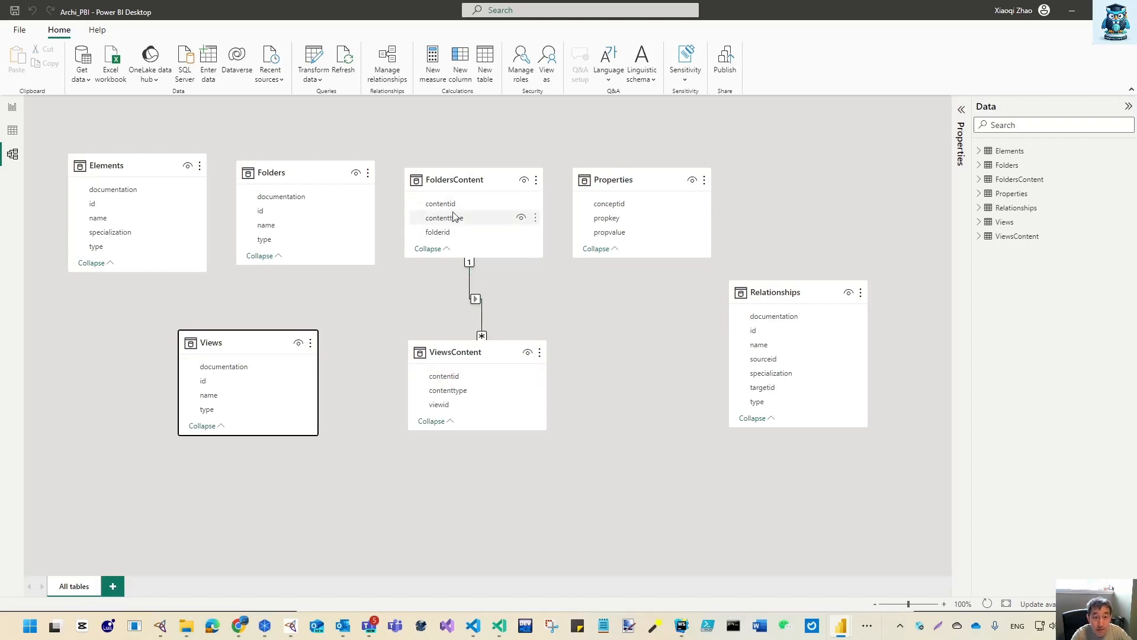
right_click(476, 301)
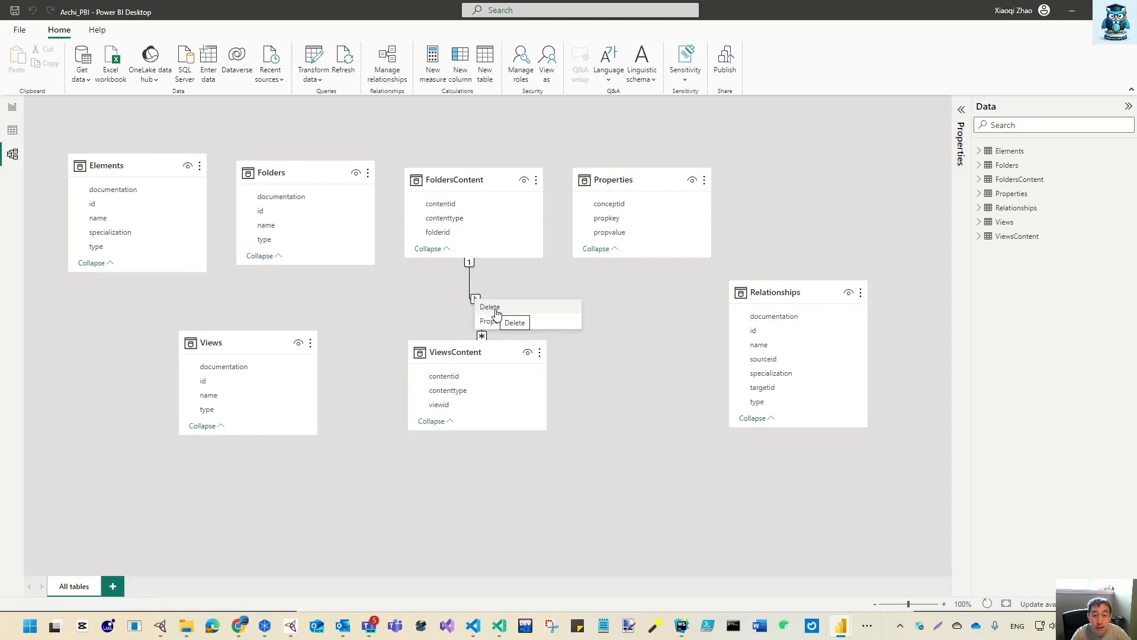
left_click(494, 308)
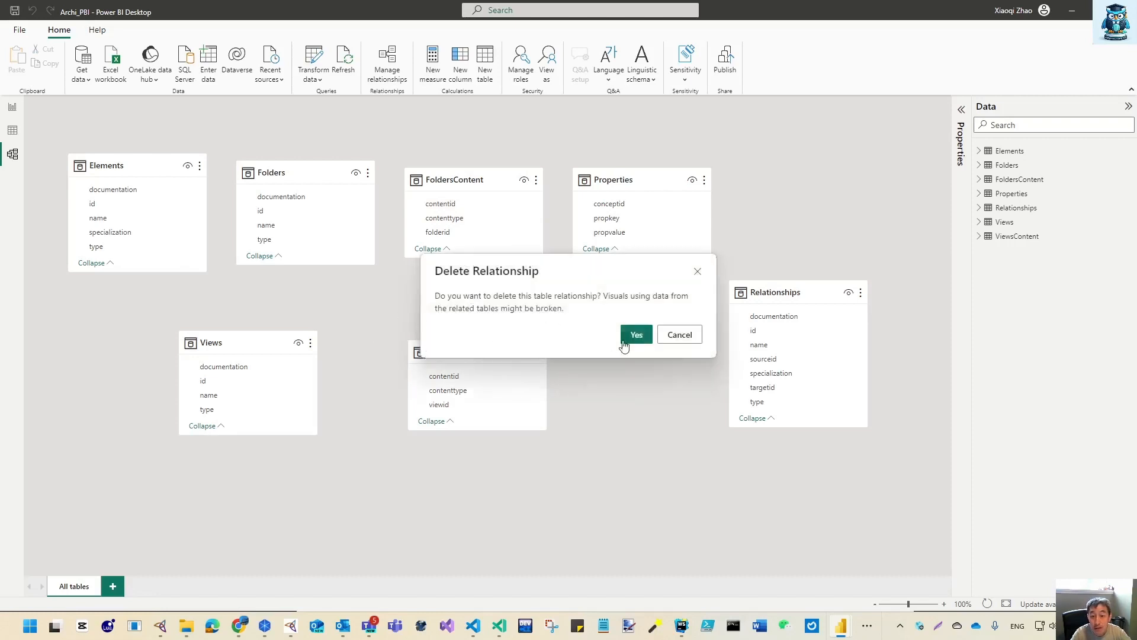
left_click(623, 342)
left_click_drag(788, 294, 650, 337)
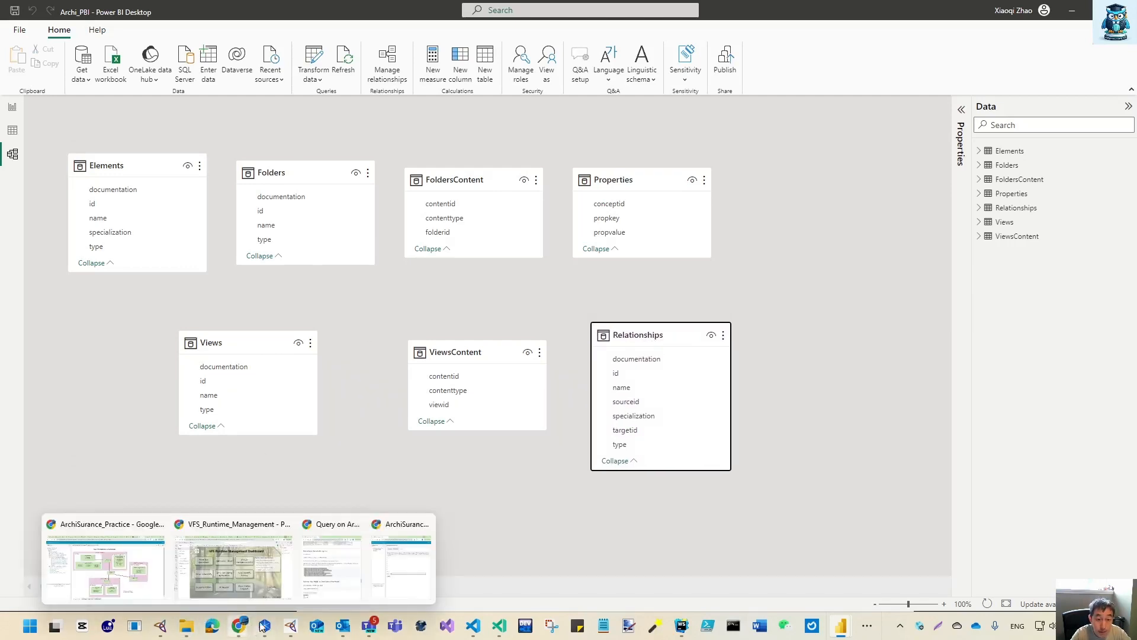
Switch to the Chrome window with the Archi HTML report query guide and return to the EA site's home page.
left_click(409, 593)
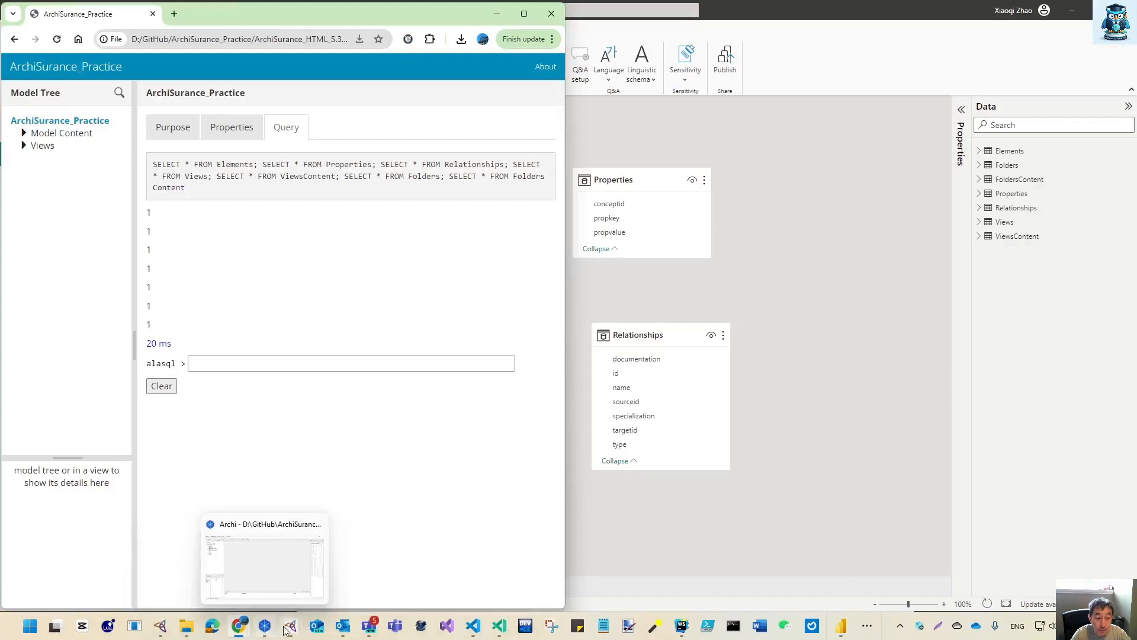
mouse_move(239, 628)
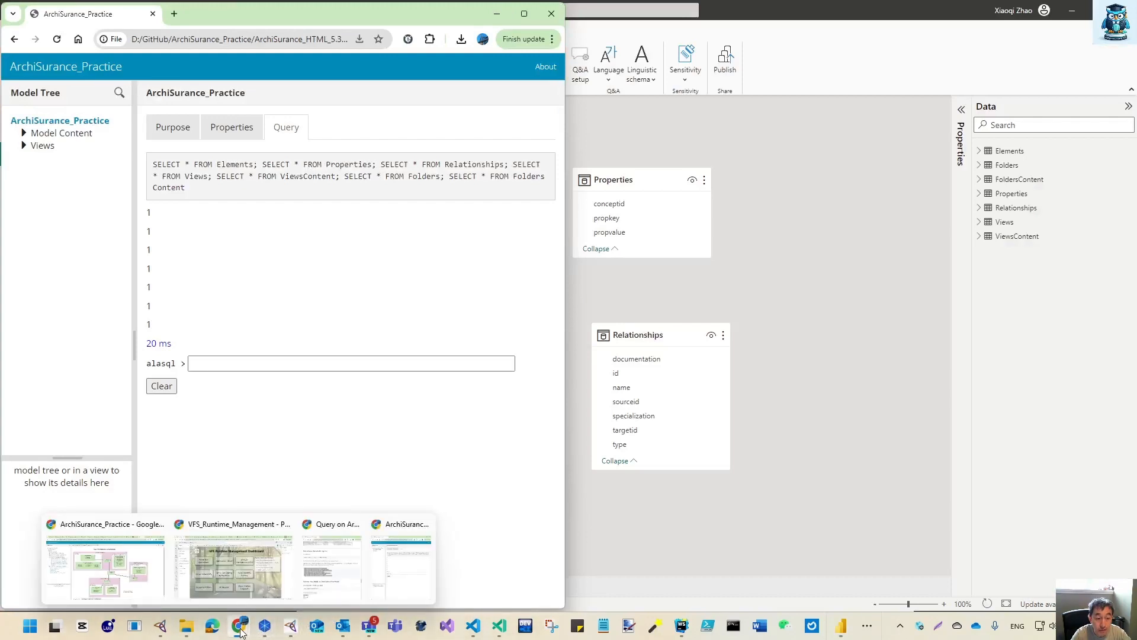
left_click(326, 584)
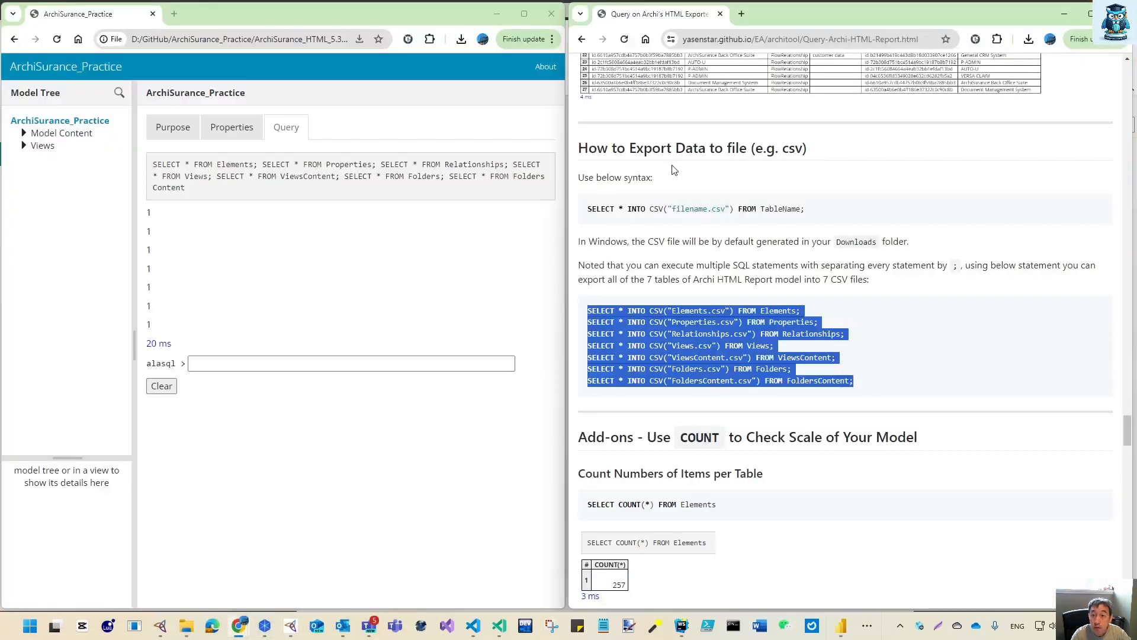
left_click(581, 40)
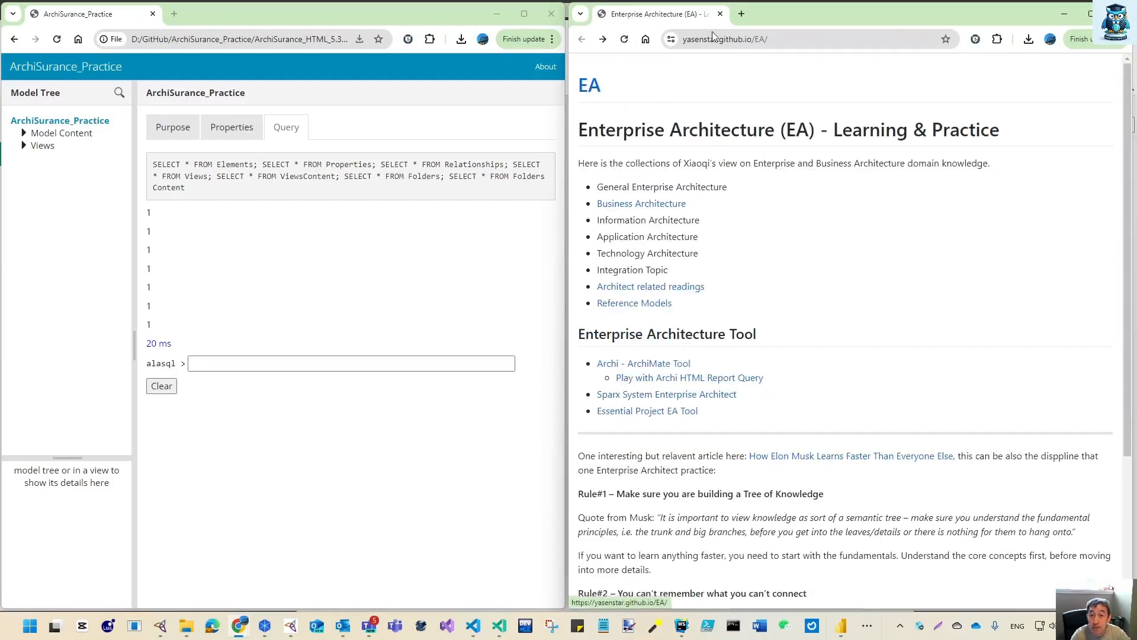
Replace the web address with the GitHub account's repositories page and load it.
left_click_drag(759, 40, 830, 44)
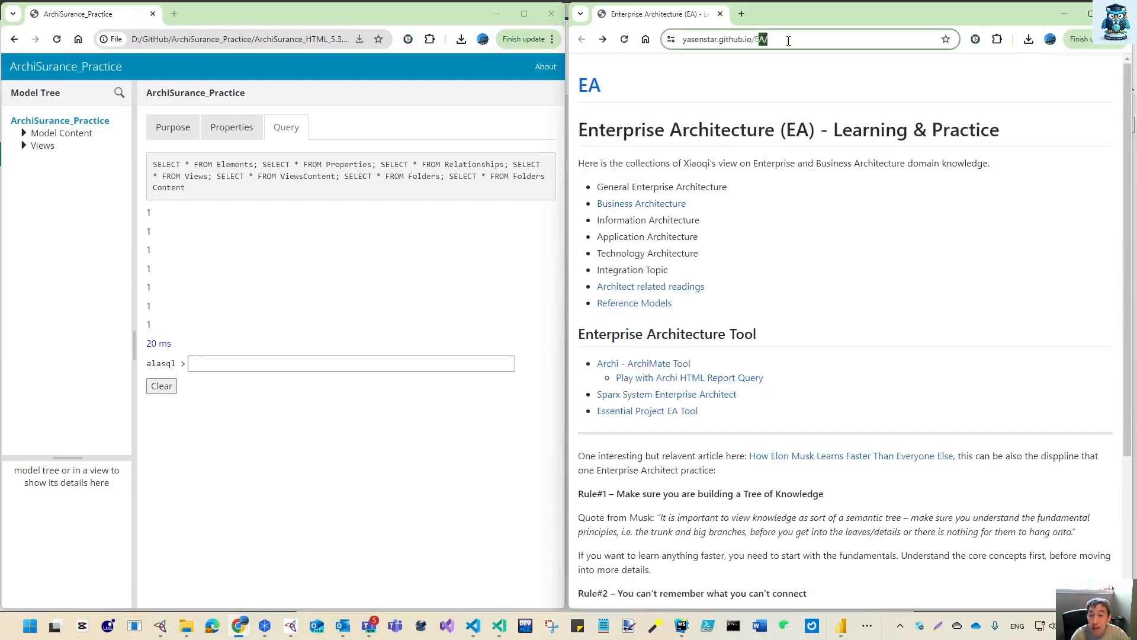
key("BackSpace")
key("BackSpace")
key("BackSpace")
key("BackSpace")
key("BackSpace")
key("BackSpace")
key("BackSpace")
key("BackSpace")
key("BackSpace")
key("BackSpace")
key("BackSpace")
key("BackSpace")
key("BackSpace")
key("BackSpace")
key("BackSpace")
key("BackSpace")
key("BackSpace")
key("BackSpace")
key("BackSpace")
key("BackSpace")
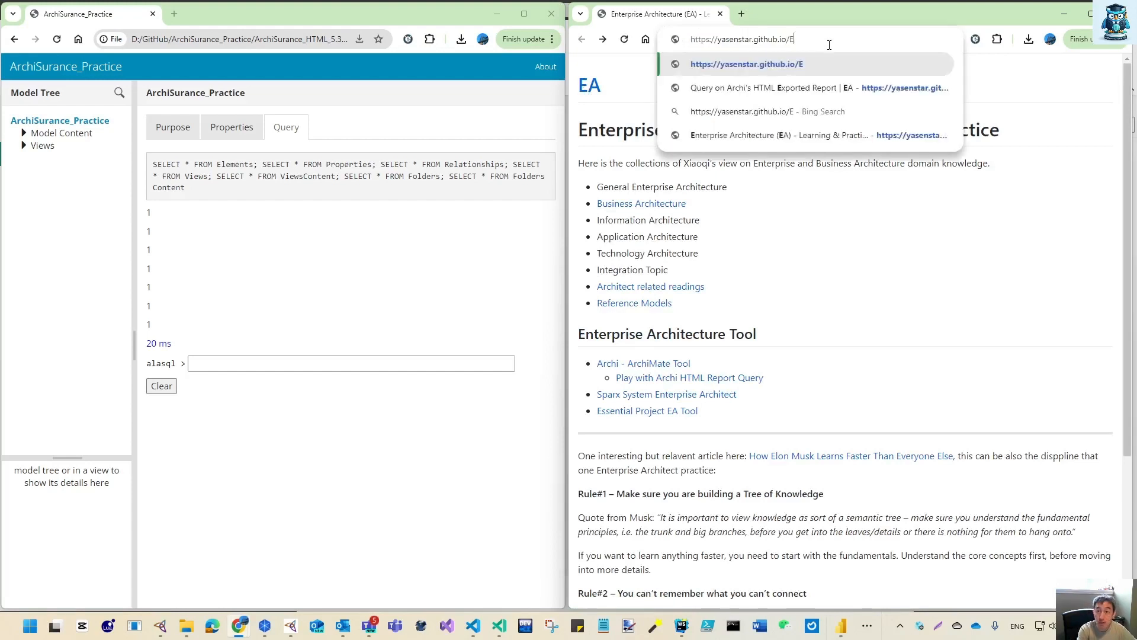
key("BackSpace")
type("g")
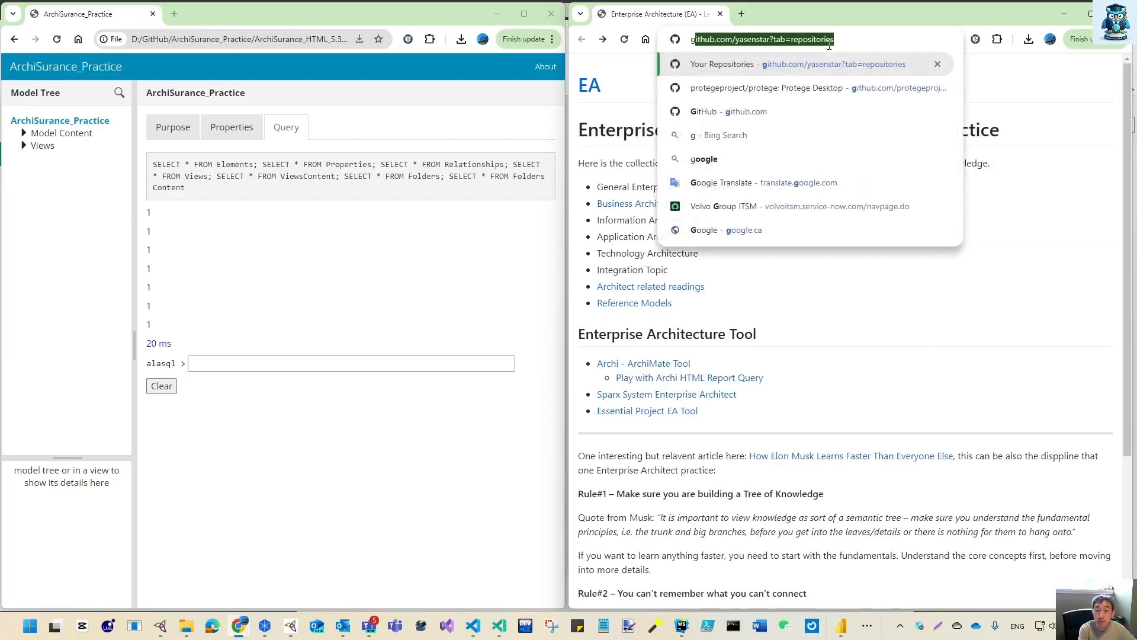
key("Return")
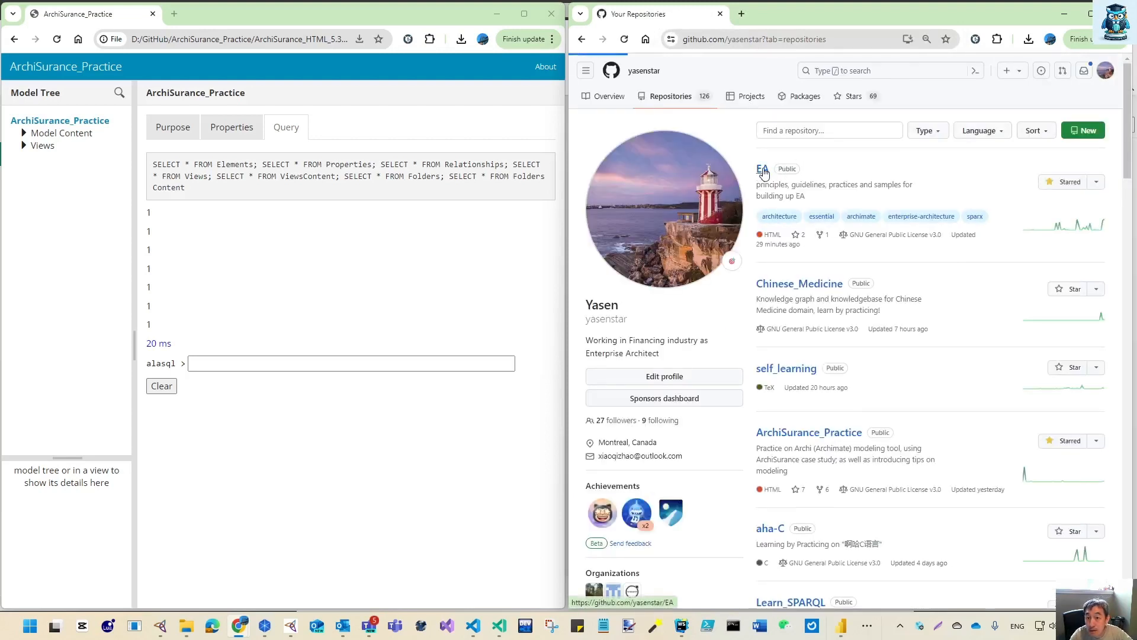
View the data model diagram Archi HTML.png in the EA repository's architool folder, and minimize the ArchiSurance report window.
left_click(763, 171)
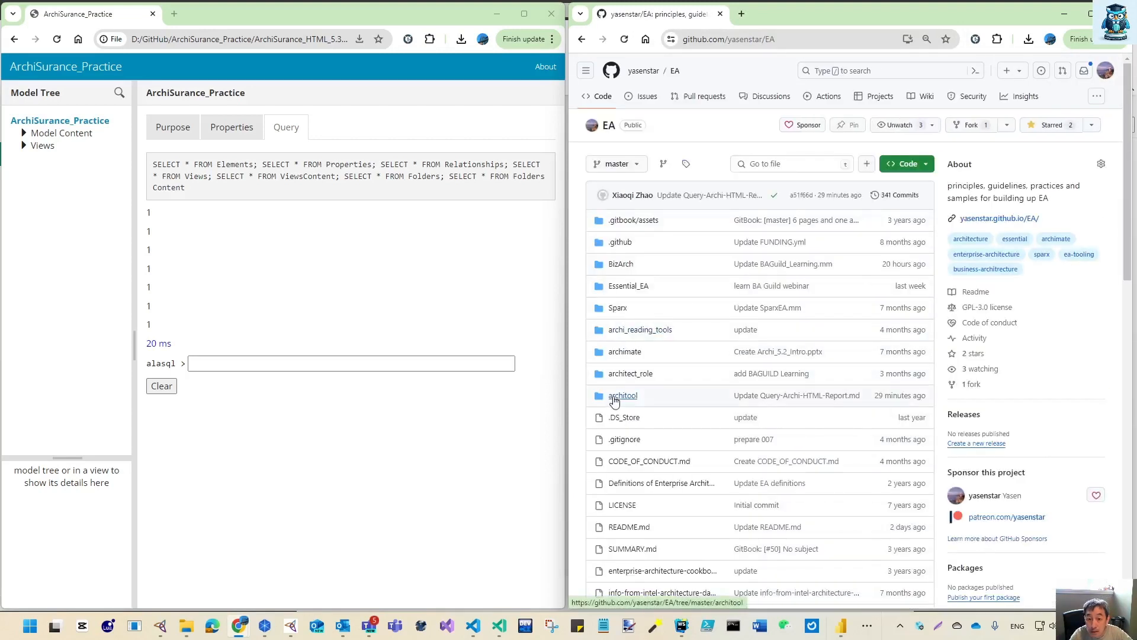
left_click(700, 388)
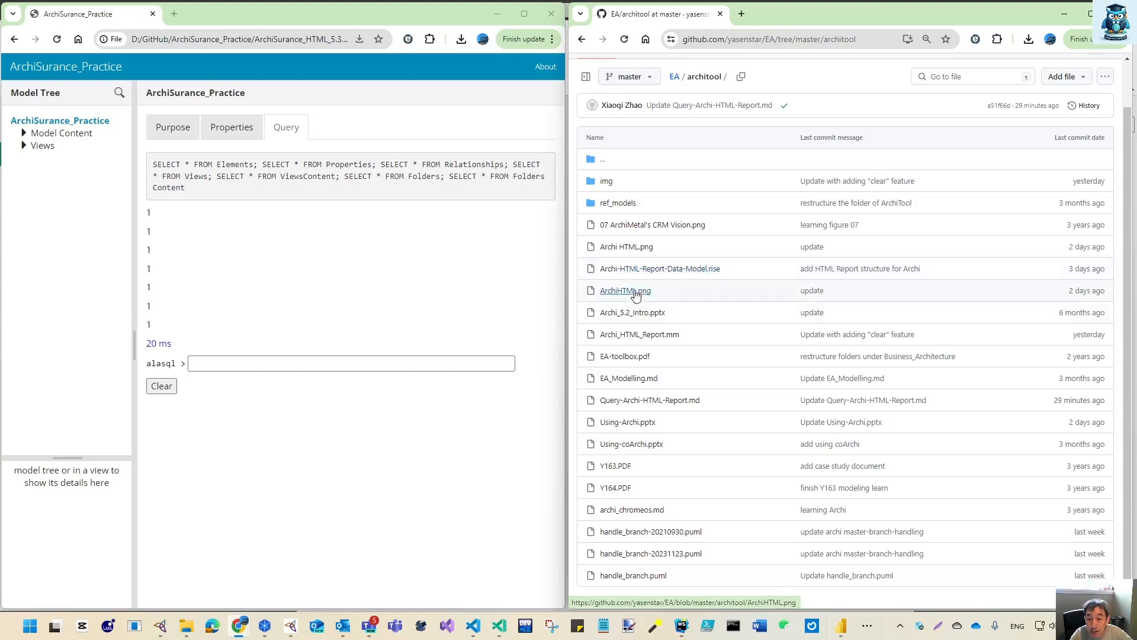
left_click(645, 252)
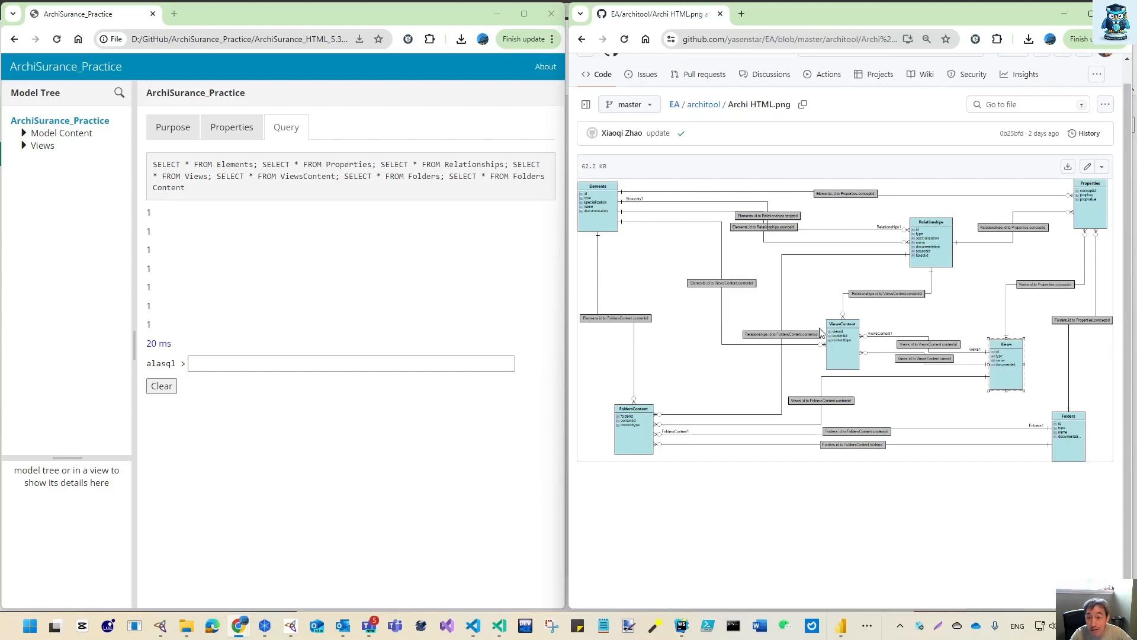
left_click(496, 18)
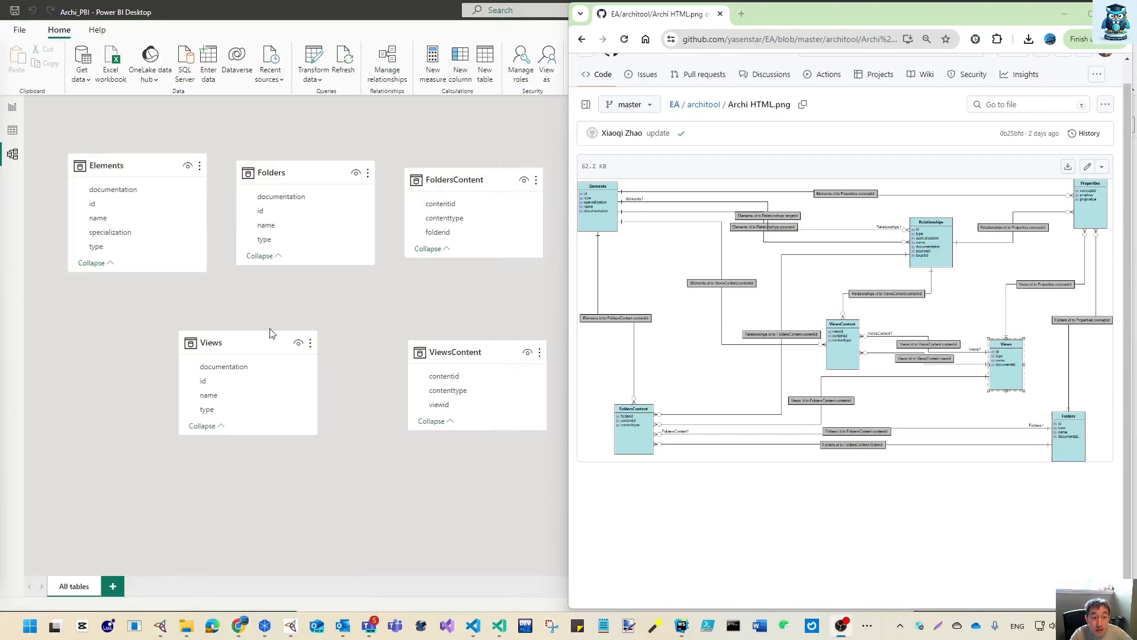
Back in Power BI's model view, spread out the Views, Properties, ViewsContent and Relationships tables to leave more space between them.
left_click_drag(245, 348, 276, 372)
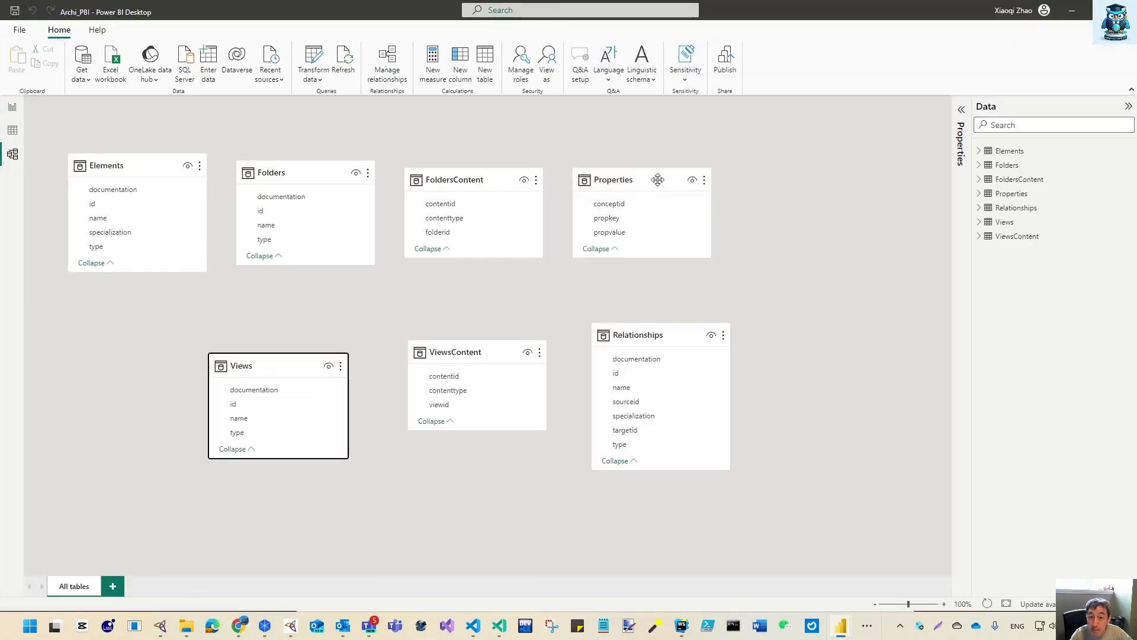
left_click_drag(656, 178, 710, 160)
left_click_drag(489, 361, 515, 394)
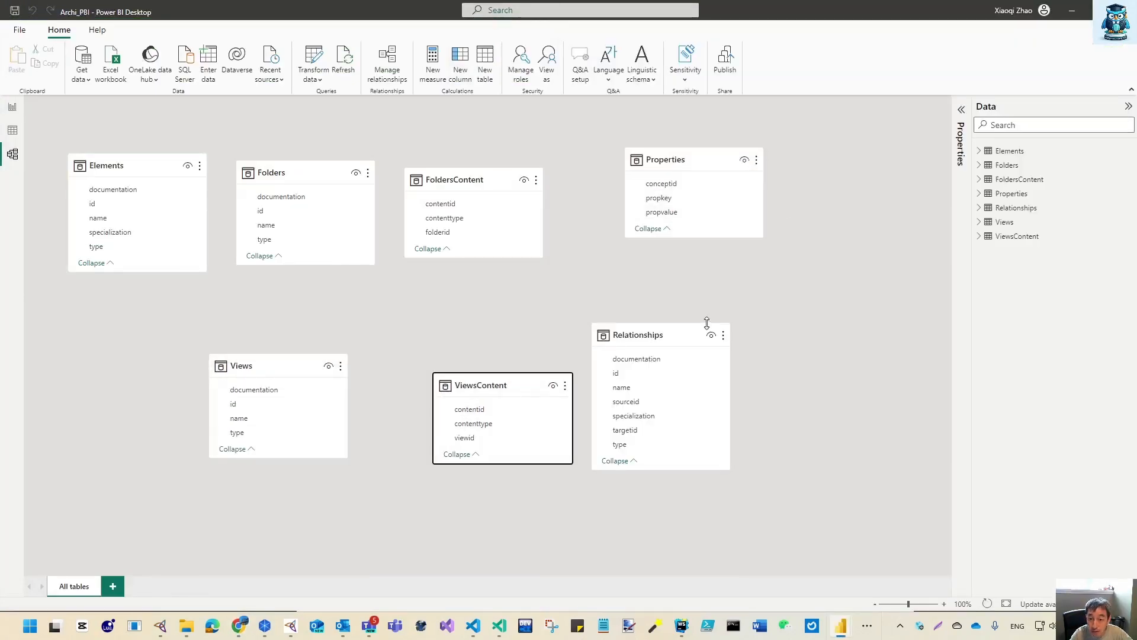
left_click_drag(699, 343, 760, 365)
Move Folders below Elements, shift Views closer to ViewsContent, and reposition the FoldersContent table between Elements and Properties with a taller card.
left_click_drag(285, 178, 116, 355)
left_click_drag(240, 361, 287, 359)
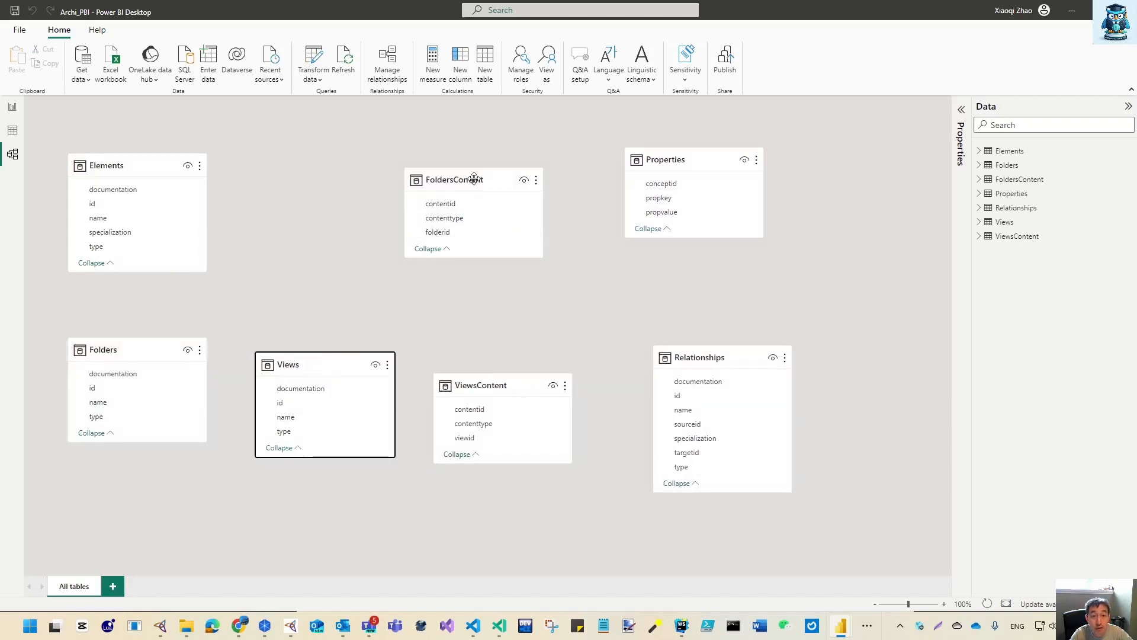
left_click_drag(476, 191, 412, 170)
left_click_drag(416, 239, 414, 265)
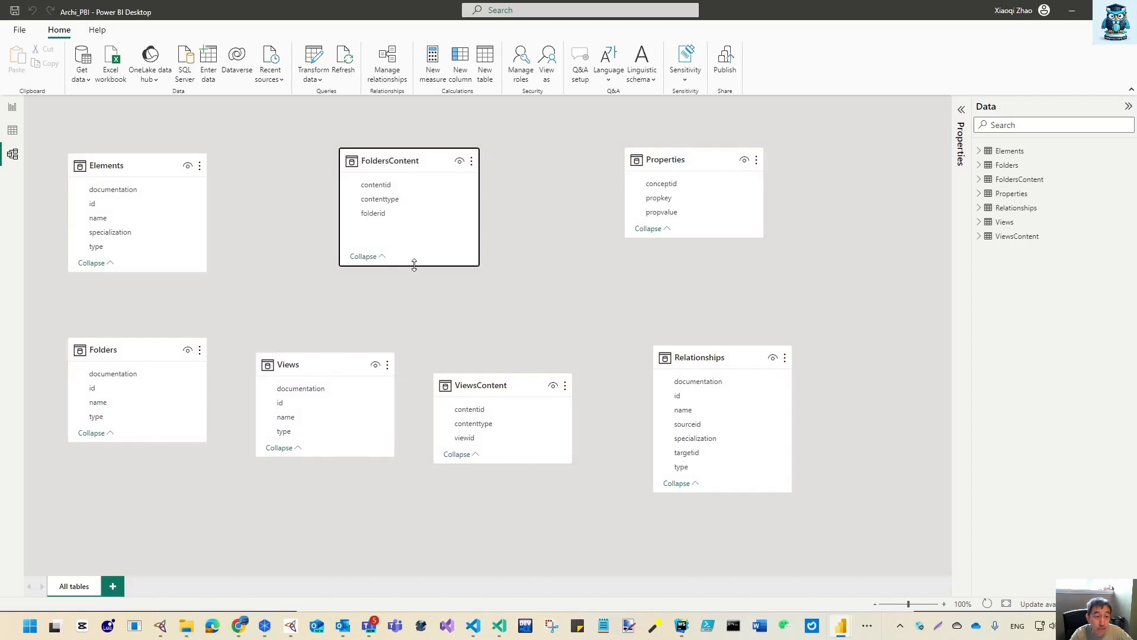
Make the Elements, Folders and Relationships table cards slightly taller.
mouse_move(133, 271)
left_mouse_down()
mouse_move(135, 309)
mouse_move(141, 291)
left_mouse_up()
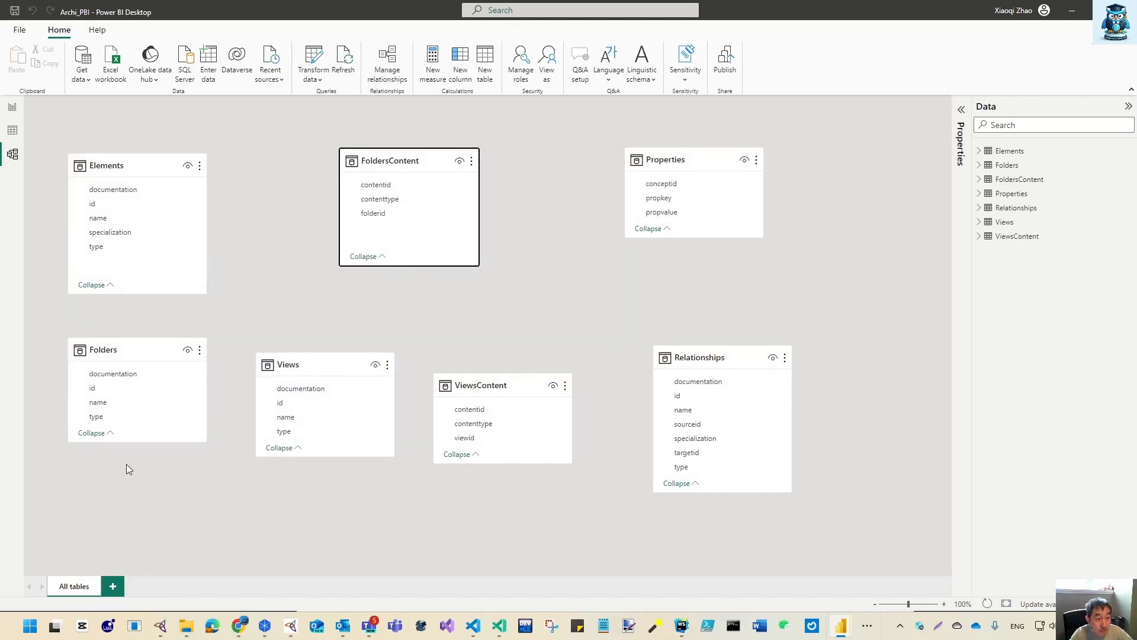
left_click_drag(136, 442, 137, 466)
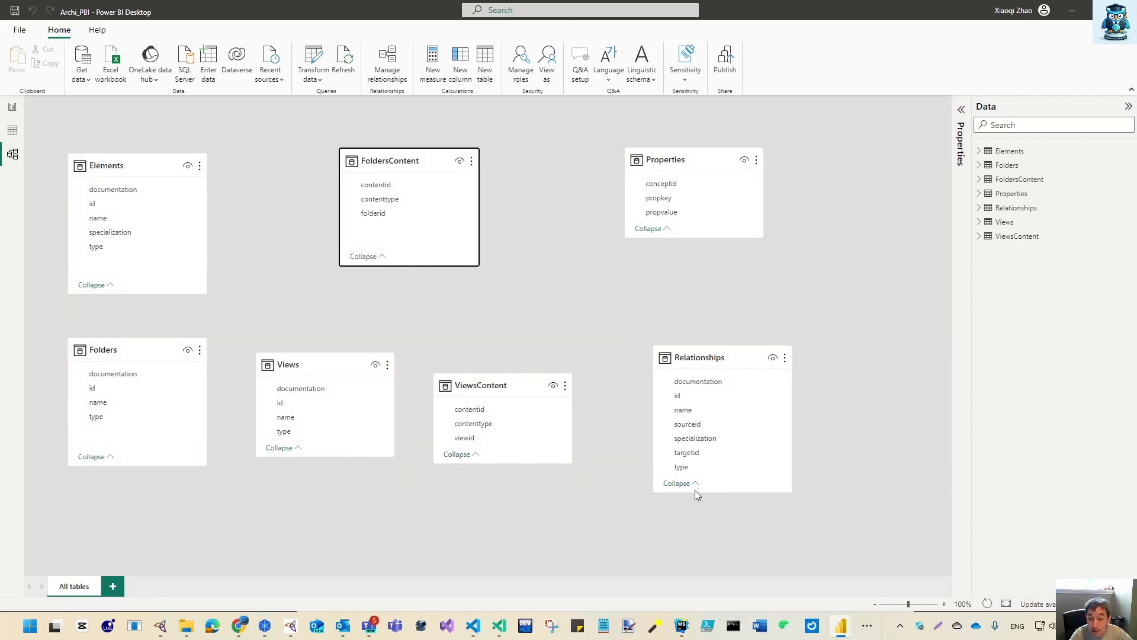
left_click_drag(699, 490, 699, 512)
Rearrange the diagram with Views above Relationships, Elements and Properties in the upper area, and Folders, FoldersContent and ViewsContent along the lower area.
left_click_drag(316, 355, 856, 245)
left_click_drag(693, 159, 651, 165)
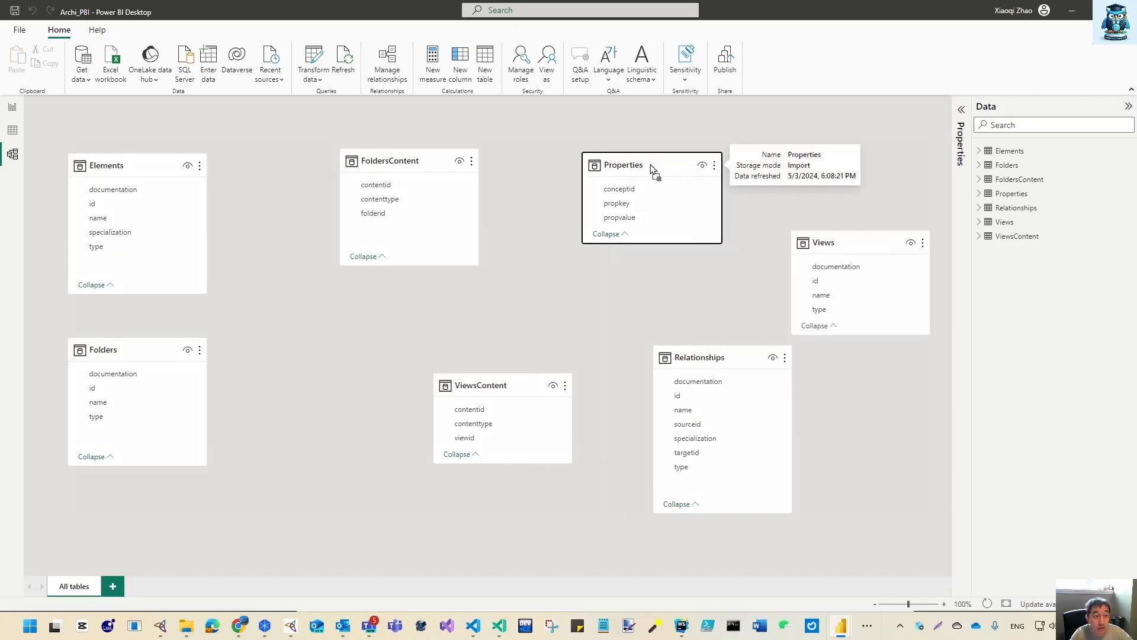
left_click_drag(118, 346, 118, 437)
left_click_drag(491, 392, 540, 444)
left_click_drag(101, 165, 274, 189)
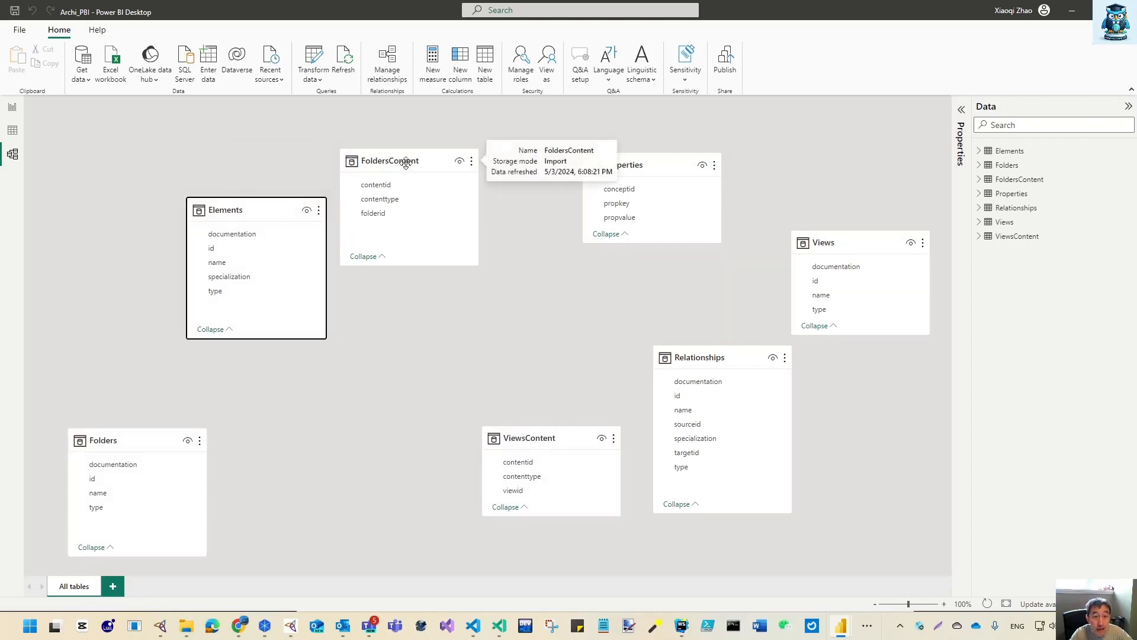
left_click_drag(403, 169, 339, 416)
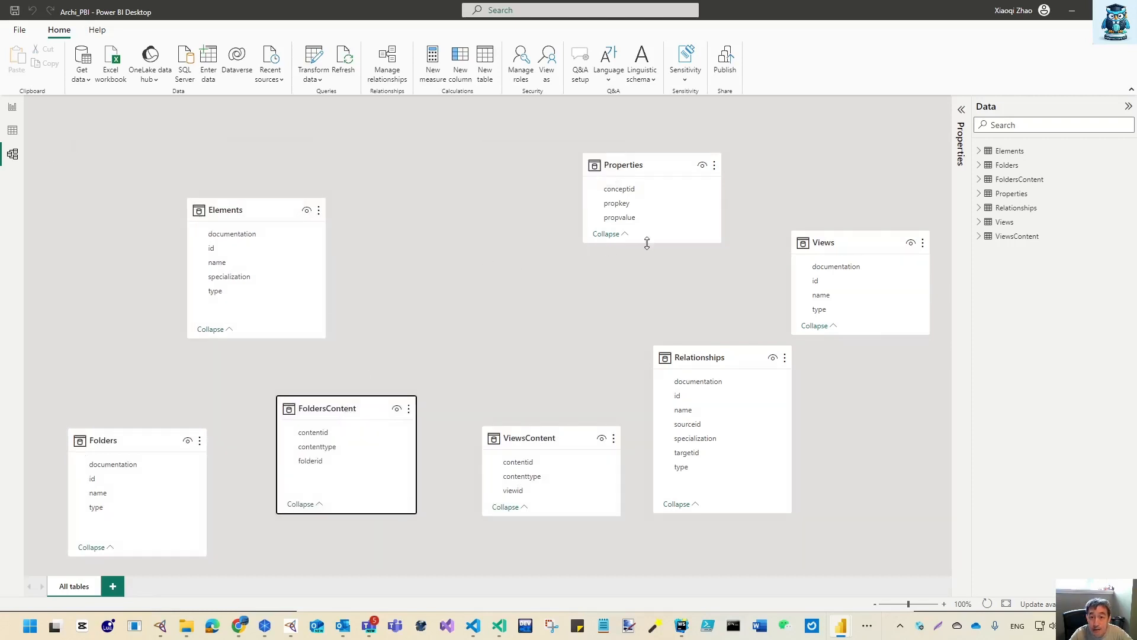
Make the Properties card taller, place it closer to Elements, and relate the Elements id column to the Properties conceptid column.
left_click_drag(646, 243, 648, 274)
left_click_drag(647, 168, 470, 122)
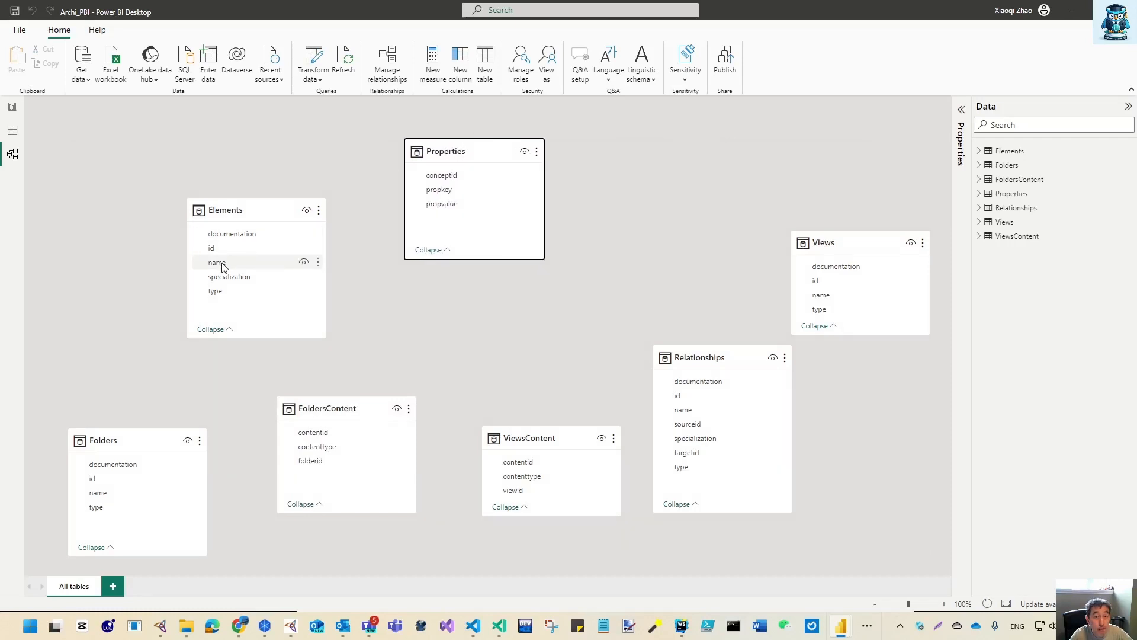
left_click_drag(500, 153, 554, 152)
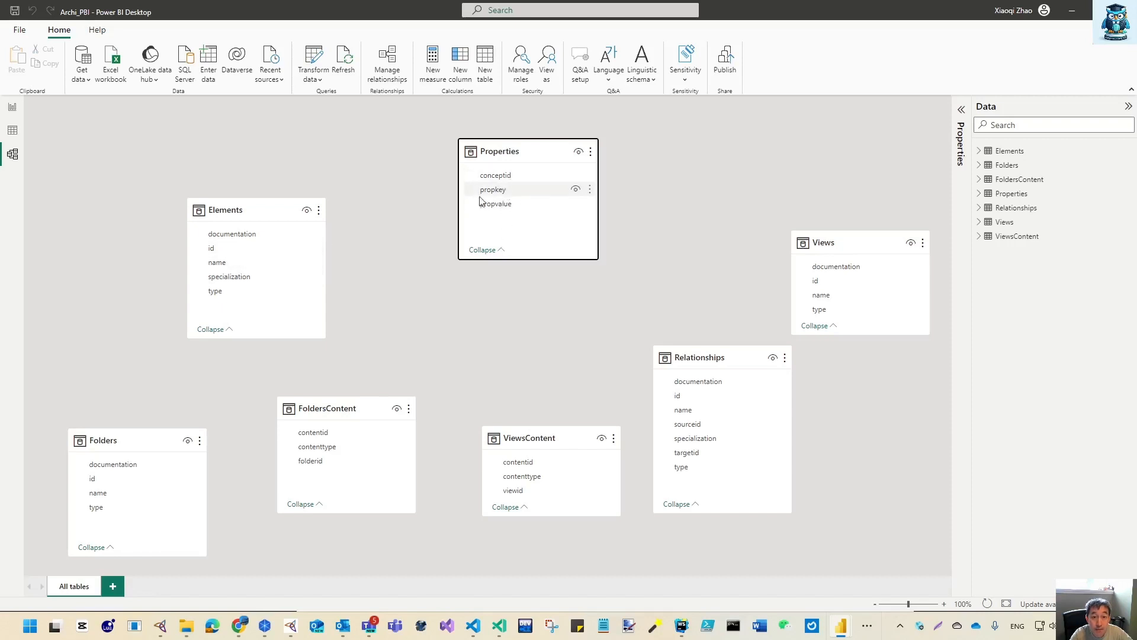
left_click(216, 249)
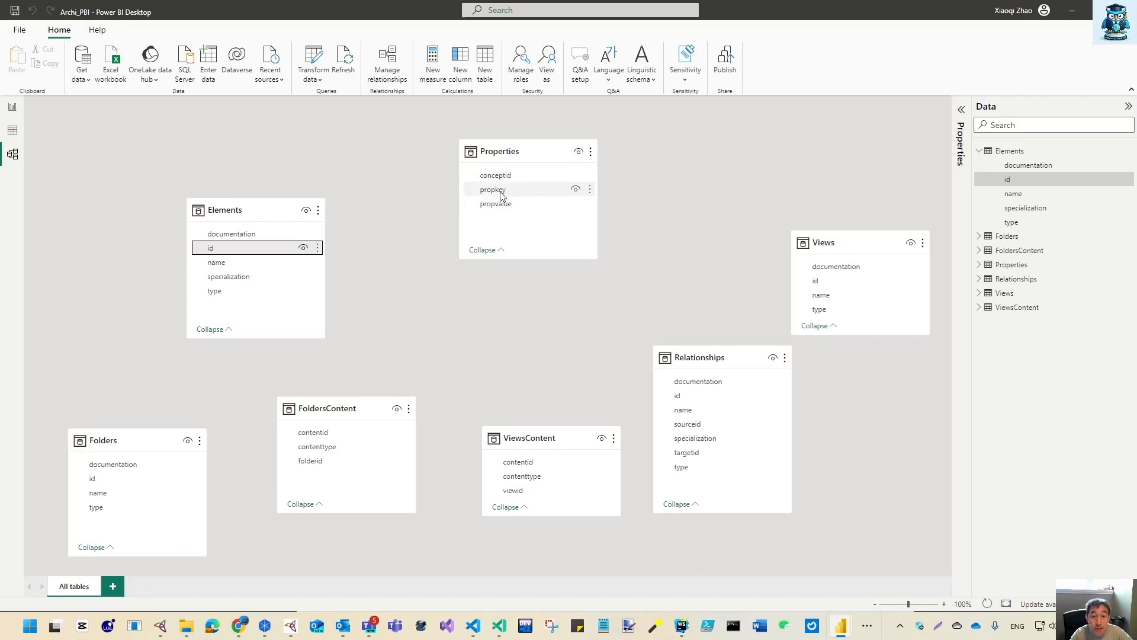
left_click_drag(236, 254, 508, 178)
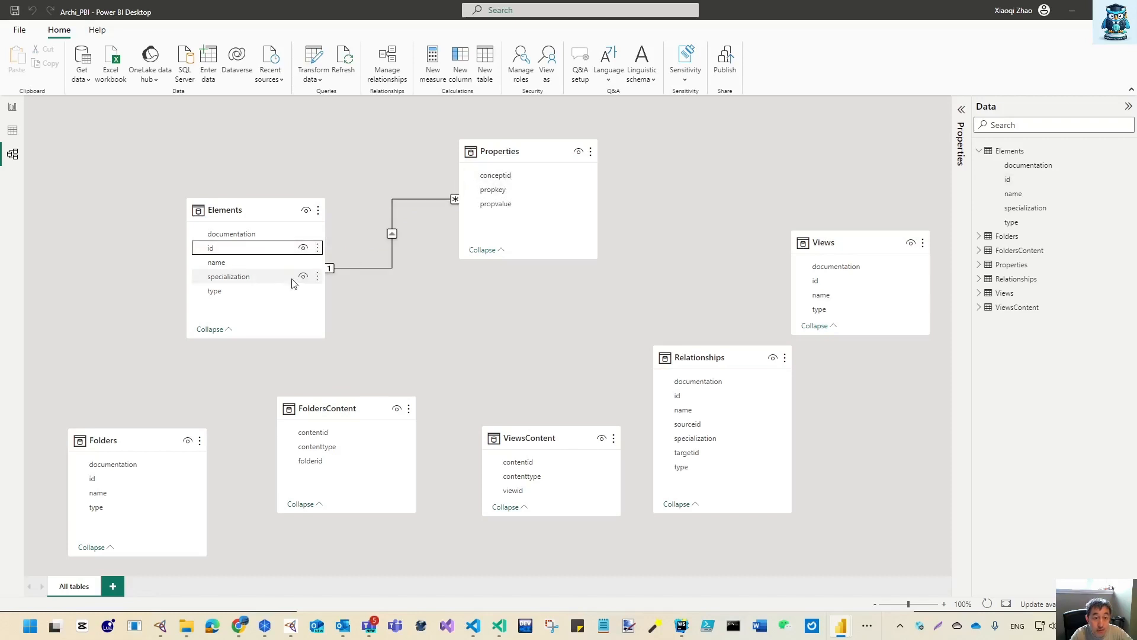
Place Relationships below and between Elements and Properties, shifting Elements, Properties, FoldersContent and ViewsContent to make room.
left_click(512, 154)
left_click_drag(512, 155, 570, 155)
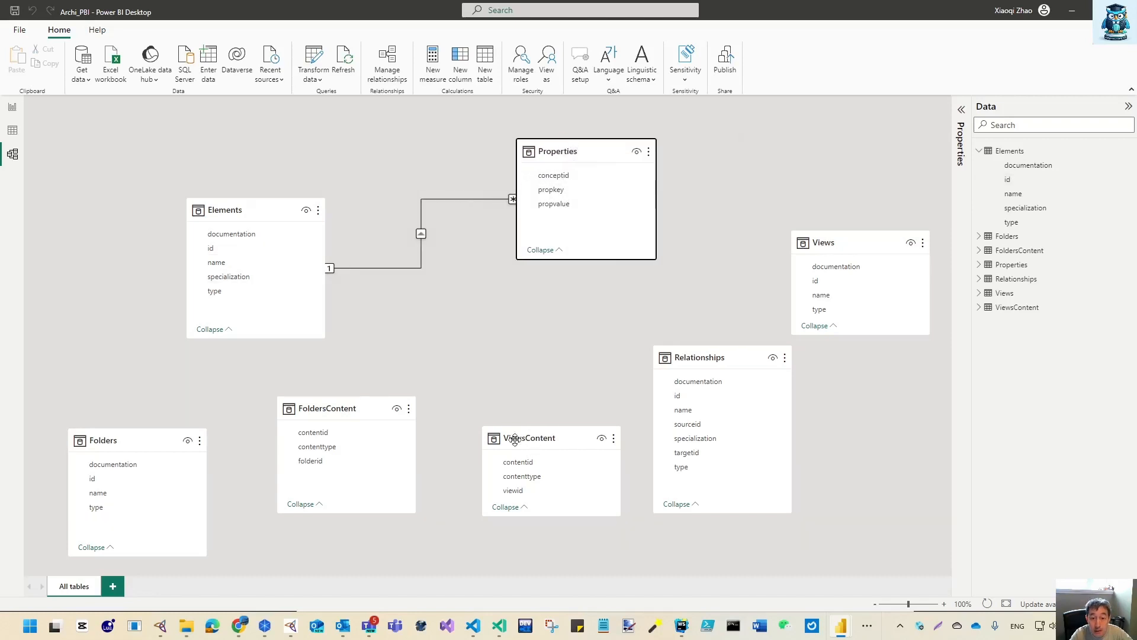
left_click_drag(348, 413, 341, 447)
left_click_drag(586, 439, 528, 465)
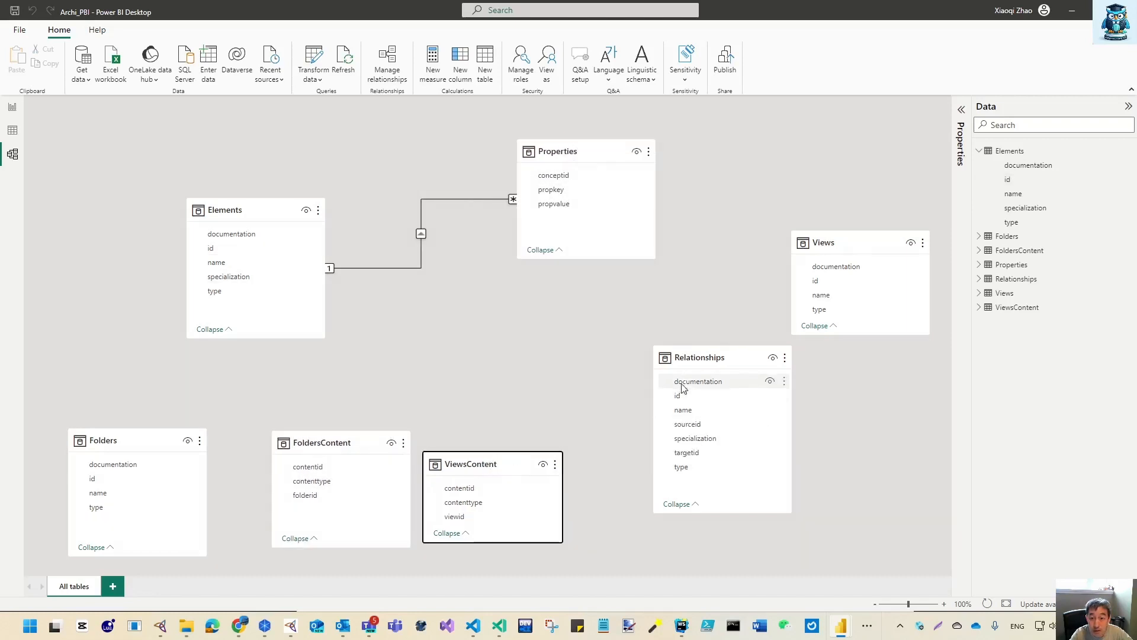
left_click_drag(707, 367, 474, 309)
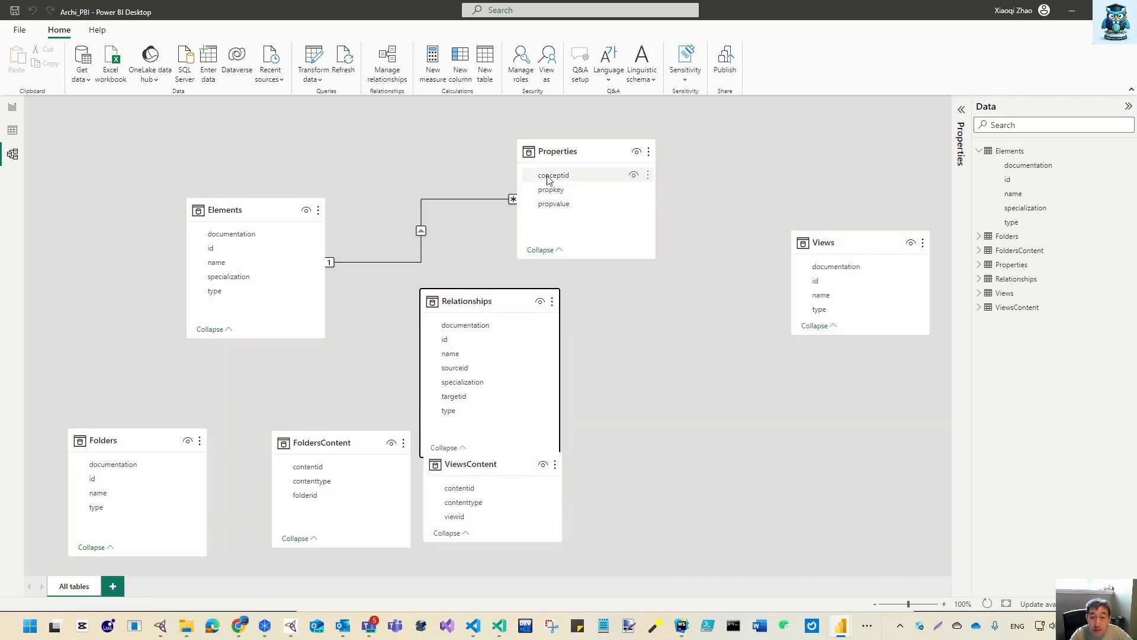
left_click_drag(563, 155, 630, 155)
left_click_drag(261, 215, 334, 159)
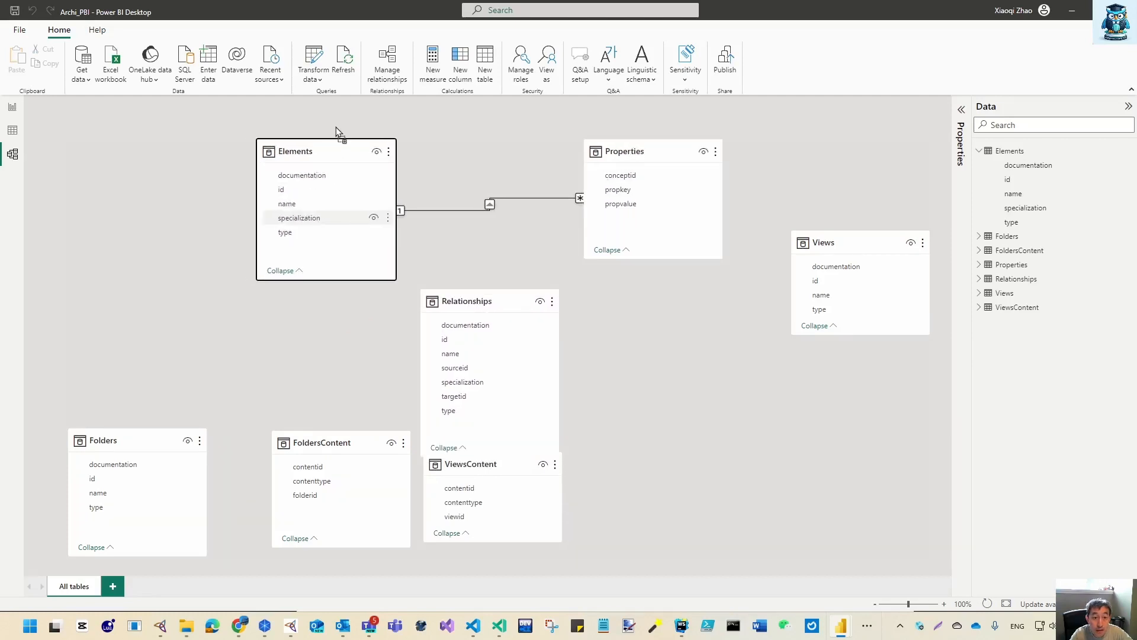
Move FoldersContent and ViewsContent clear of Relationships, and relate the Relationships id column to the Properties conceptid column.
left_click(336, 444)
left_click_drag(336, 443, 676, 427)
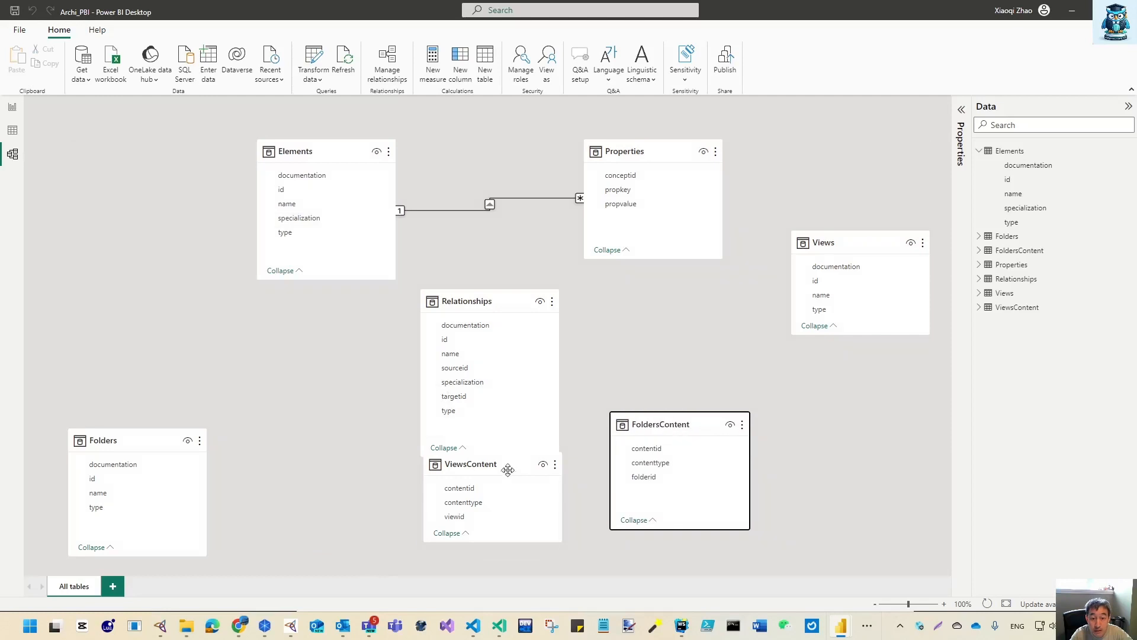
left_click_drag(507, 464, 529, 485)
mouse_move(481, 329)
left_mouse_down()
mouse_move(323, 325)
mouse_move(475, 326)
mouse_move(581, 179)
mouse_move(613, 182)
left_mouse_up()
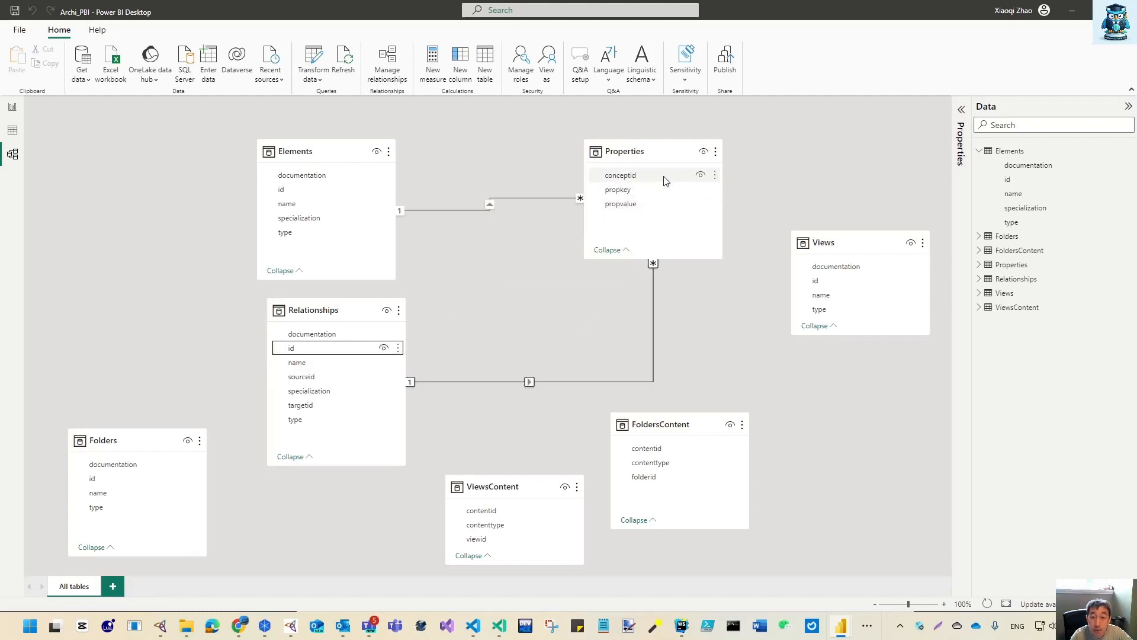
Space out Elements, Relationships and Properties, and relate the Elements id column to both sourceid and targetid in Relationships.
left_click_drag(655, 157, 643, 163)
left_click_drag(285, 153, 96, 152)
left_click_drag(346, 315, 409, 247)
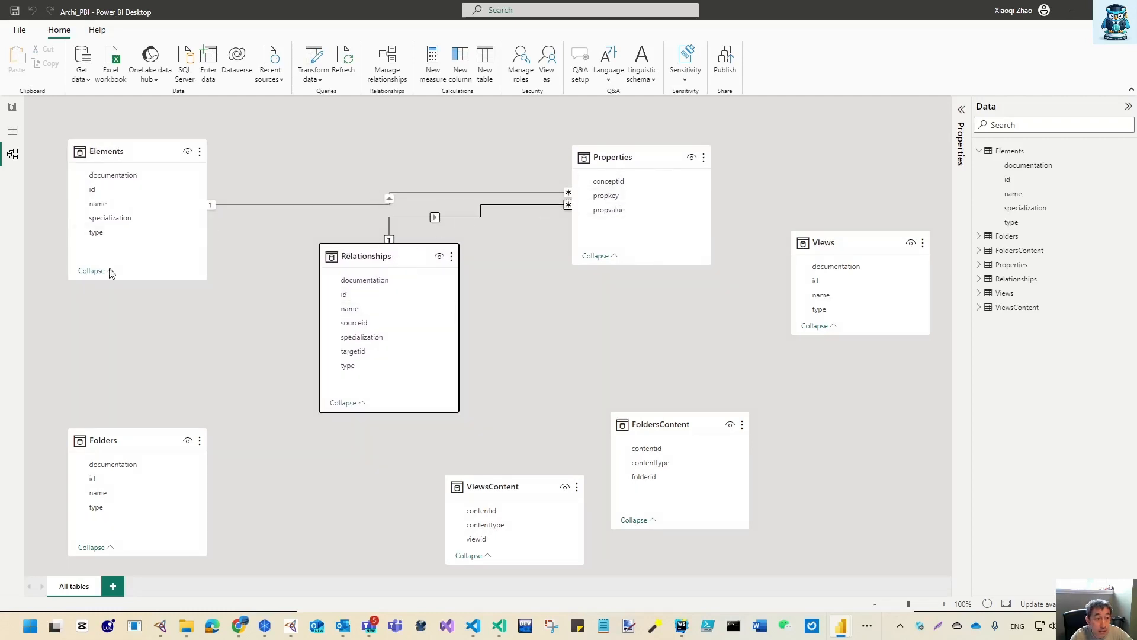
mouse_move(368, 413)
left_mouse_down()
mouse_move(369, 441)
mouse_move(368, 427)
left_mouse_up()
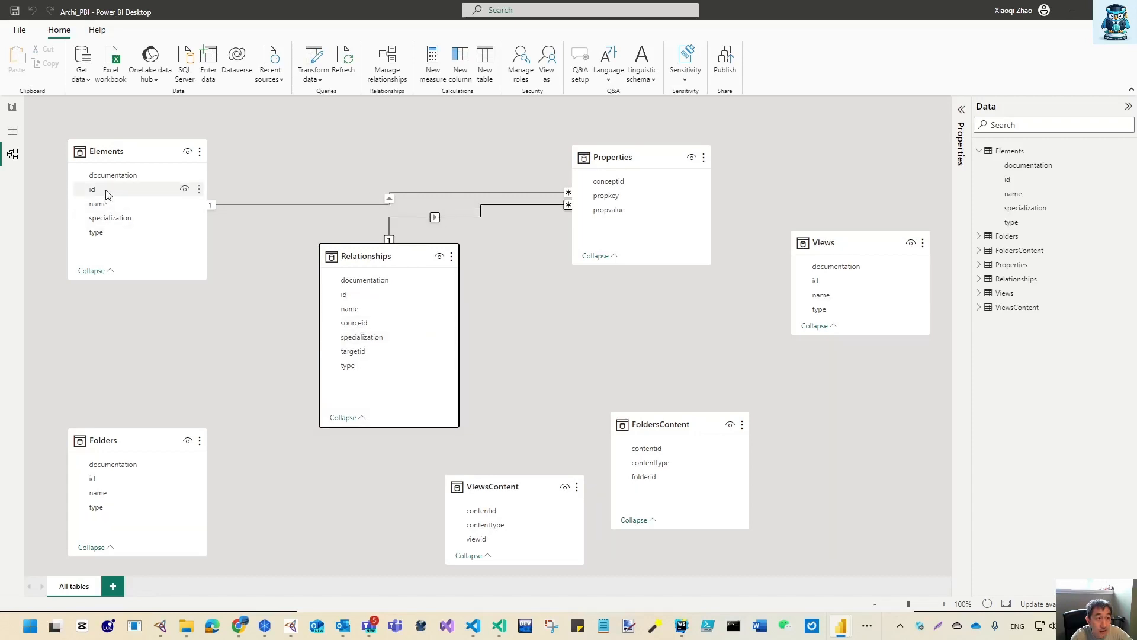
left_click_drag(108, 195, 359, 324)
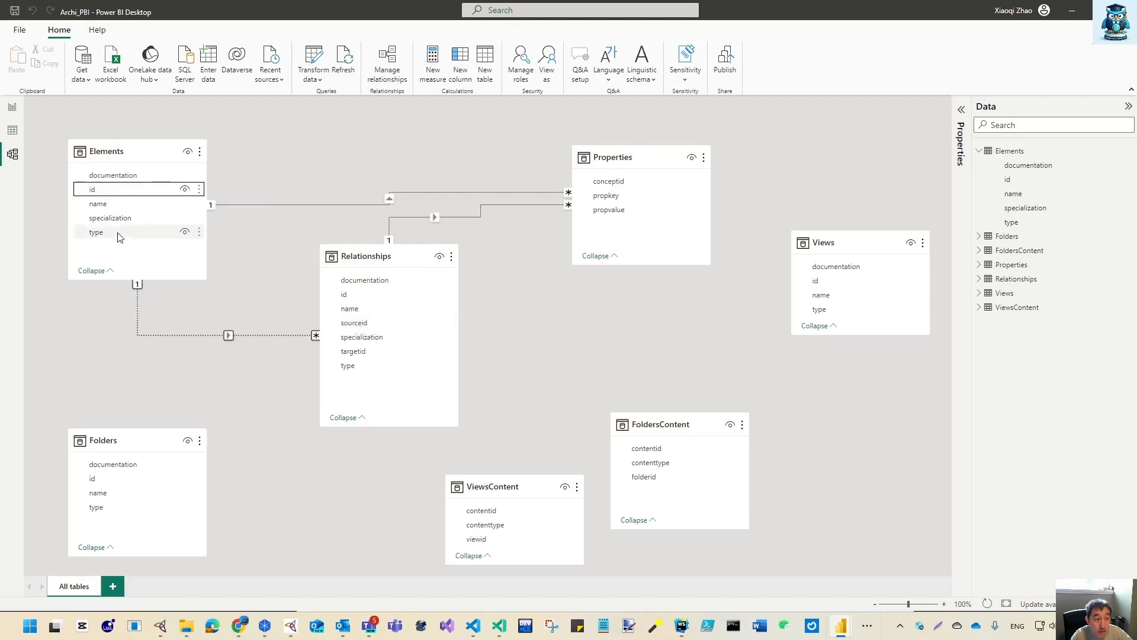
left_click_drag(99, 193, 362, 353)
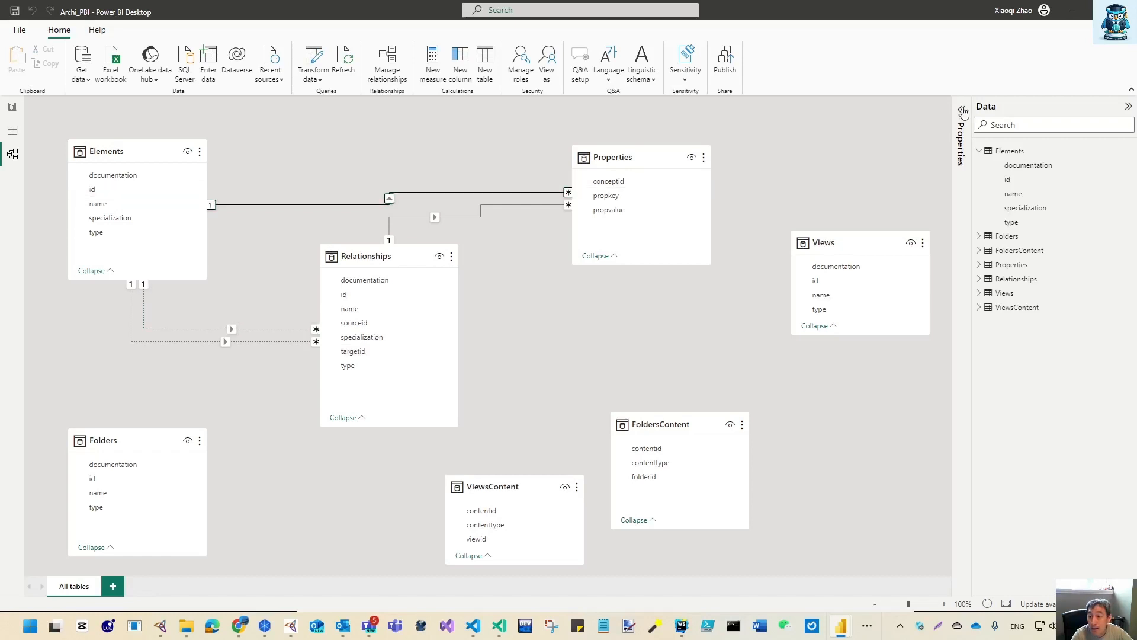
Set the cross filter direction of the Properties conceptid to Elements id relationship to Both and apply the change.
left_click(963, 111)
left_click(880, 292)
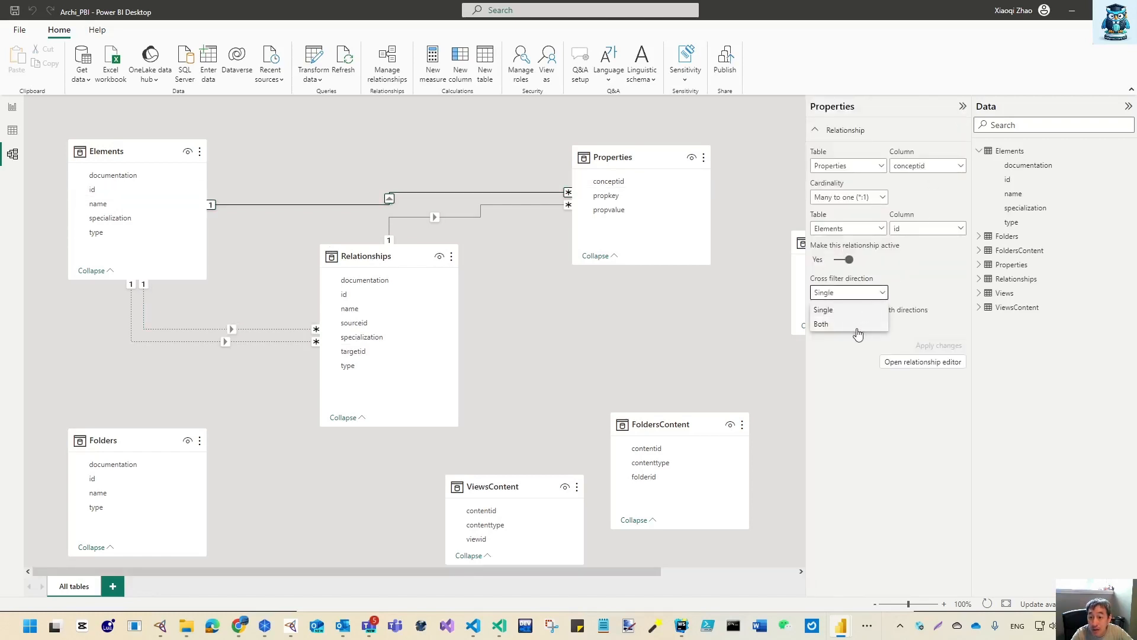
left_click(857, 326)
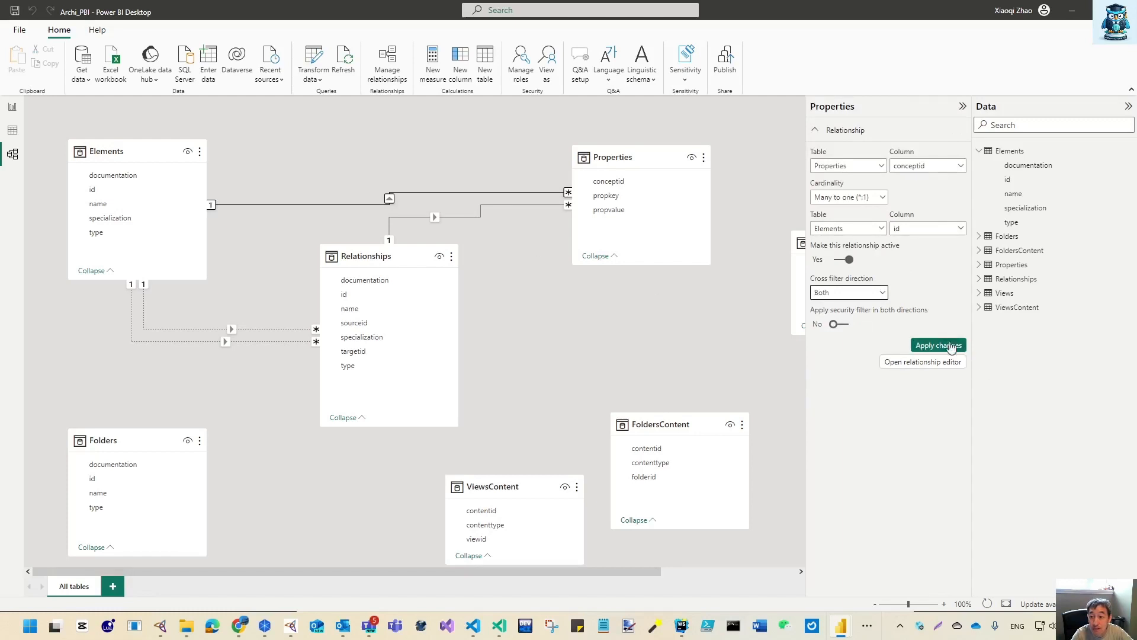
left_click(951, 346)
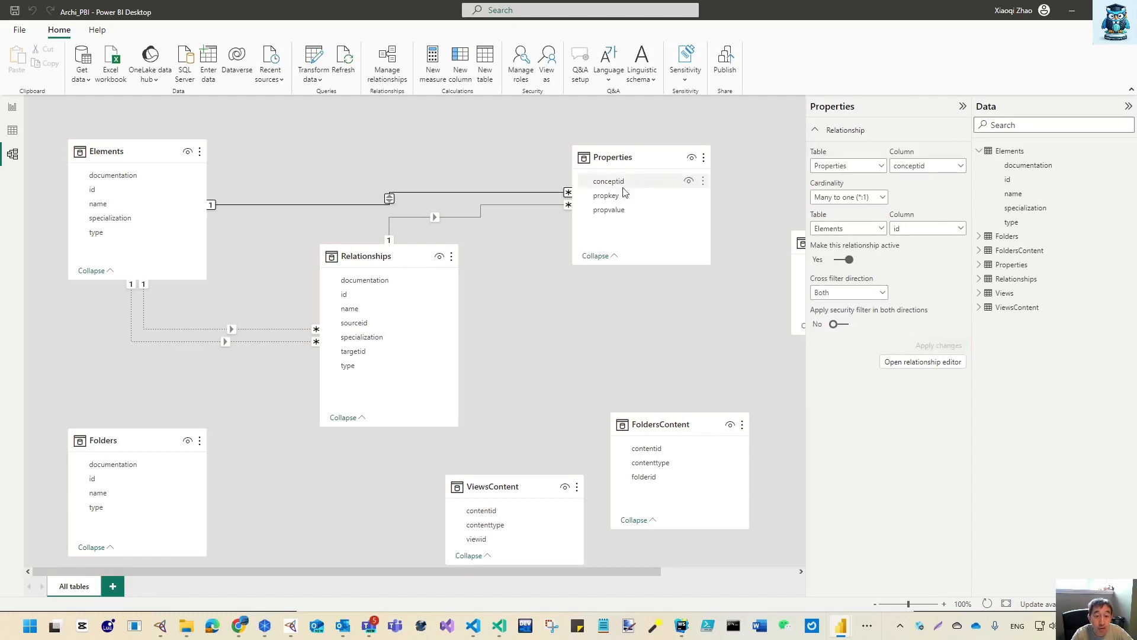
left_click(462, 222)
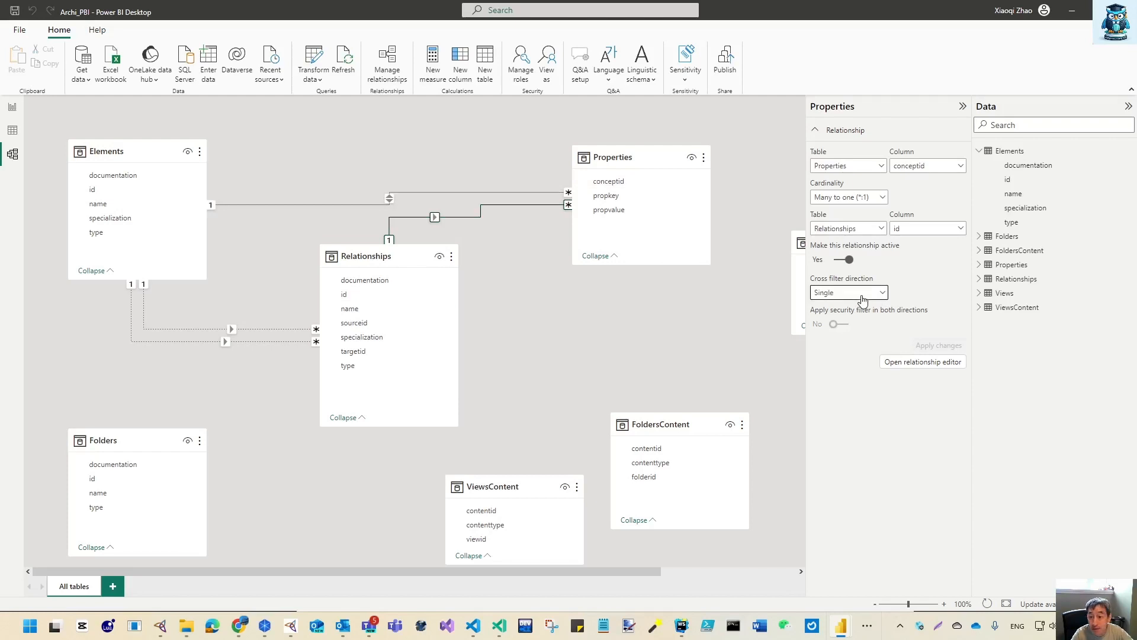
left_click(847, 293)
left_click(830, 324)
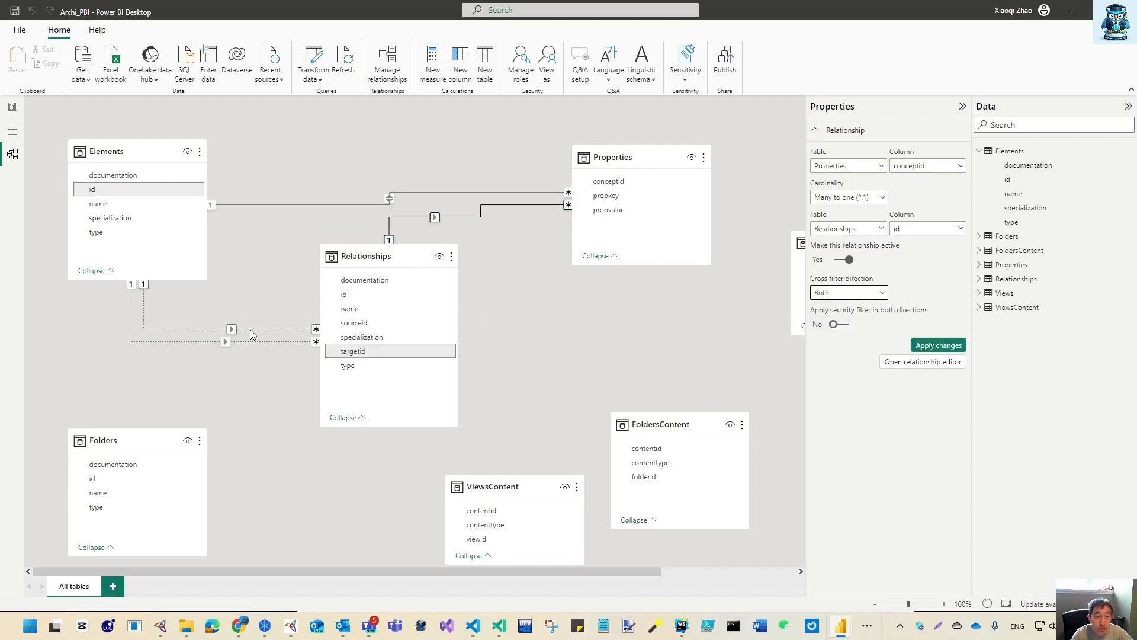
Set the cross filter direction of the Relationships targetid to Elements id relationship to Both and apply the change.
left_click(250, 328)
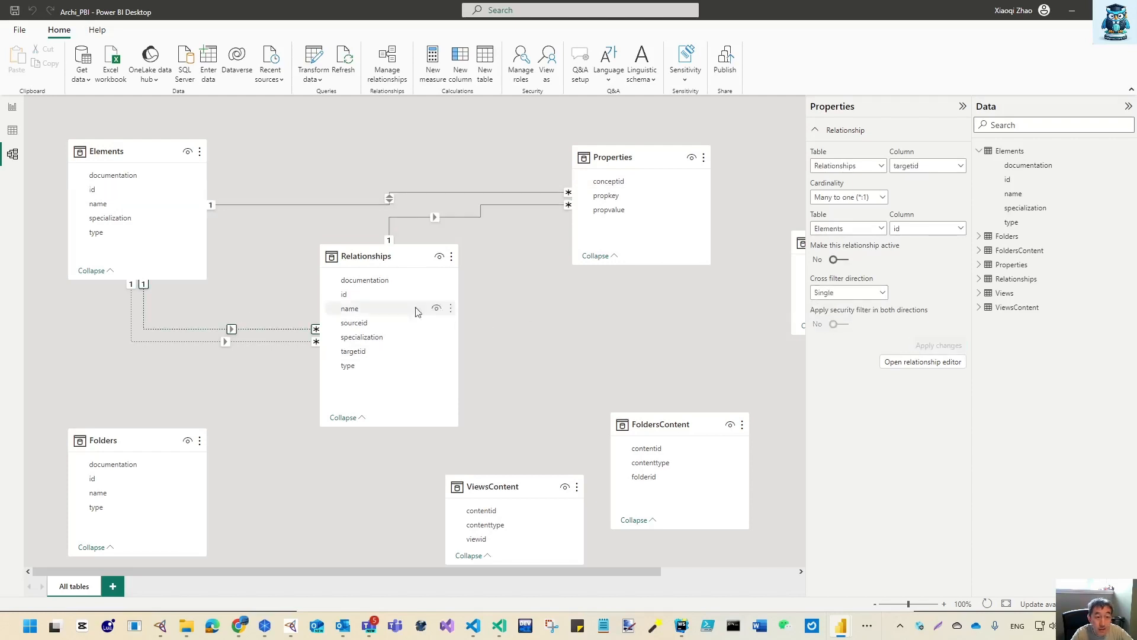
left_click(847, 292)
left_click(850, 325)
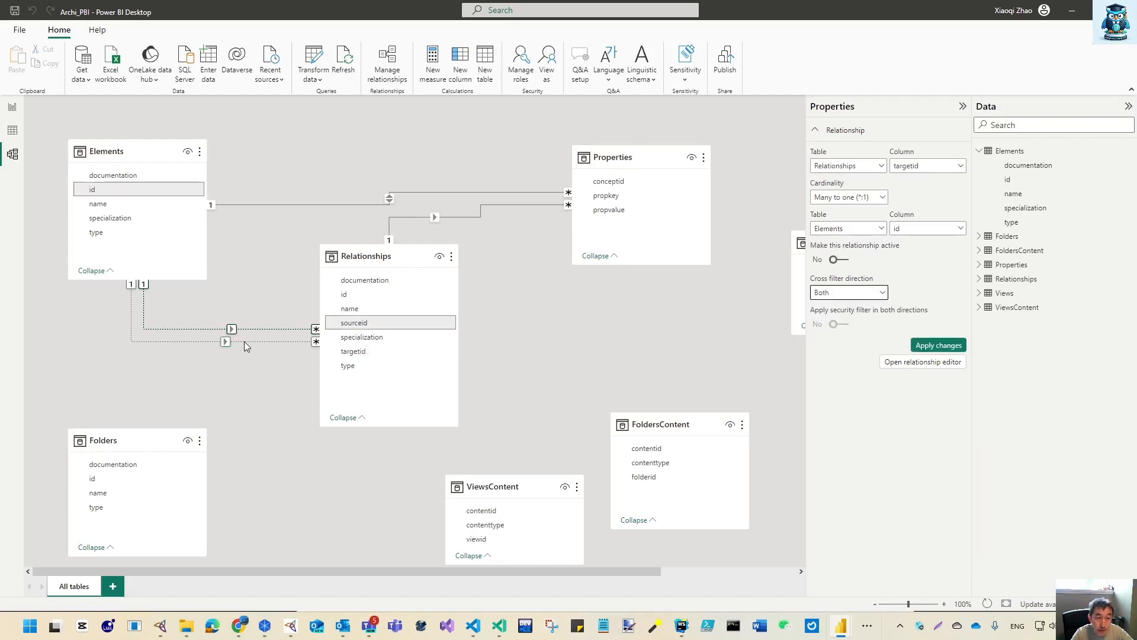
left_click(925, 345)
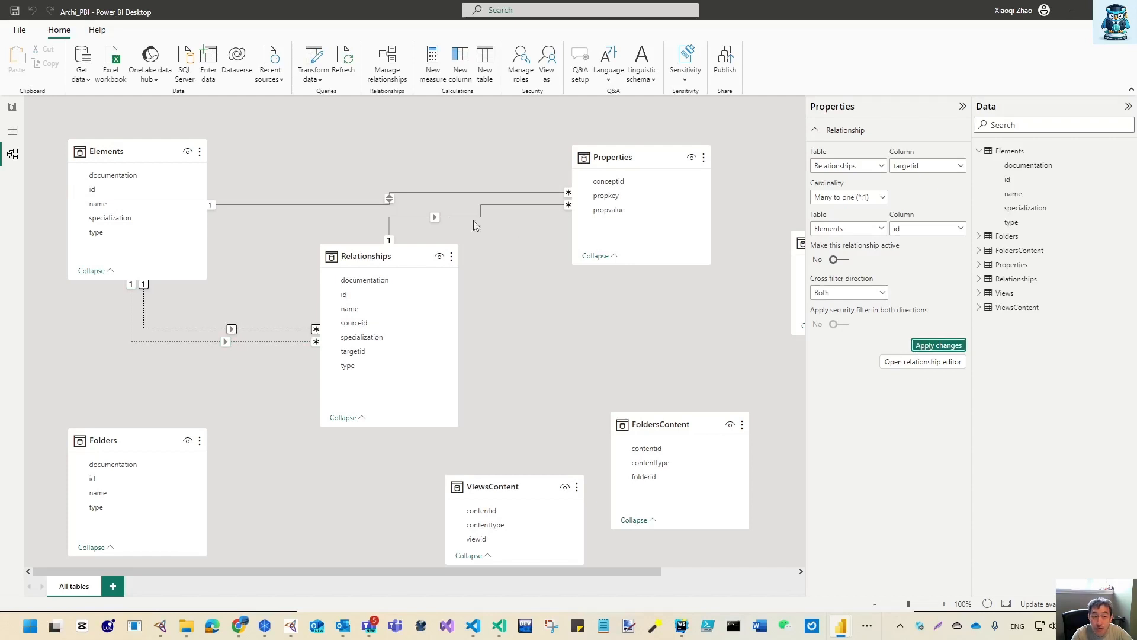
Set the cross filter direction of the Properties conceptid to Relationships id relationship to Both and apply the change.
left_click(461, 217)
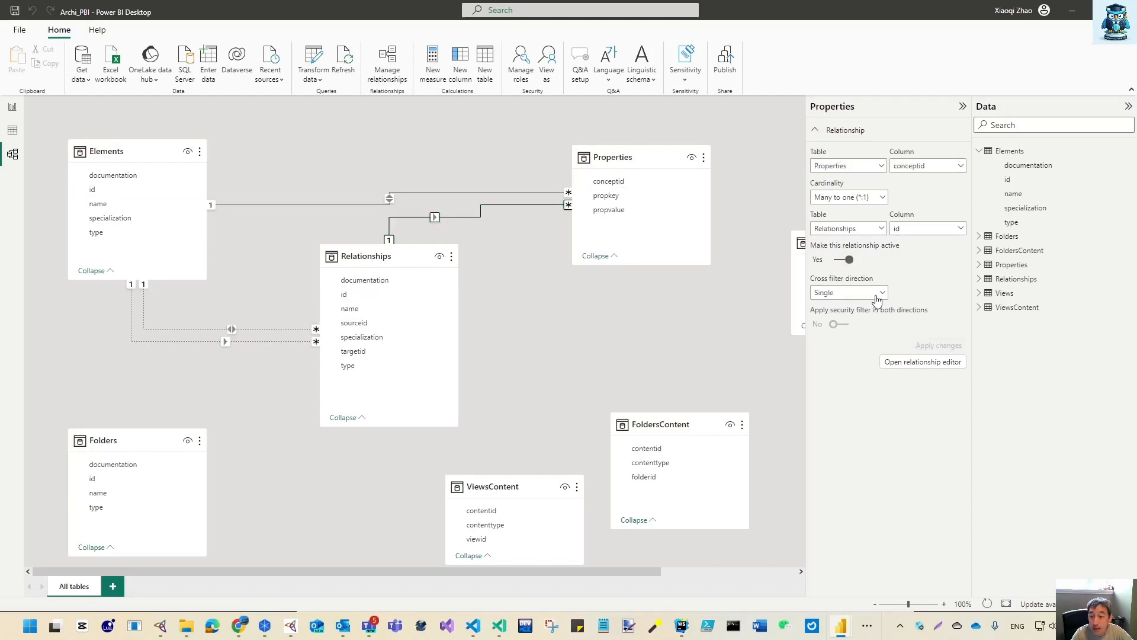
left_click(877, 293)
left_click(841, 324)
left_click(937, 345)
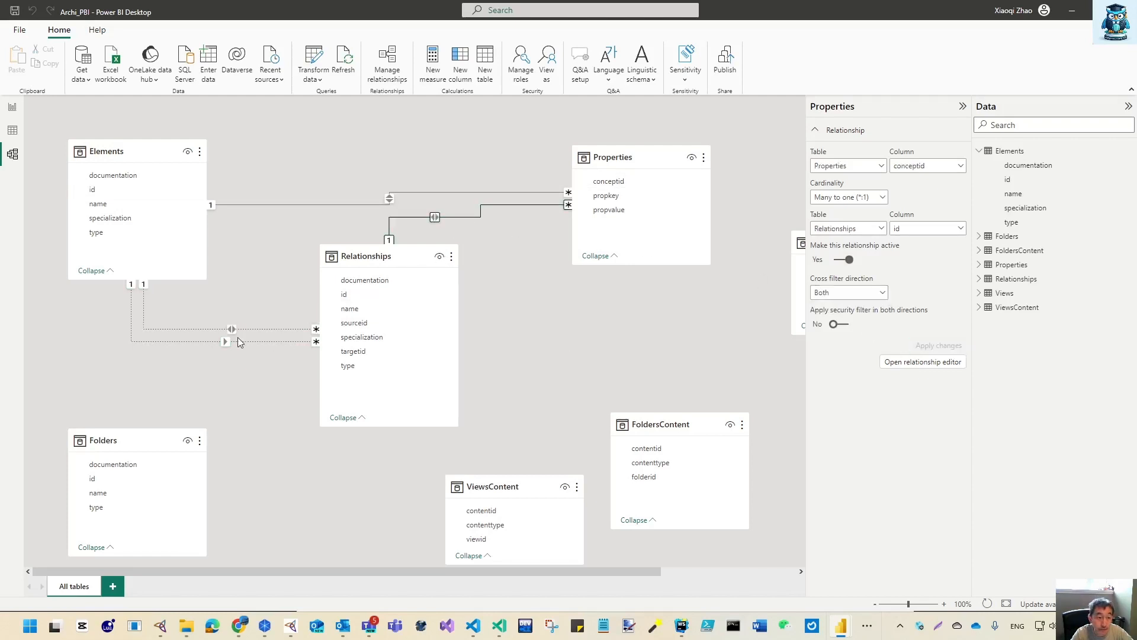
Set the cross filter direction of the Relationships sourceid to Elements id relationship to Both and apply the change.
left_click(244, 341)
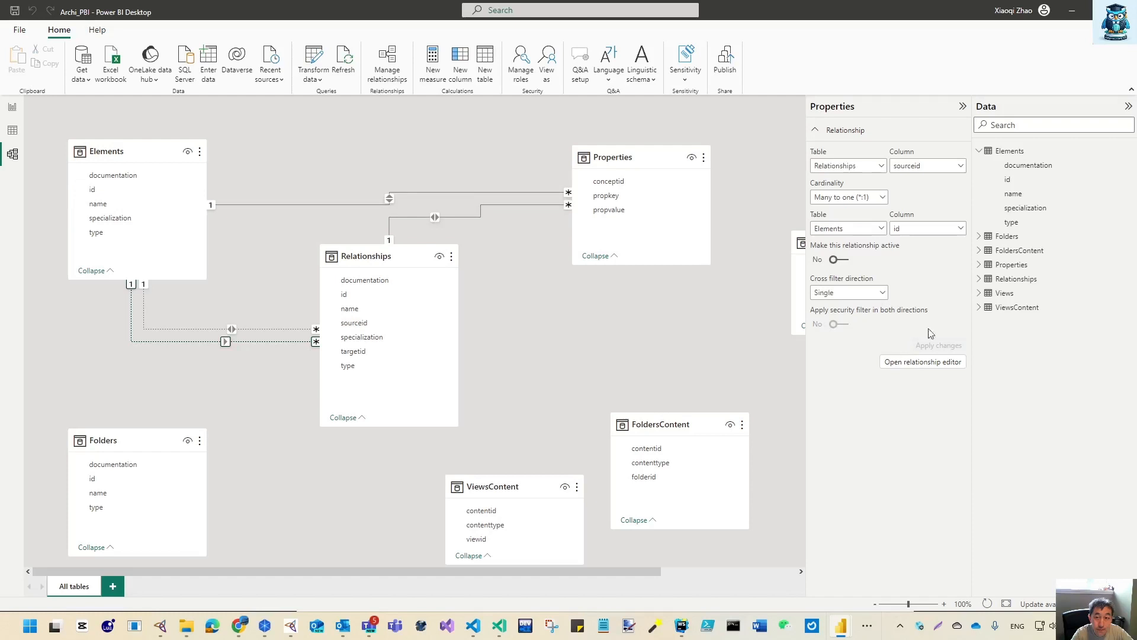
left_click(851, 291)
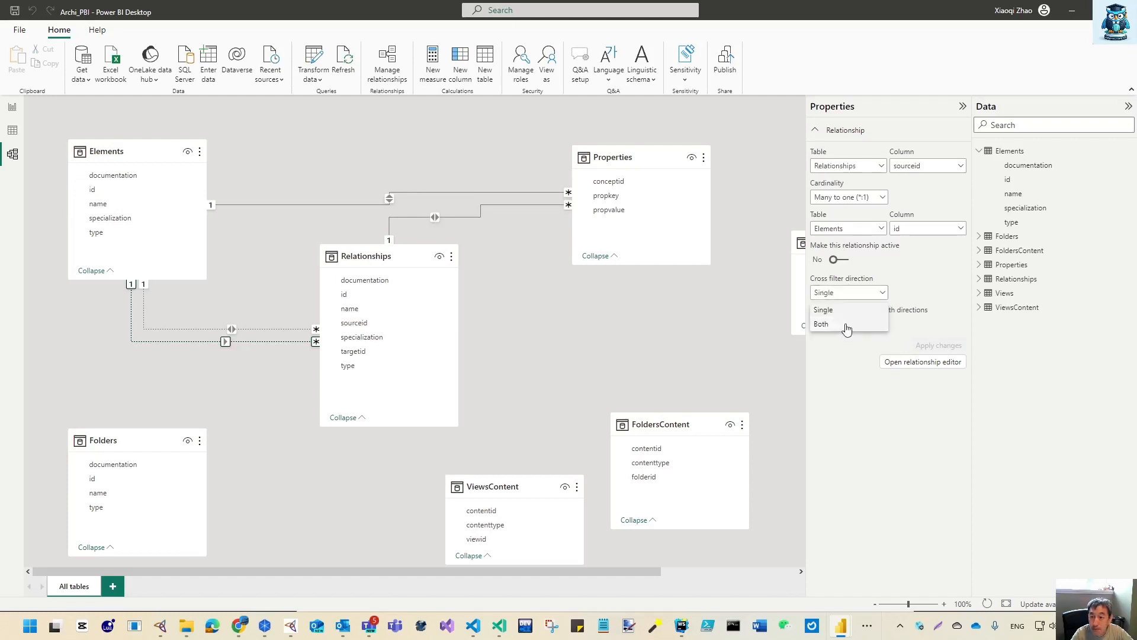
left_click(841, 323)
Shift Relationships closer to Elements and move Folders to the far side of the diagram, below Views.
left_click(499, 489)
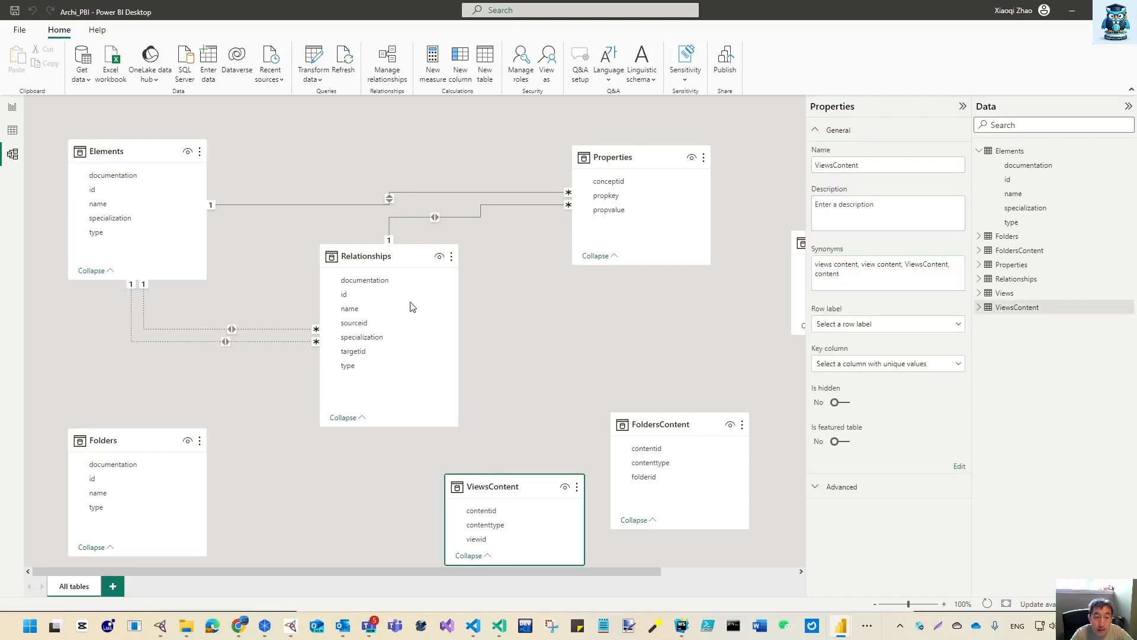
left_click_drag(358, 249, 269, 252)
left_click_drag(172, 438, 501, 284)
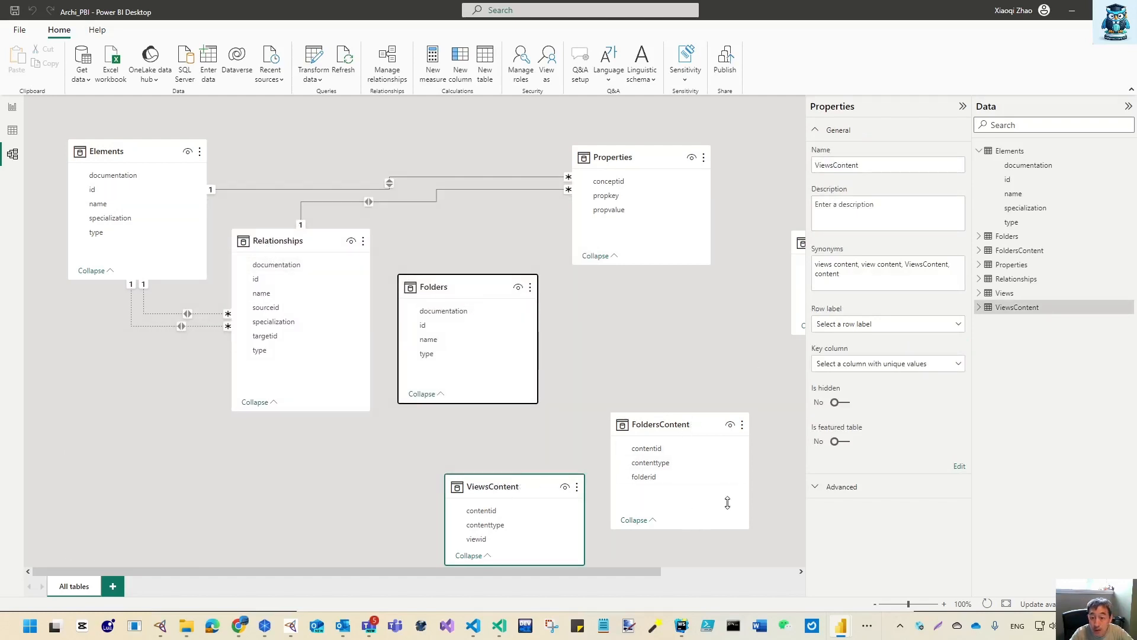
left_click_drag(601, 571, 725, 571)
left_click_drag(313, 280, 715, 376)
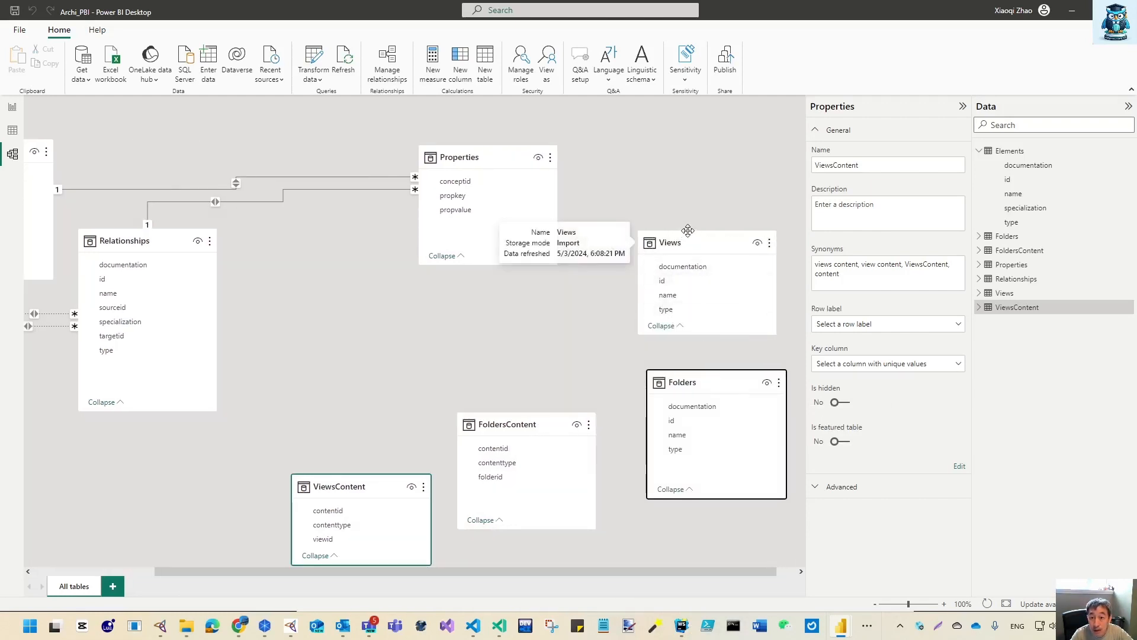
Make the Views card taller and relate the Views id column to the Properties conceptid column.
left_click_drag(684, 232, 686, 196)
left_click_drag(662, 245, 474, 180)
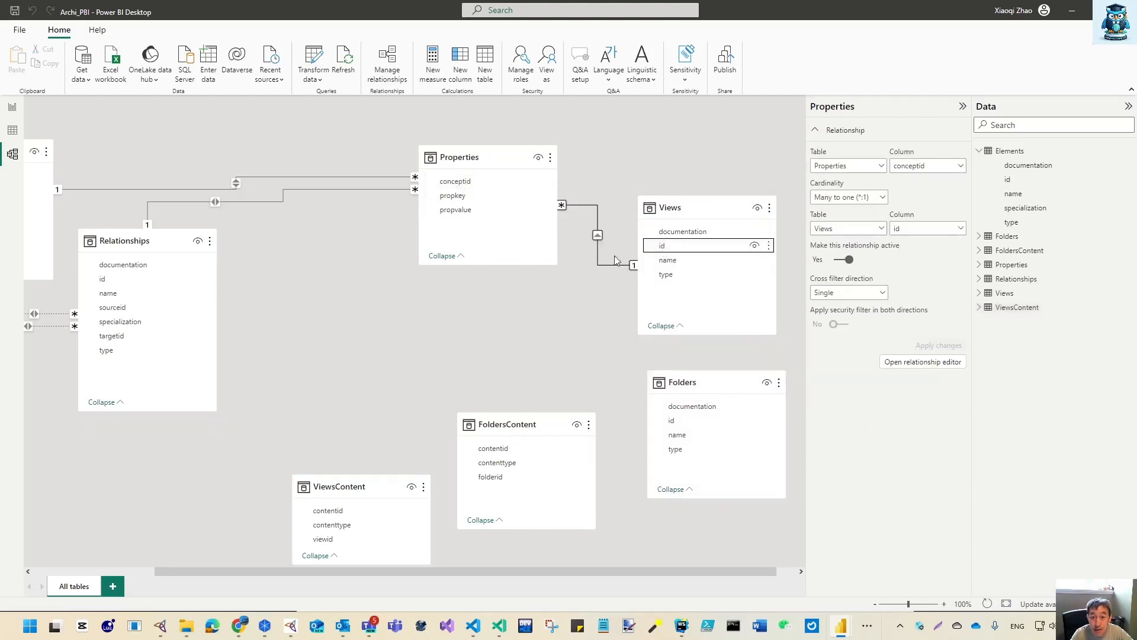
Set the cross filter direction of the Properties conceptid to Views id relationship to Both and apply the change.
left_click(839, 294)
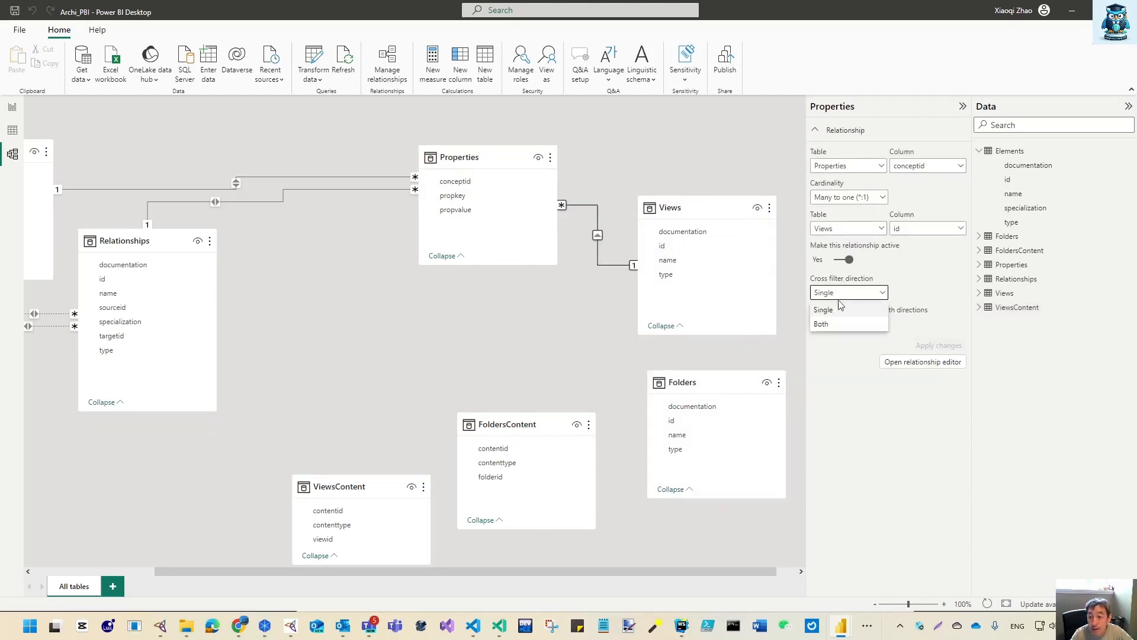
left_click(821, 323)
left_click(937, 348)
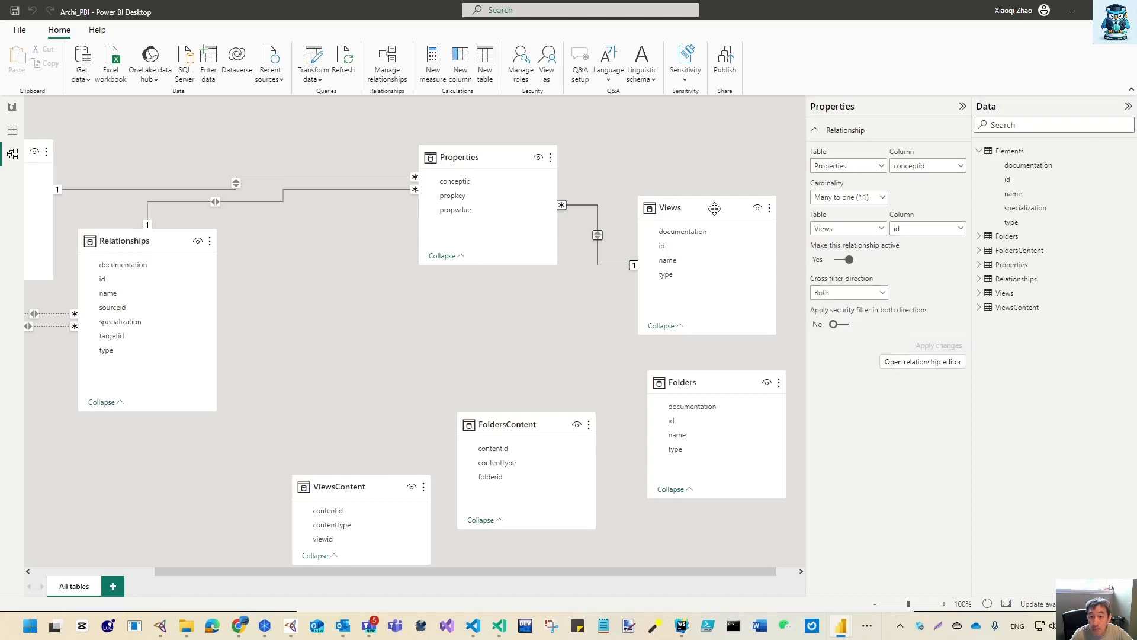
Shift Views and Folders upward in the diagram and relate the Folders id column to the Properties conceptid column.
left_click_drag(714, 209, 713, 153)
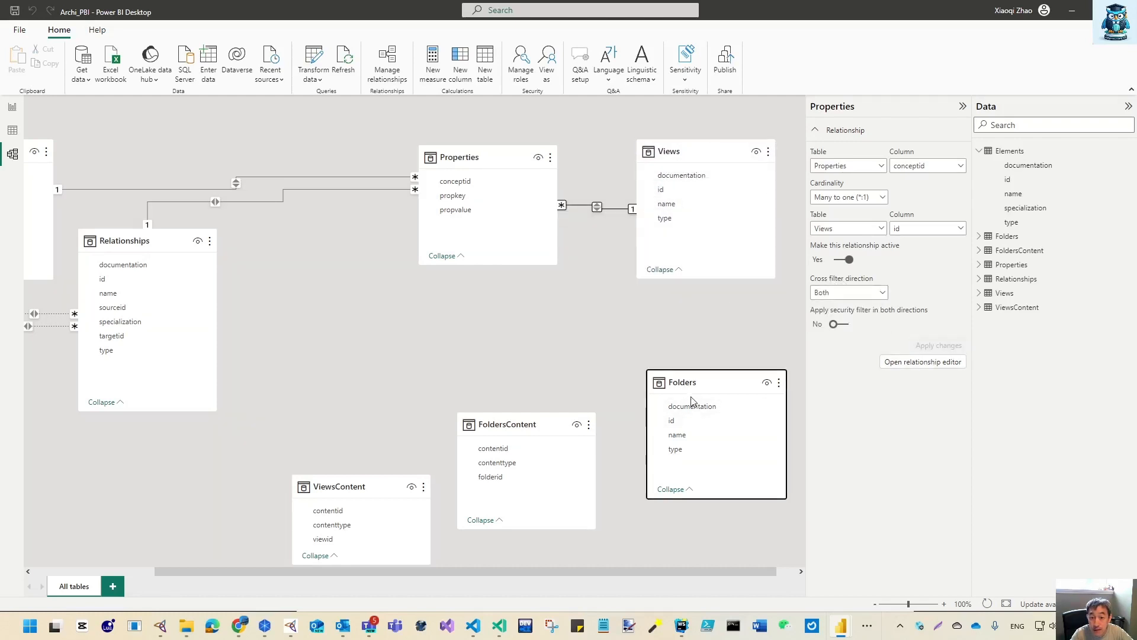
left_click_drag(695, 385, 682, 321)
left_click_drag(524, 285, 468, 187)
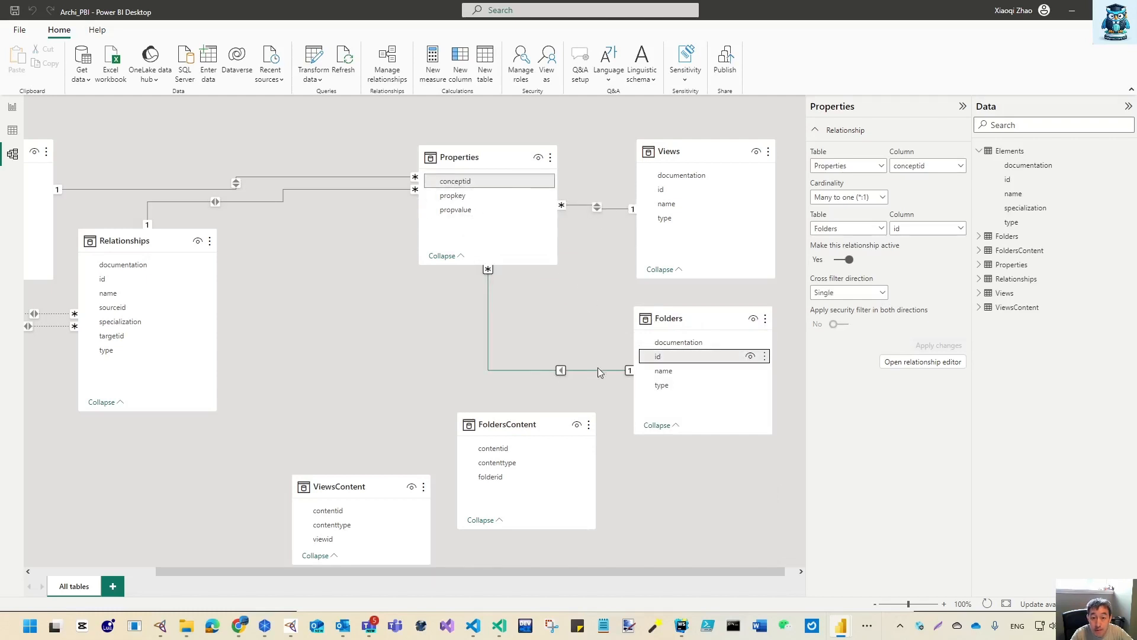
Set the cross filter direction of the Properties conceptid to Folders id relationship to Both and apply the change.
left_click(882, 292)
left_click(864, 325)
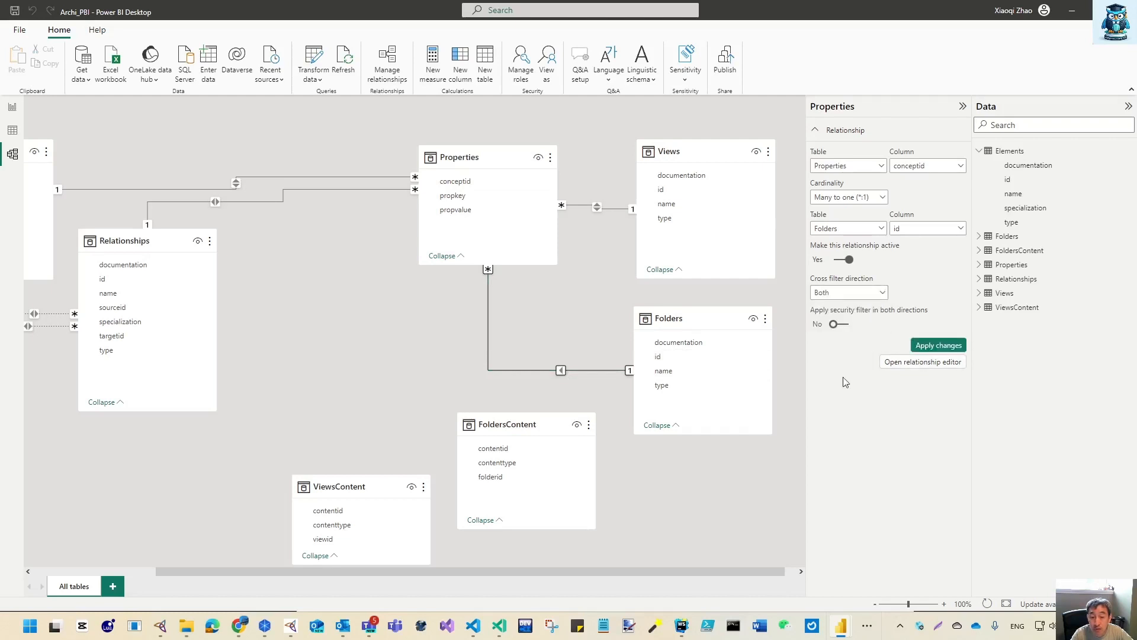
double_click(618, 371)
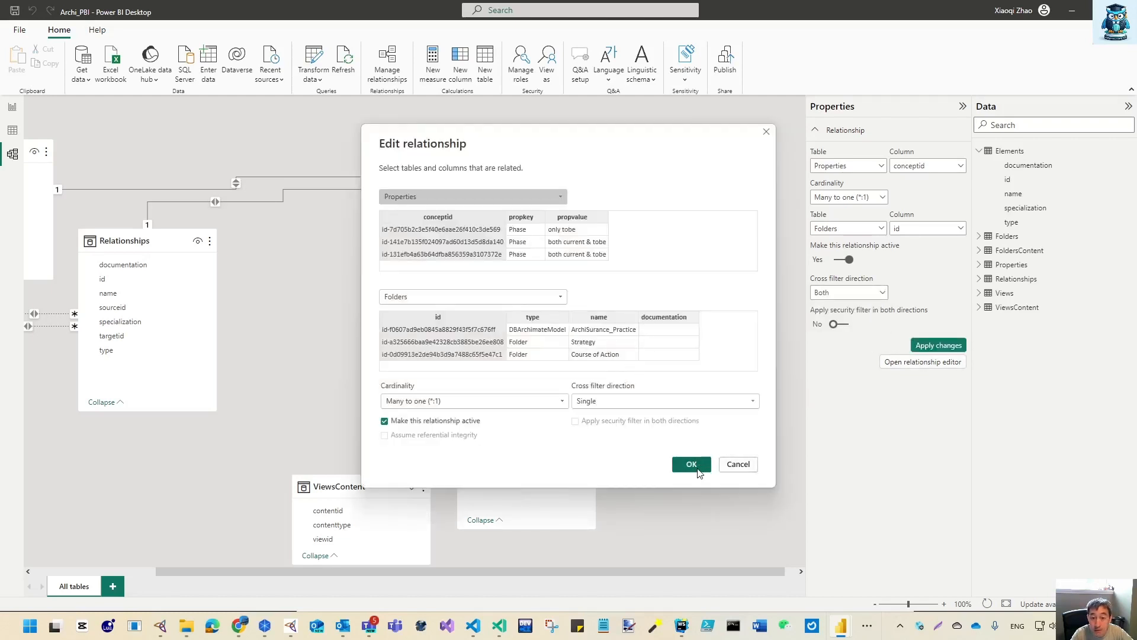
left_click(741, 464)
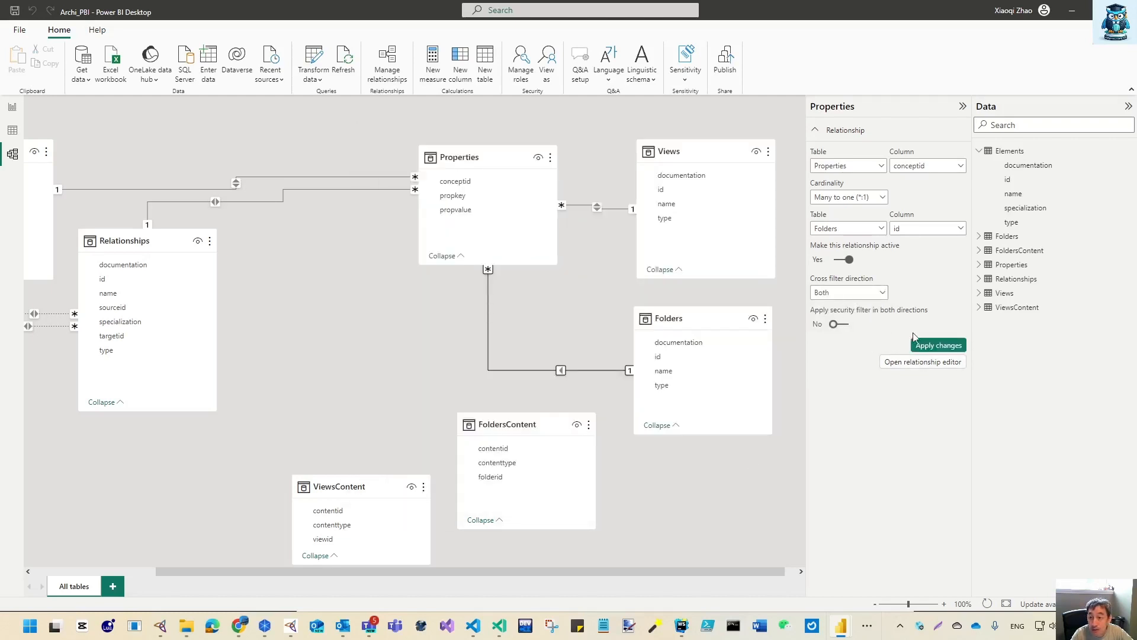
left_click(927, 345)
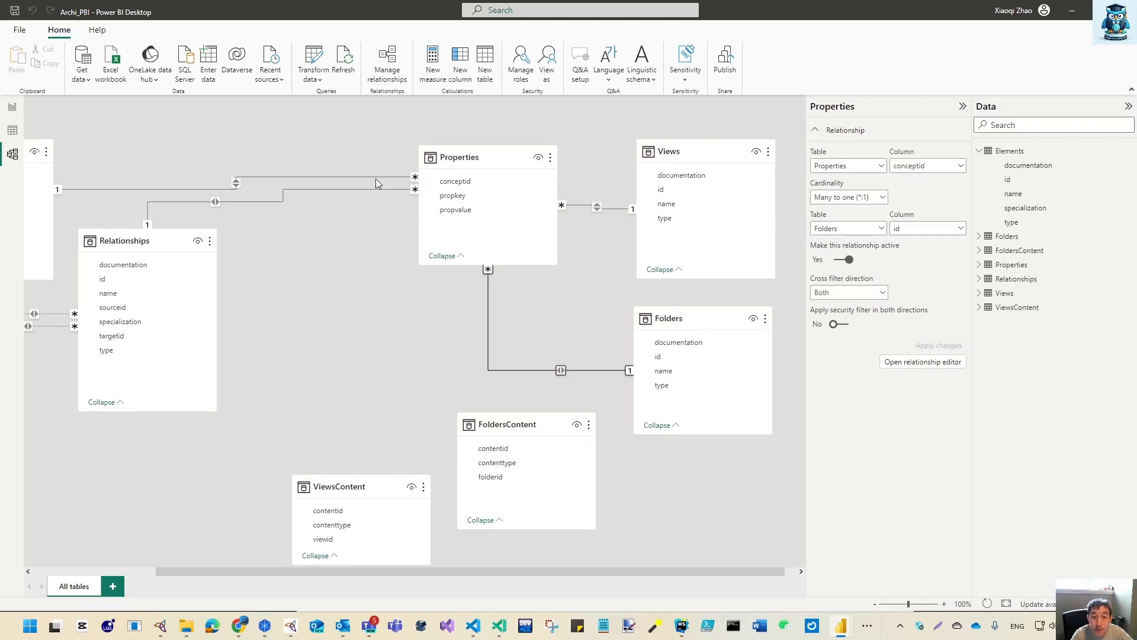
Shift Properties and Views closer to Elements, place ViewsContent on the far side of Views, and make its card taller.
left_click_drag(460, 157, 287, 151)
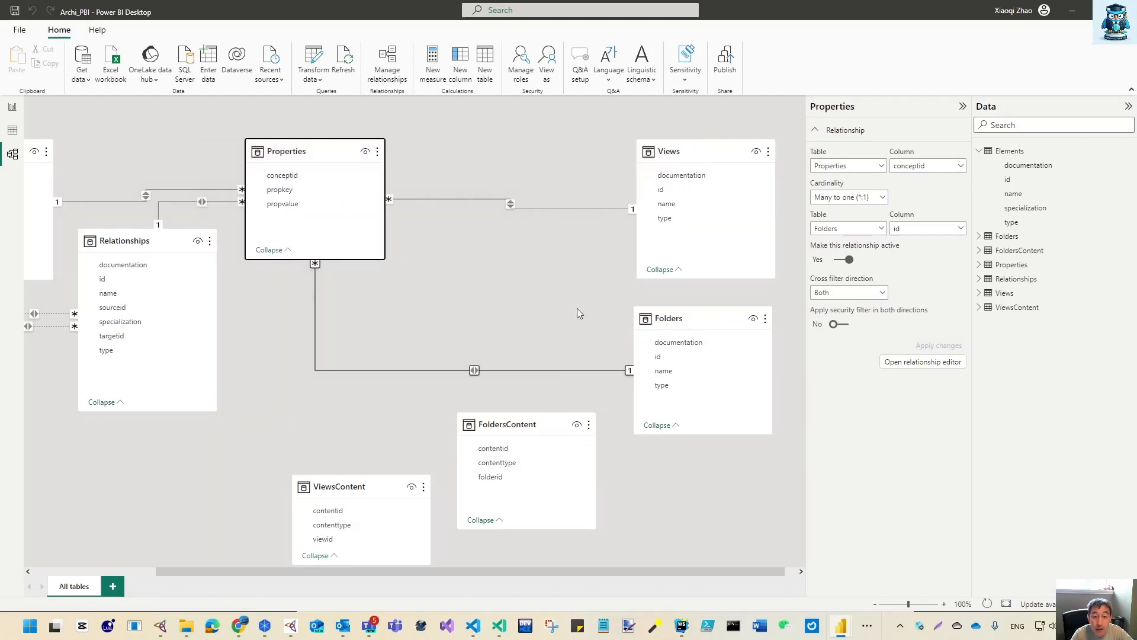
left_click_drag(678, 155, 491, 154)
left_click(345, 494)
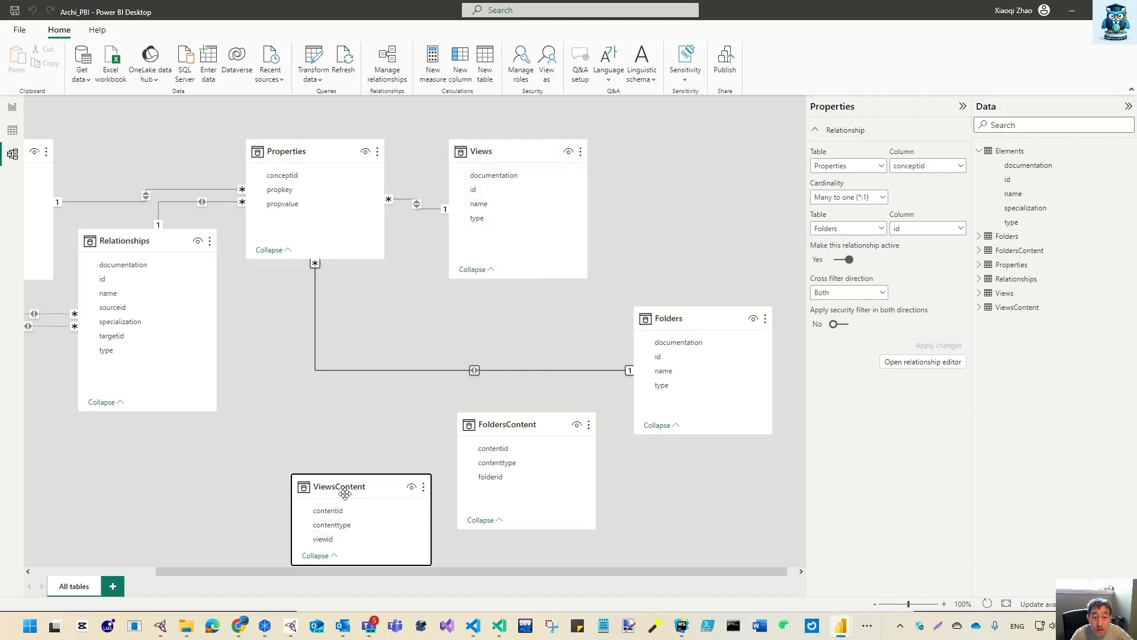
left_click_drag(345, 494, 706, 161)
left_click_drag(720, 232, 721, 274)
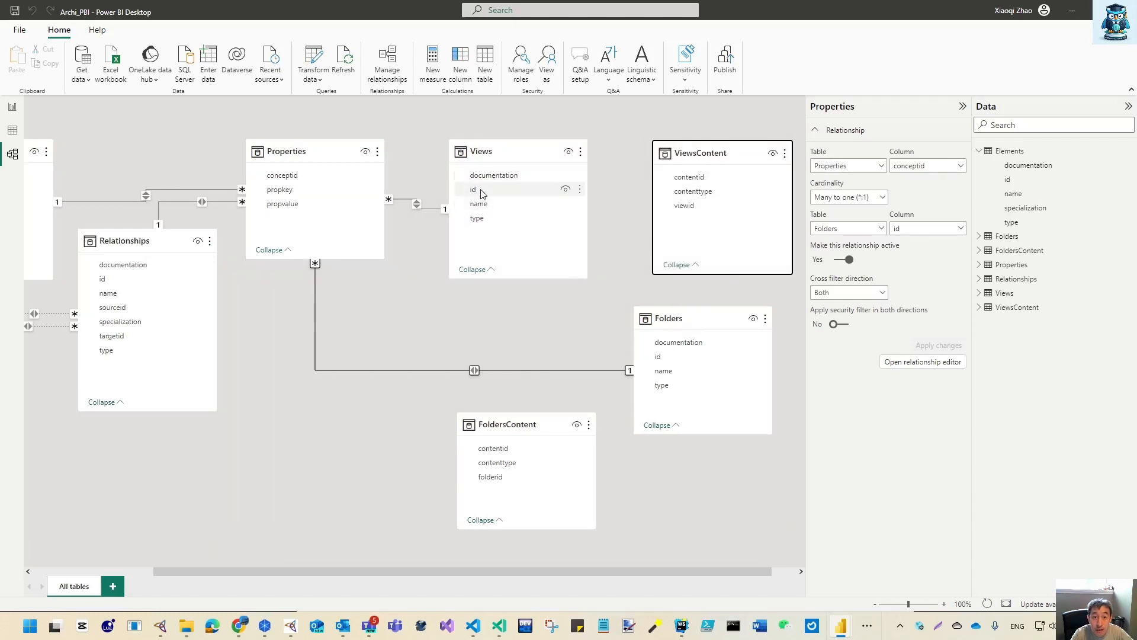
Relate the Views id column to the ViewsContent viewid column with cross filter direction Both and apply the change.
left_click_drag(483, 193, 687, 208)
left_click(616, 211)
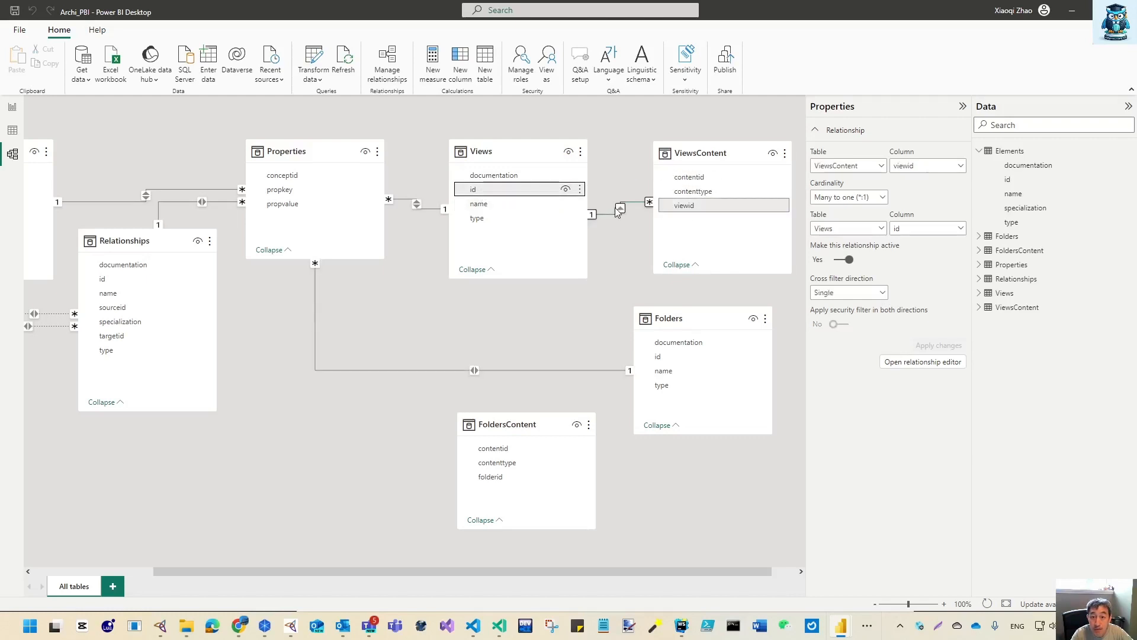
left_click(876, 293)
left_click(855, 321)
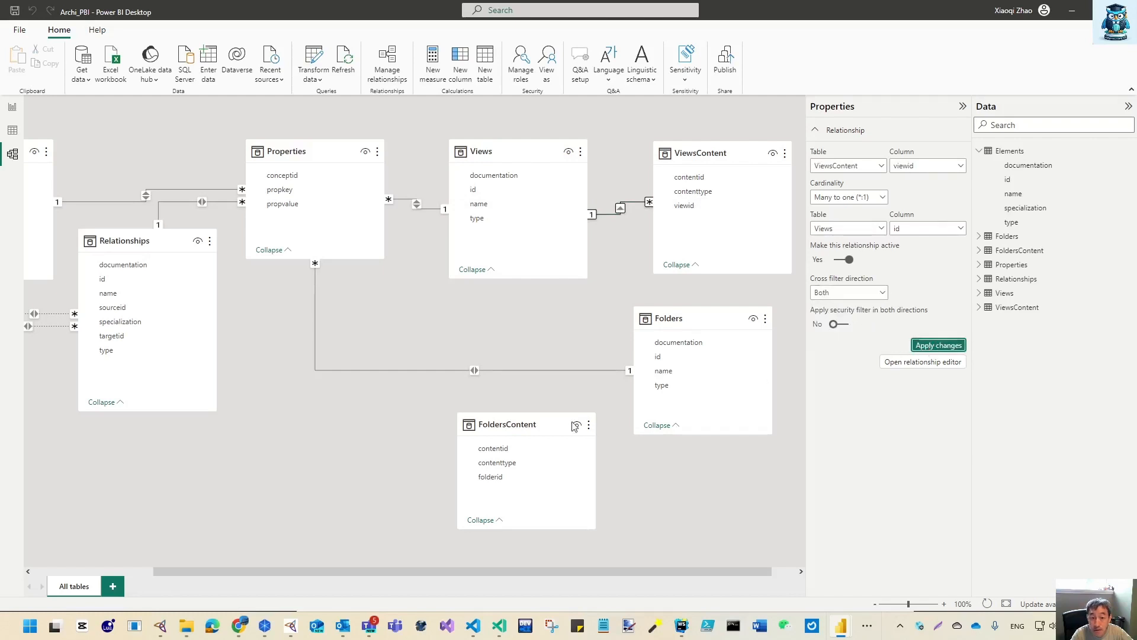
Place Folders below Properties with FoldersContent beside it, and relate the Folders id column to the FoldersContent folderid column.
left_click_drag(686, 326, 350, 378)
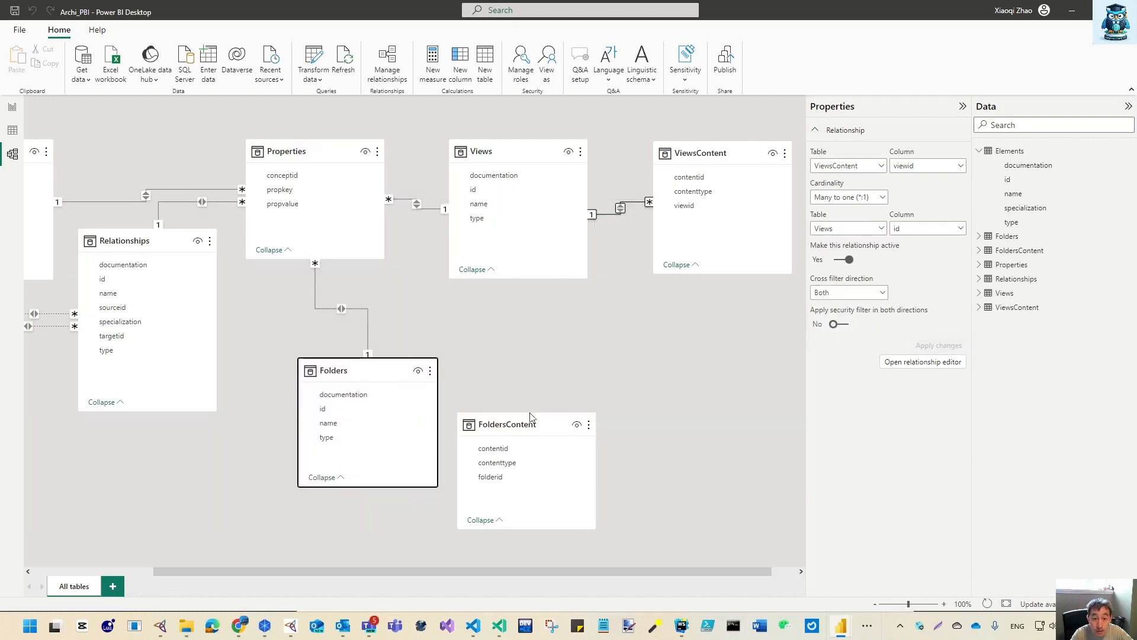
left_click_drag(531, 417, 602, 360)
left_click_drag(325, 409, 554, 419)
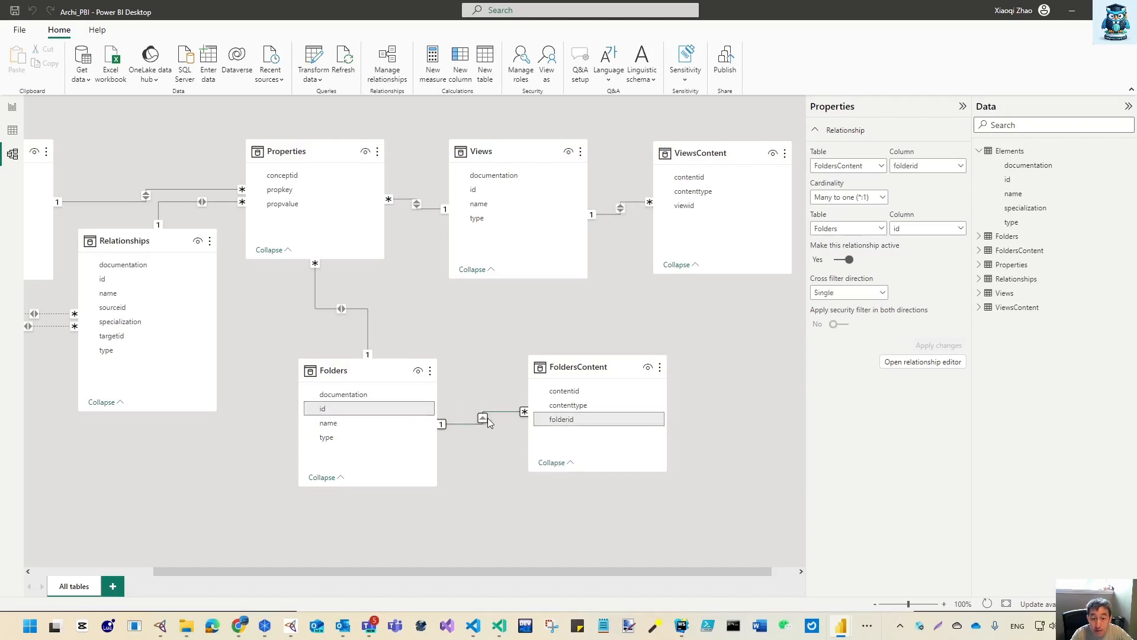
Set the cross filter direction of the FoldersContent folderid to Folders id relationship to Both and apply the change.
left_click(836, 295)
left_click(836, 324)
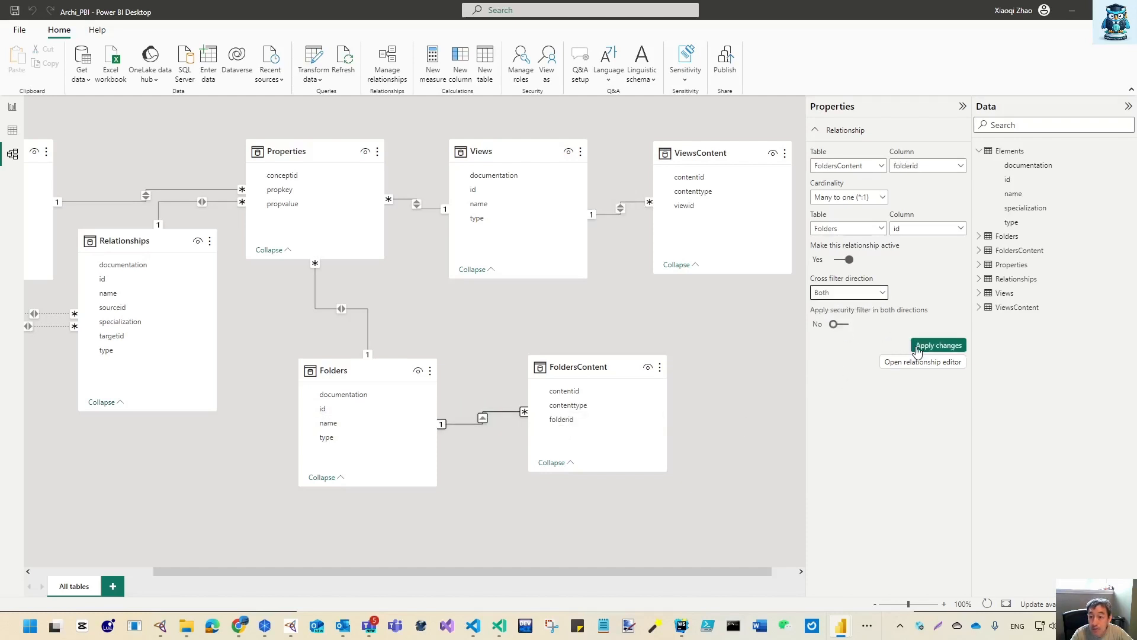
left_click(917, 348)
Rearrange the diagram so Folders sits below the gap between Views and ViewsContent, with FoldersContent below Properties.
left_click_drag(365, 379, 420, 336)
left_click_drag(616, 373, 569, 483)
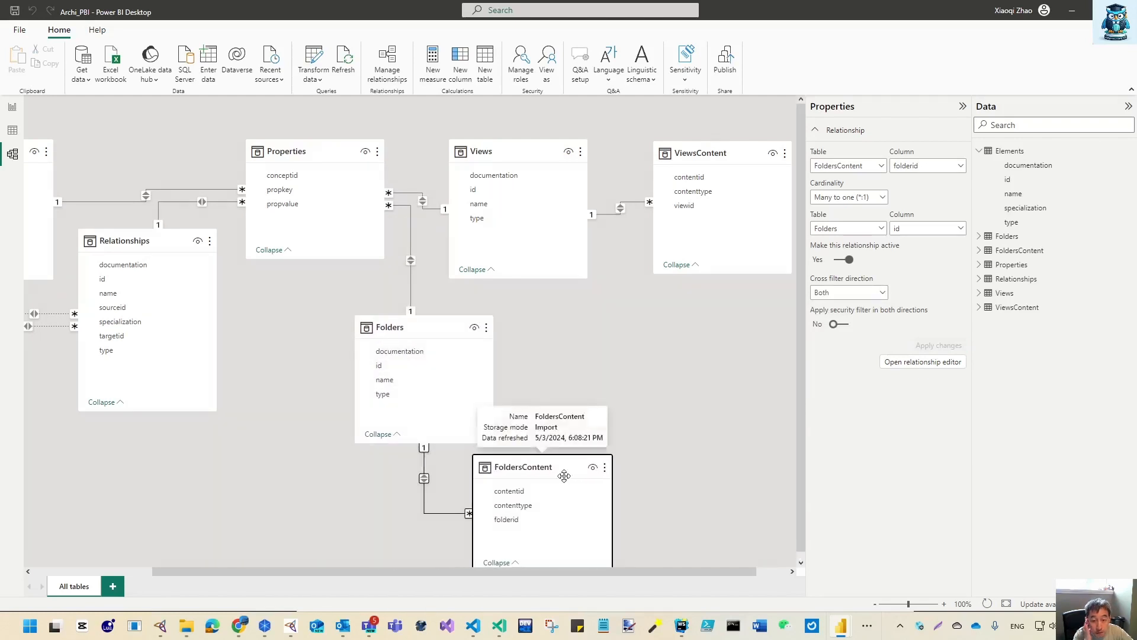
left_click_drag(564, 476, 375, 495)
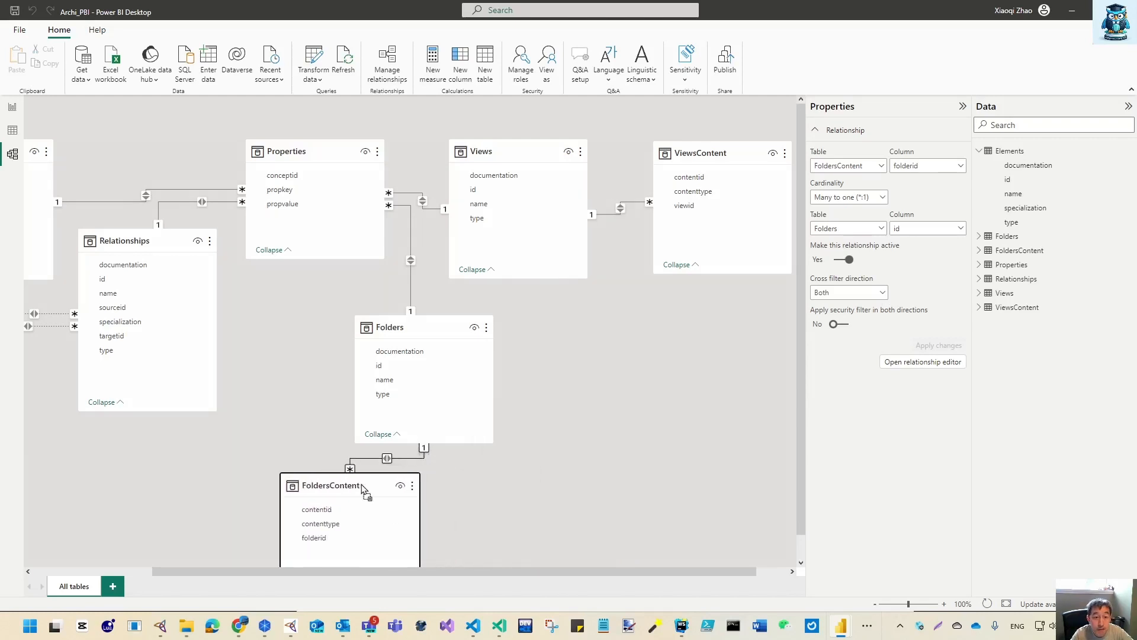
left_click_drag(490, 332, 673, 331)
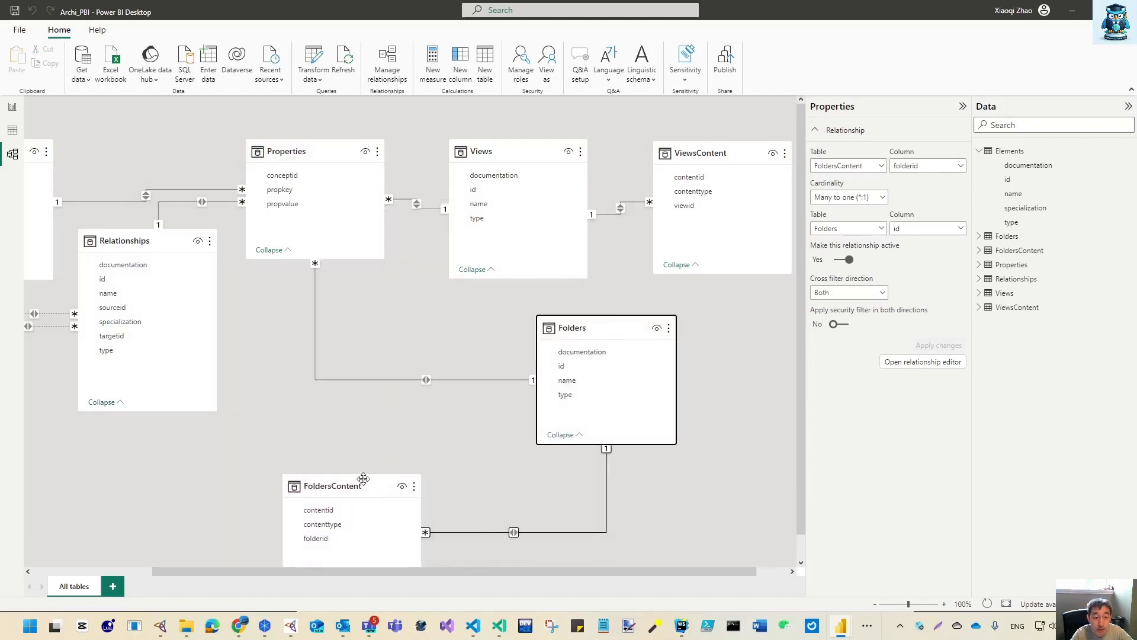
left_click_drag(363, 479, 367, 420)
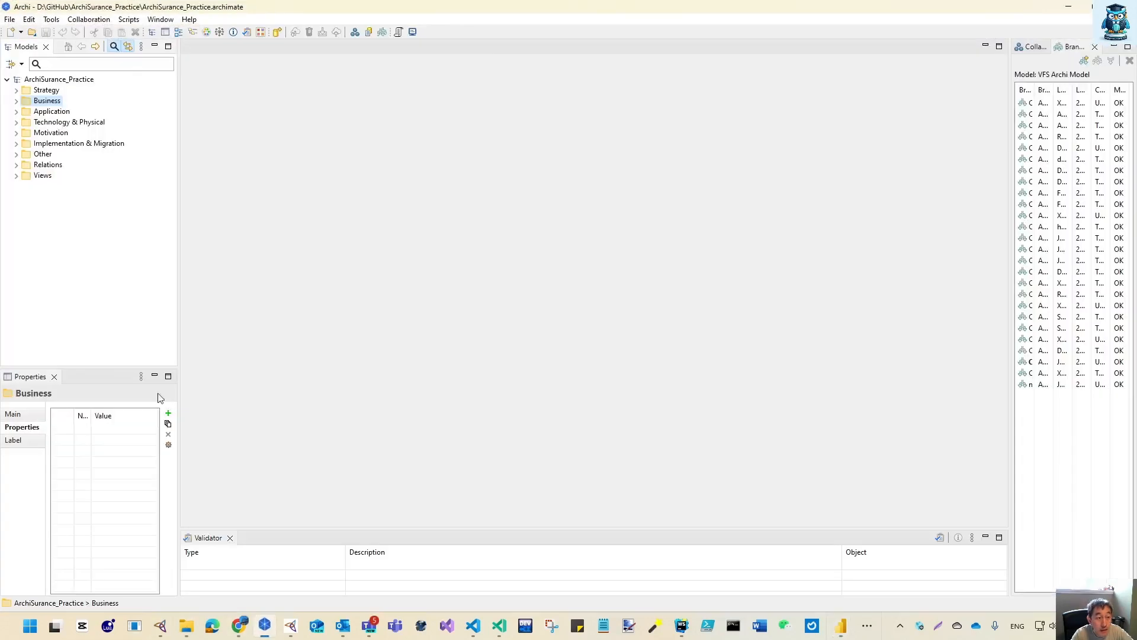
Switch to Archi, examine the contents of the Views folder and its Phase_A_Vision subfolder, and return to Power BI.
left_click(264, 626)
left_click(17, 176)
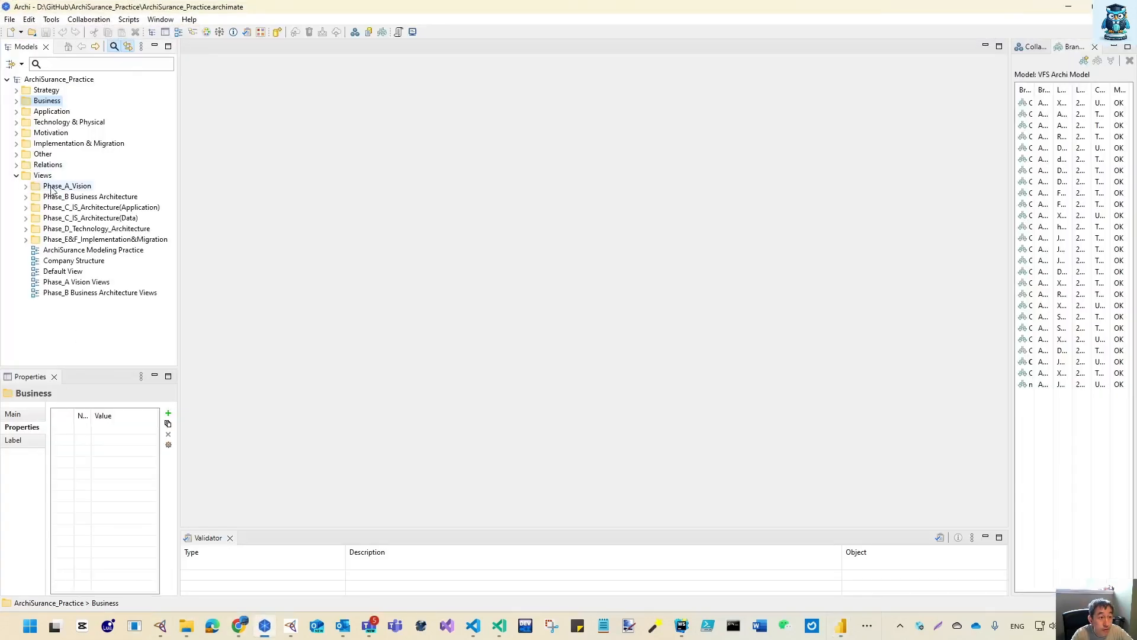
left_click(27, 187)
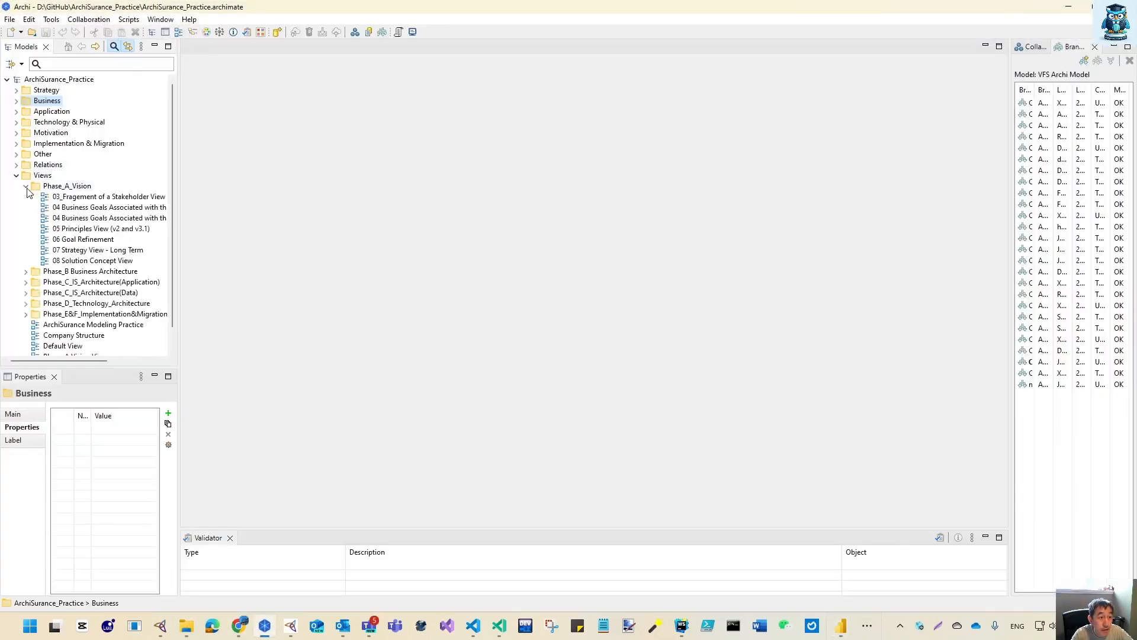
left_click(1069, 8)
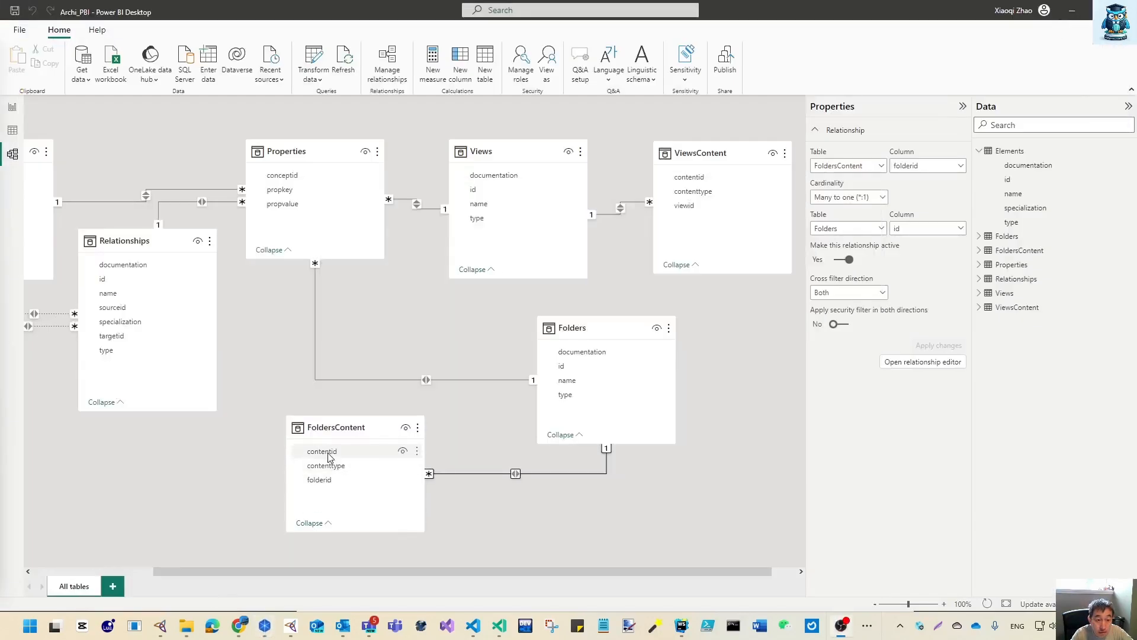
Relate the FoldersContent contentid column to the id columns of Views, Elements, Relationships and Folders.
left_click_drag(324, 457, 488, 192)
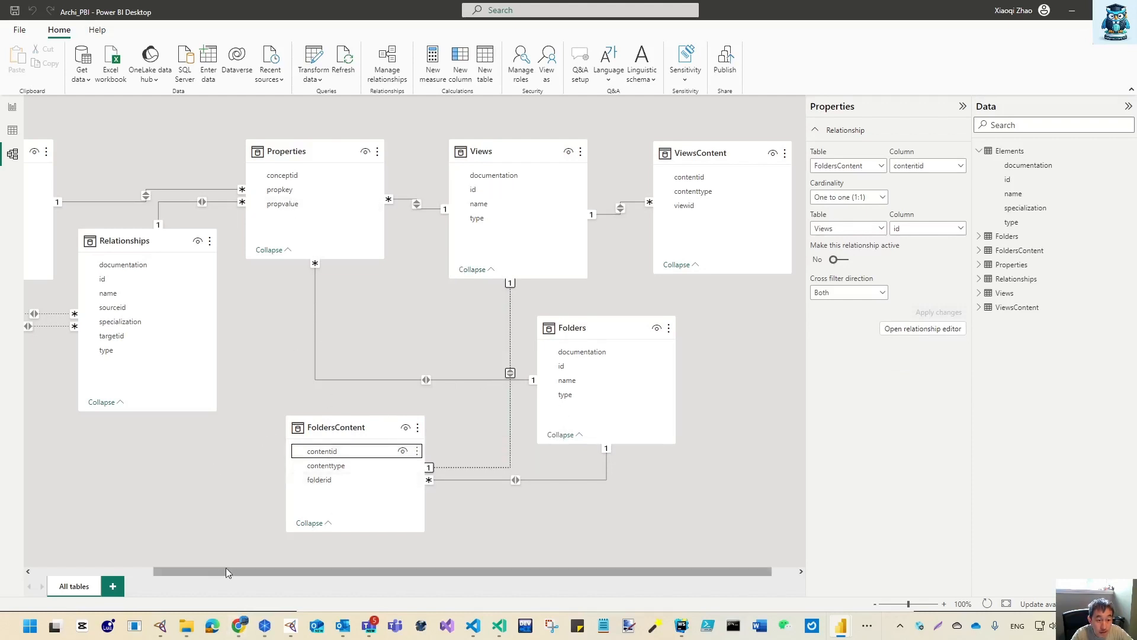
left_click_drag(226, 569, 80, 569)
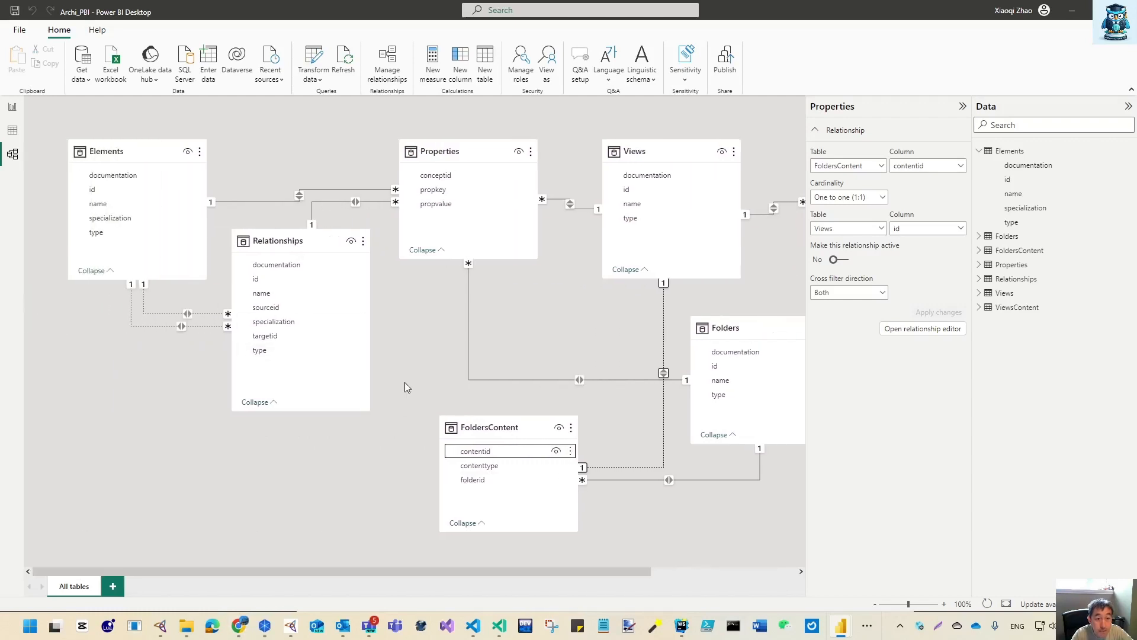
left_click_drag(97, 190, 477, 453)
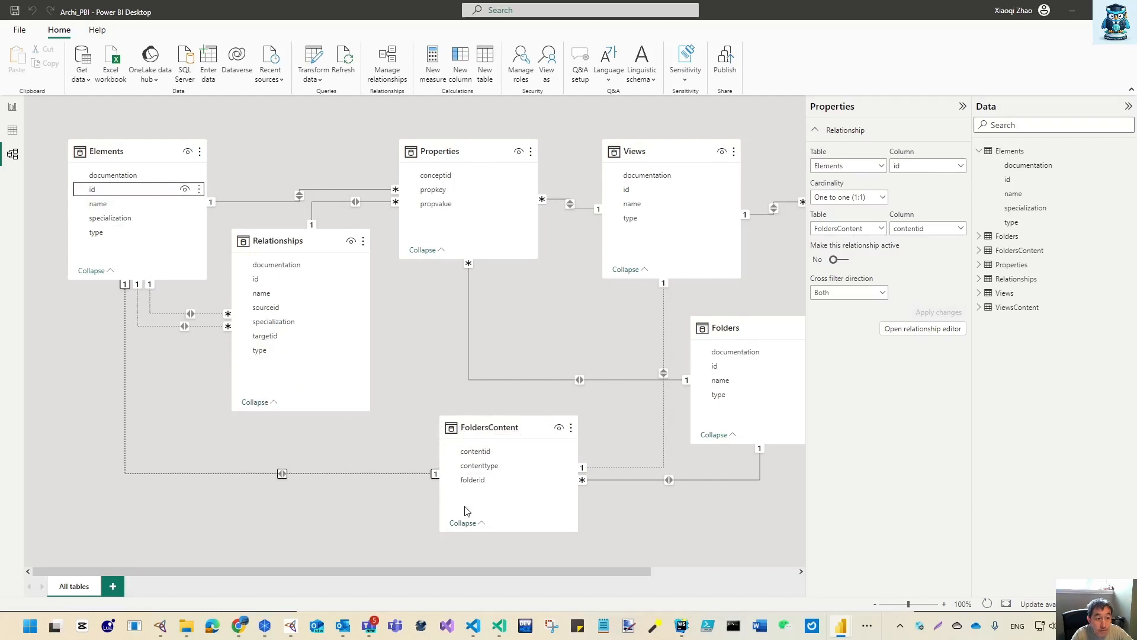
left_click_drag(258, 280, 467, 455)
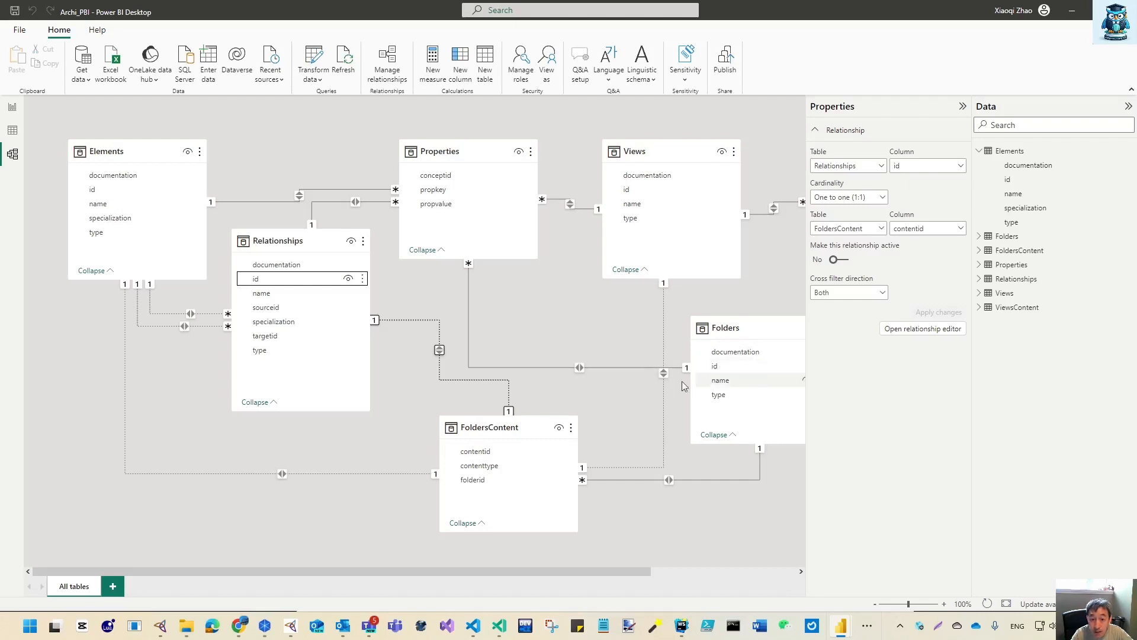
left_click_drag(483, 451, 734, 367)
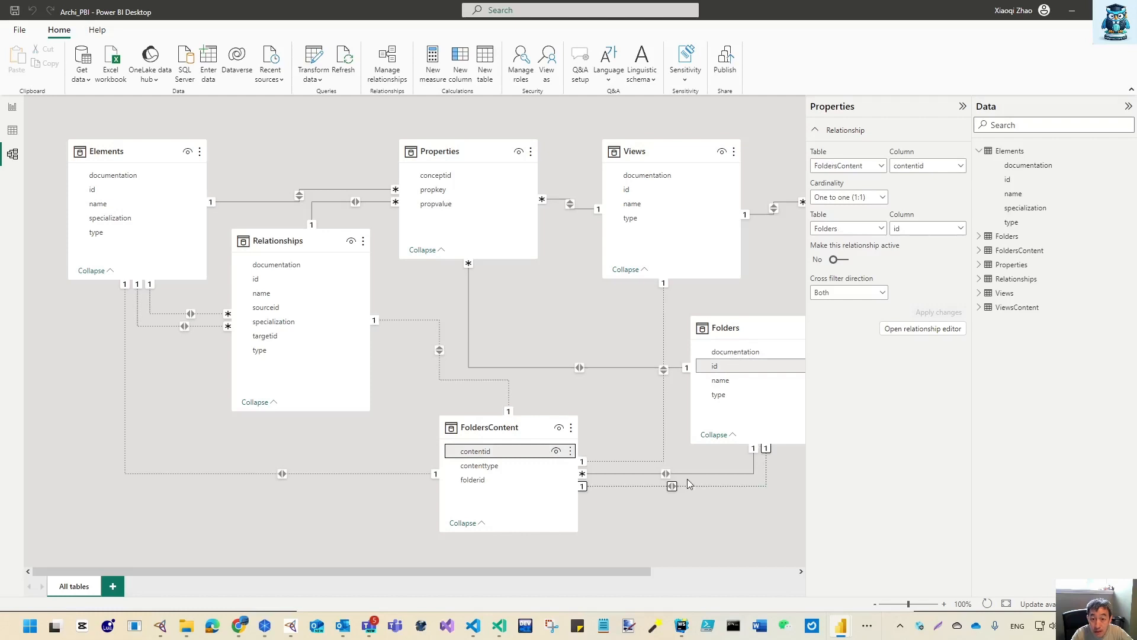
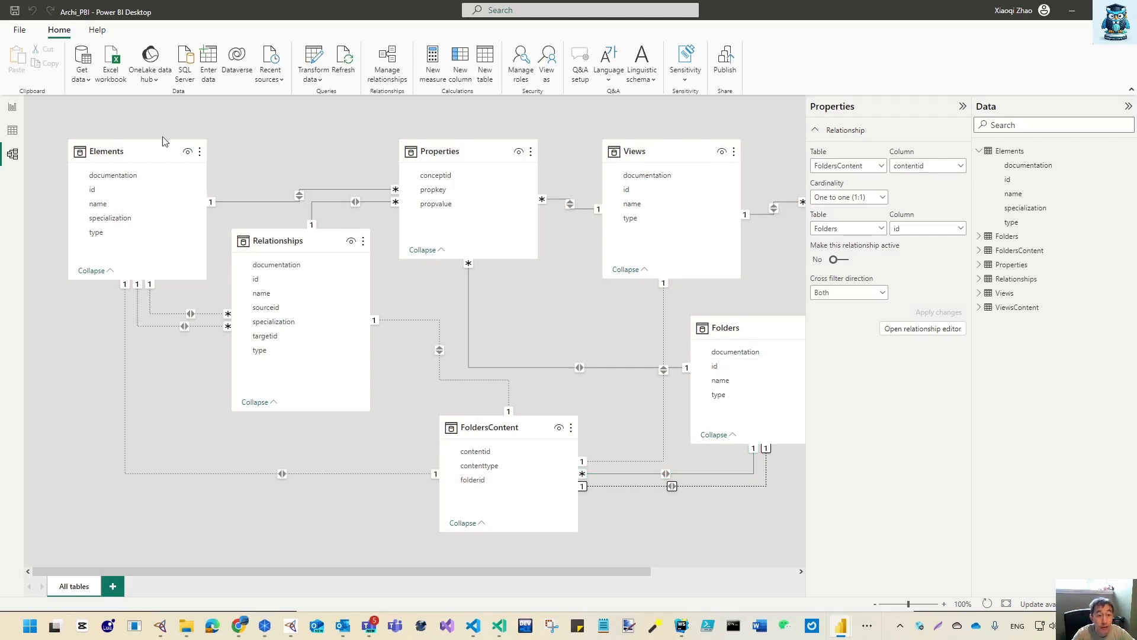
Rearrange the diagram by lowering Properties, nudging Views toward it, moving ViewsContent below Elements, and raising Relationships slightly.
left_click_drag(494, 153, 506, 221)
left_click_drag(644, 150, 626, 150)
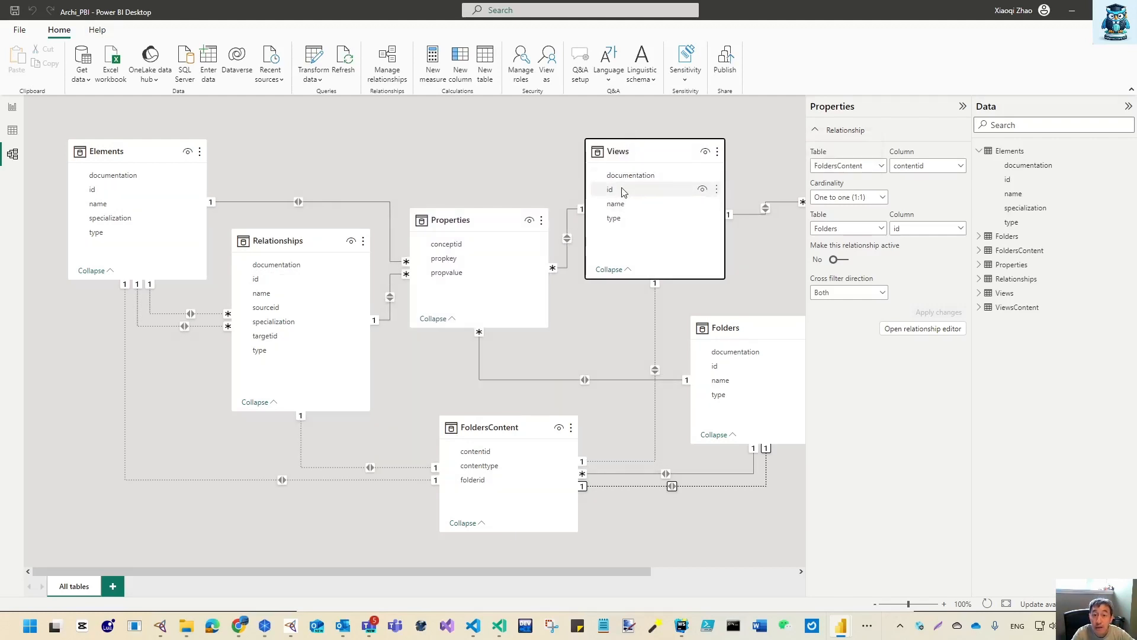
left_click_drag(649, 571, 799, 571)
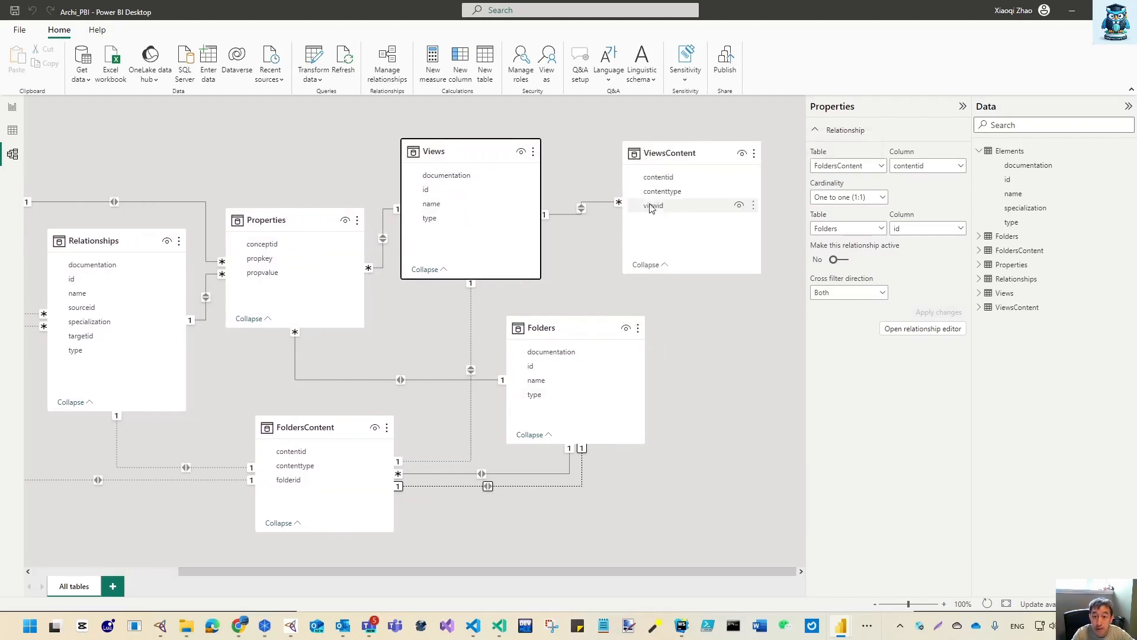
left_click_drag(680, 152, 176, 464)
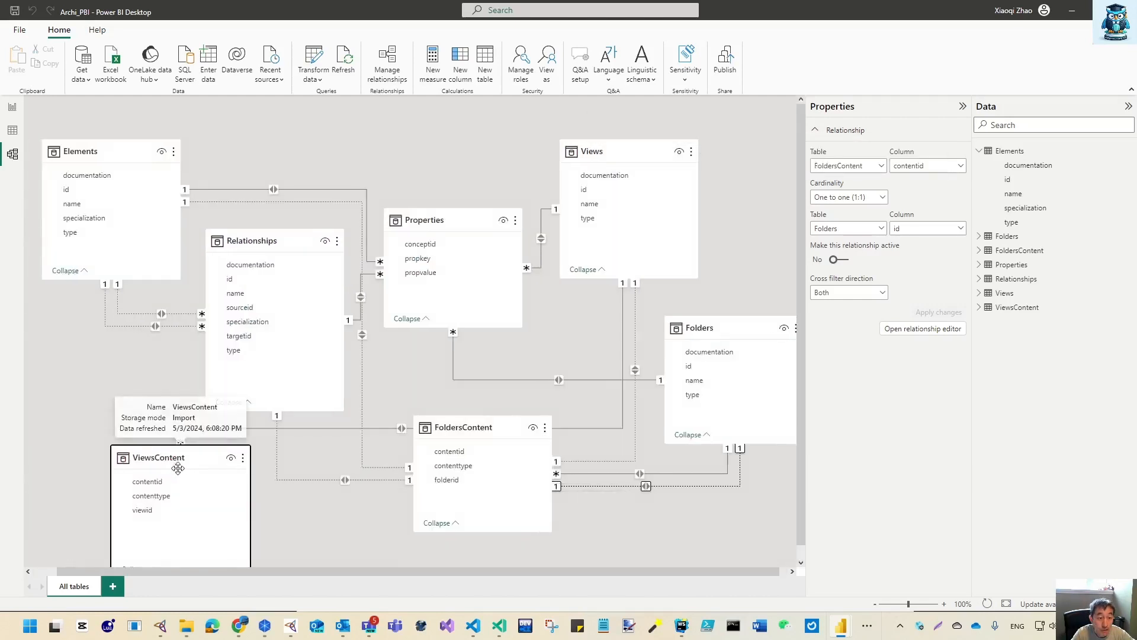
left_click(278, 243)
left_click_drag(279, 242, 278, 225)
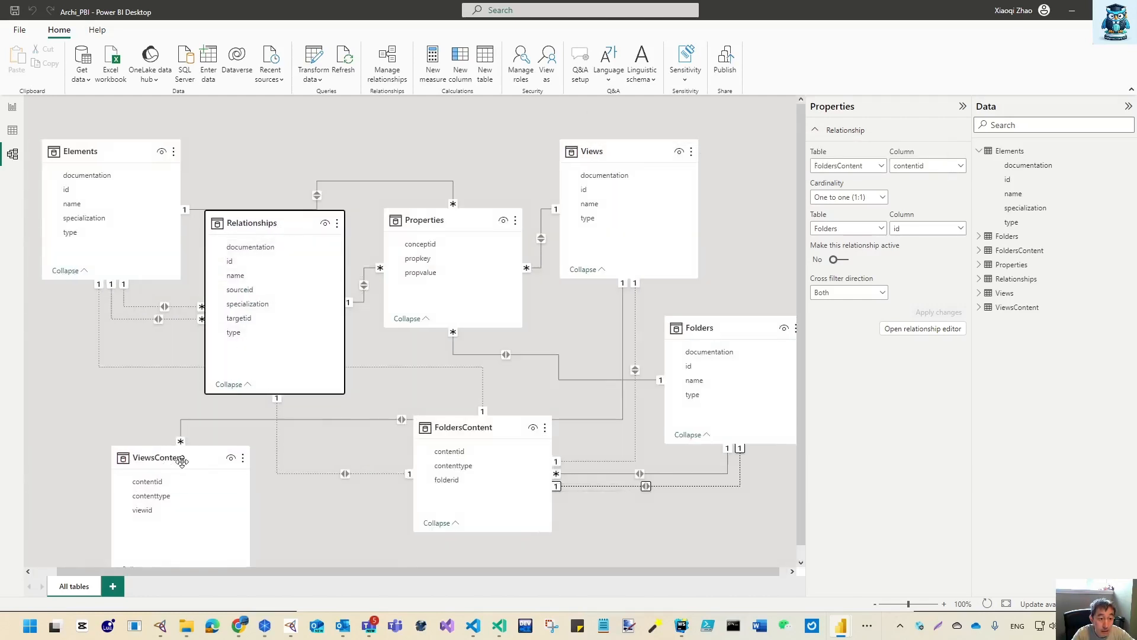
Rearrange the model diagram by moving the ViewsContent table slightly up and the FoldersContent table slightly down.
left_click_drag(182, 462, 177, 440)
left_click(476, 432)
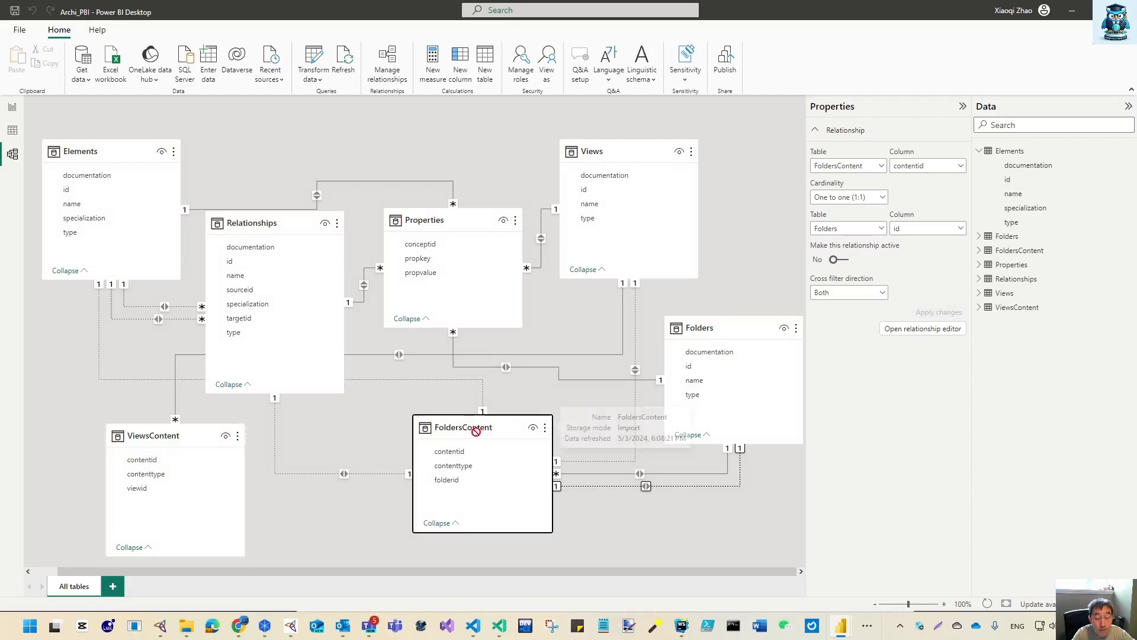
left_click_drag(476, 431, 461, 455)
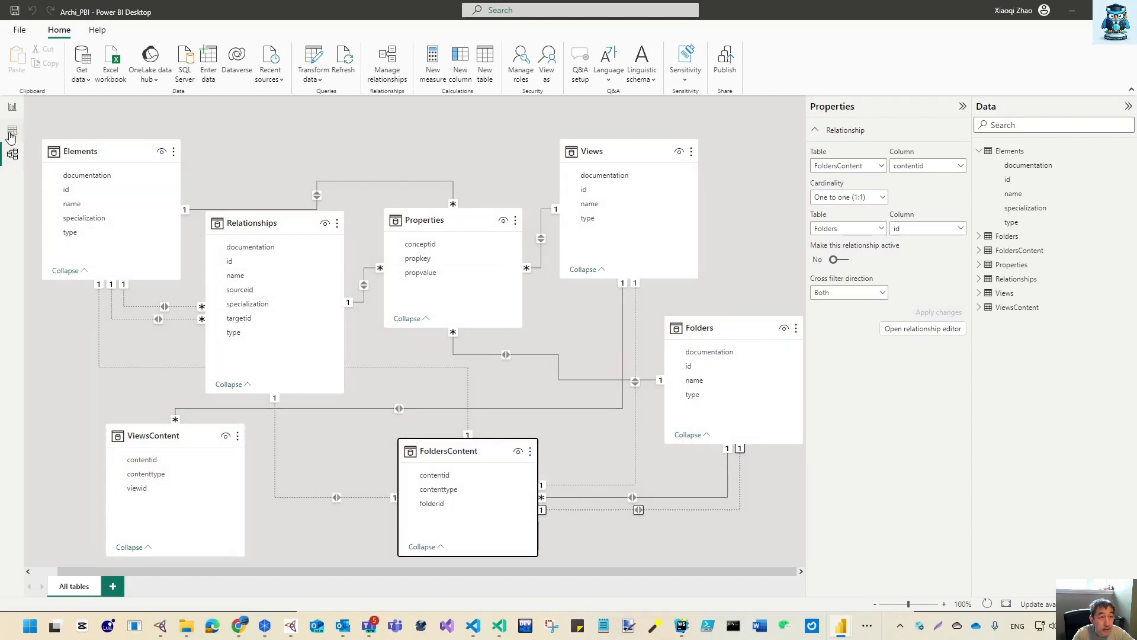
Switch to Archi, open the Phase_A Vision Views diagram to examine the views placed in it, and return to Power BI Desktop.
left_click(265, 627)
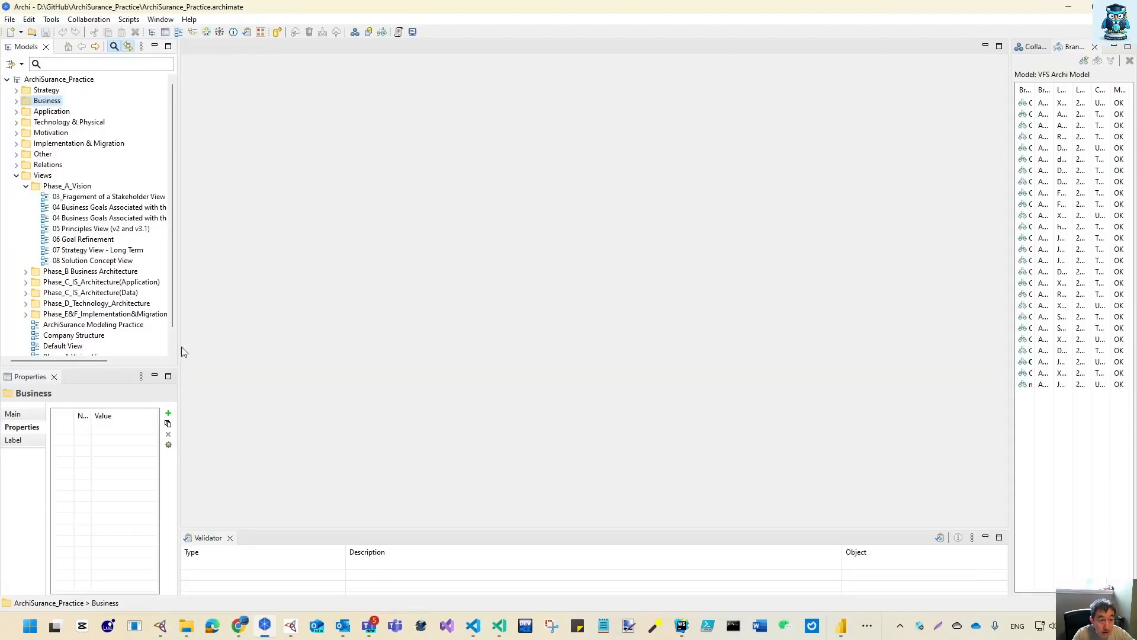
scroll(58, 343, "down", 1)
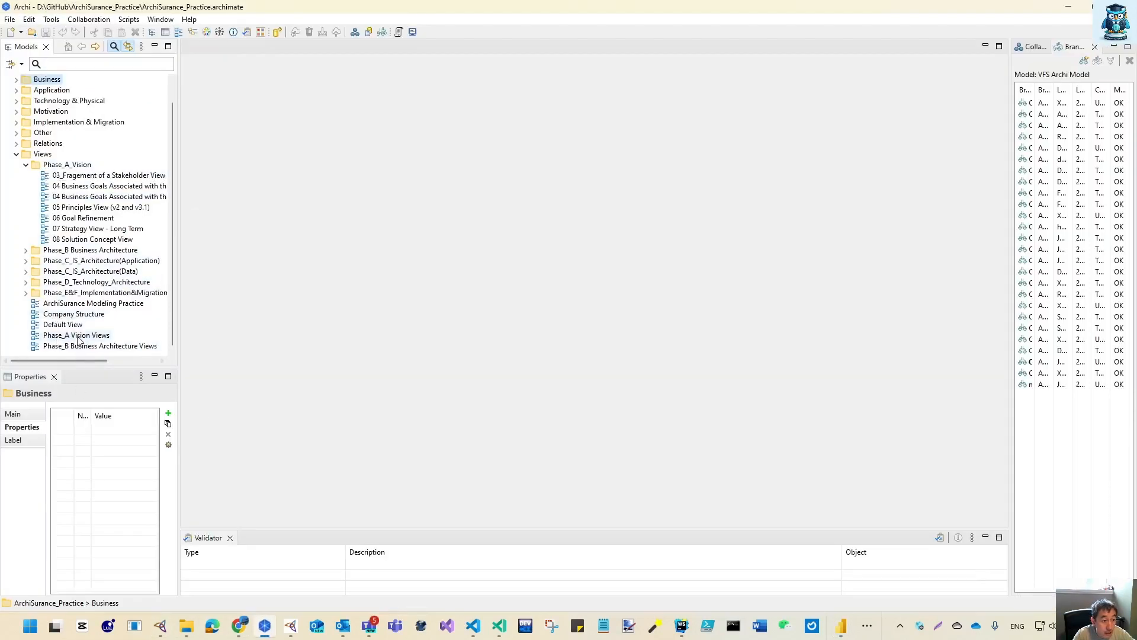
double_click(78, 335)
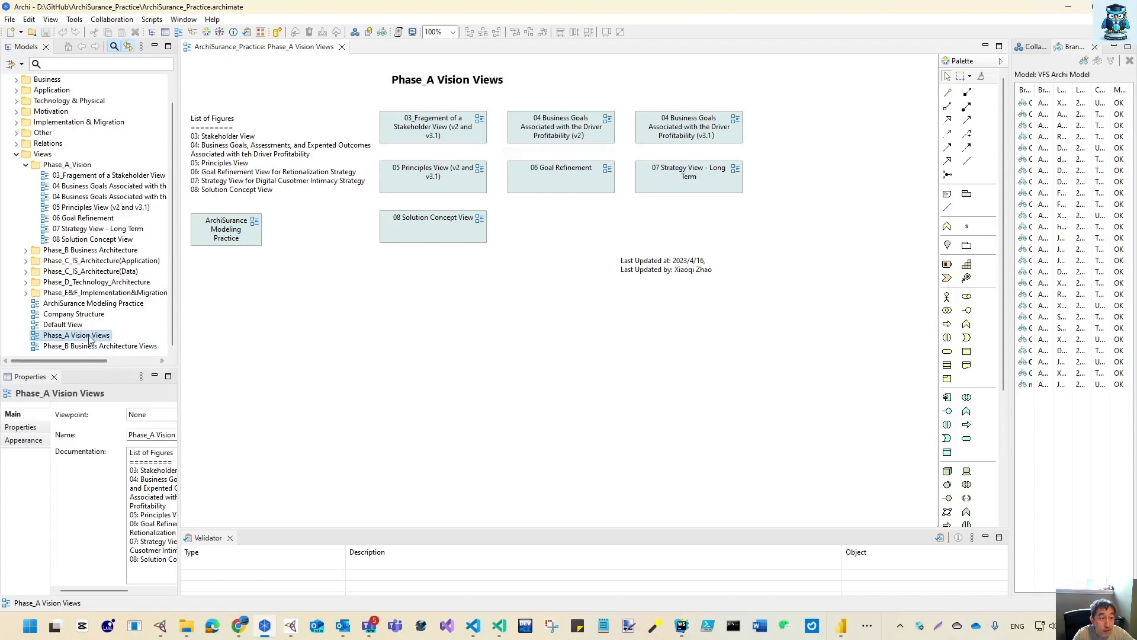
left_click(1070, 8)
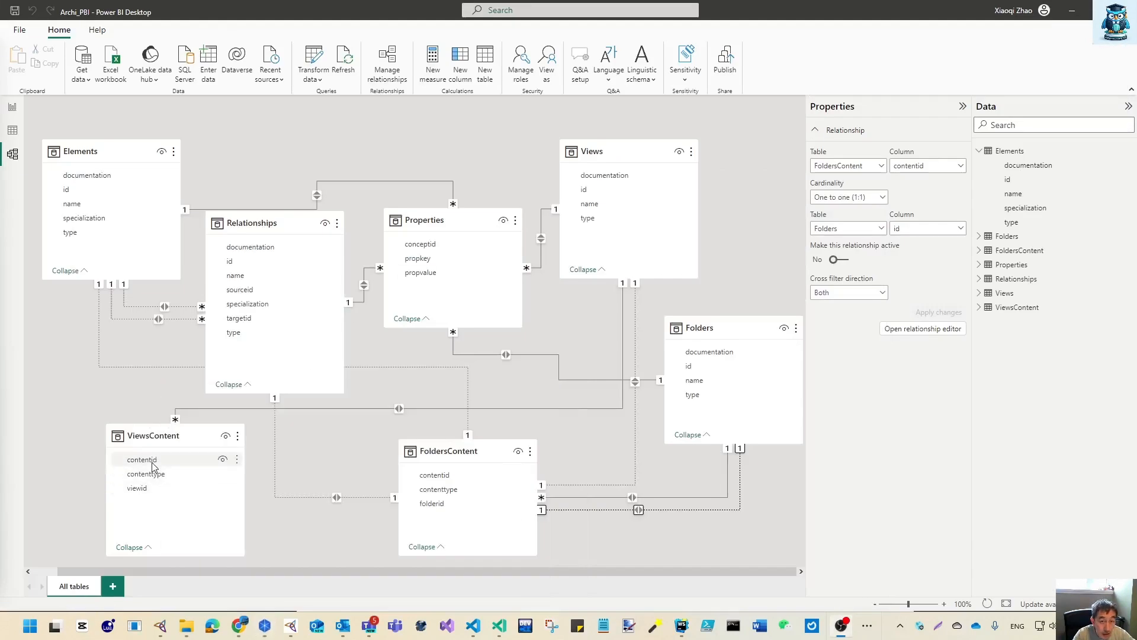
Relate contentid of ViewsContent to id of Views, and also to id of Elements with cross filter direction Both.
left_click_drag(153, 466, 627, 200)
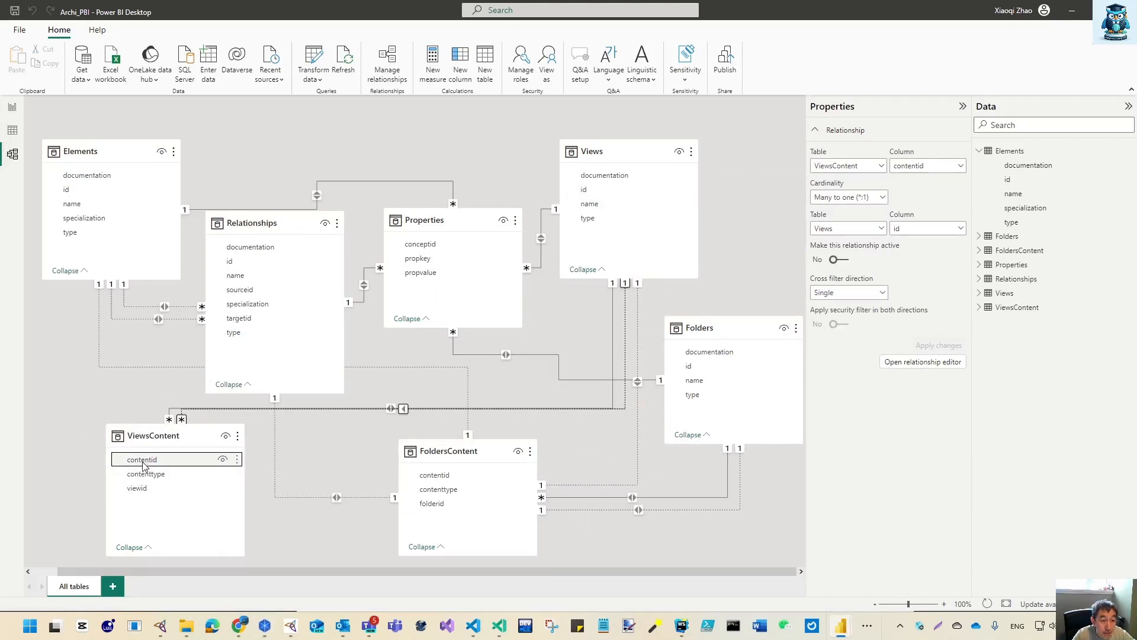
left_click_drag(141, 463, 72, 192)
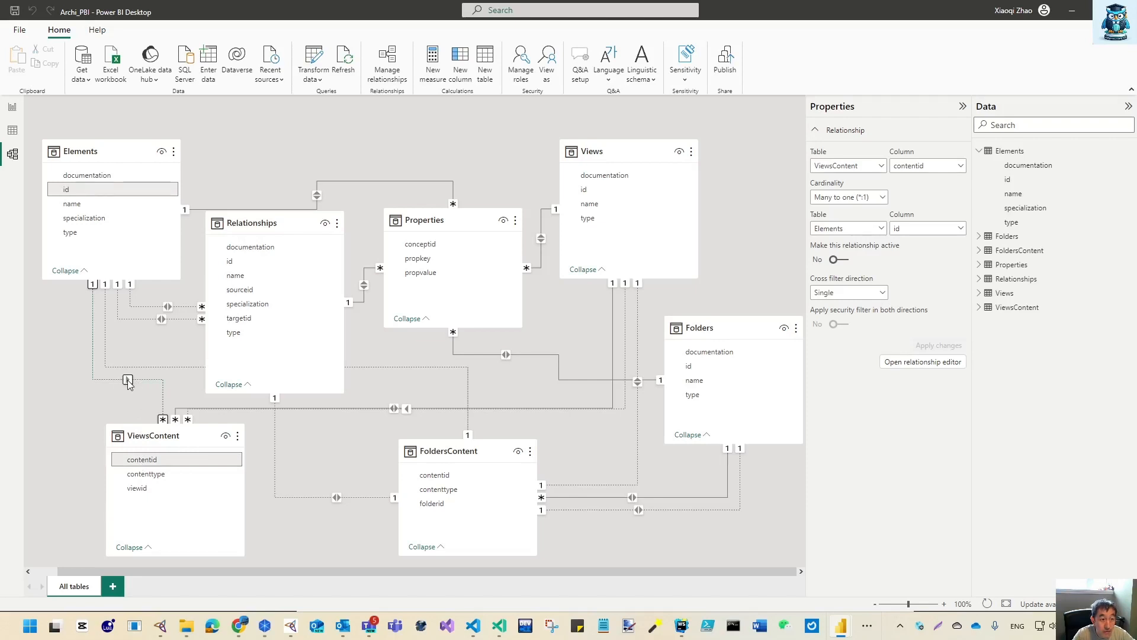
left_click(848, 292)
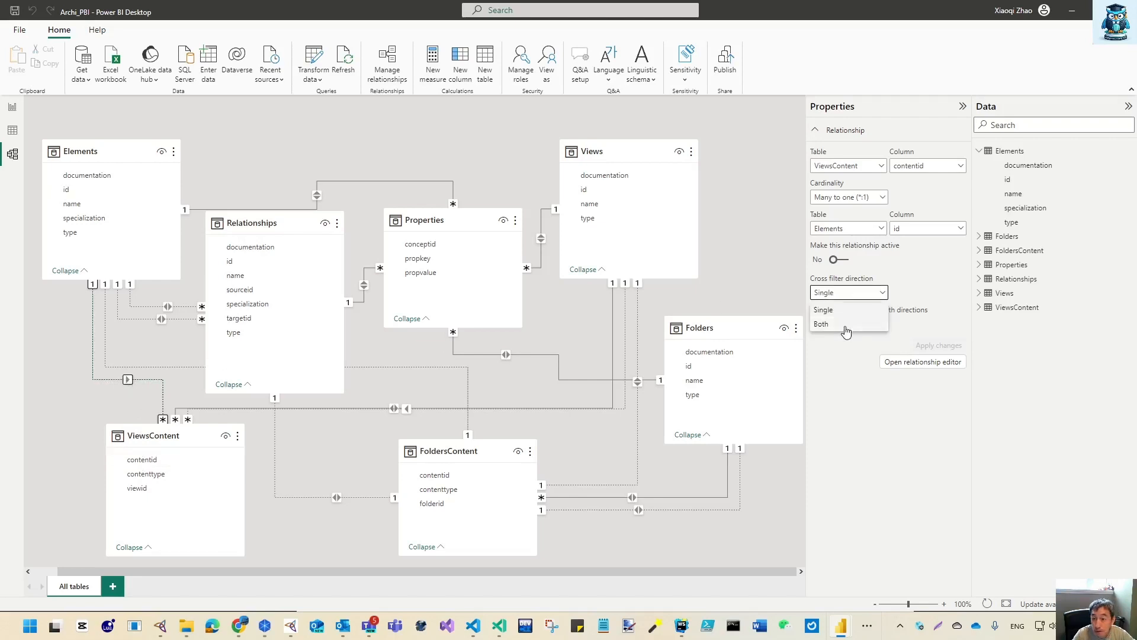
left_click(827, 320)
left_click(945, 349)
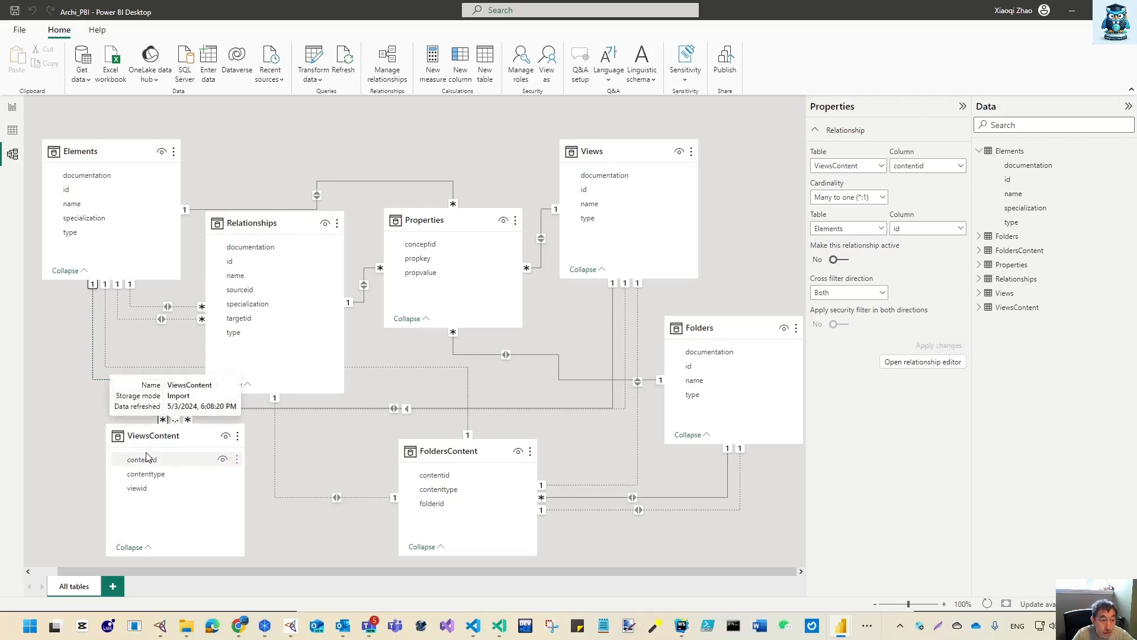
Relate contentid of ViewsContent to id of Relationships and apply cross filter direction Both.
left_click_drag(143, 463, 247, 264)
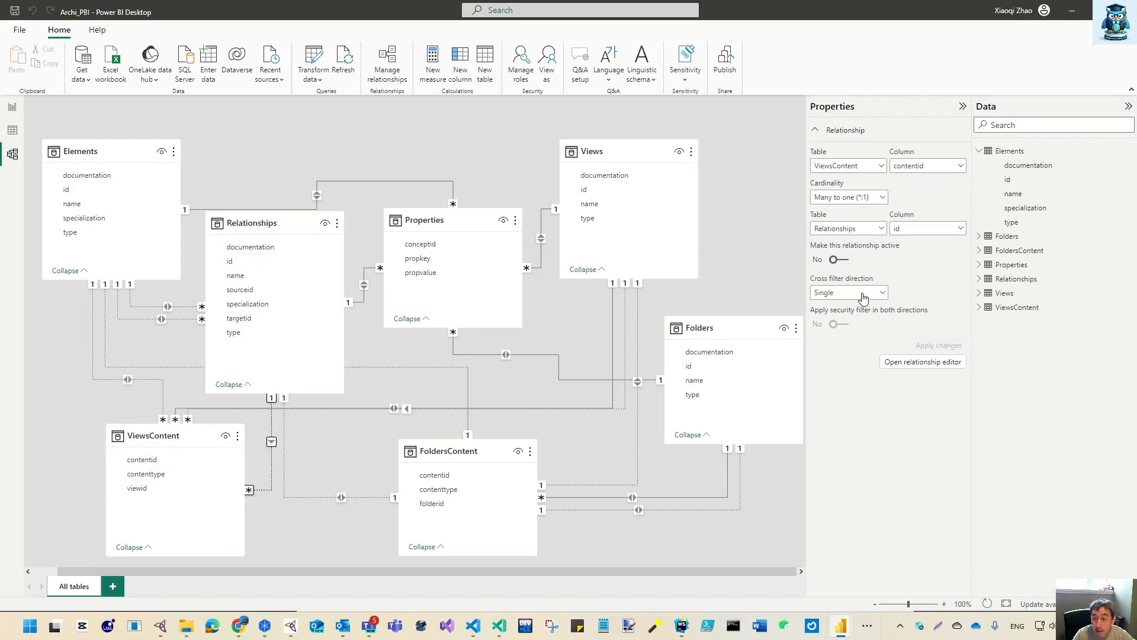
left_click(863, 292)
left_click(850, 324)
left_click(938, 346)
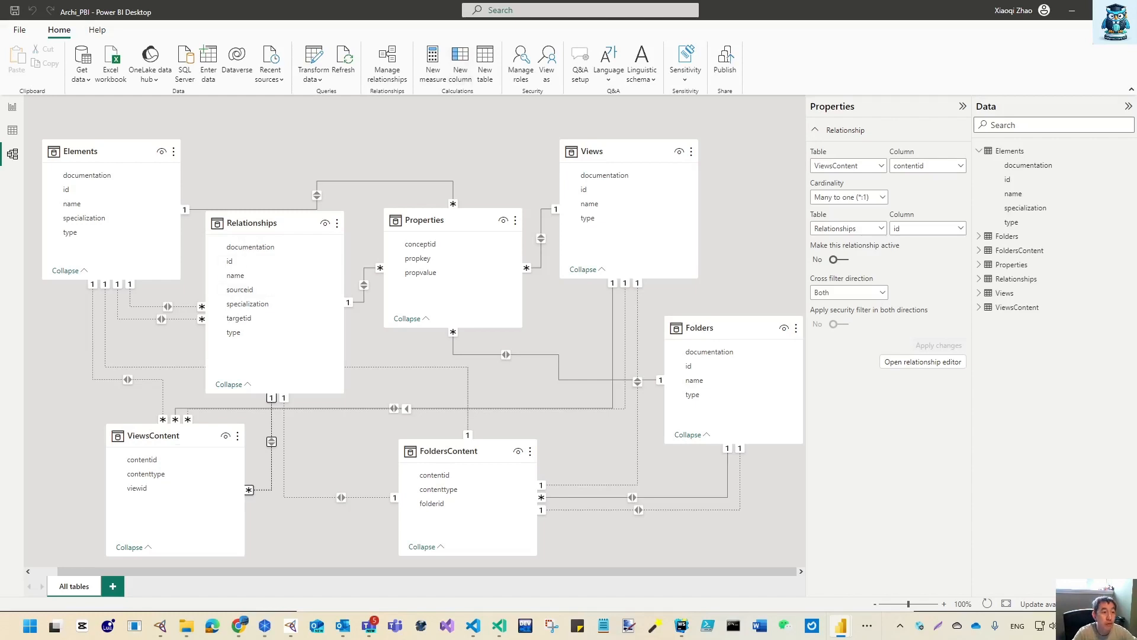
Add a wide, shallow text box across the top of the report page reading "Overview of ArchiSurance Model".
left_click(11, 110)
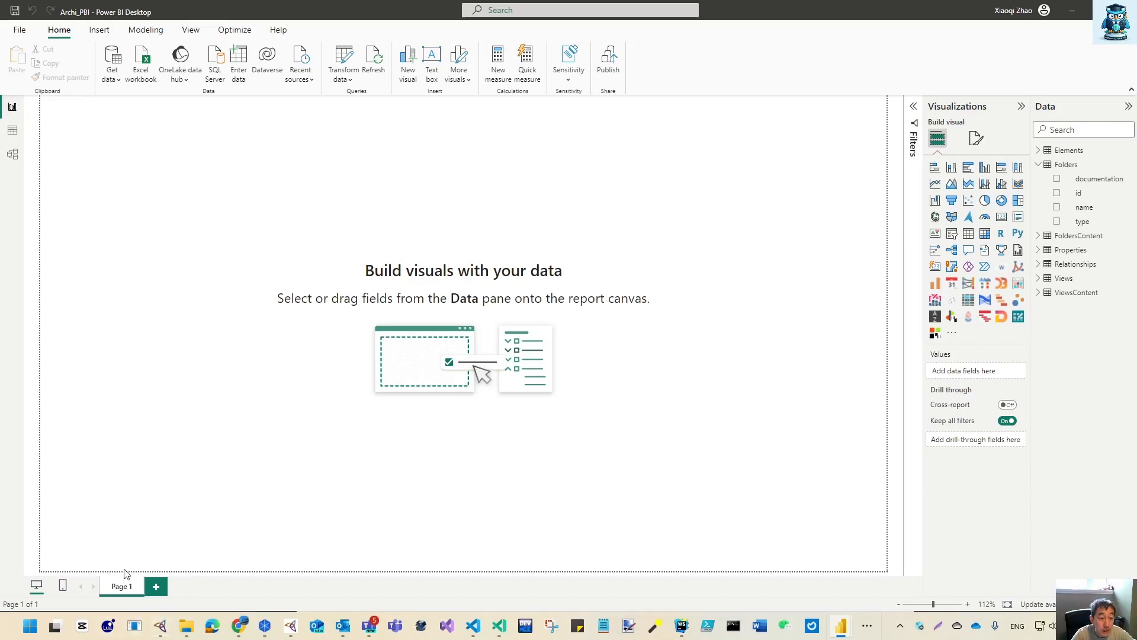
left_click(433, 59)
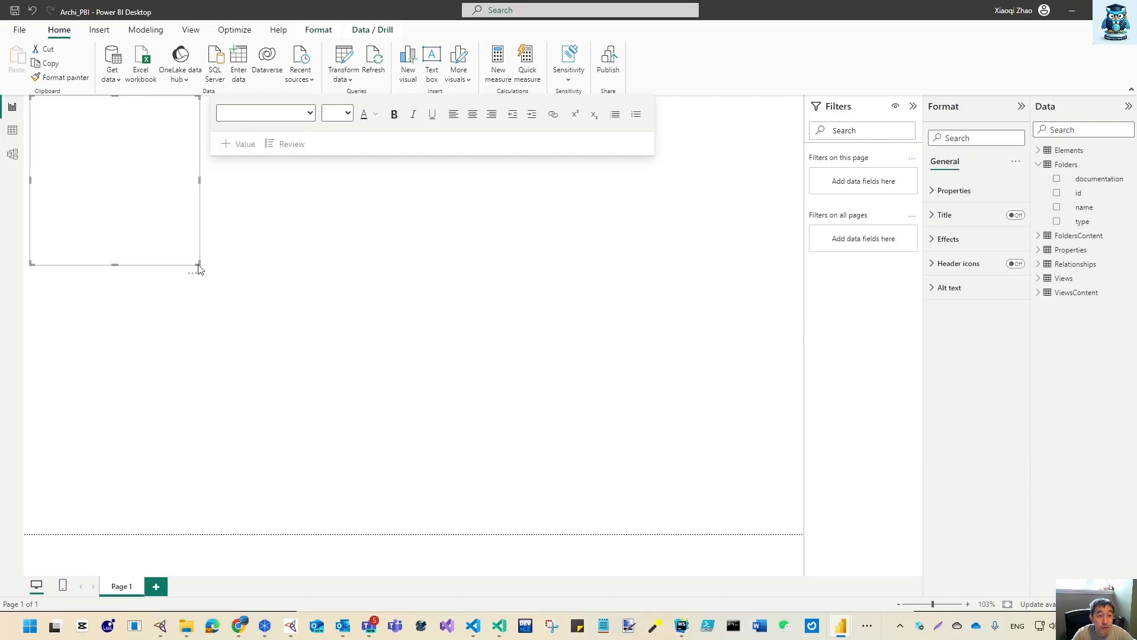
left_click_drag(198, 264, 713, 129)
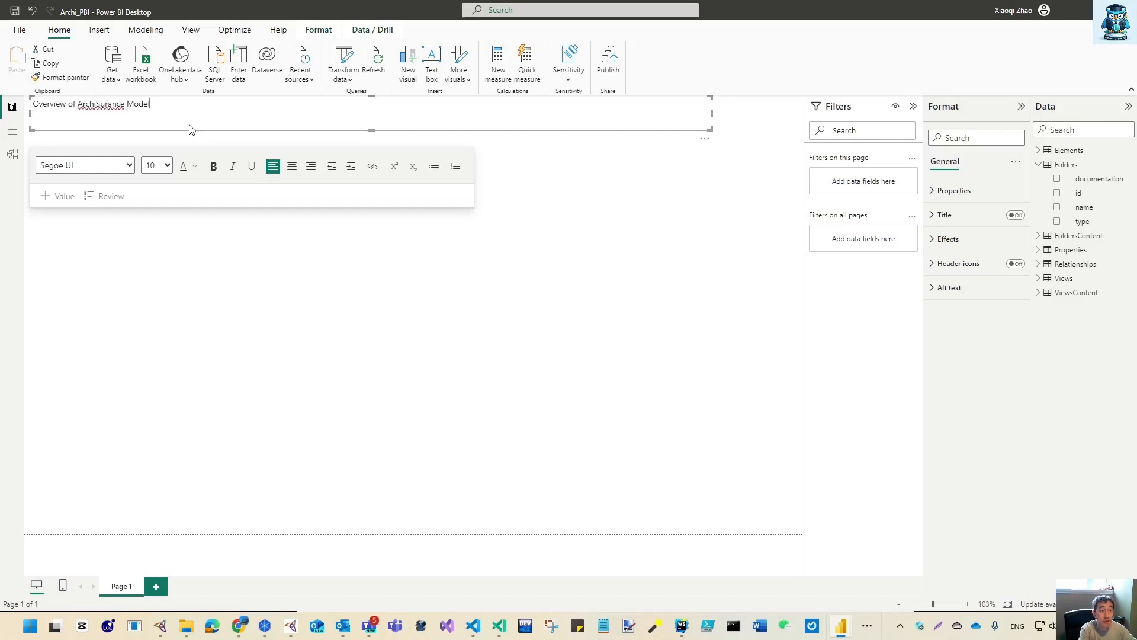
Format the report title as centred, bold, size 14 text and lower the upper edge of its text box slightly.
left_click(292, 167)
left_click_drag(437, 103, 294, 101)
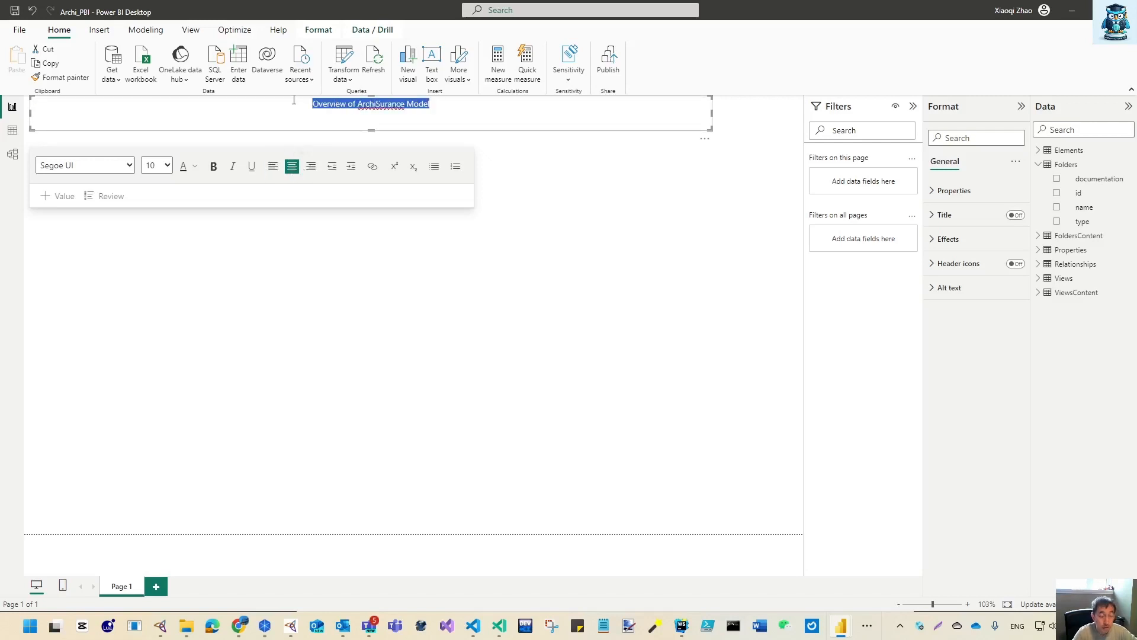
key("ctrl+b")
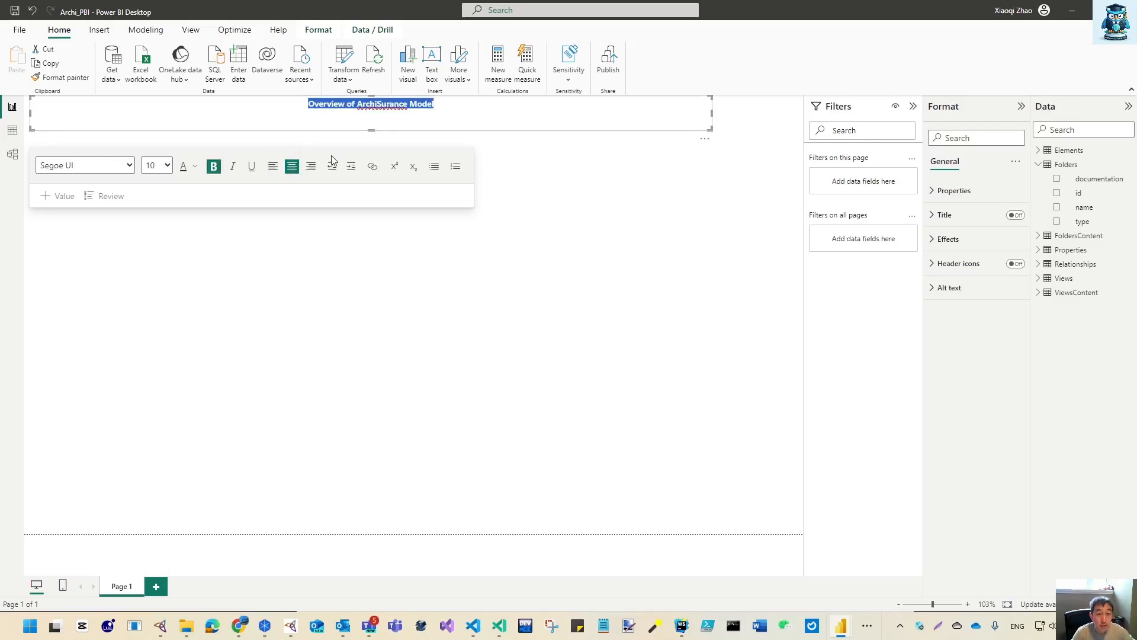
left_click(160, 165)
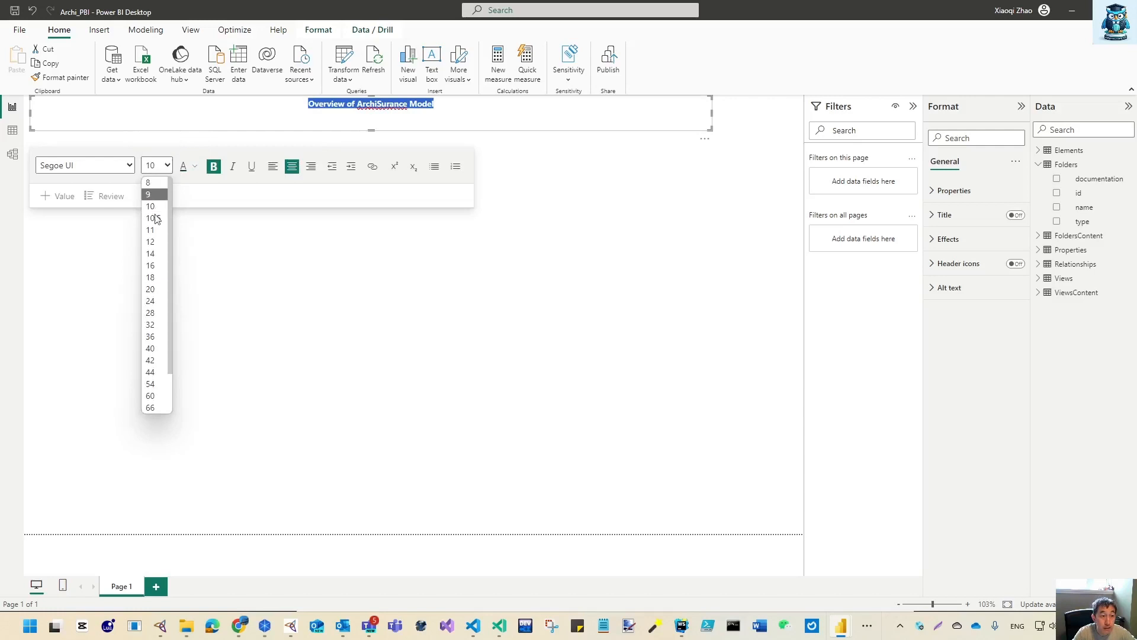
left_click(150, 253)
left_click_drag(372, 96, 371, 108)
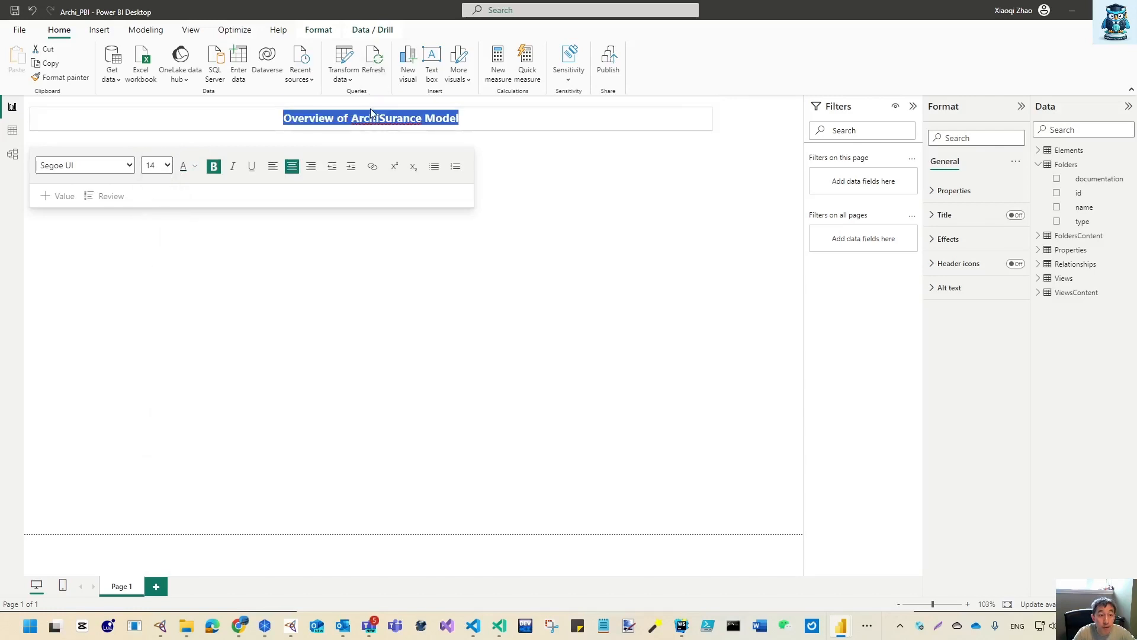
left_click(373, 248)
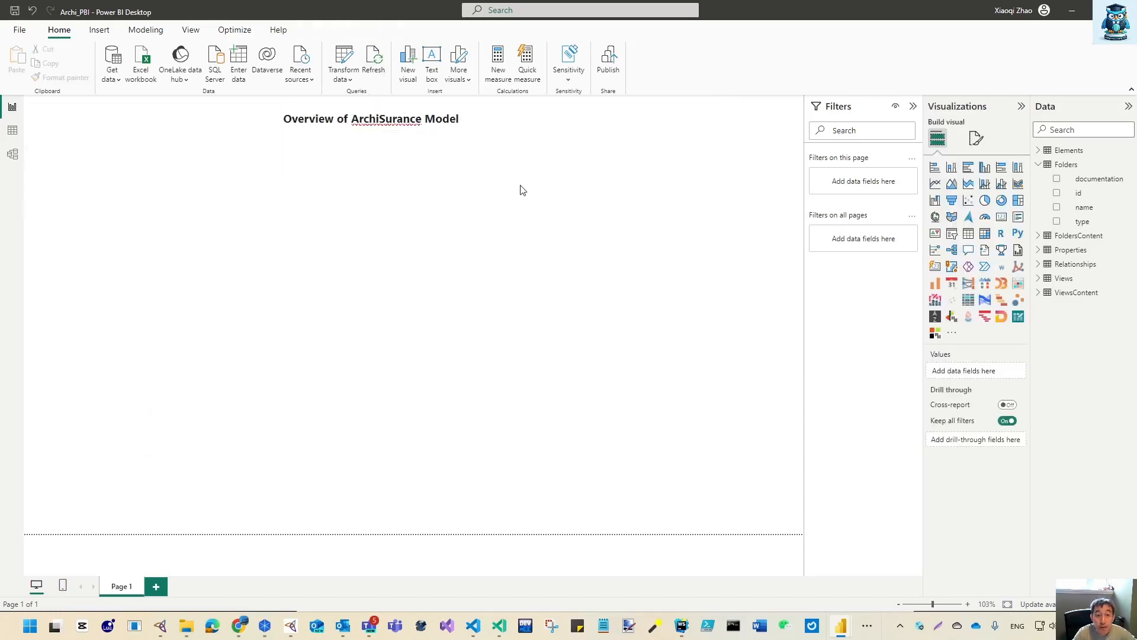
Add a narrow card visual below the title showing the id field of the Elements table.
left_click(1002, 218)
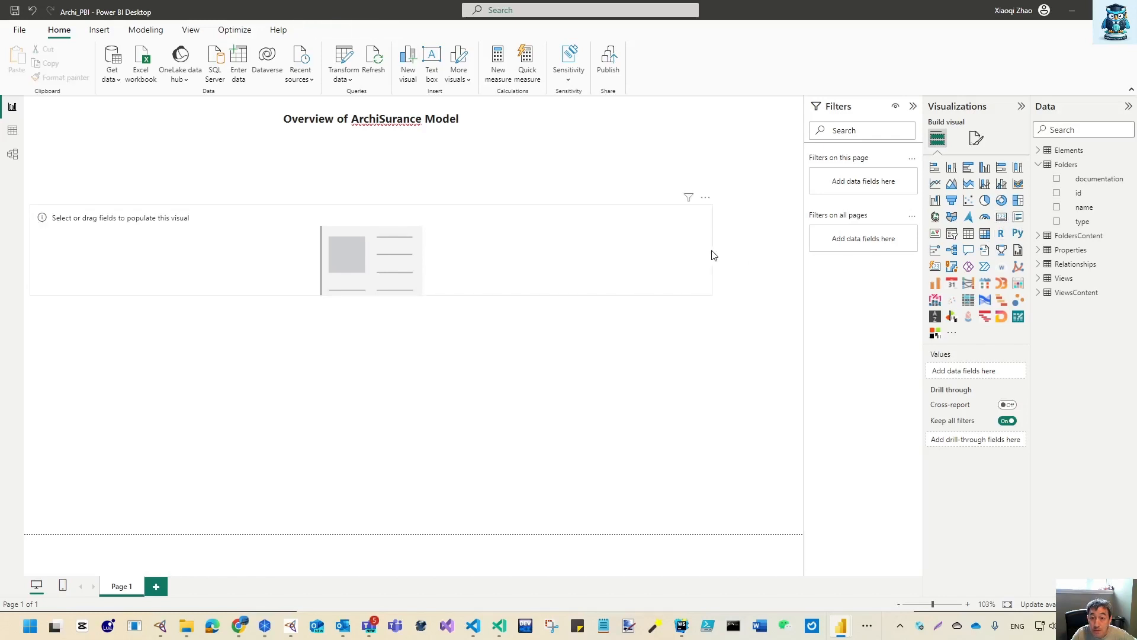
left_click_drag(714, 252, 219, 239)
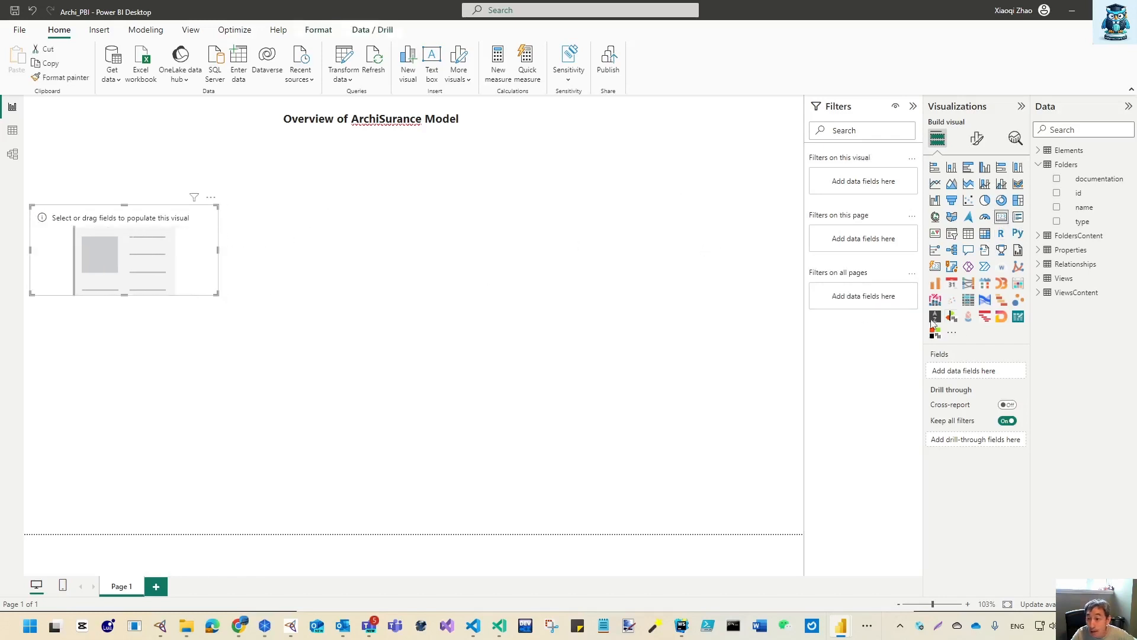
left_click(1041, 166)
left_click(1040, 151)
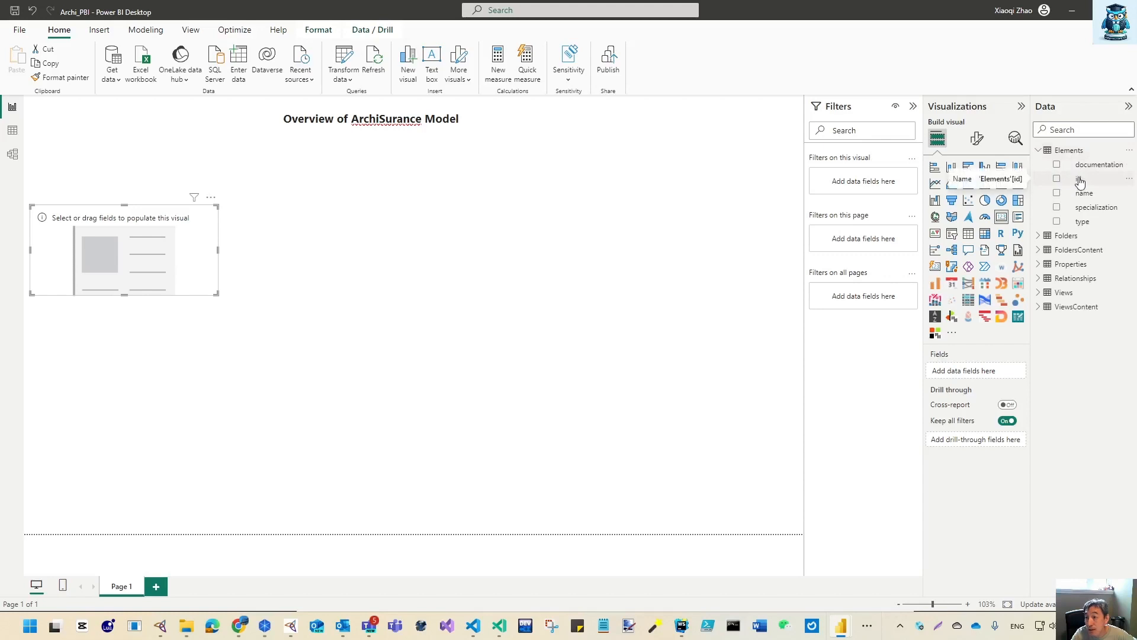
left_click_drag(1079, 181, 970, 368)
left_click_drag(219, 250, 164, 251)
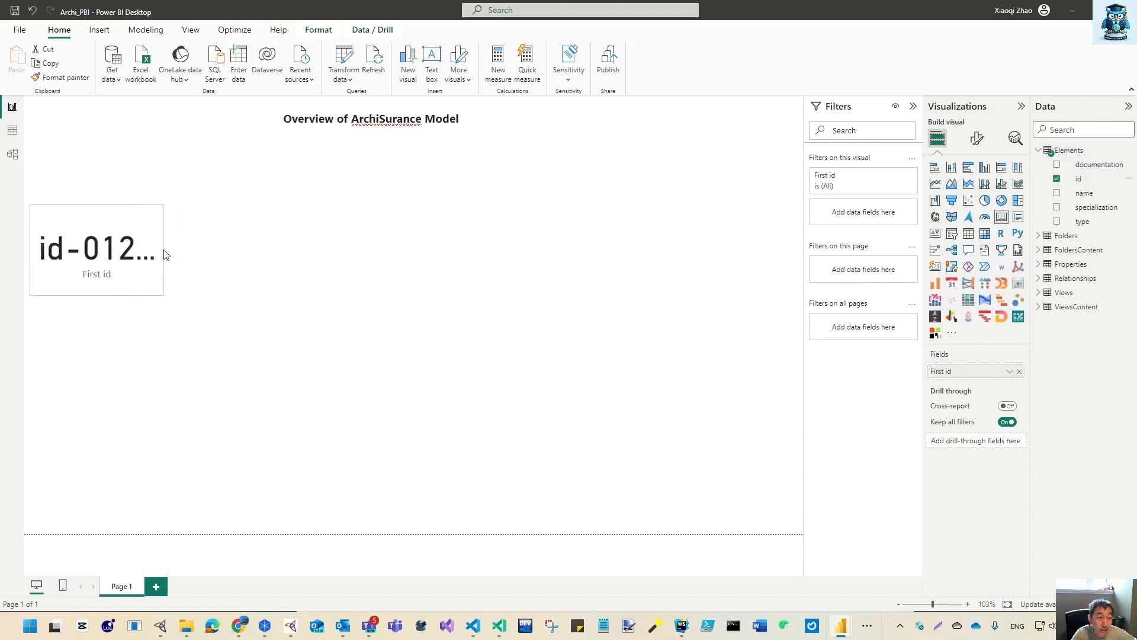
Summarize the card's id field as Count (Distinct) and check the chosen aggregation.
left_click(1009, 372)
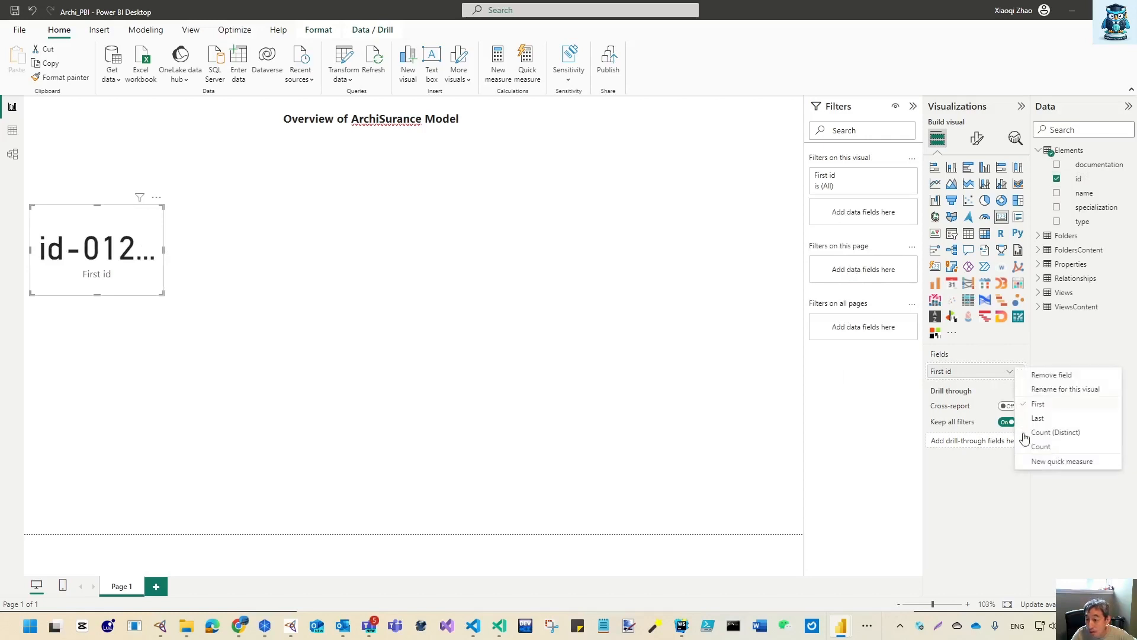
left_click(1041, 446)
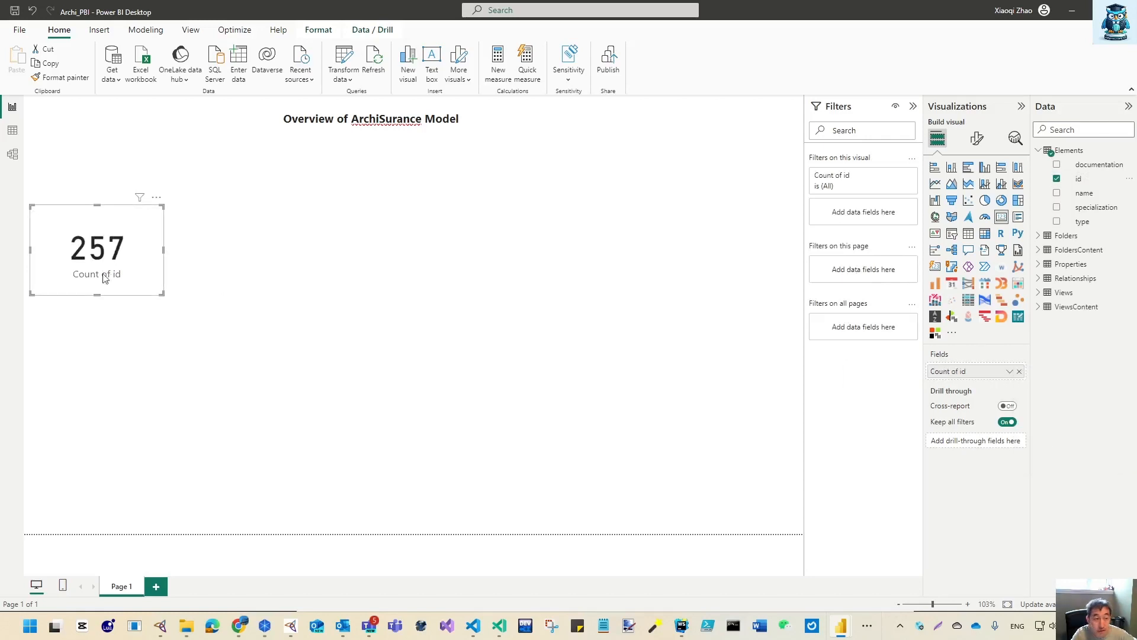
left_click(970, 375)
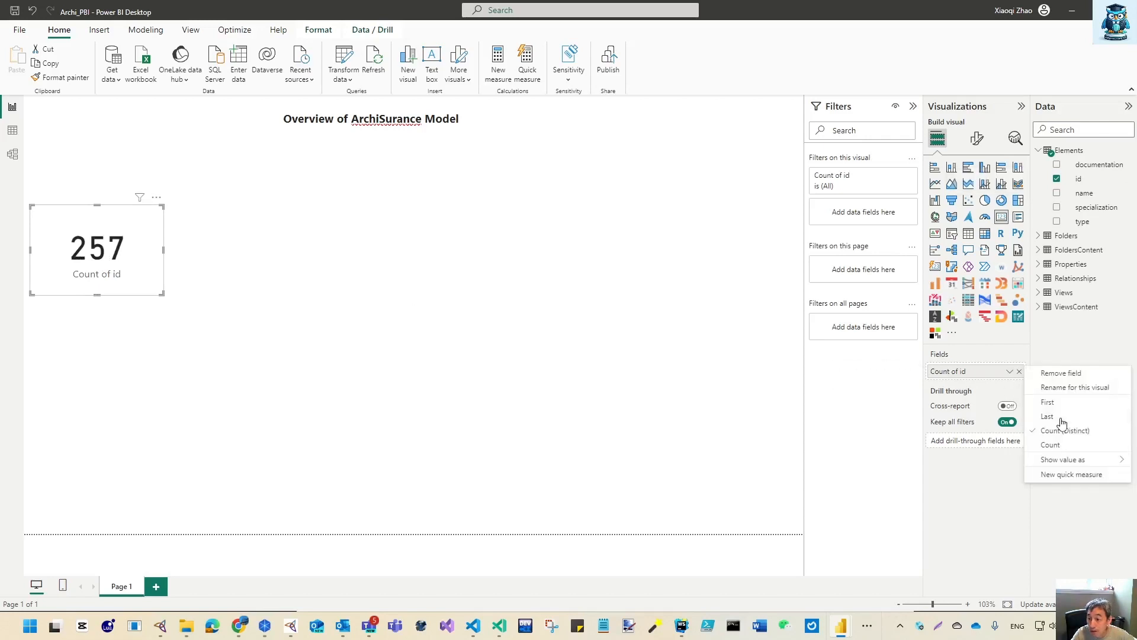
Rename the id column of the Elements table to elementid.
right_click(1081, 183)
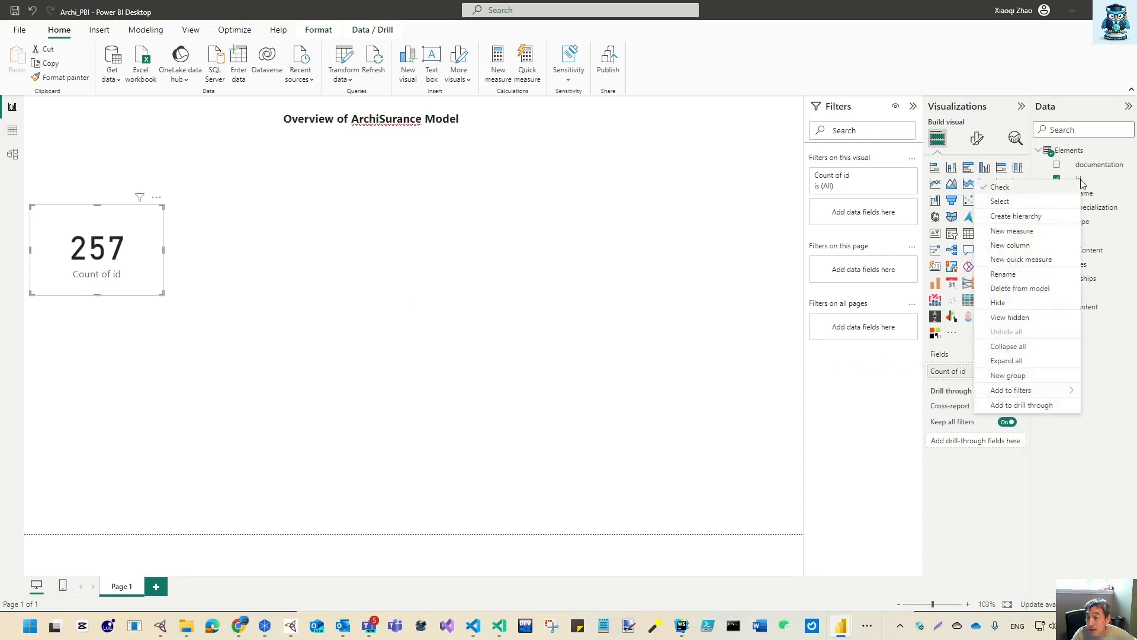
left_click(1031, 276)
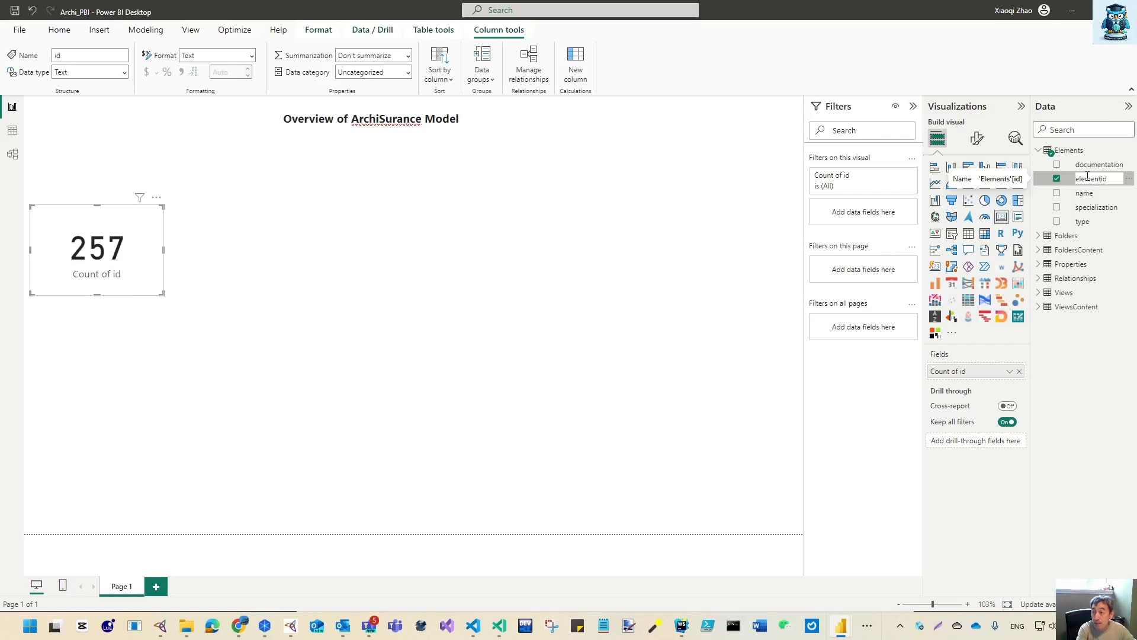
key("Return")
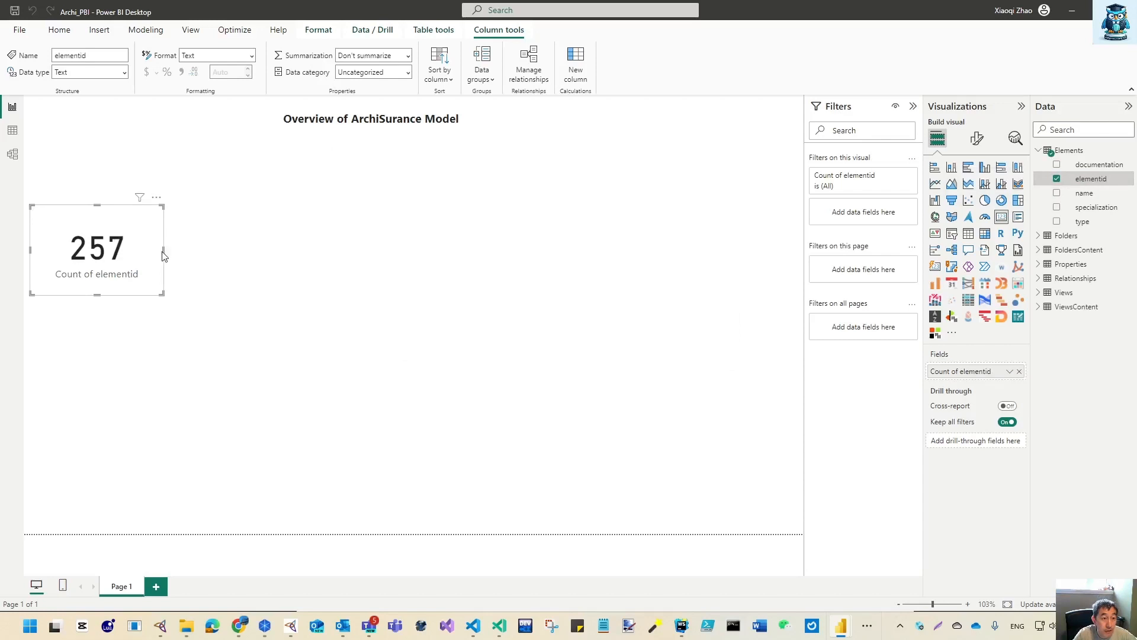
Narrow the element count card further and move it up to just below the report title.
left_click_drag(163, 251, 134, 253)
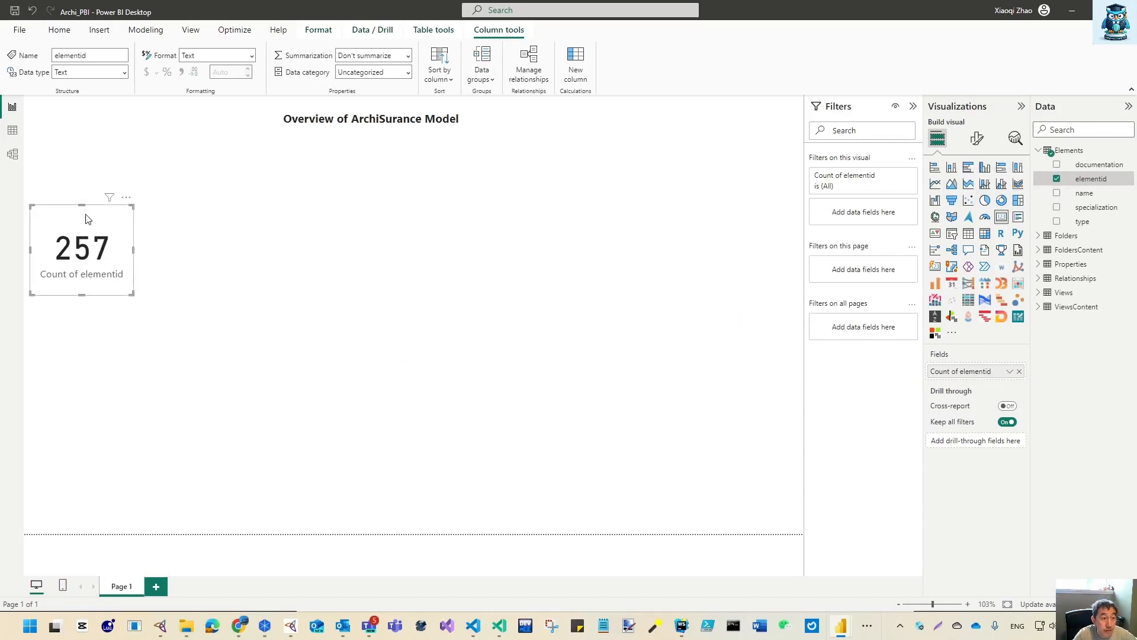
left_click_drag(86, 219, 83, 158)
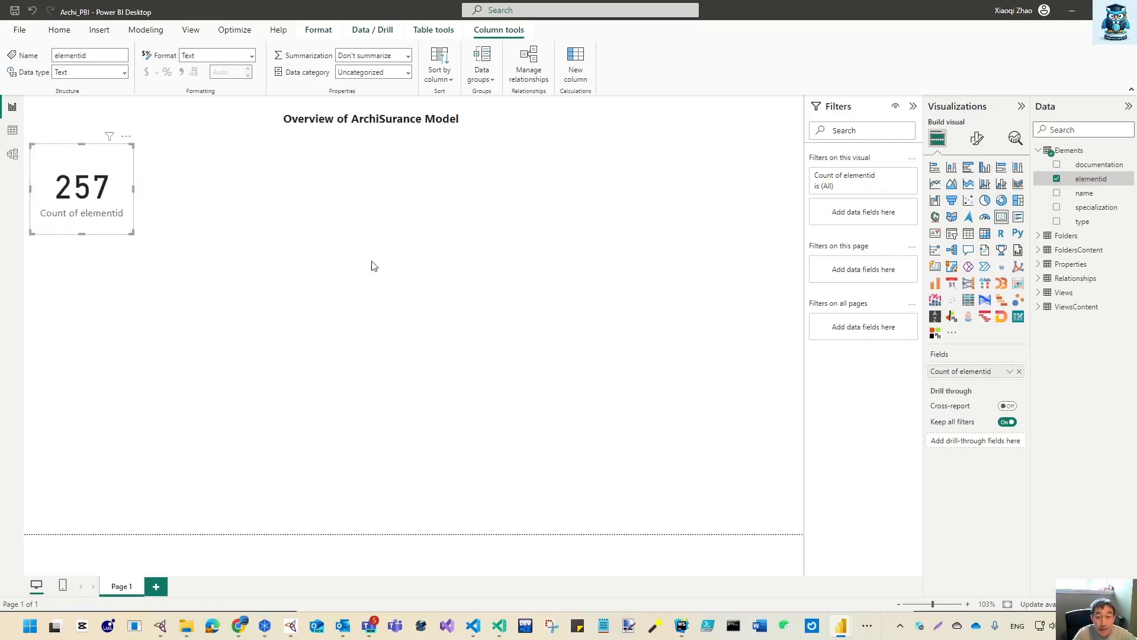
Duplicate the element count card twice and stack the copies beneath the original, aligned along its left edge.
left_click(101, 188)
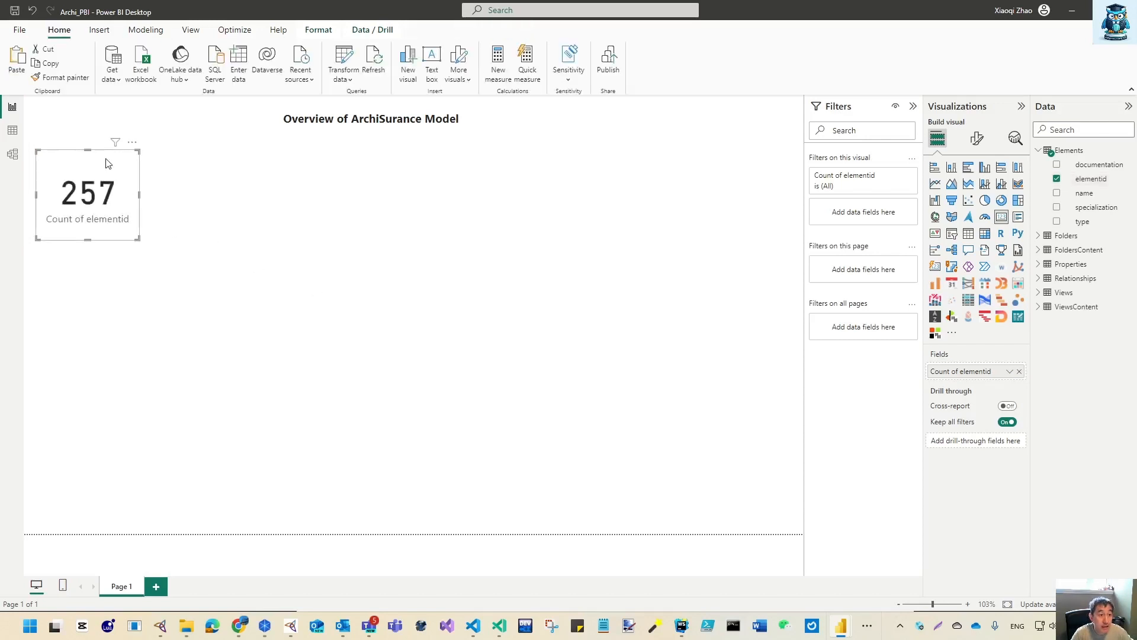
key("ctrl+c")
key("ctrl+v")
left_click_drag(102, 252, 101, 252)
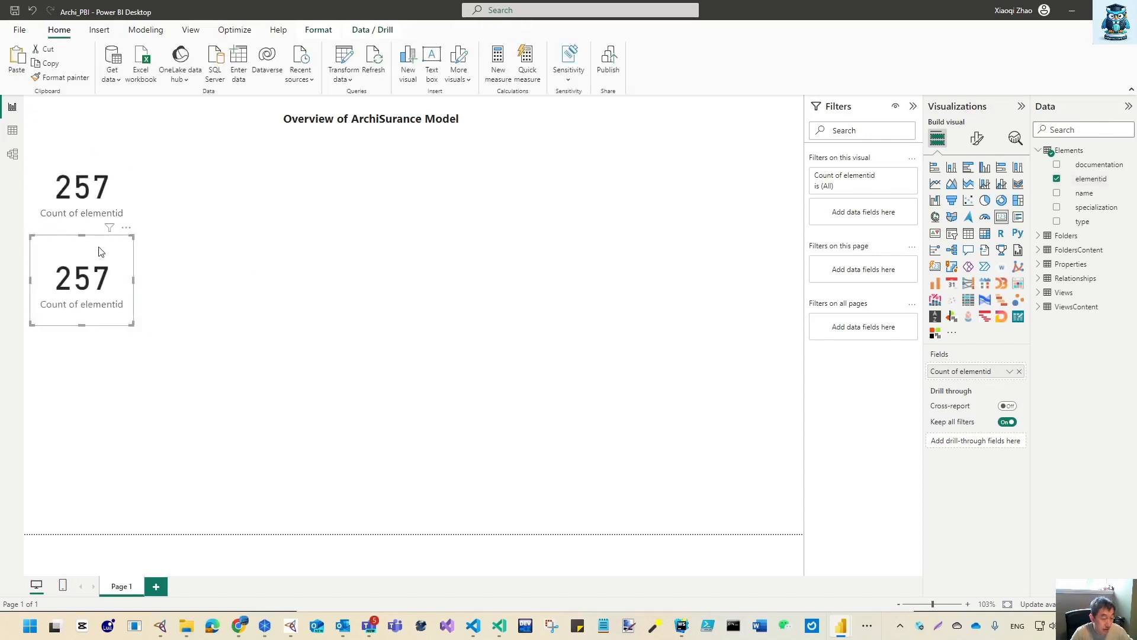
key("ctrl+v")
left_click_drag(119, 186, 109, 346)
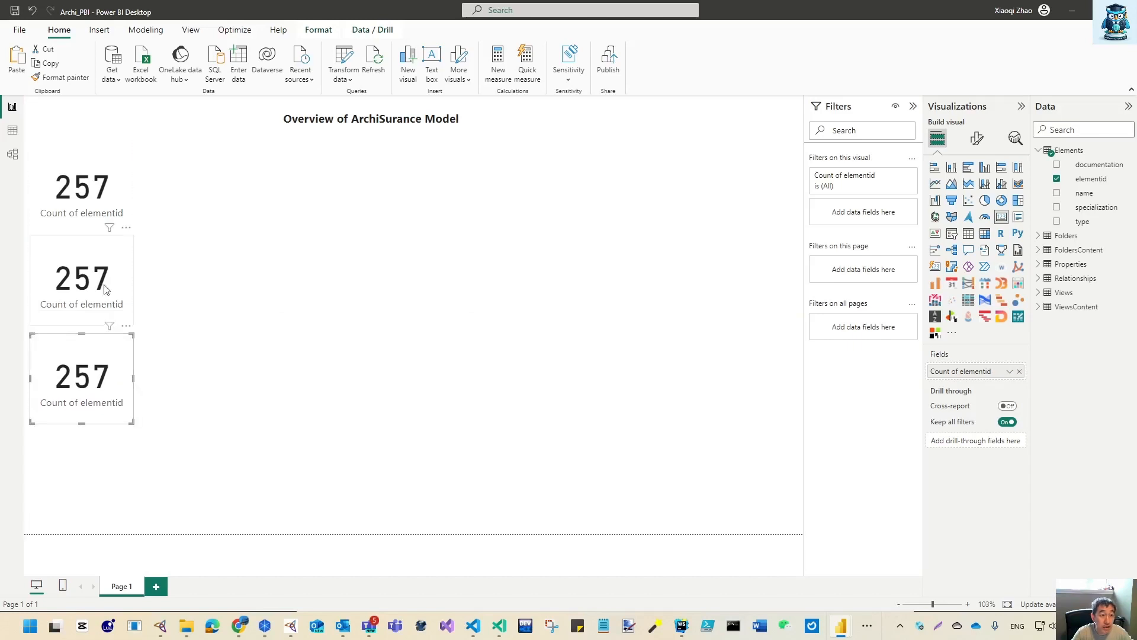
Replace the middle card's field with the Relationships id, summarized as Count (Distinct).
left_click(117, 265)
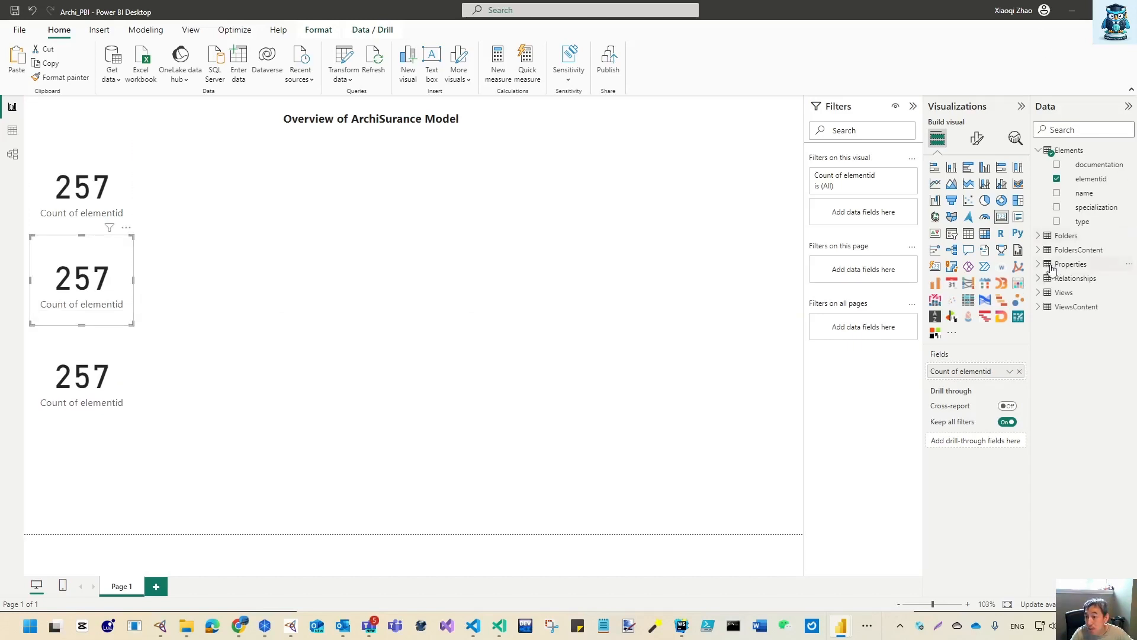
left_click(1040, 279)
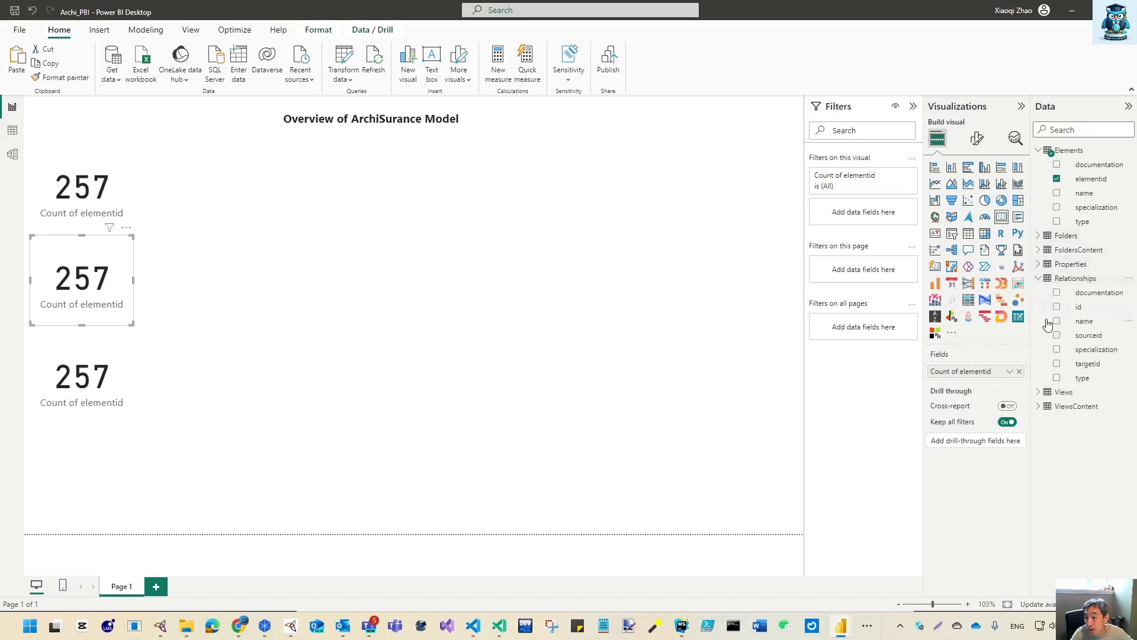
left_click_drag(1080, 313, 965, 373)
left_click(1009, 371)
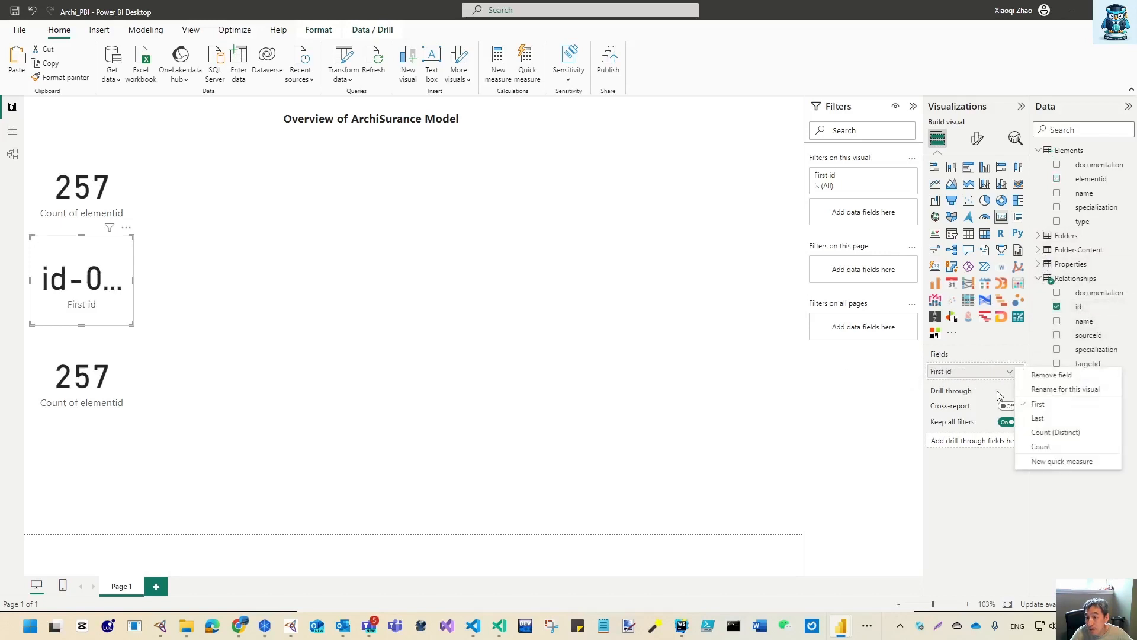
left_click(1056, 433)
Rename the id column of the Relationships table to relationid.
right_click(1079, 308)
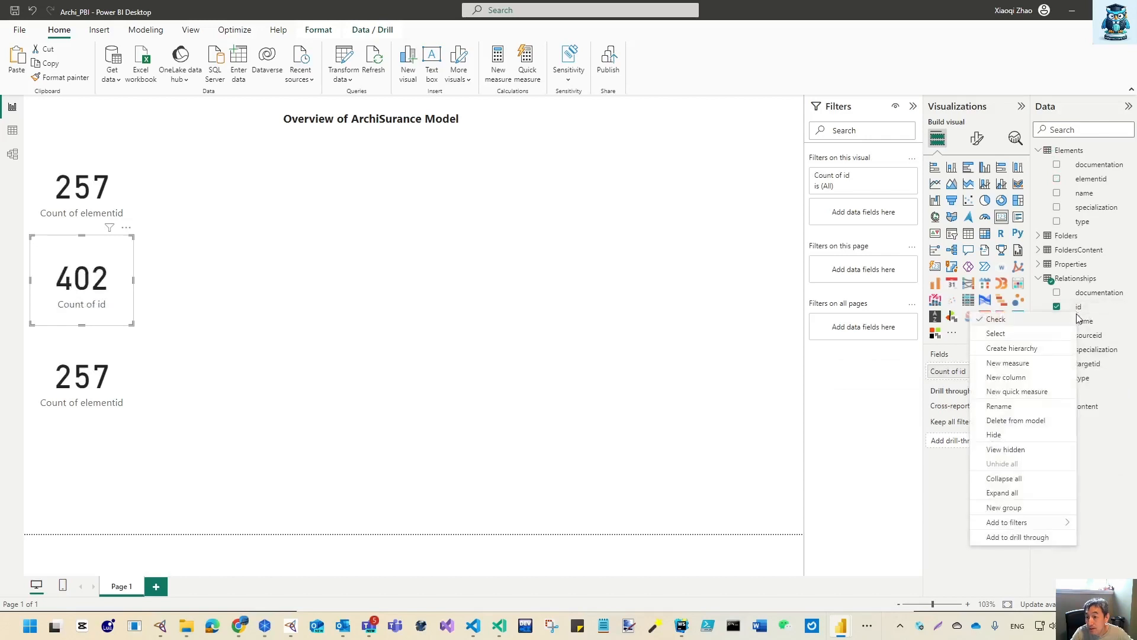
left_click(1010, 408)
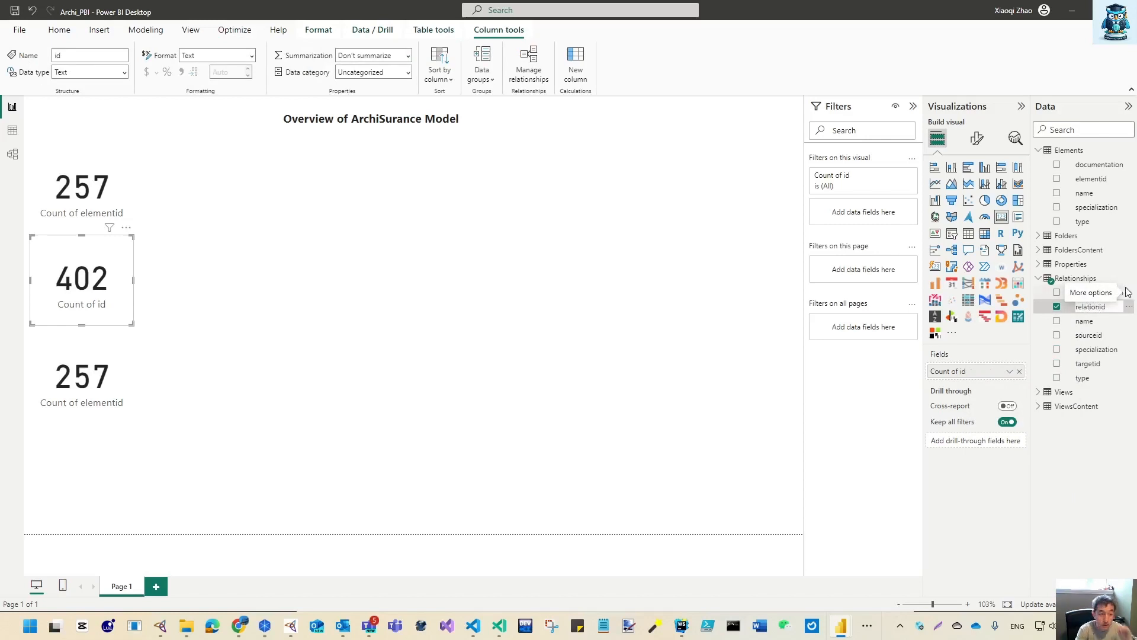
key("Return")
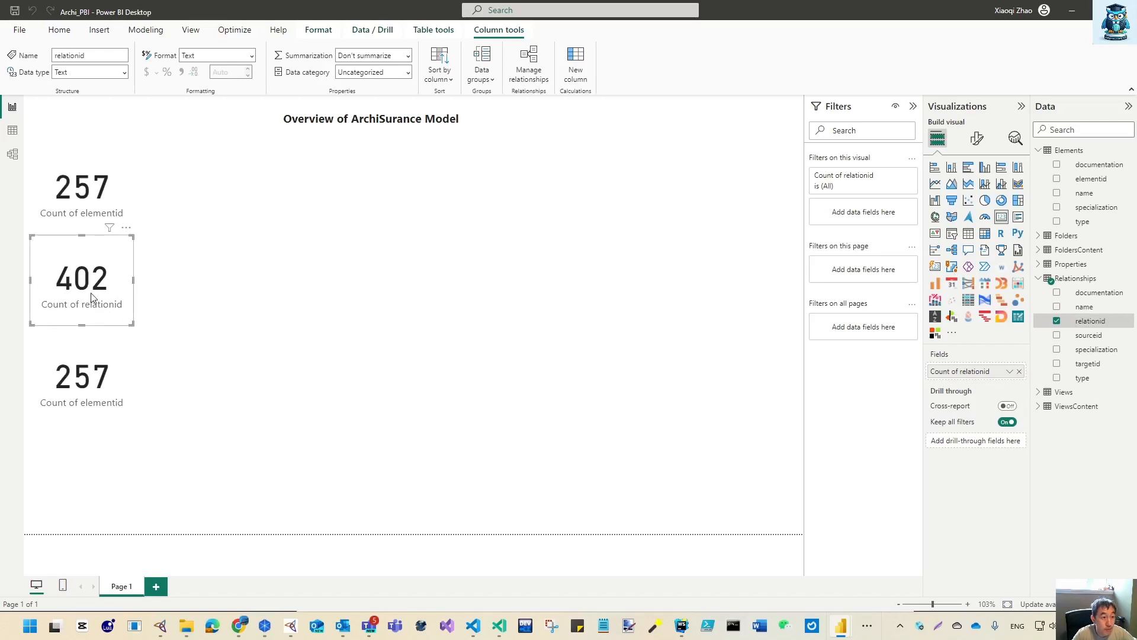
Move the lowest card up against the middle one and replace its field with the Properties conceptid, summarized as Count (Distinct).
left_click(87, 355)
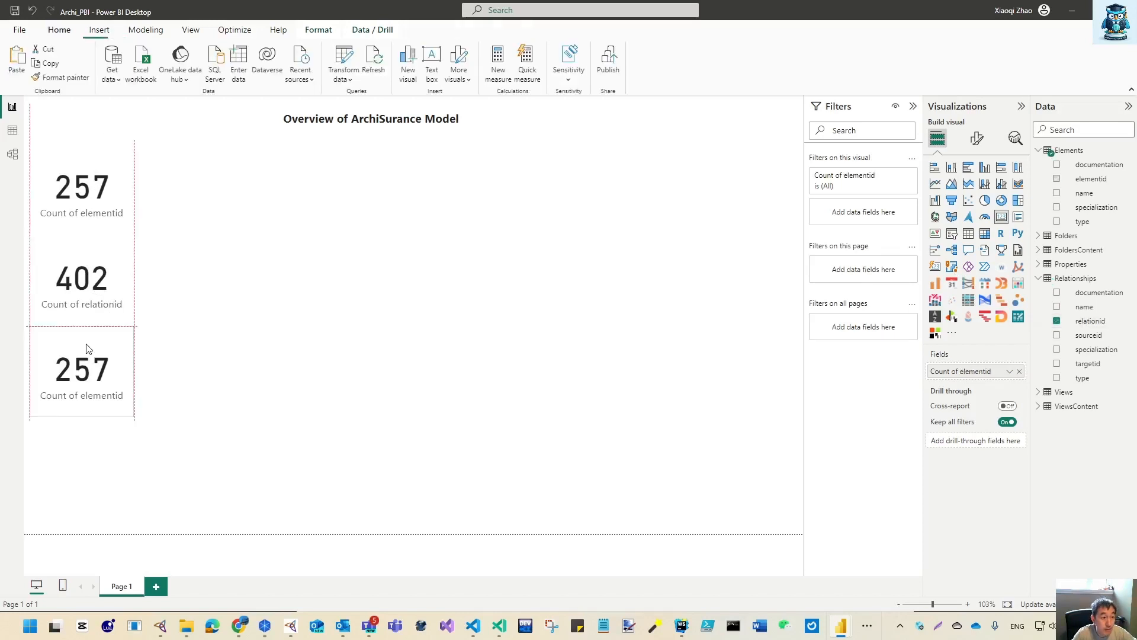
left_click(1040, 264)
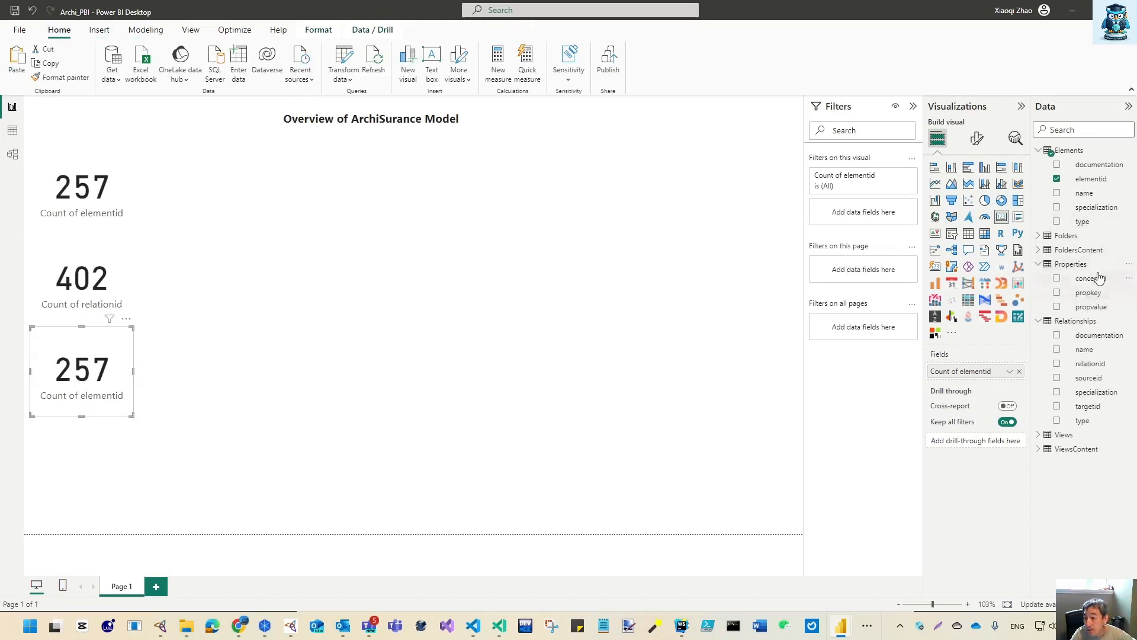
left_click_drag(1106, 281, 993, 366)
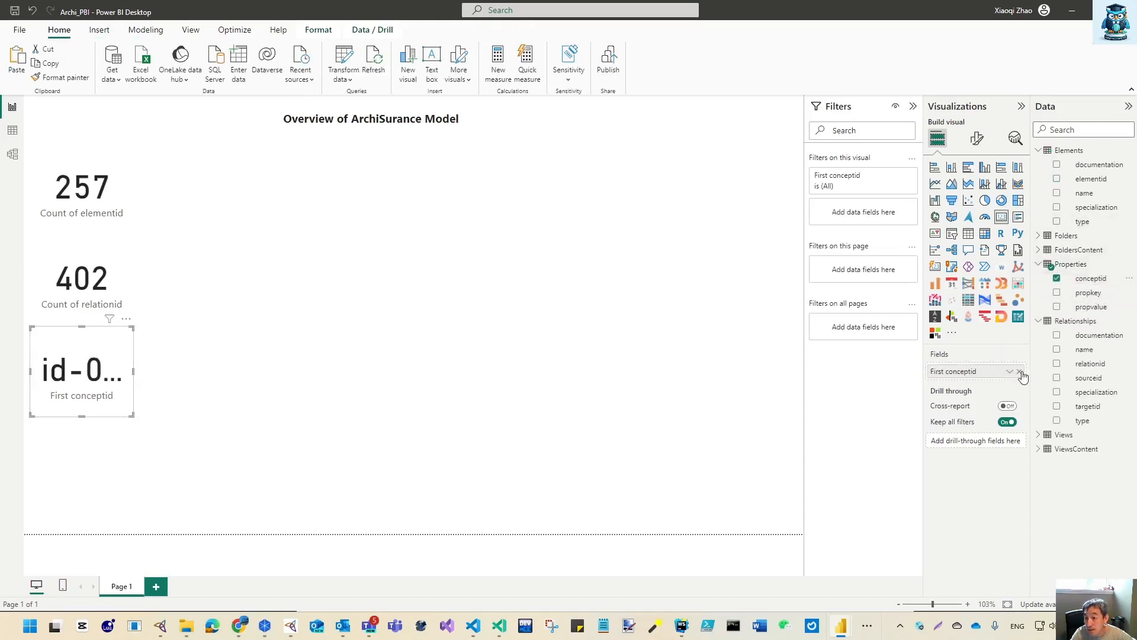
left_click(1009, 373)
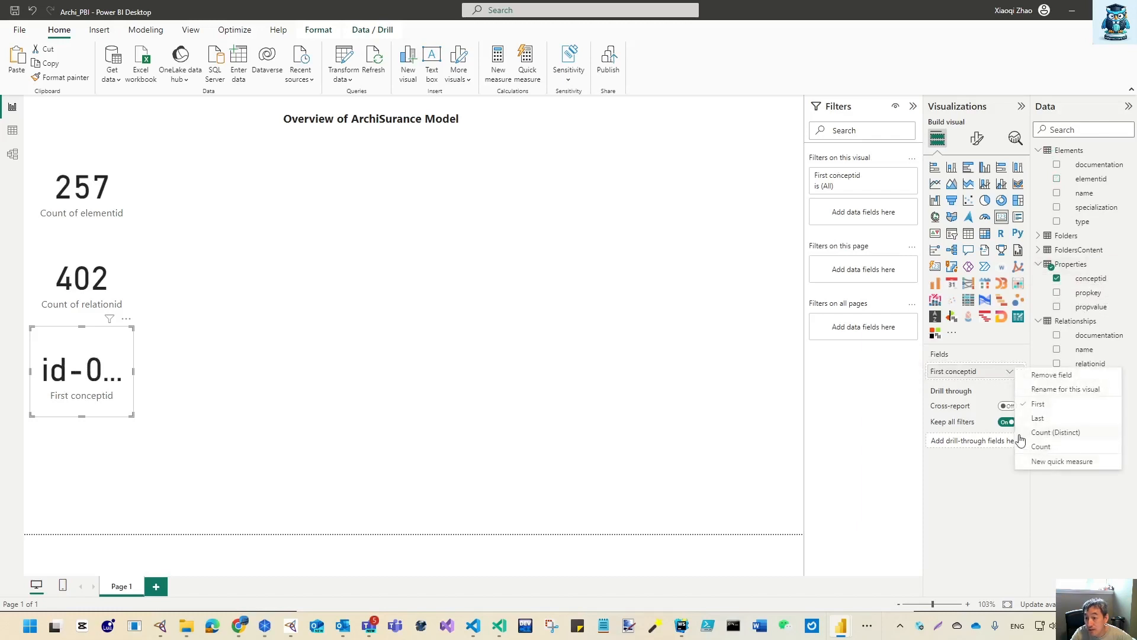
left_click(1077, 432)
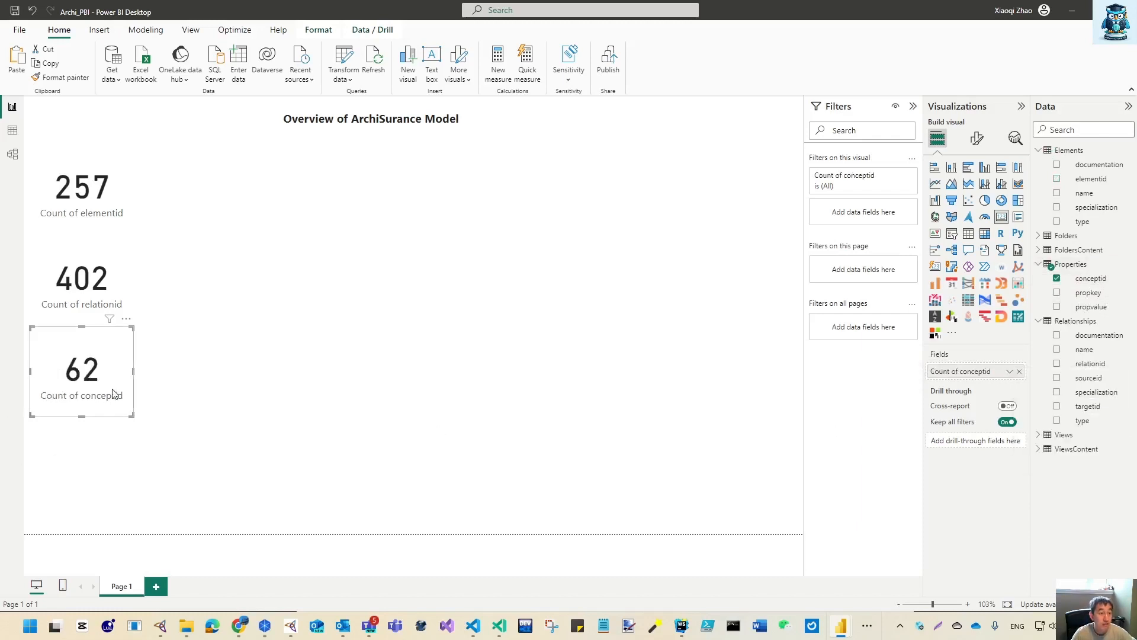
left_click(173, 410)
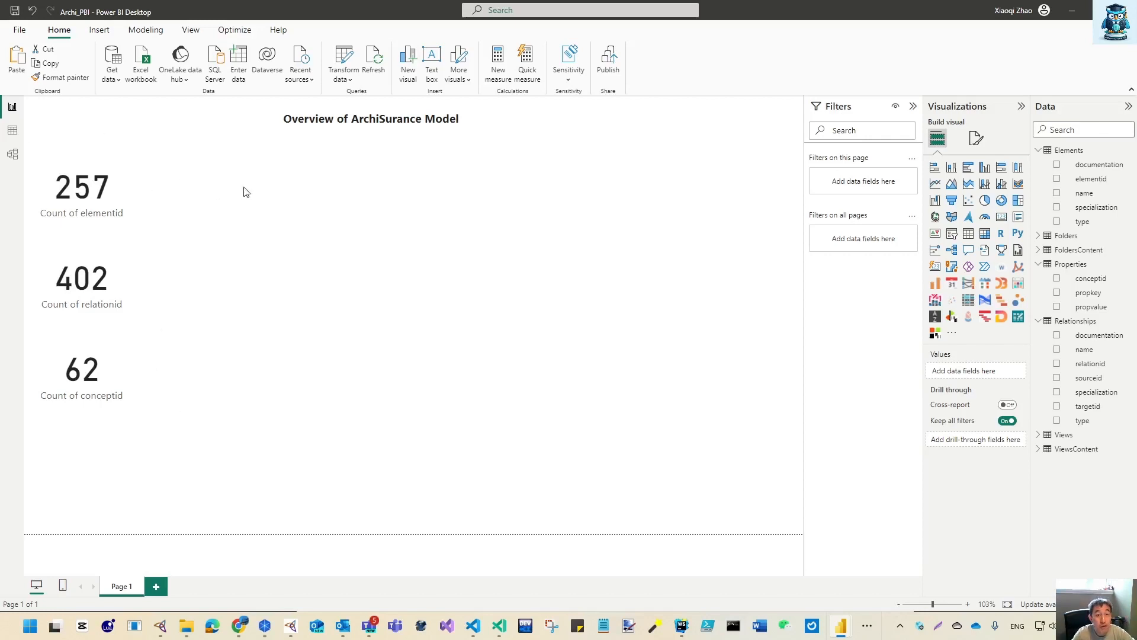
Add a table visual beside the top count card and enlarge it down to the lower edge of the page.
left_click(969, 235)
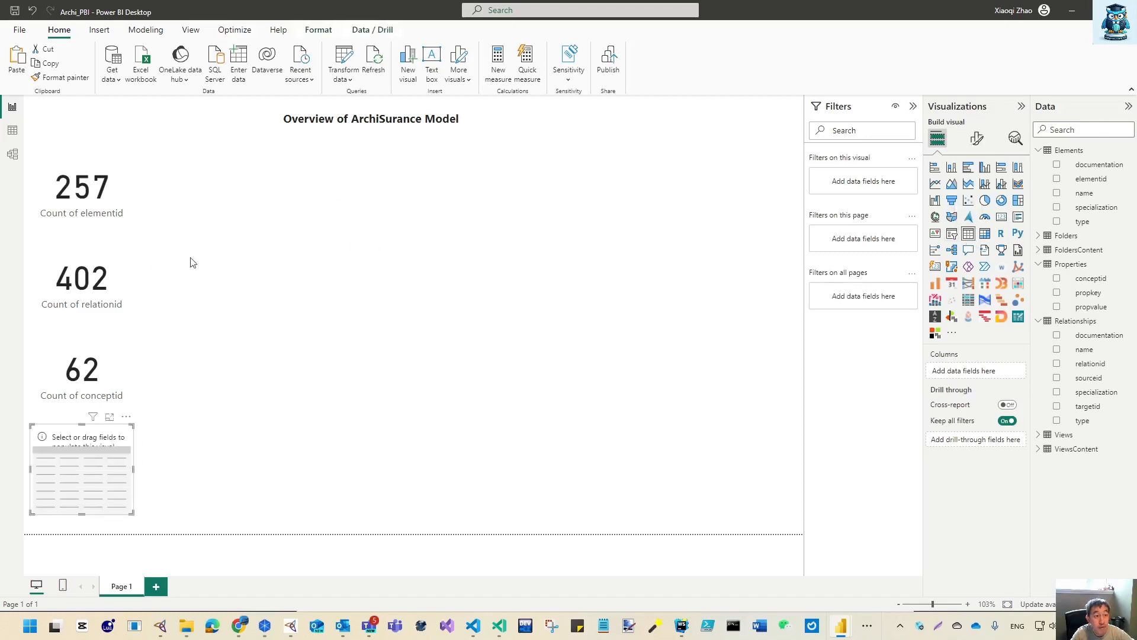
left_click_drag(80, 441, 184, 168)
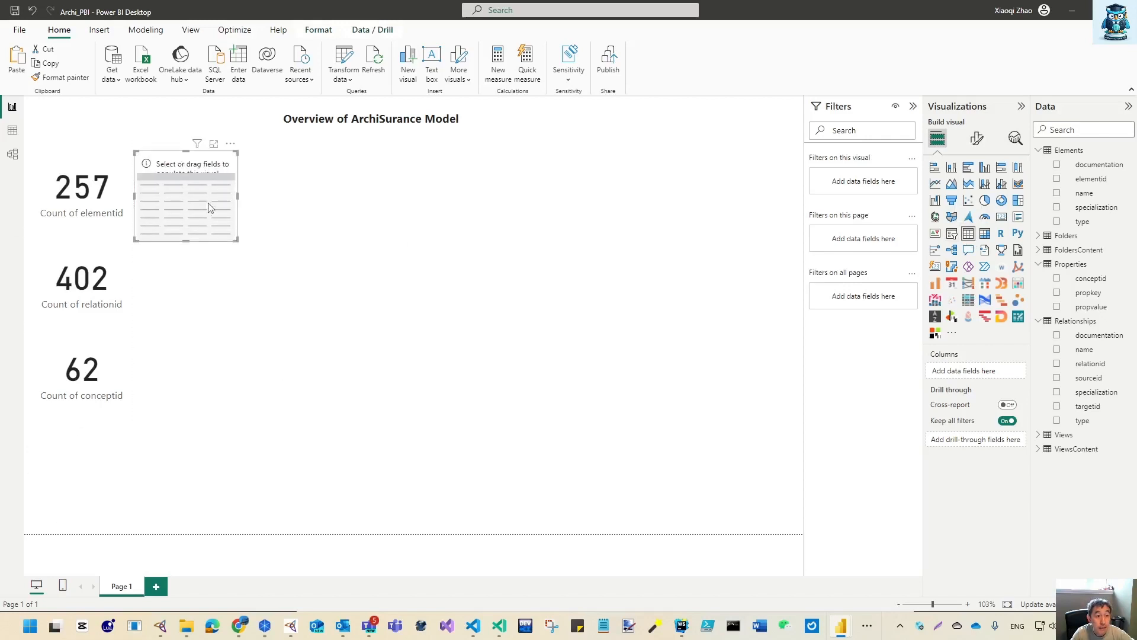
left_click_drag(236, 239, 324, 532)
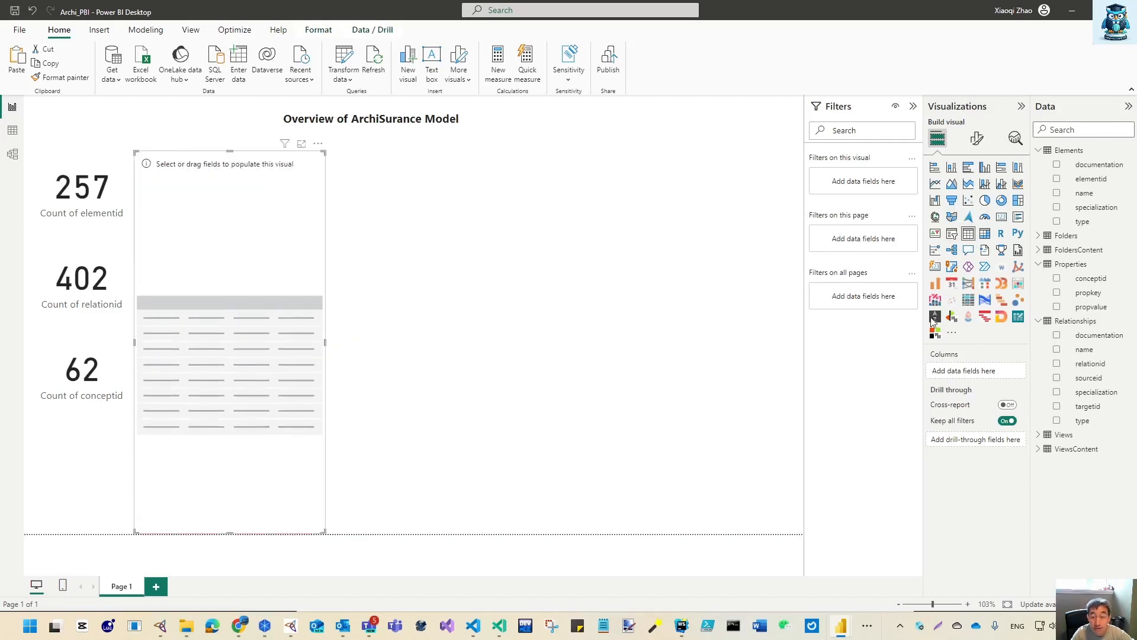
Fill the table with the Elements name and type fields, trying type as the first column but keeping name first.
left_click(1057, 194)
left_click(1057, 221)
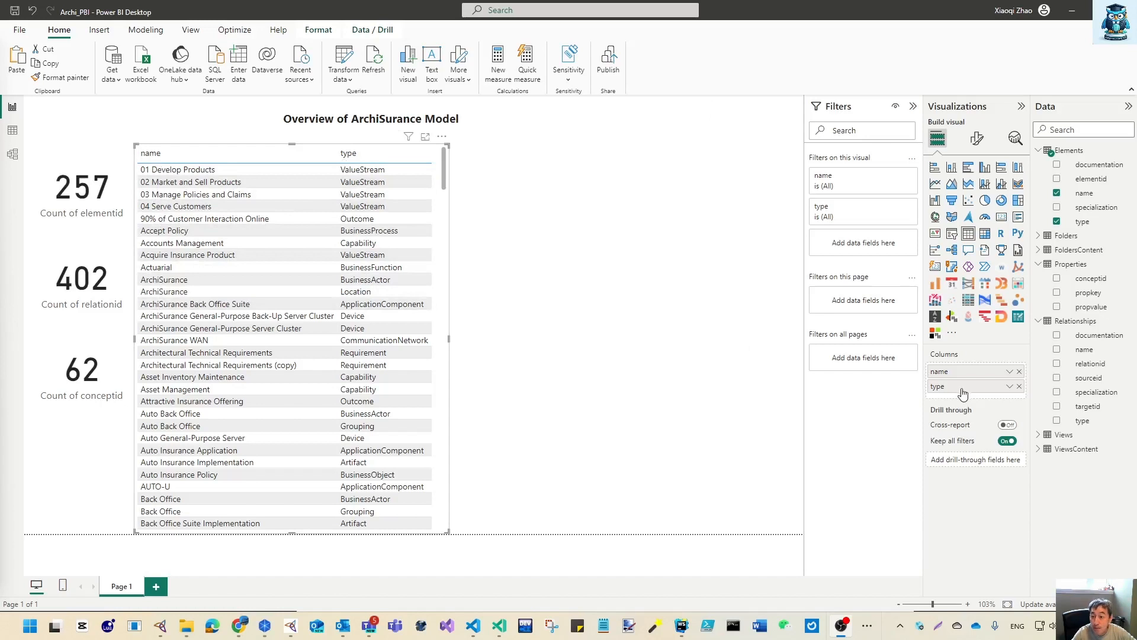
left_click_drag(962, 394, 961, 372)
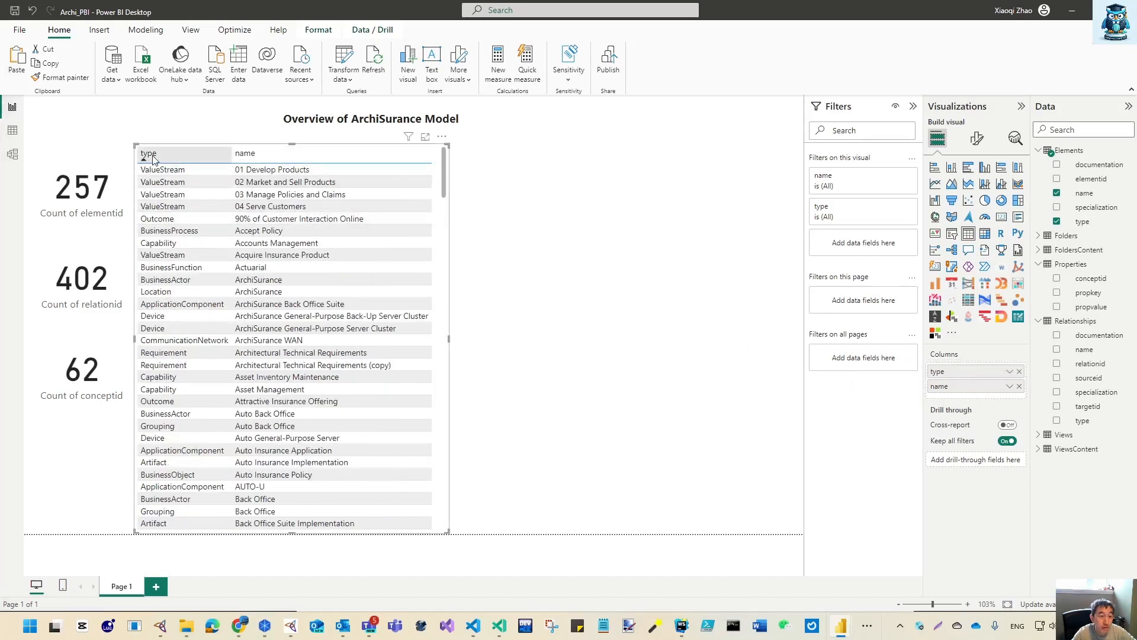
left_click_drag(958, 372, 959, 396)
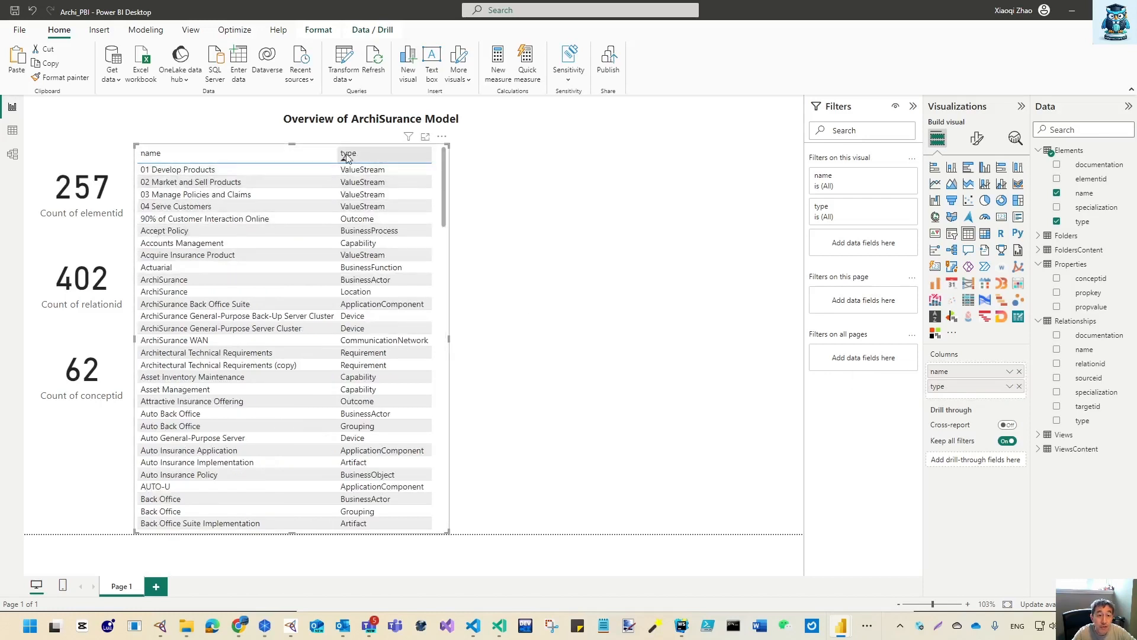
Try sorting the table by element type, view the full type column, and return to sorting by name.
left_click(352, 155)
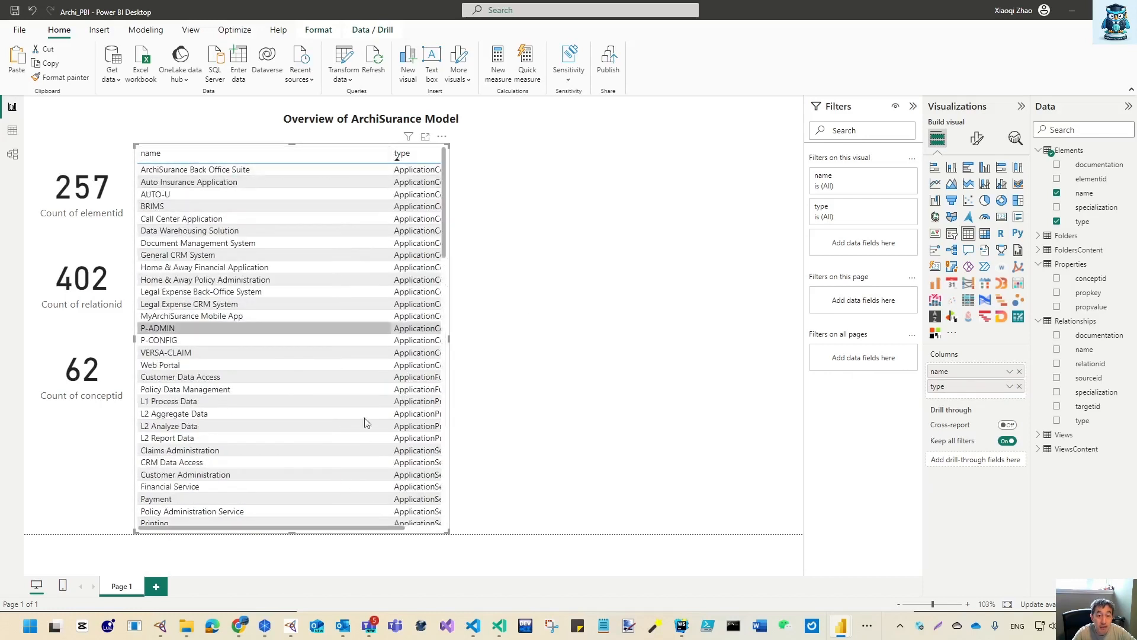
left_click_drag(395, 528, 448, 529)
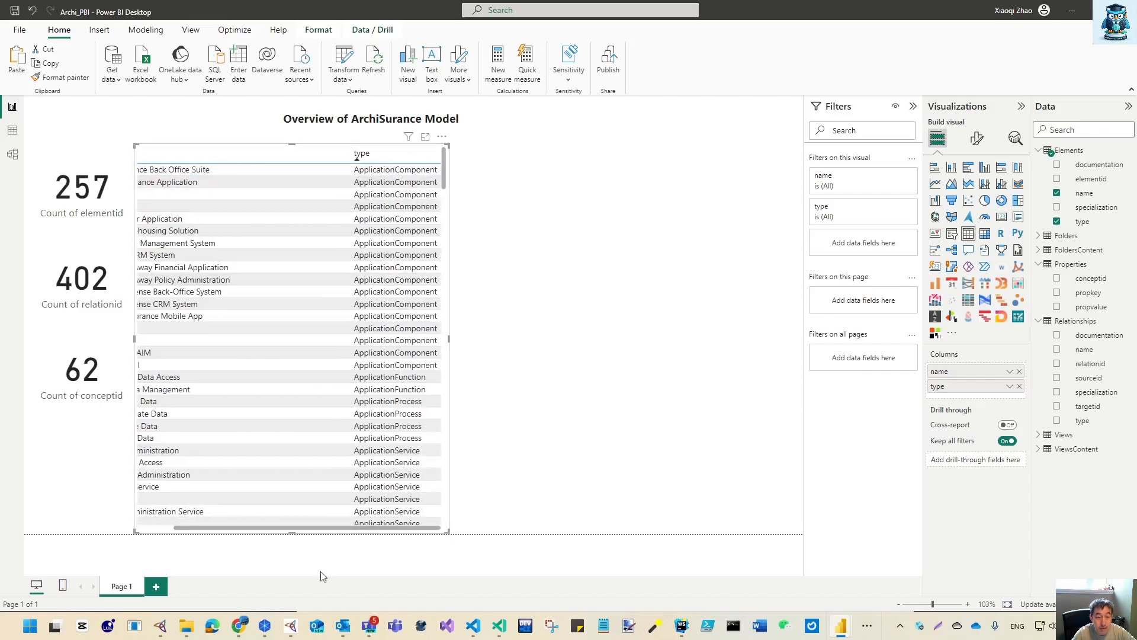
left_click_drag(288, 528, 250, 526)
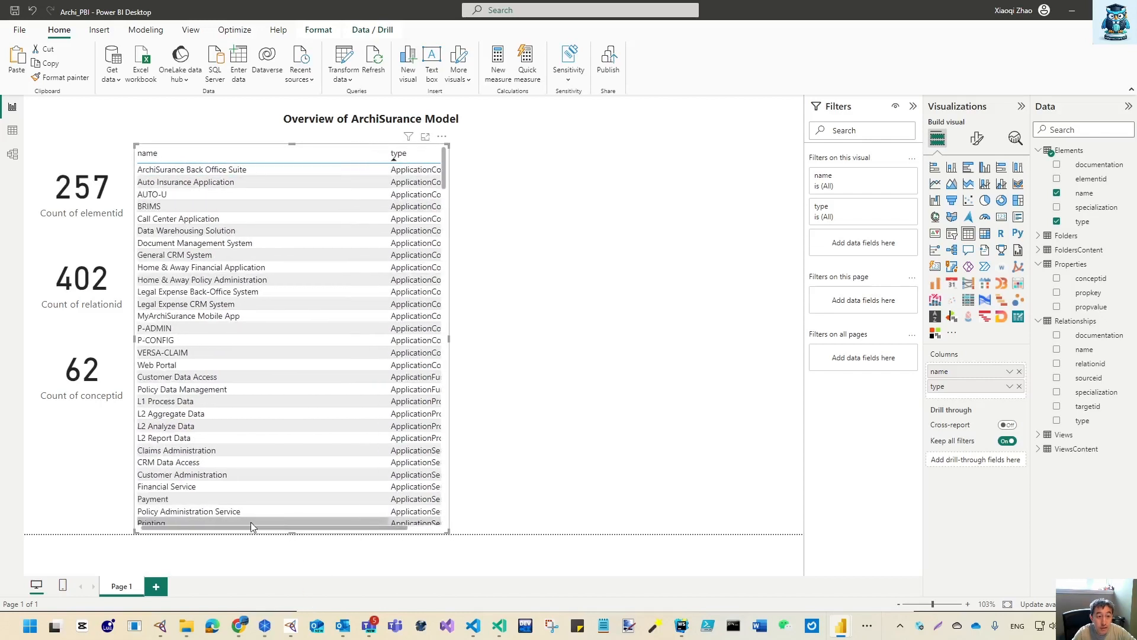
left_click(156, 157)
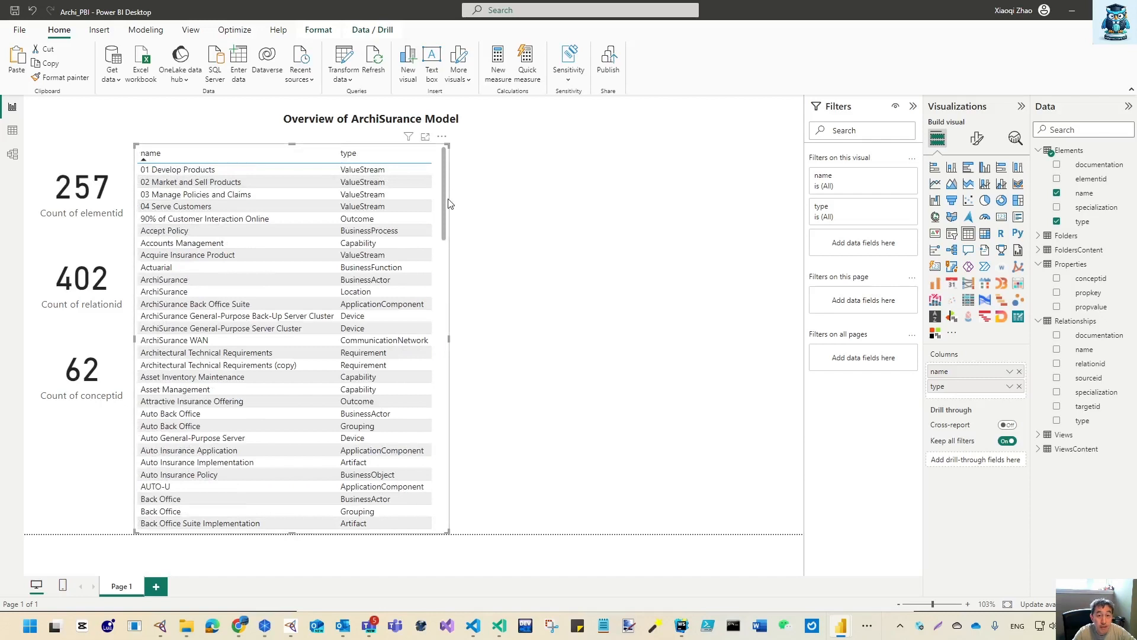
Turn on the table's title and set its text to "List of Elements".
left_click(976, 141)
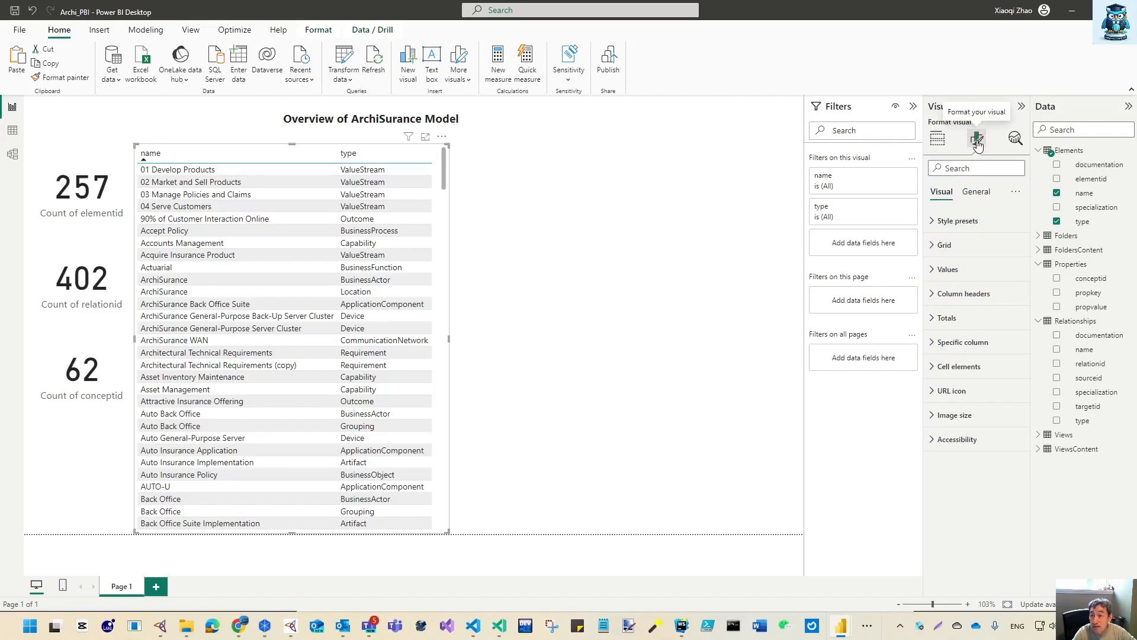
left_click(976, 193)
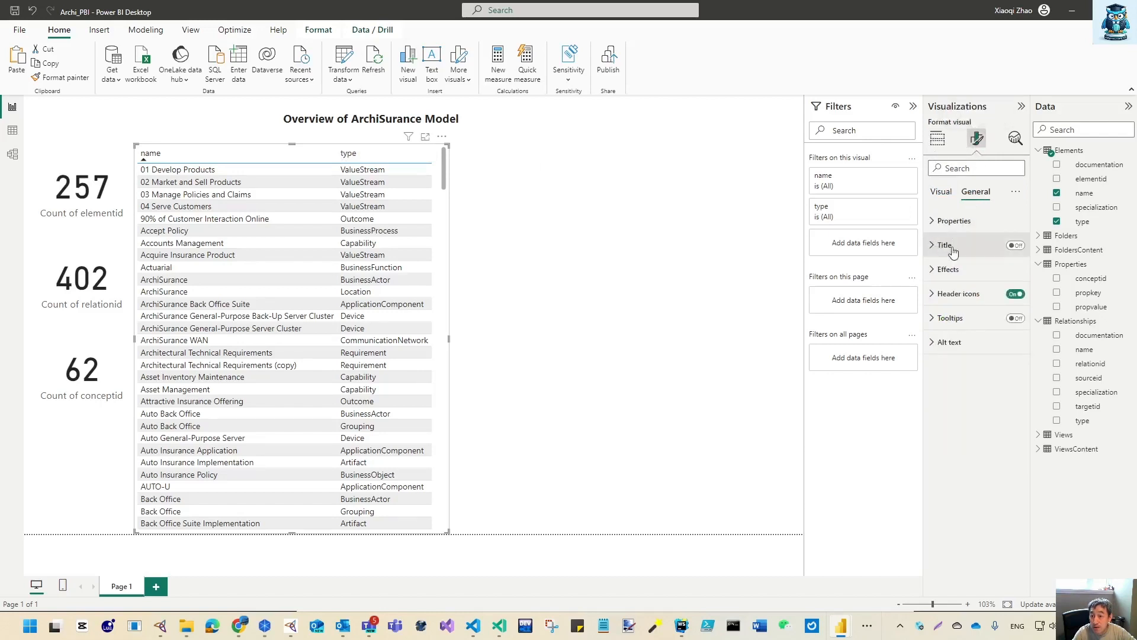
left_click(1016, 245)
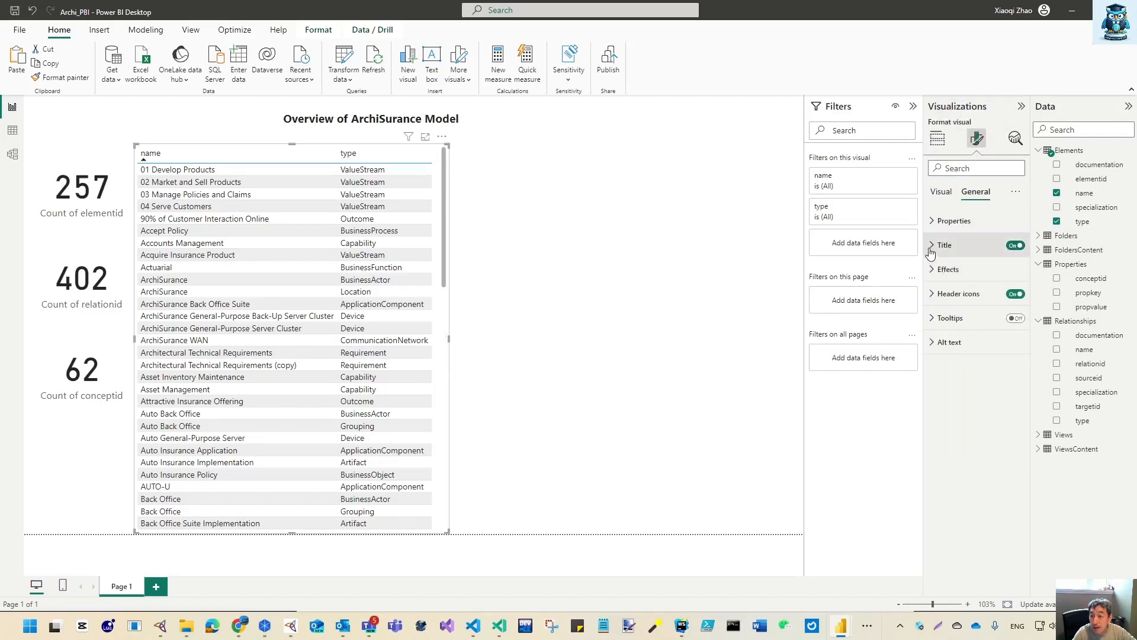
left_click(944, 245)
left_click(961, 303)
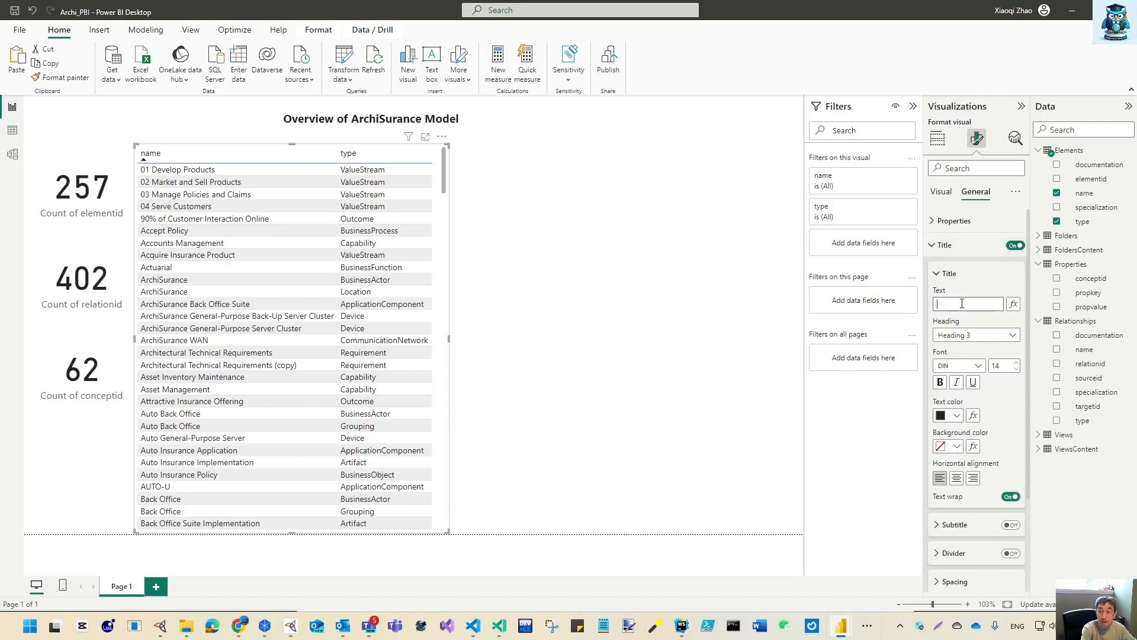
type("List of Elements")
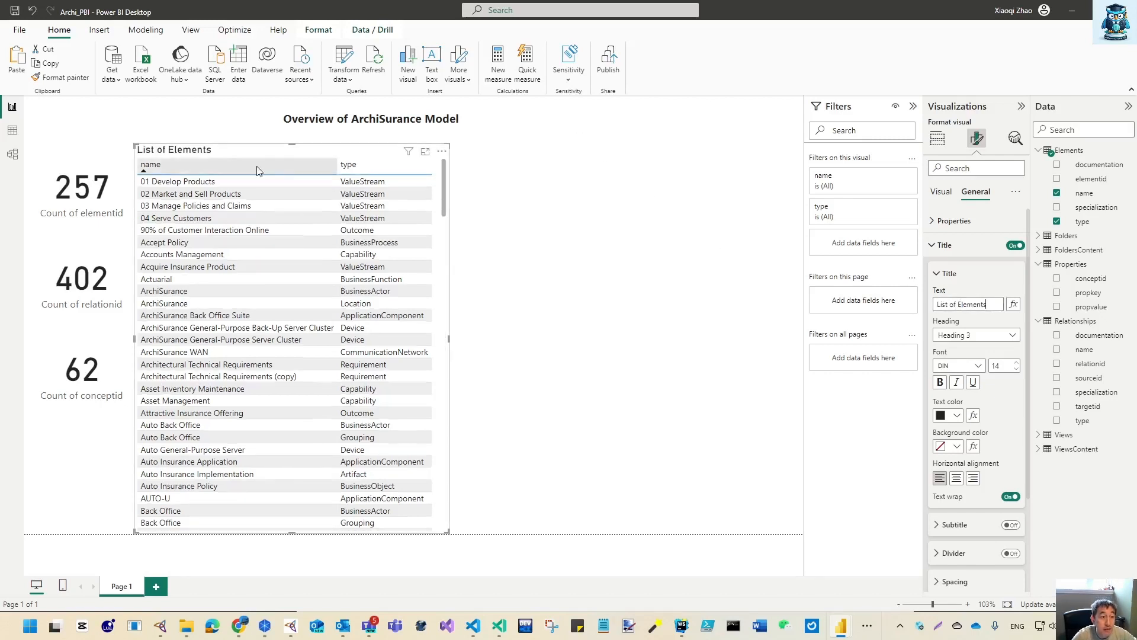
Set the table's column header font size to 9 and its values to 8, and narrow the table to fit its columns.
left_click(942, 195)
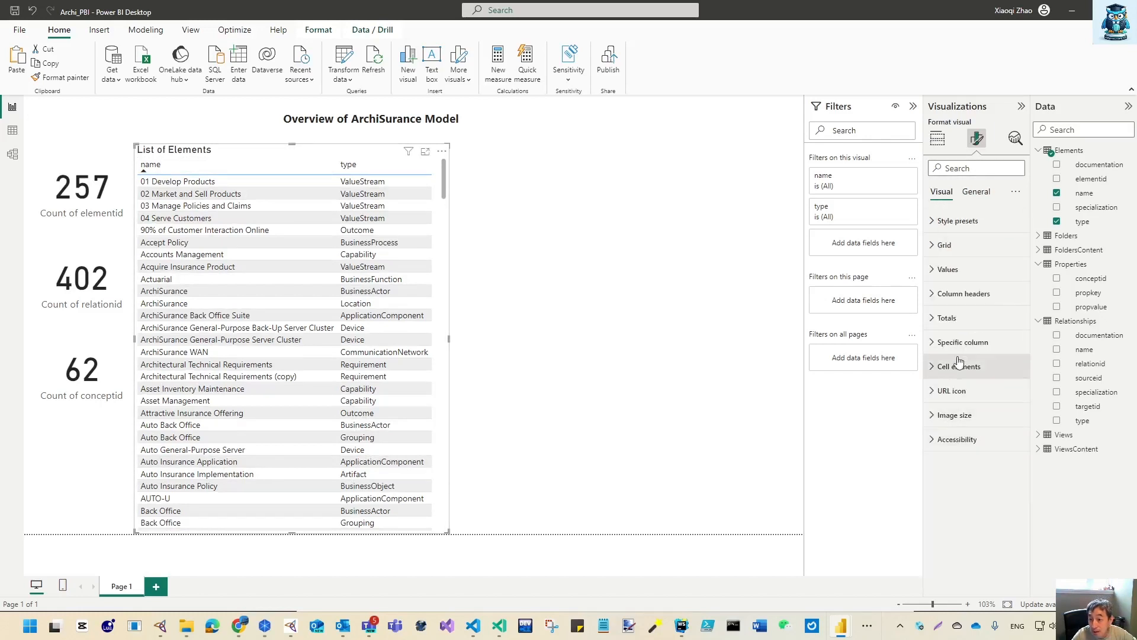
left_click(932, 294)
left_click(1017, 356)
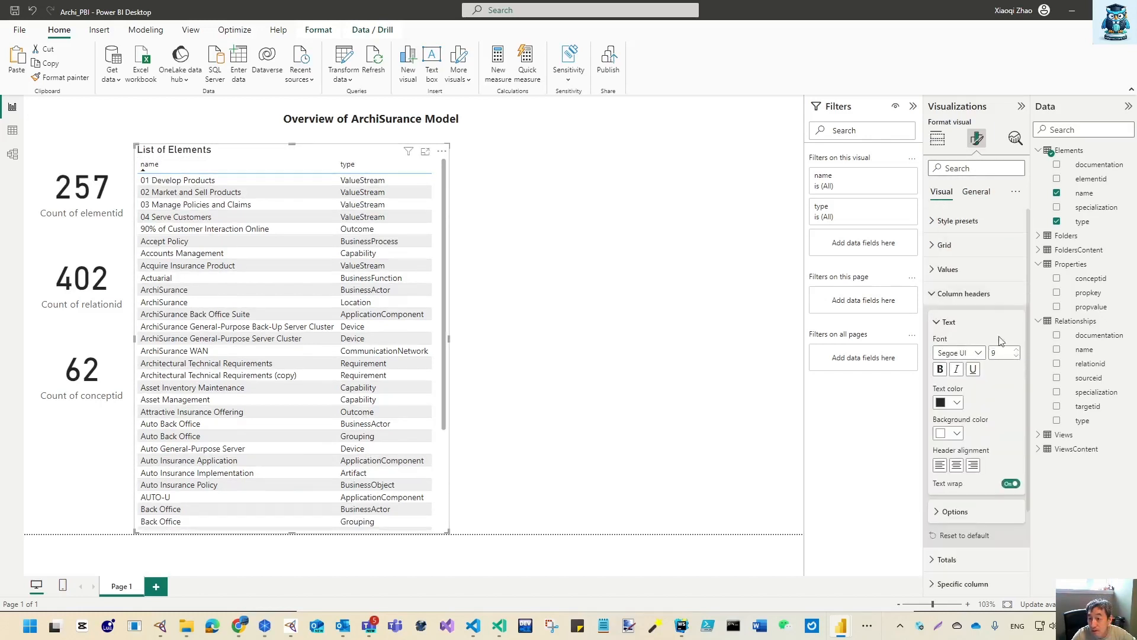
left_click(948, 294)
left_click(945, 269)
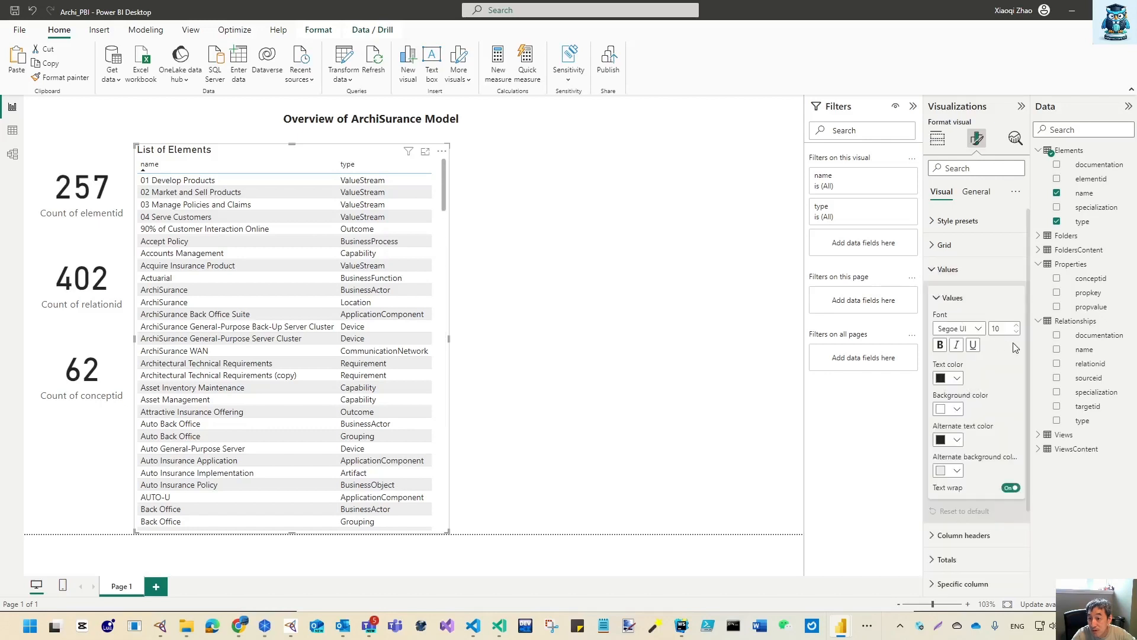
left_click(1017, 332)
left_click(1016, 332)
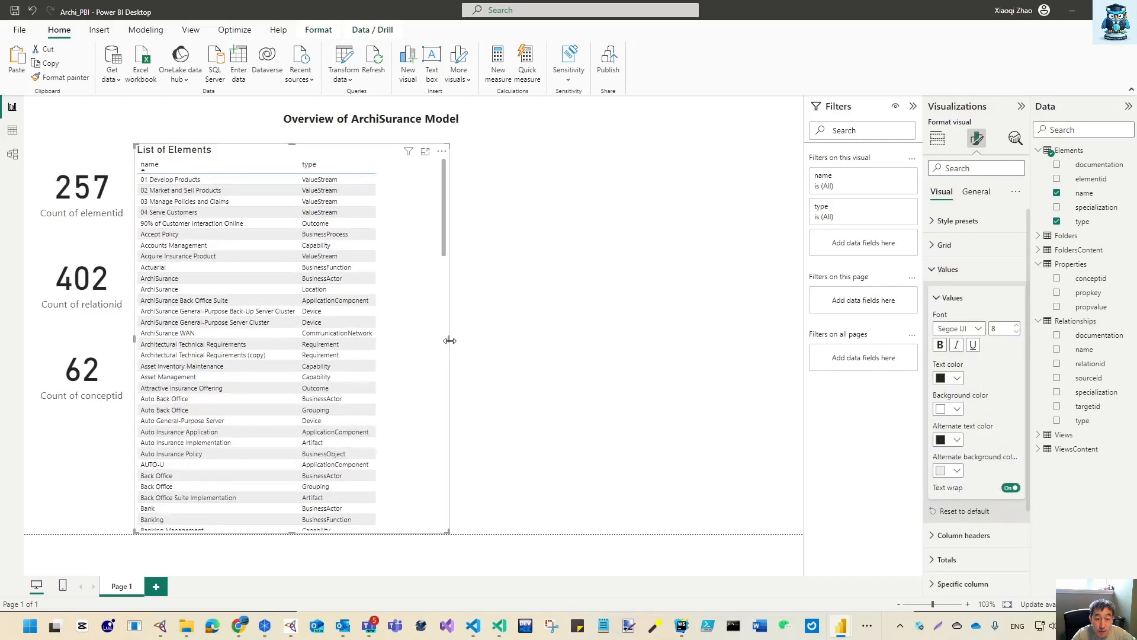
left_click_drag(450, 340, 394, 344)
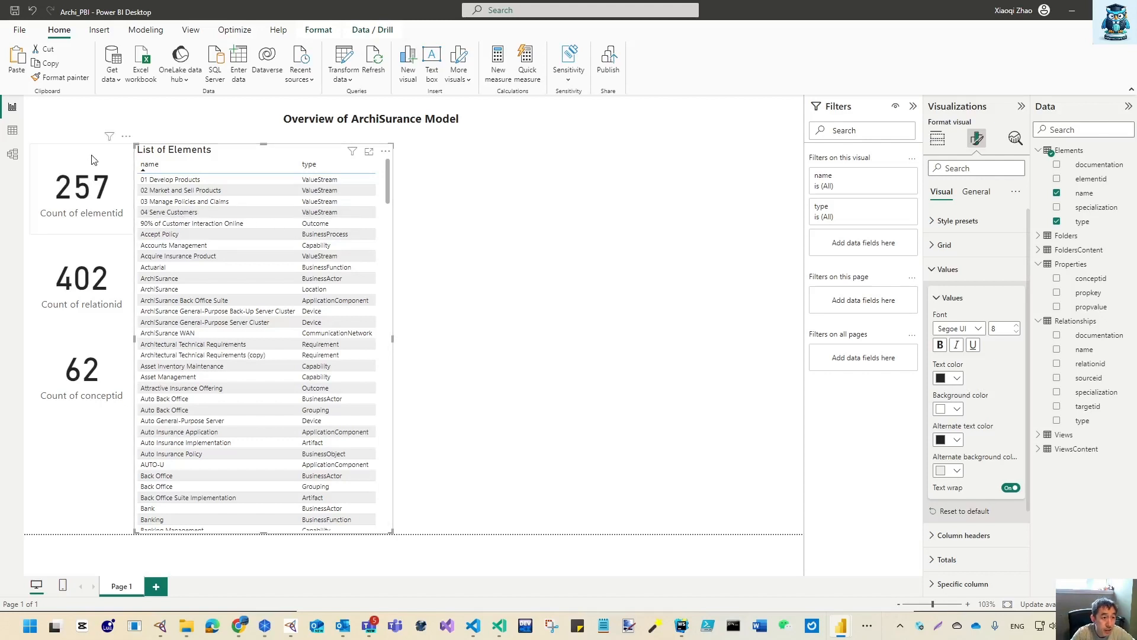
Shorten the three count cards and stack the relationid and conceptid cards closely beneath the elementid card.
left_click(87, 221)
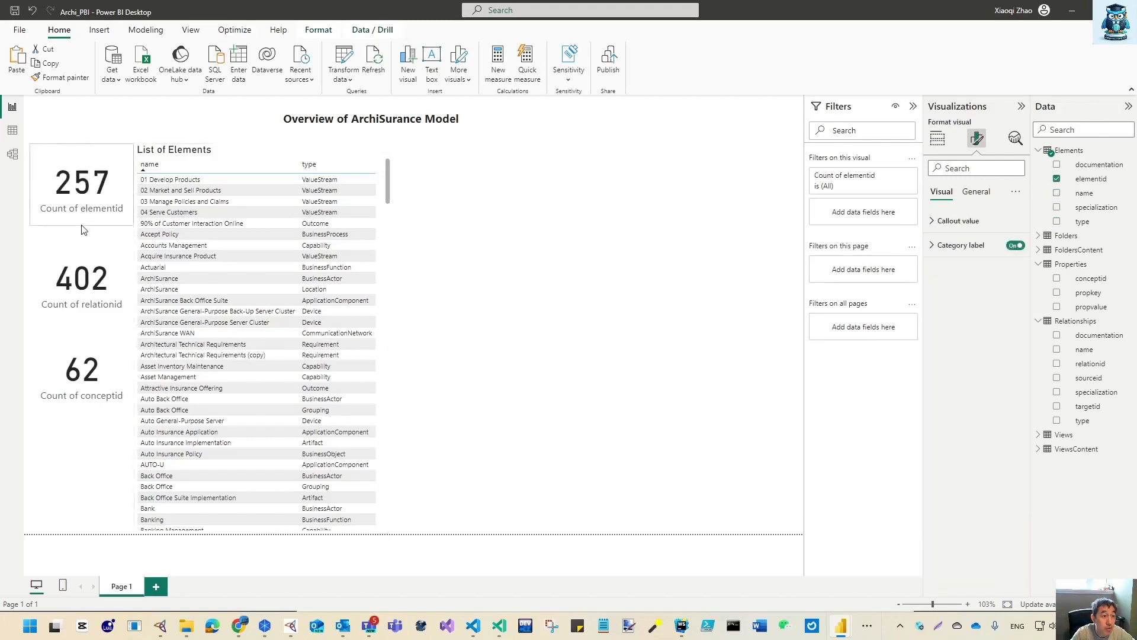
left_click_drag(92, 255, 92, 231)
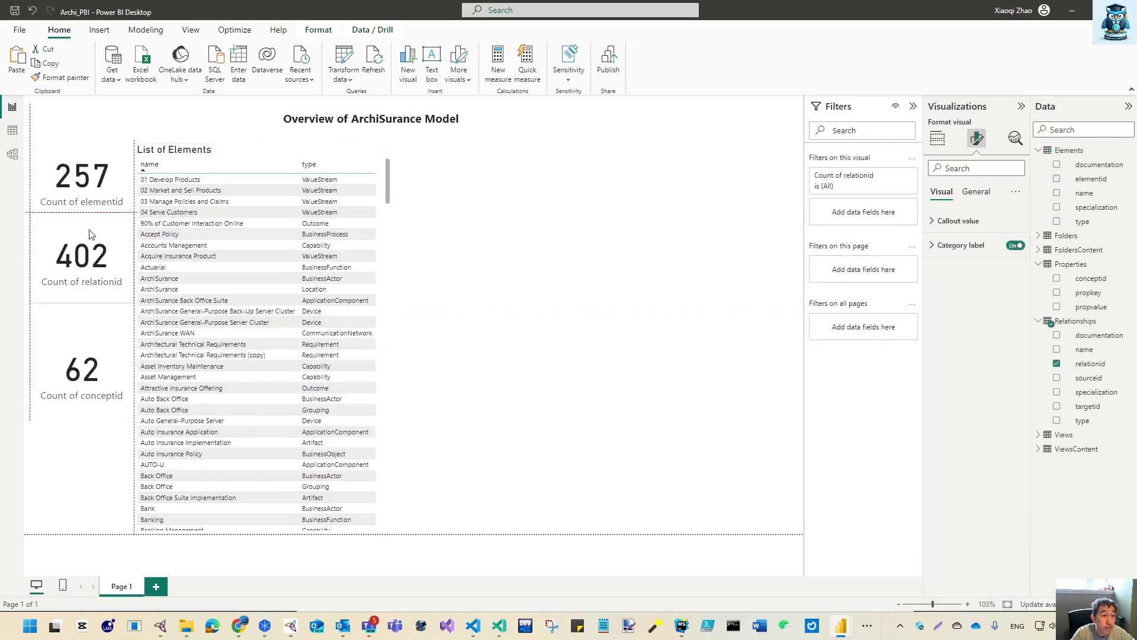
left_click_drag(82, 298, 86, 275)
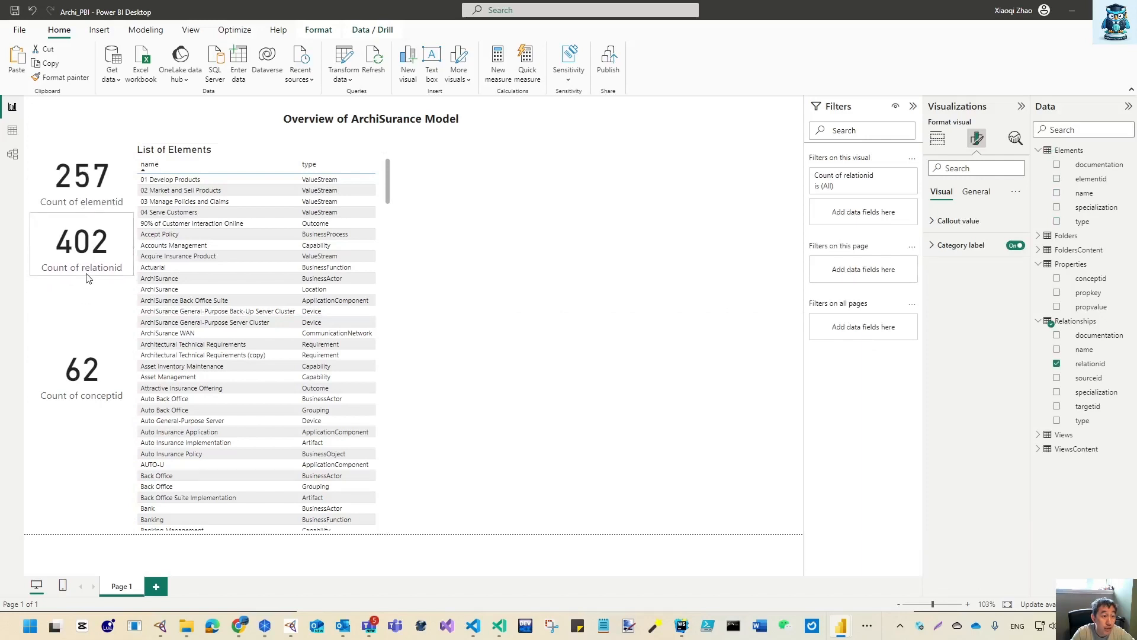
left_click_drag(76, 351, 75, 326)
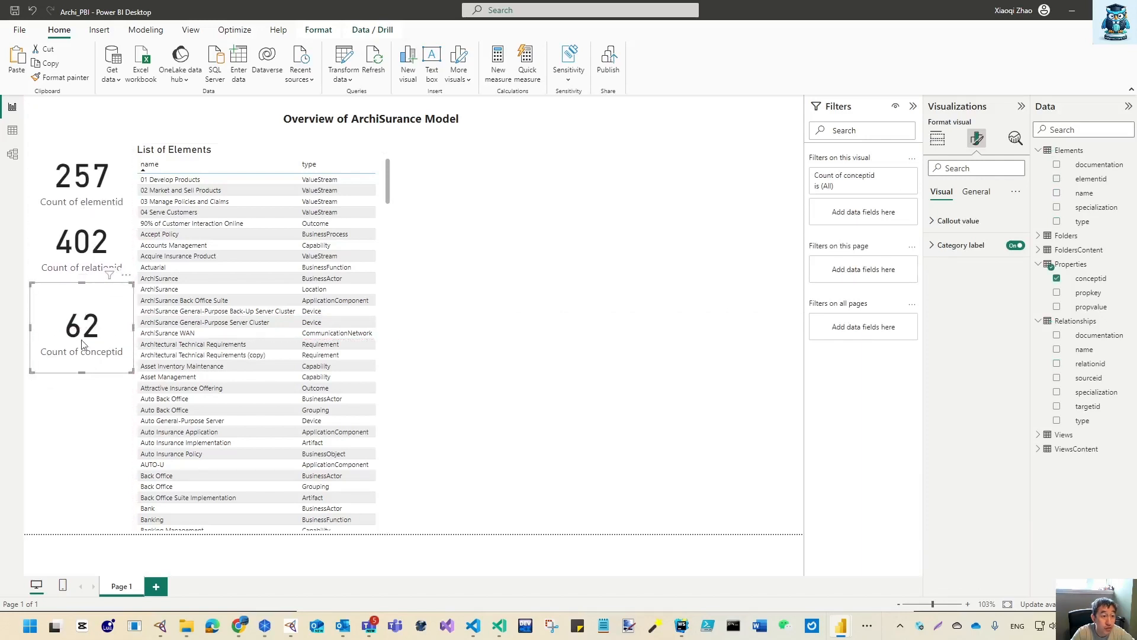
left_click_drag(80, 371, 83, 356)
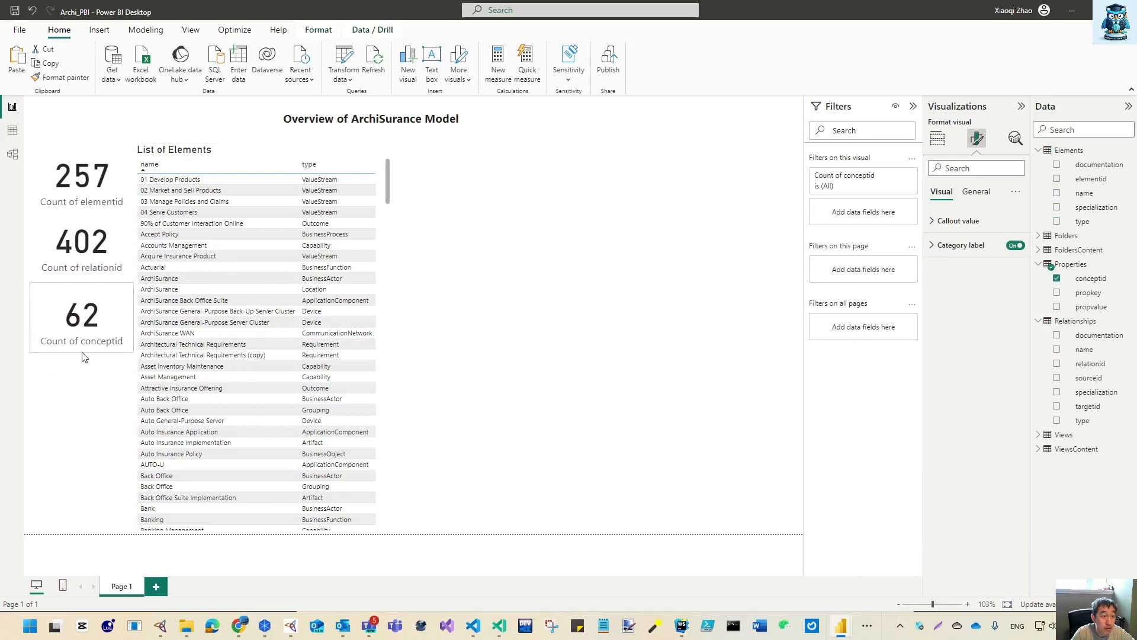
left_click(84, 418)
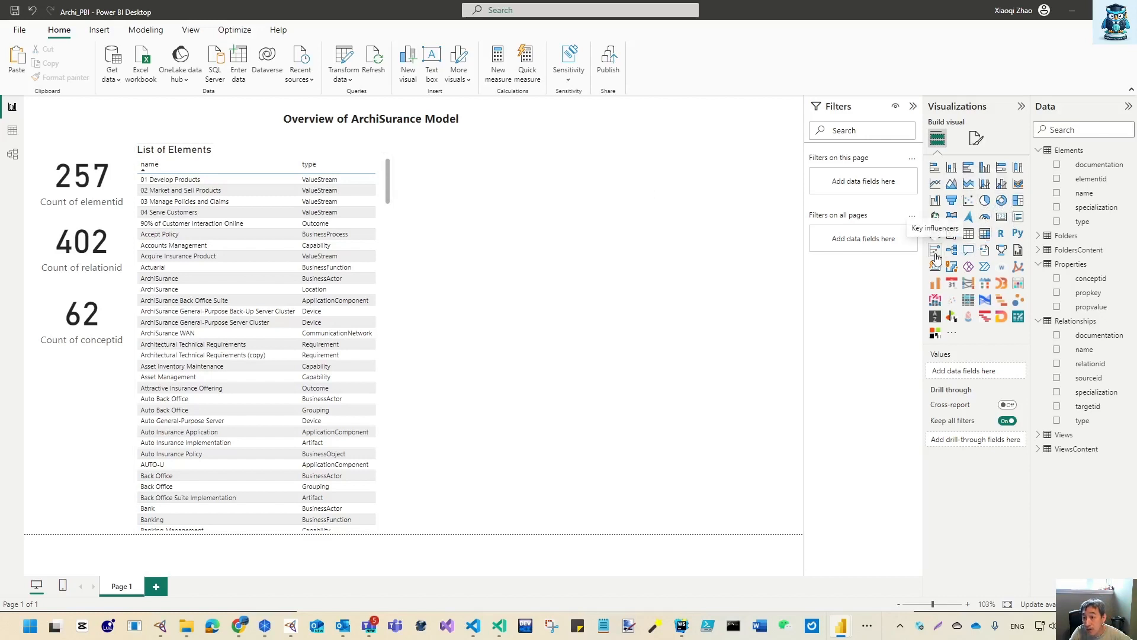
Insert a multi-row card, shrink it to the count cards' width and place it beneath the conceptid card.
left_click(1018, 218)
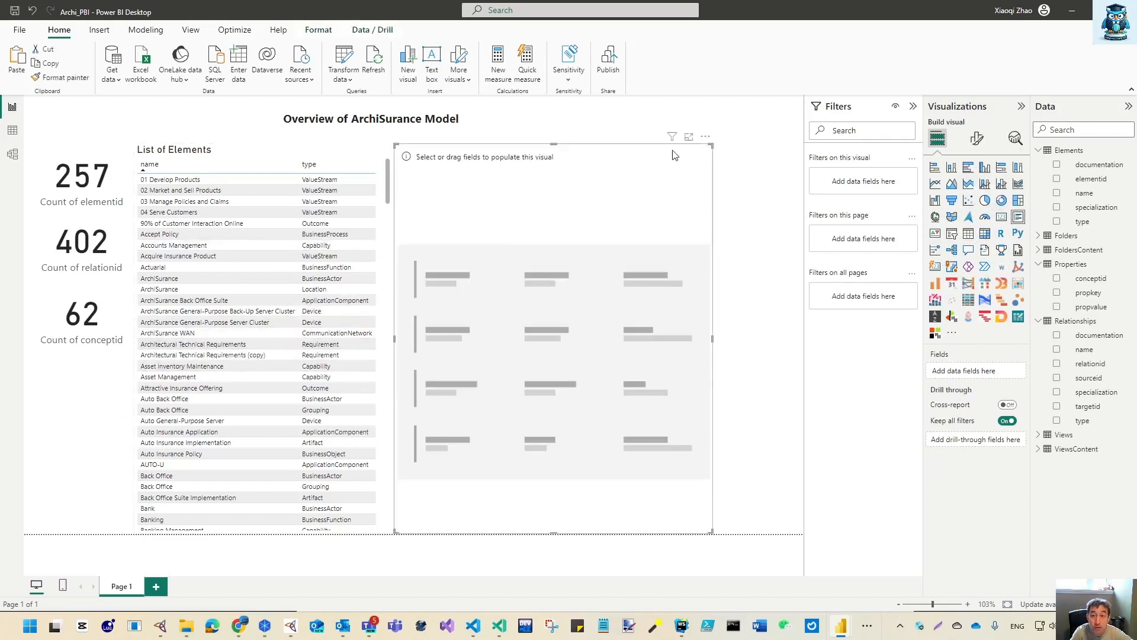
left_click_drag(709, 151, 595, 304)
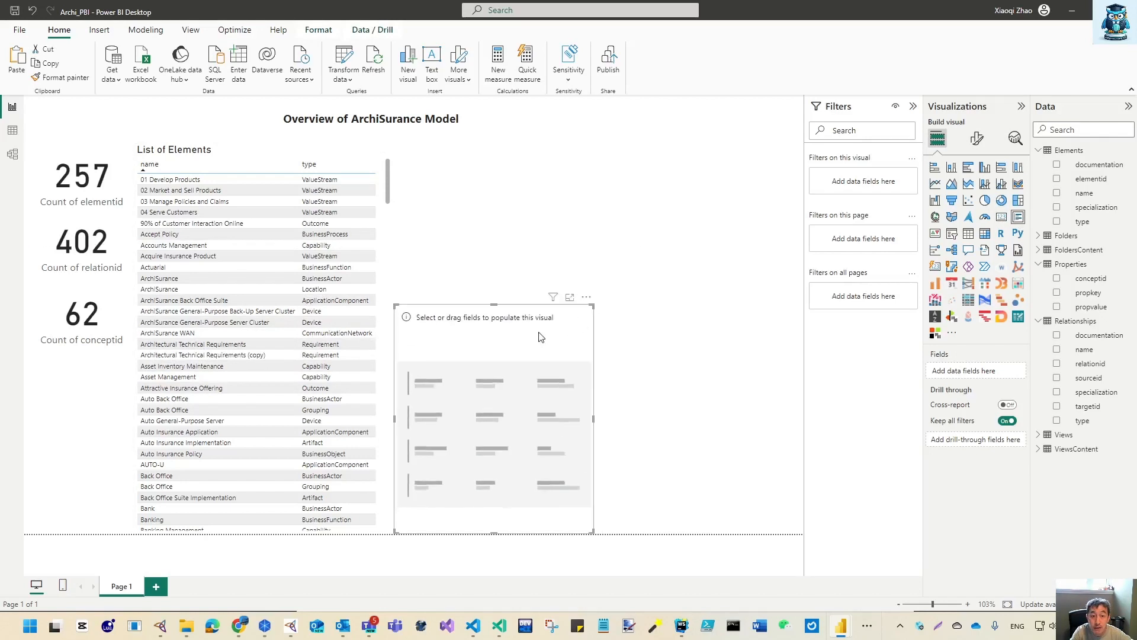
left_click_drag(476, 416, 108, 419)
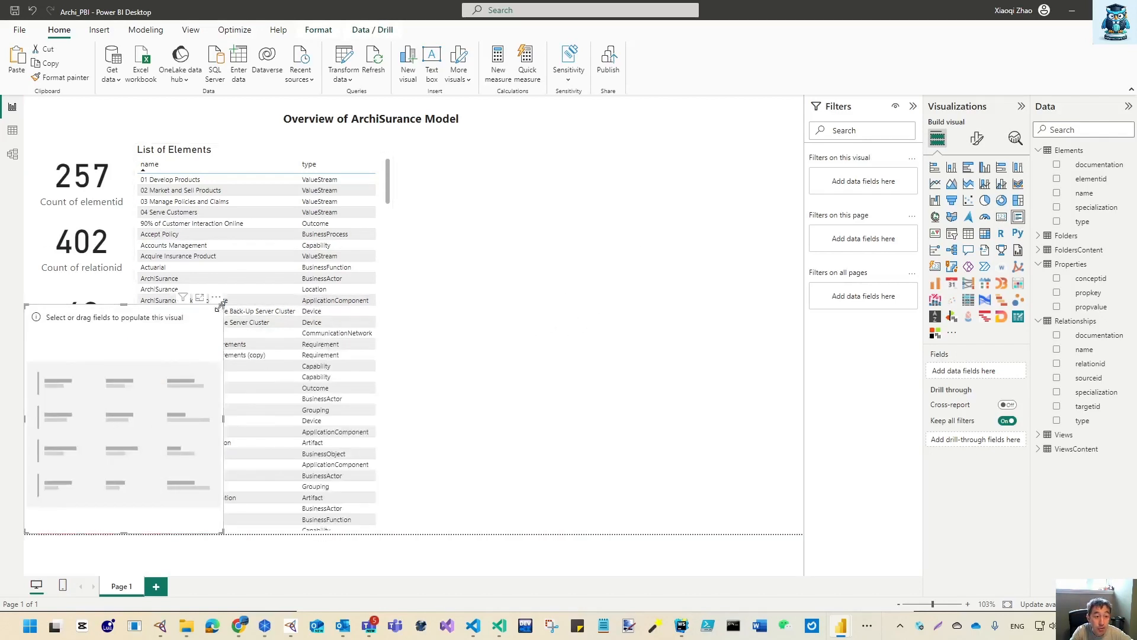
left_click_drag(224, 304, 132, 358)
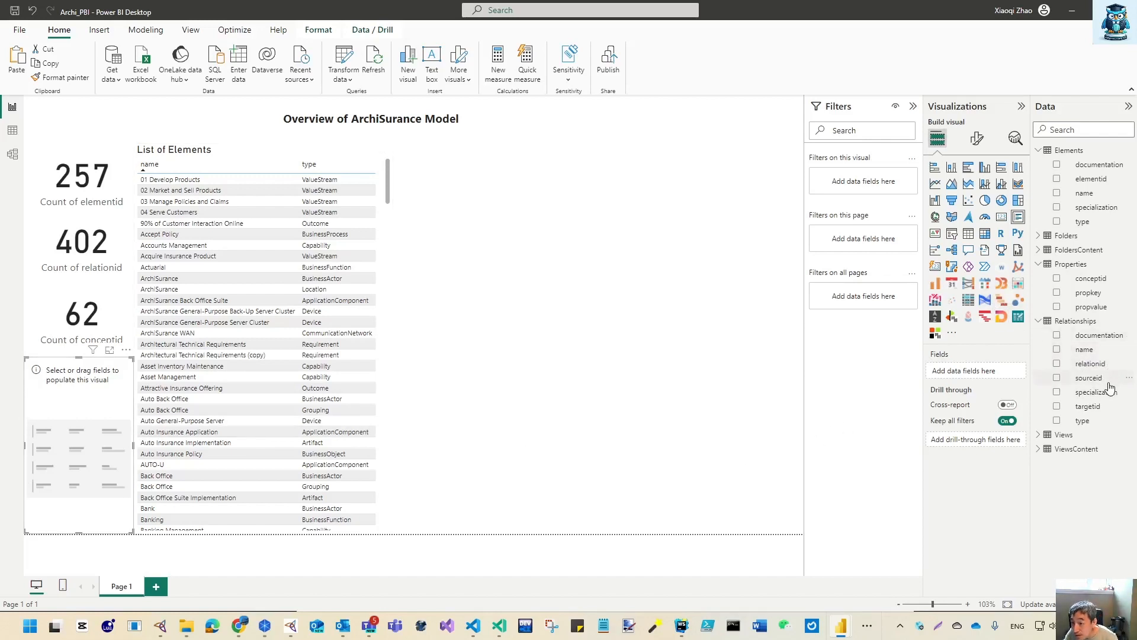
Fill the multi-row card with the Relationships type and the count of relationid, enlarging it in the empty area beside the table.
left_click_drag(1084, 424, 968, 370)
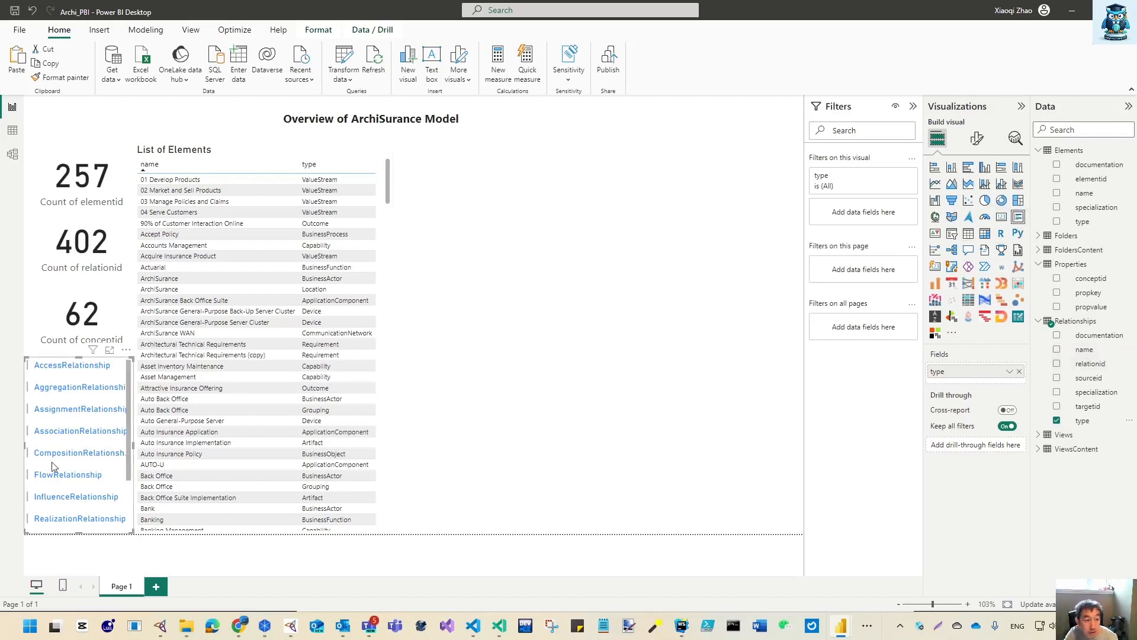
left_click_drag(95, 368, 502, 173)
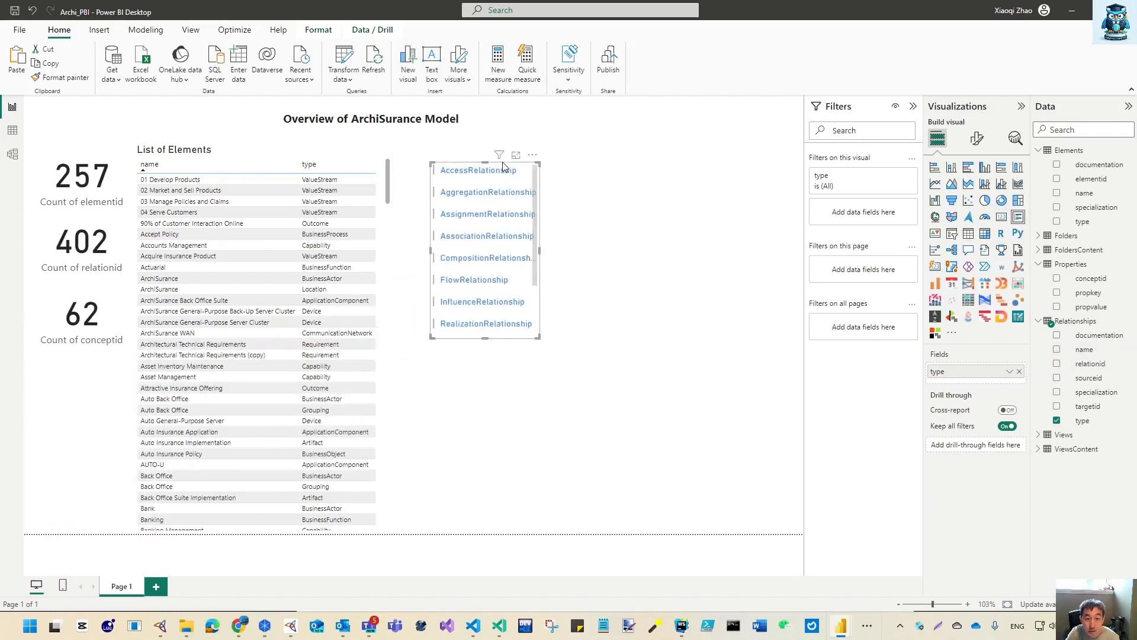
left_click_drag(541, 340, 594, 420)
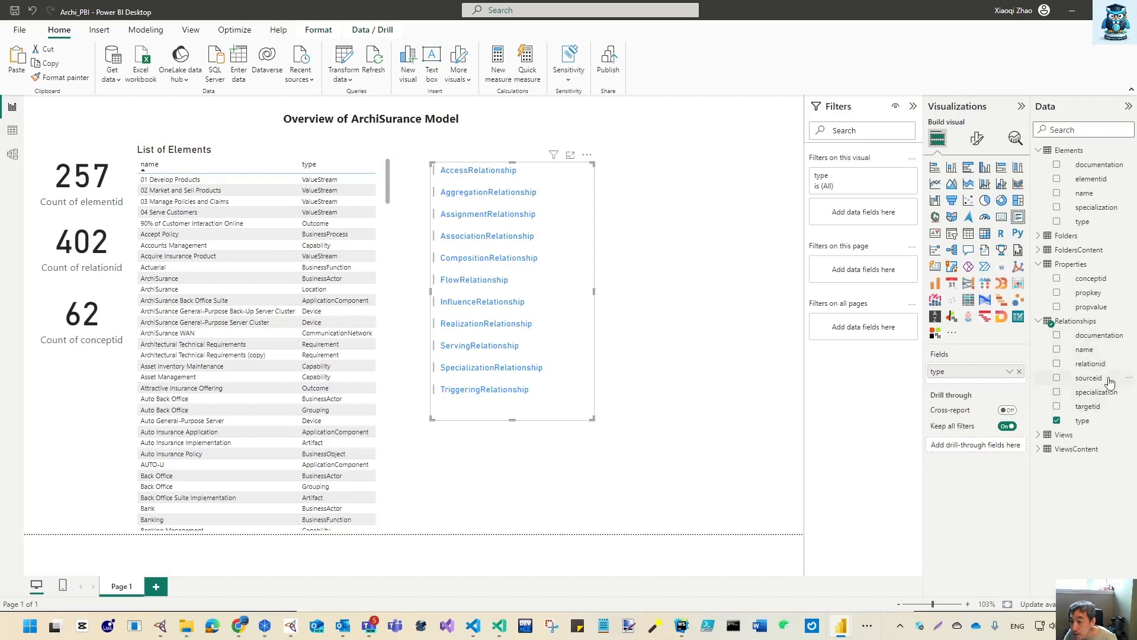
left_click_drag(1091, 364, 964, 376)
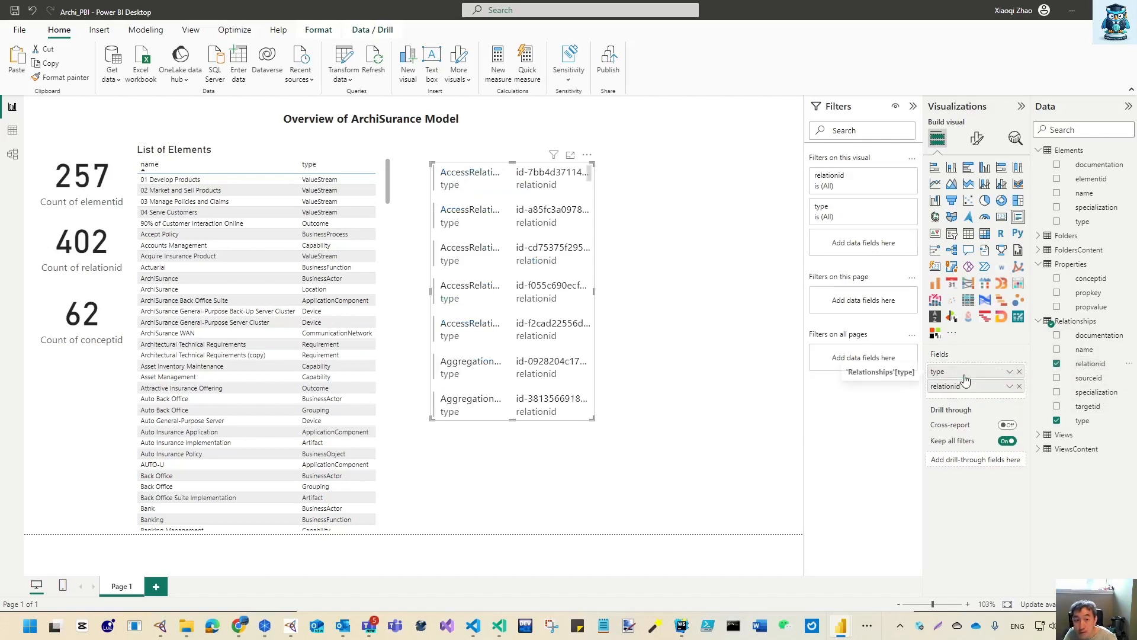
left_click(1010, 386)
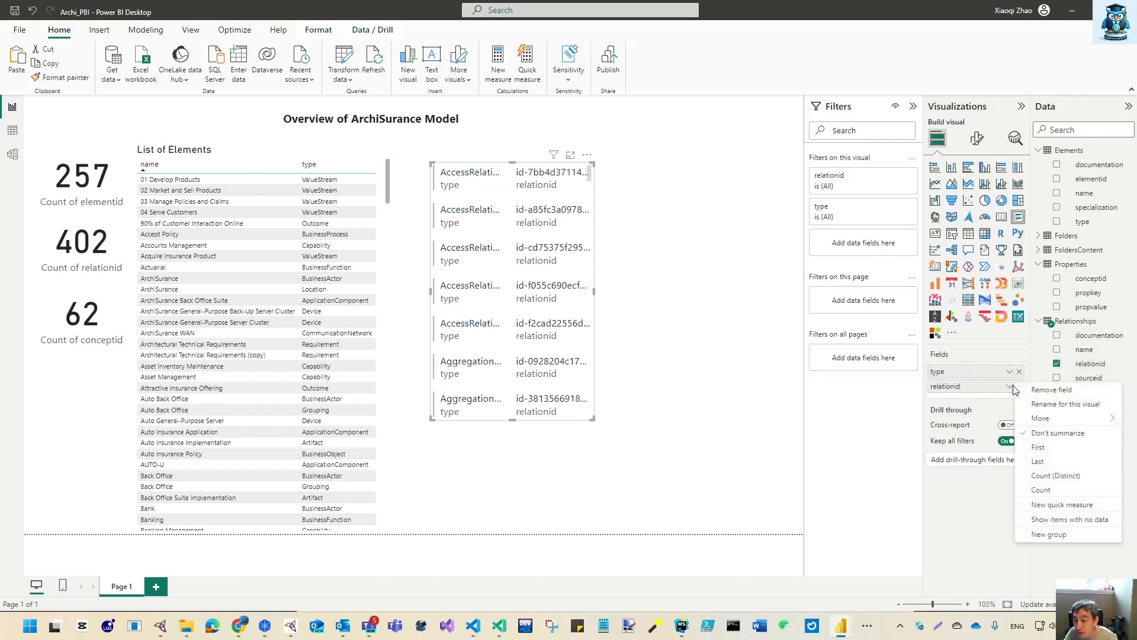
left_click(1058, 489)
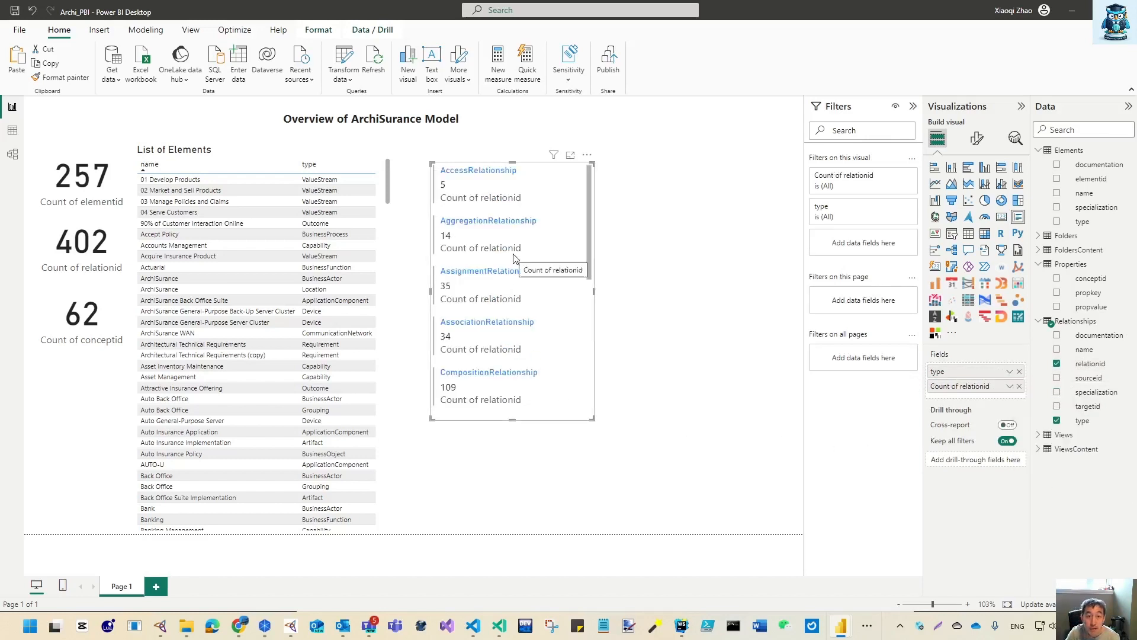
Shrink the multi-row card and move it back beneath the conceptid card, beside the elements table.
left_click_drag(512, 418, 495, 365)
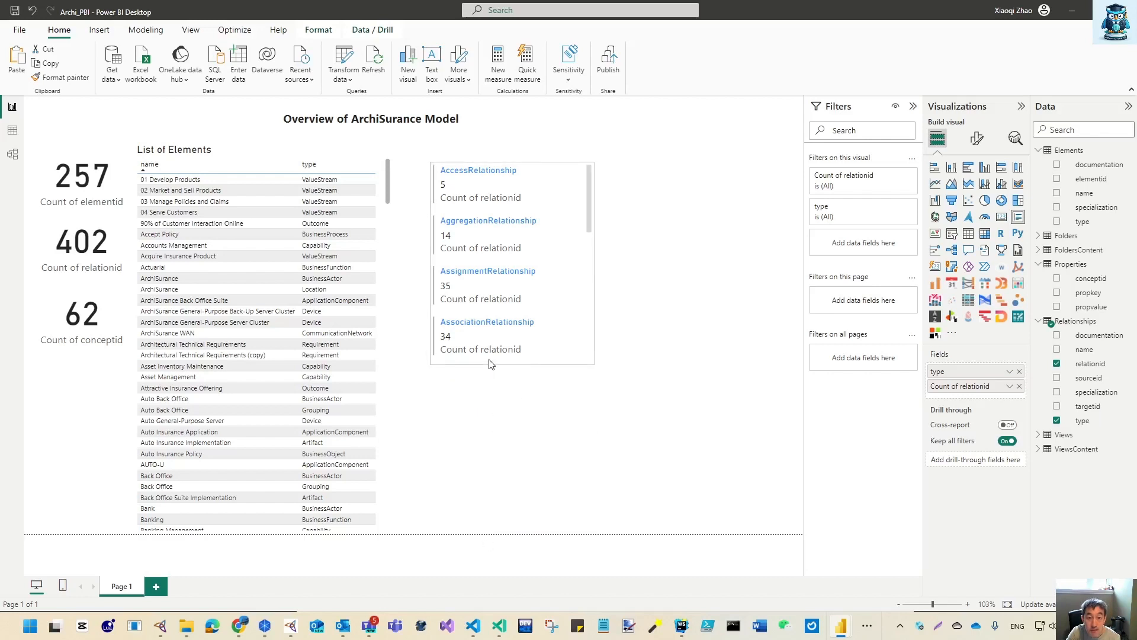
left_click_drag(597, 268, 549, 265)
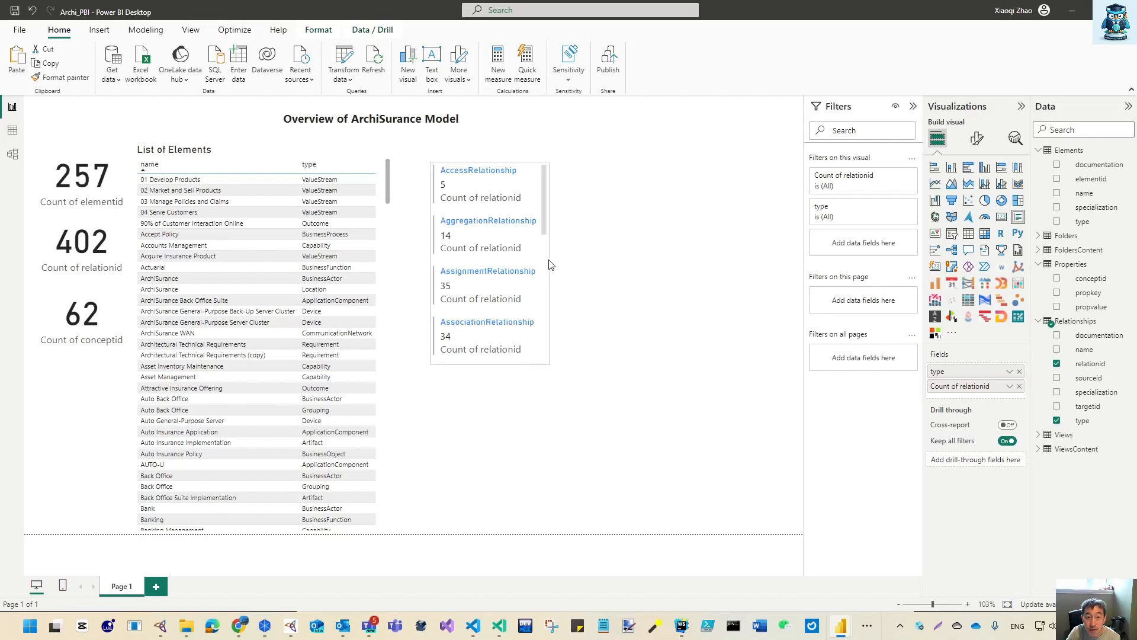
left_click_drag(509, 171, 134, 356)
left_click(75, 388)
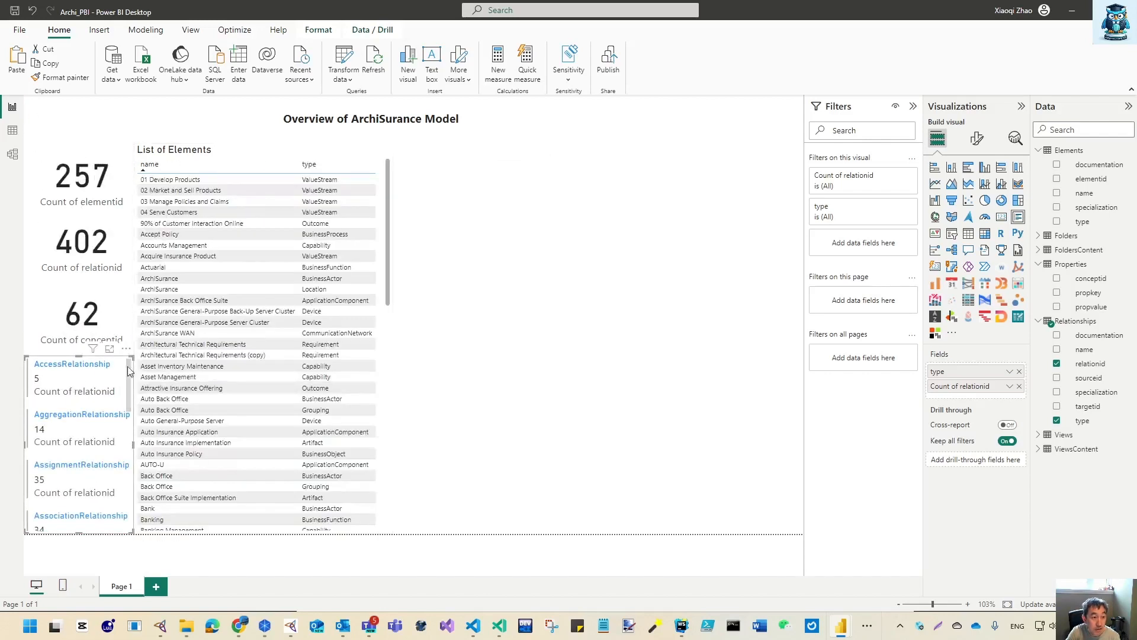
left_click(79, 371)
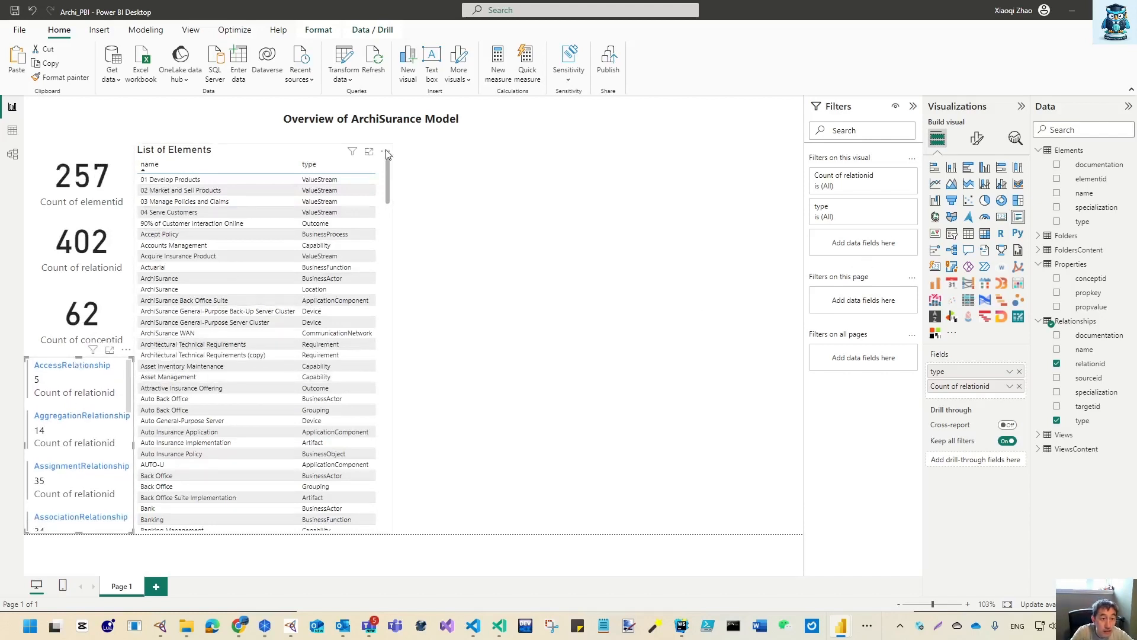
Shift the elements table away from the count cards and widen the multi-row card to fill the gap.
left_click_drag(303, 151, 329, 152)
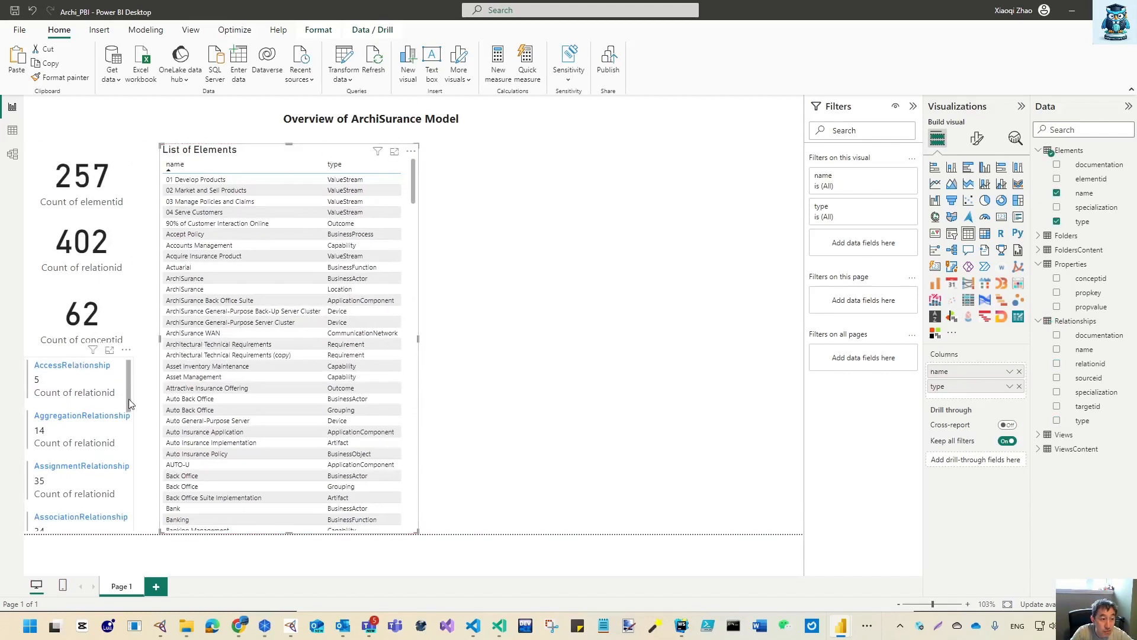
left_click(131, 428)
left_click_drag(142, 450, 151, 379)
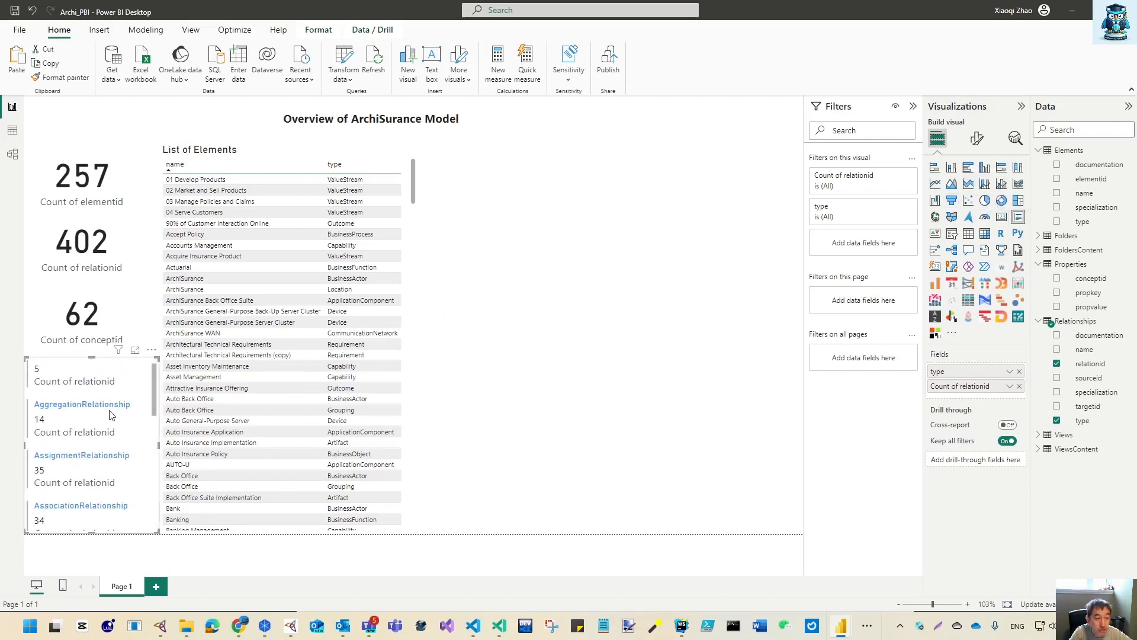
Convert the multi-row card to a treemap and turn on its data labels.
left_click(1018, 200)
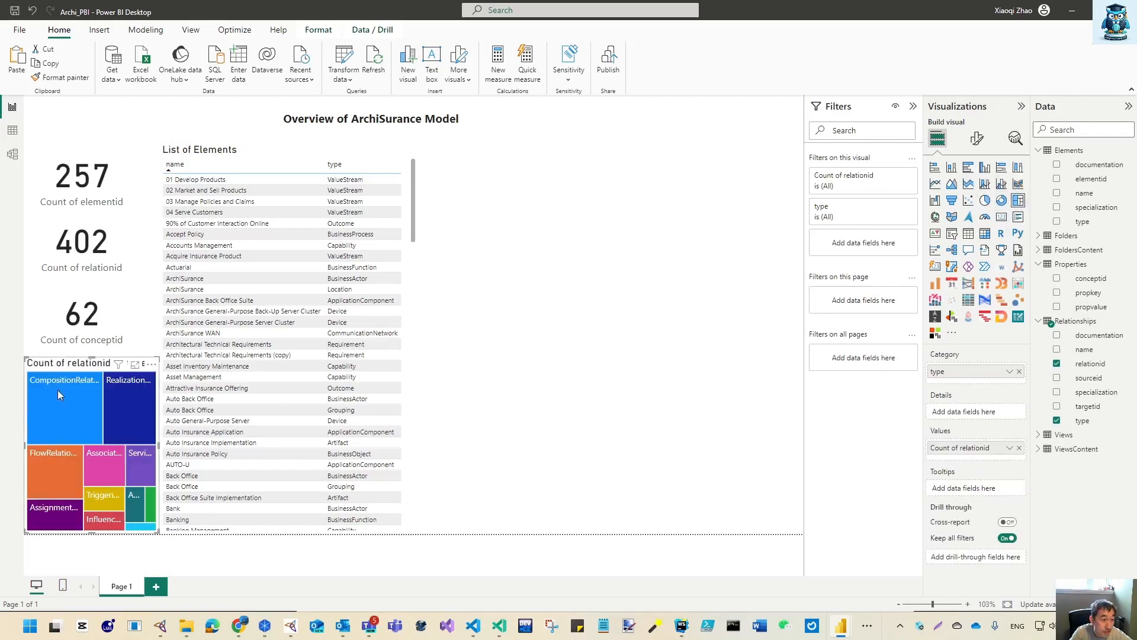
mouse_move(113, 445)
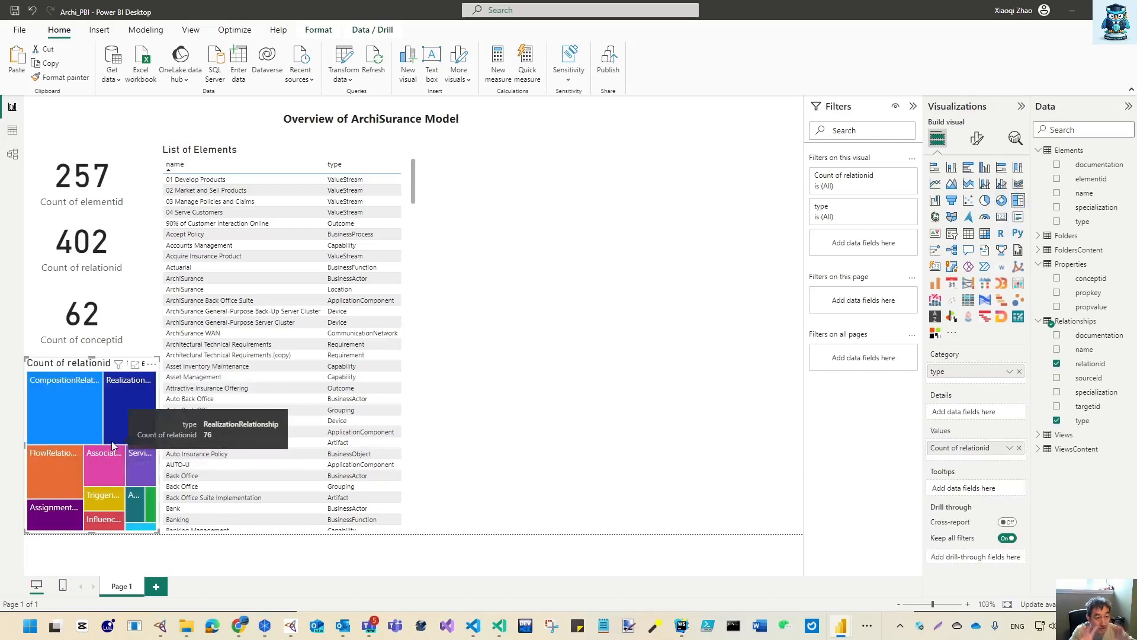
left_click(977, 142)
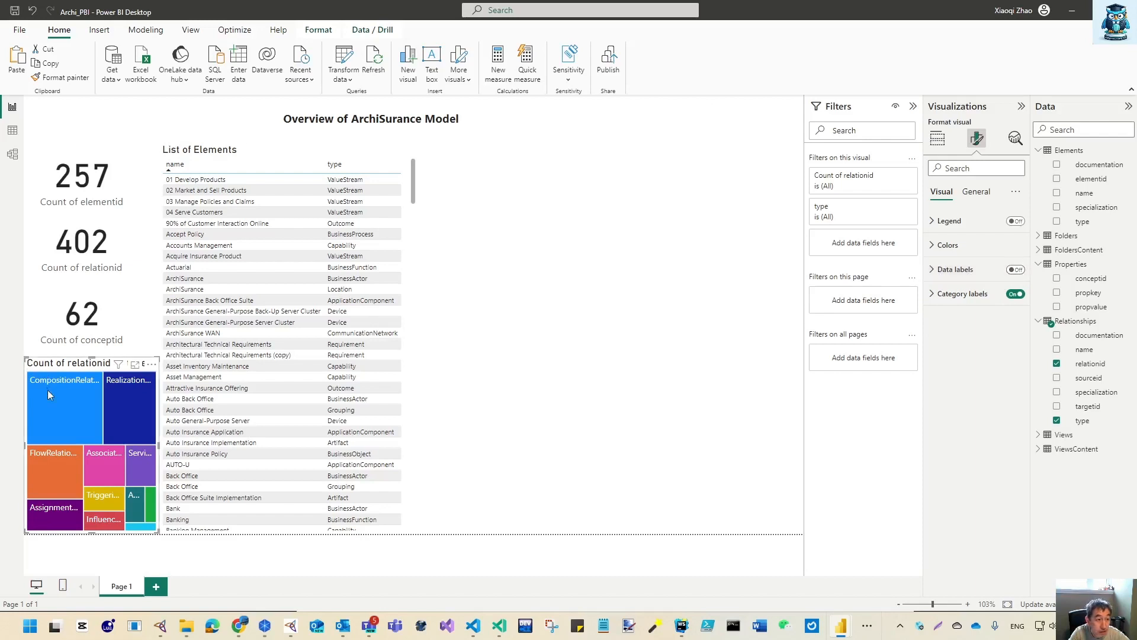
left_click(1020, 274)
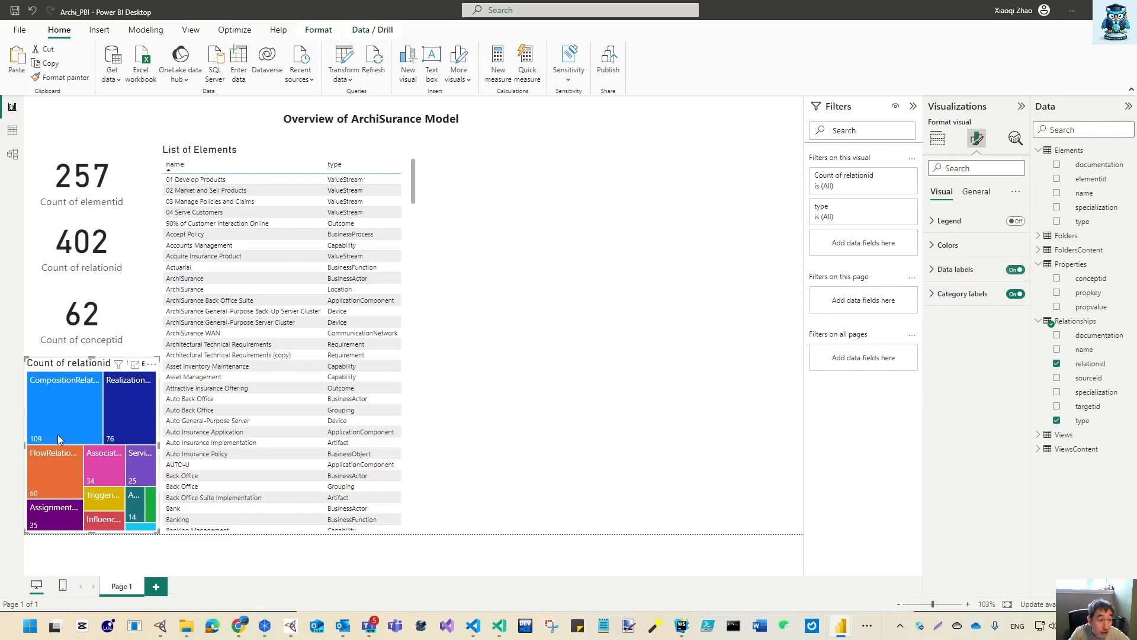
mouse_move(57, 435)
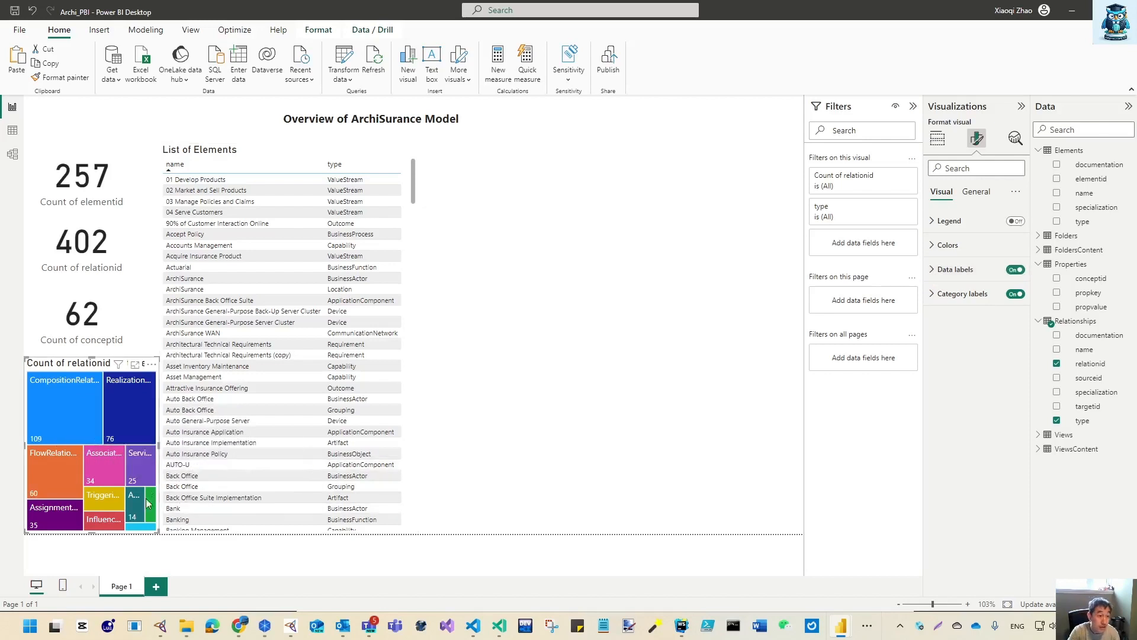
left_click(937, 138)
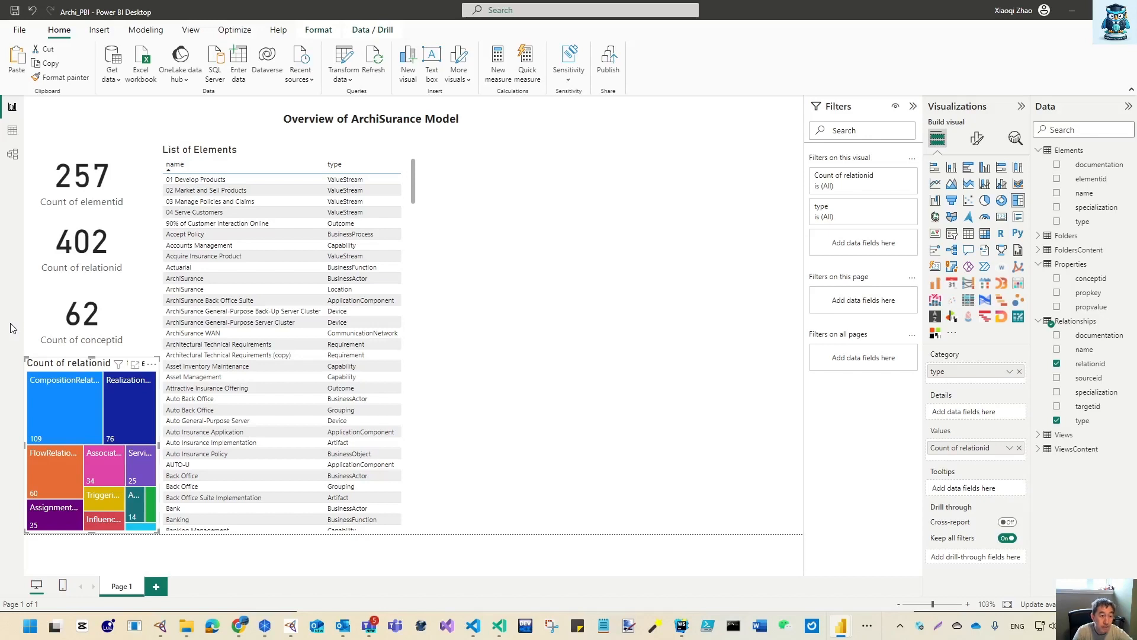
Examine how selecting different relationship types in the treemap filters the cards and table, and clear the selection.
left_click(69, 393)
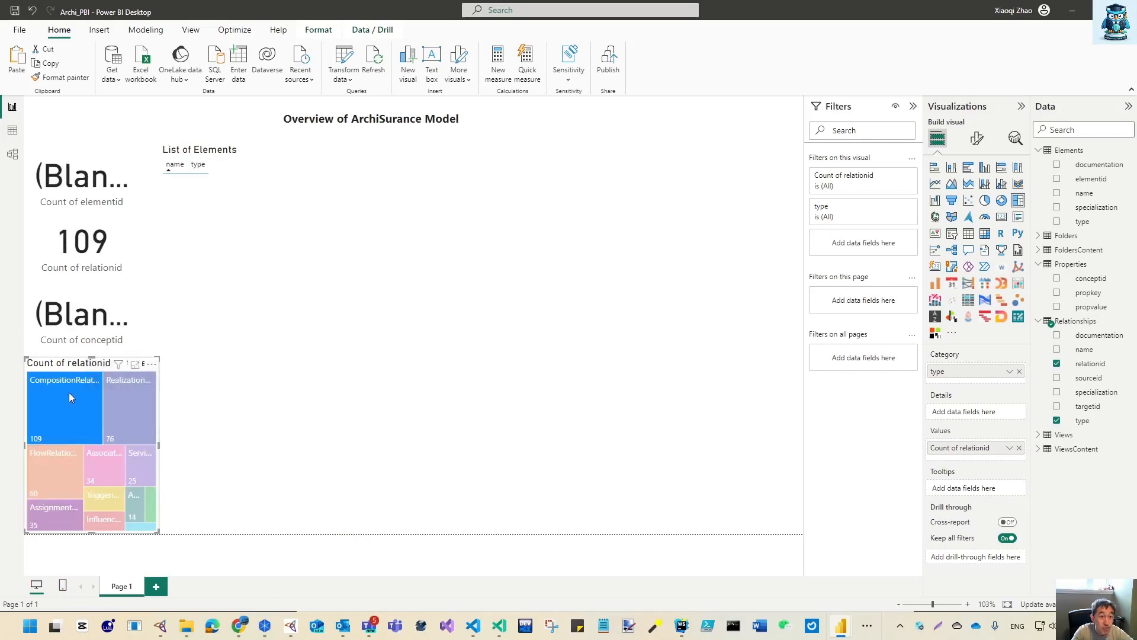
left_click(137, 408)
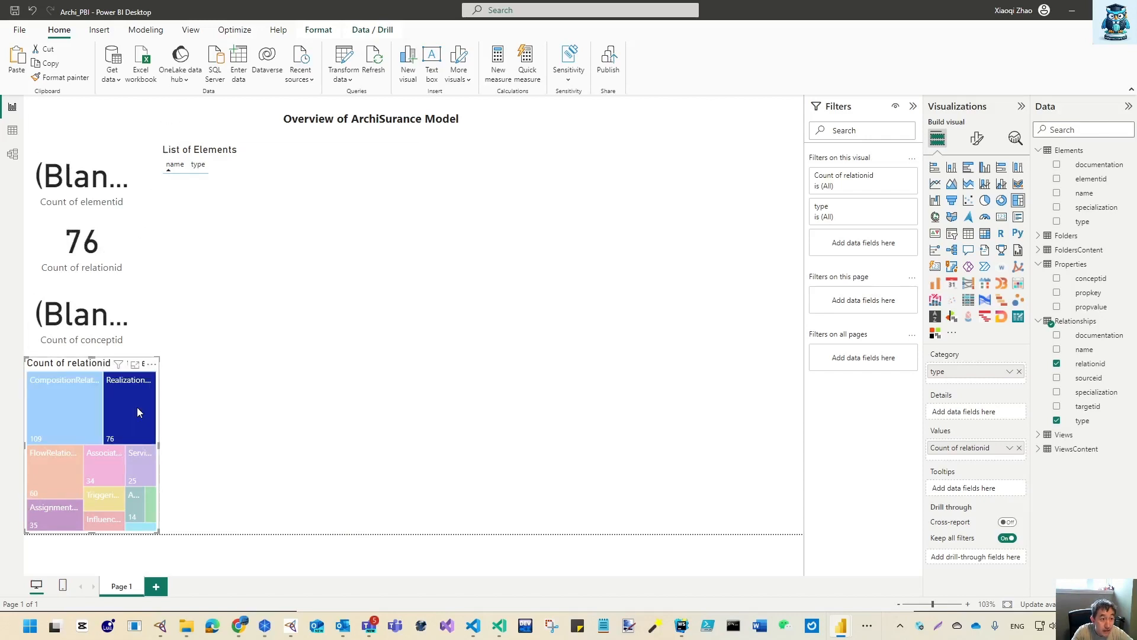
left_click(55, 469)
left_click(98, 475)
left_click(141, 468)
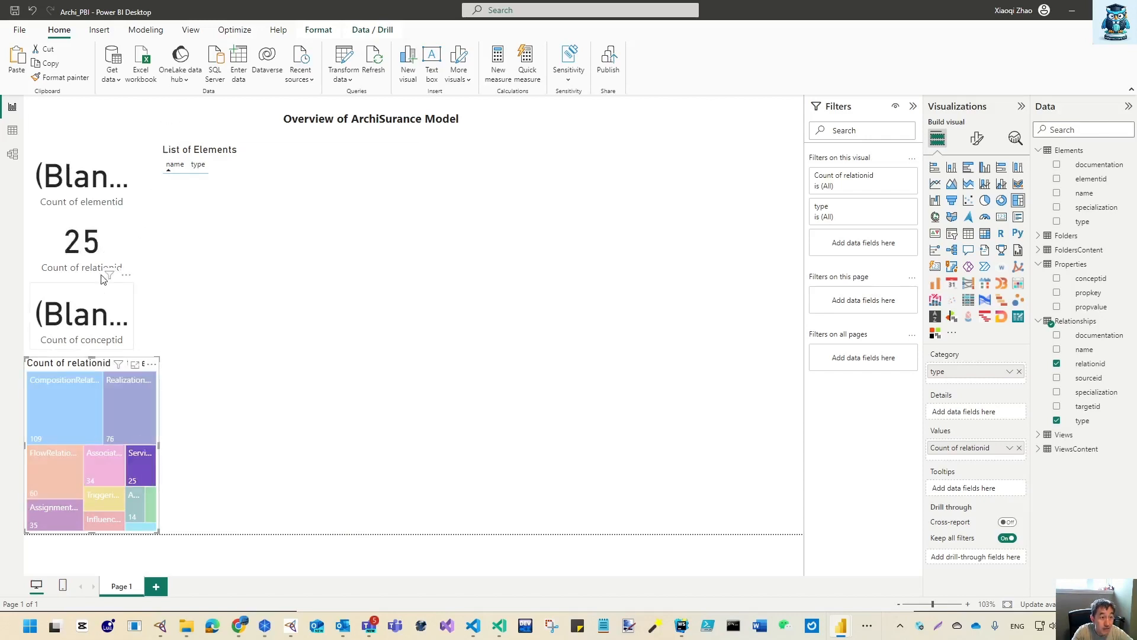
left_click(91, 396)
left_click(135, 394)
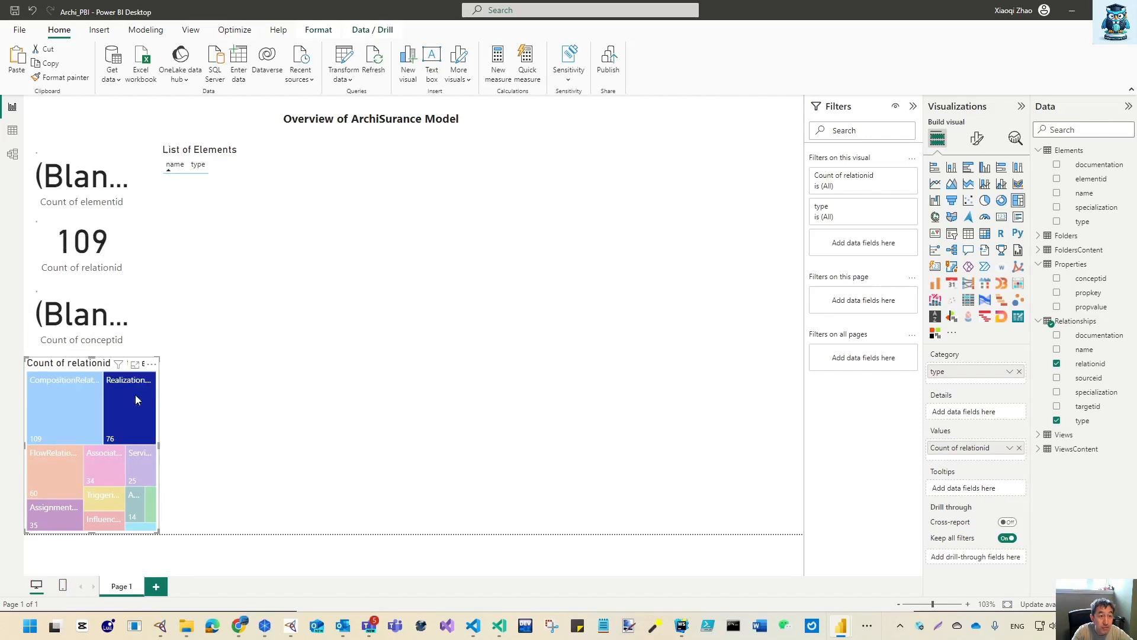
left_click(99, 391)
double_click(140, 400)
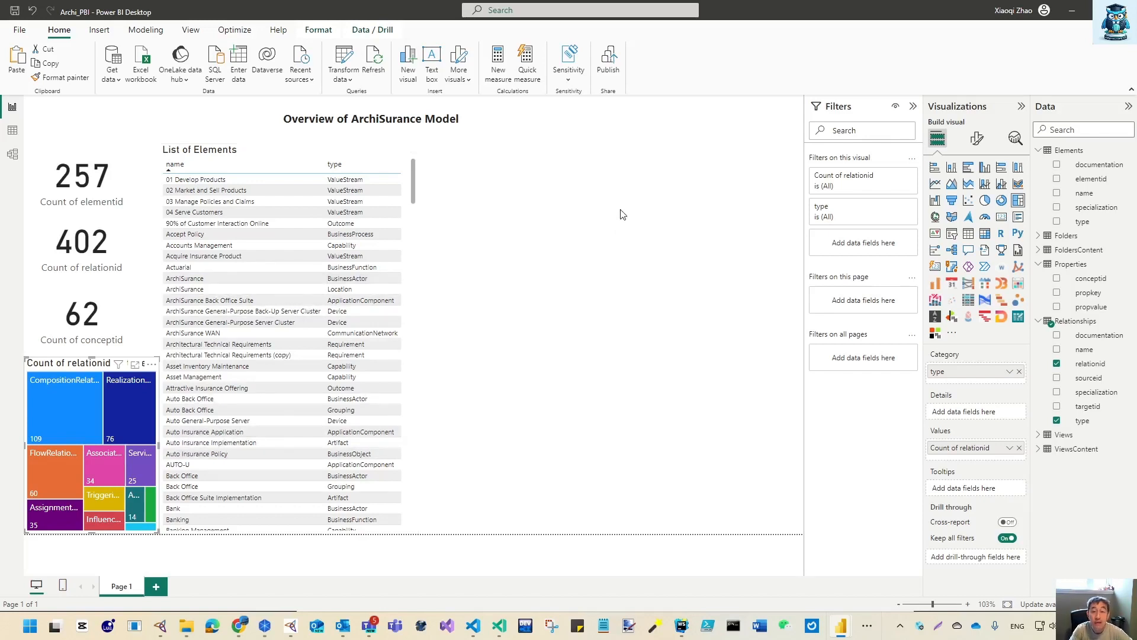
Try showing the relationship counts by type as a pie chart, and return to the treemap.
left_click(984, 200)
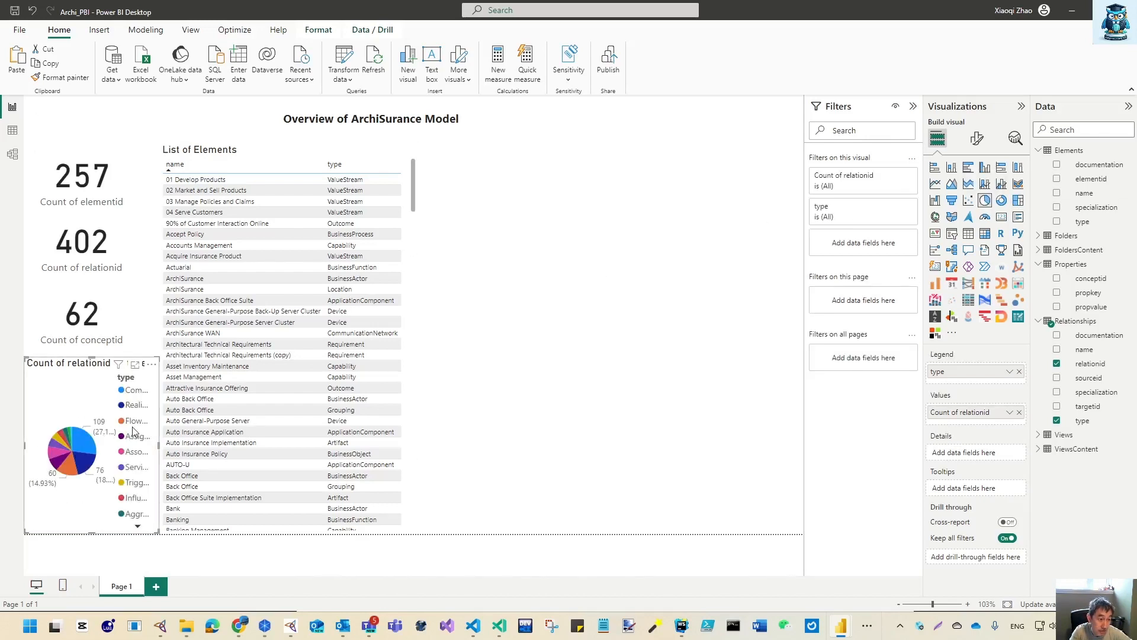
left_click(1018, 200)
left_click(529, 291)
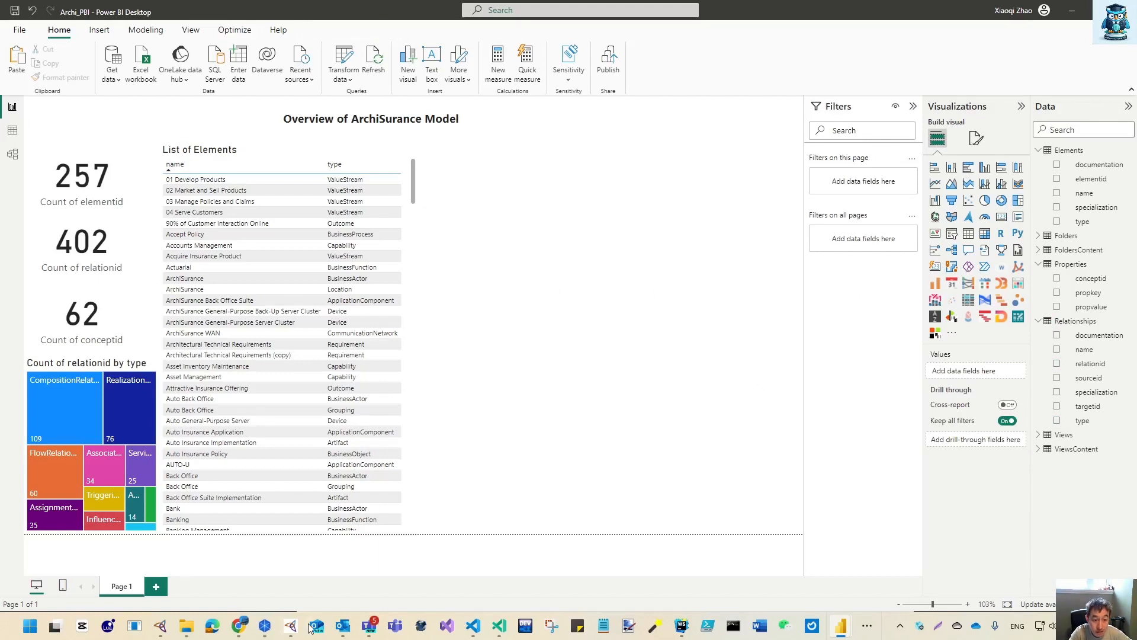
Switch to the ArchiSurance_Practice HTML report in Chrome, maximize it, expand its Views folder and widen the model tree.
mouse_move(294, 635)
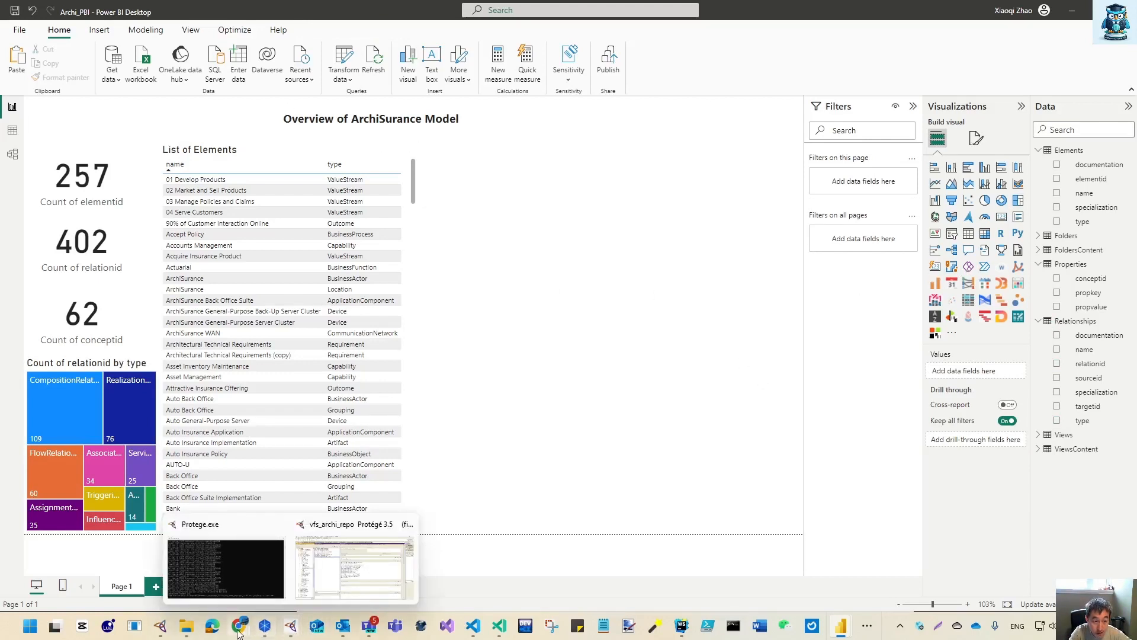
mouse_move(239, 628)
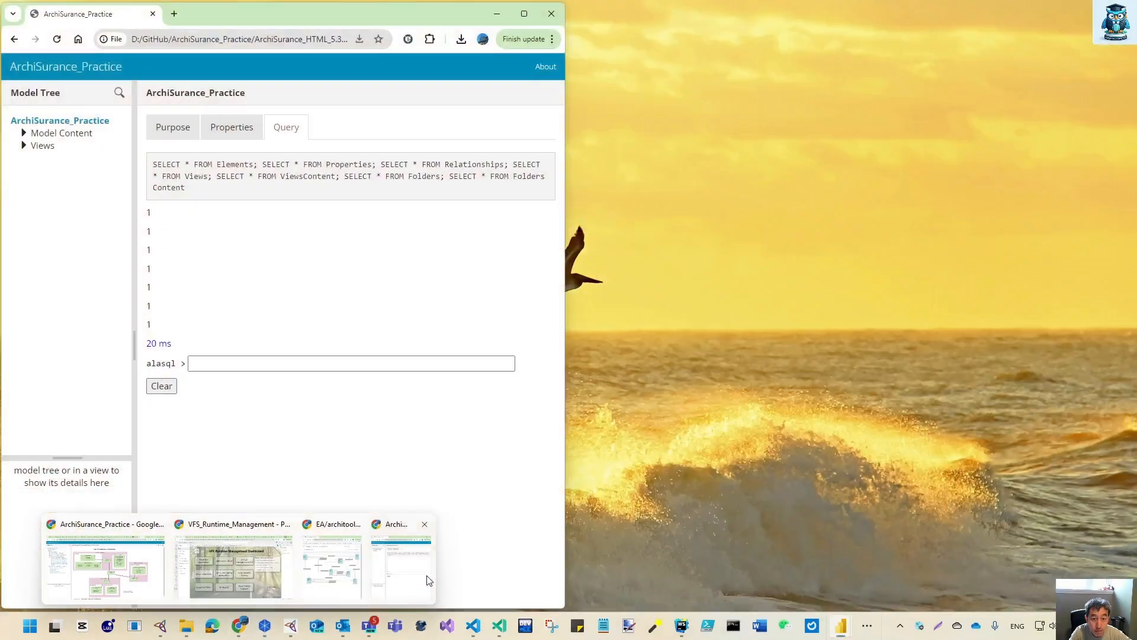
left_click(406, 569)
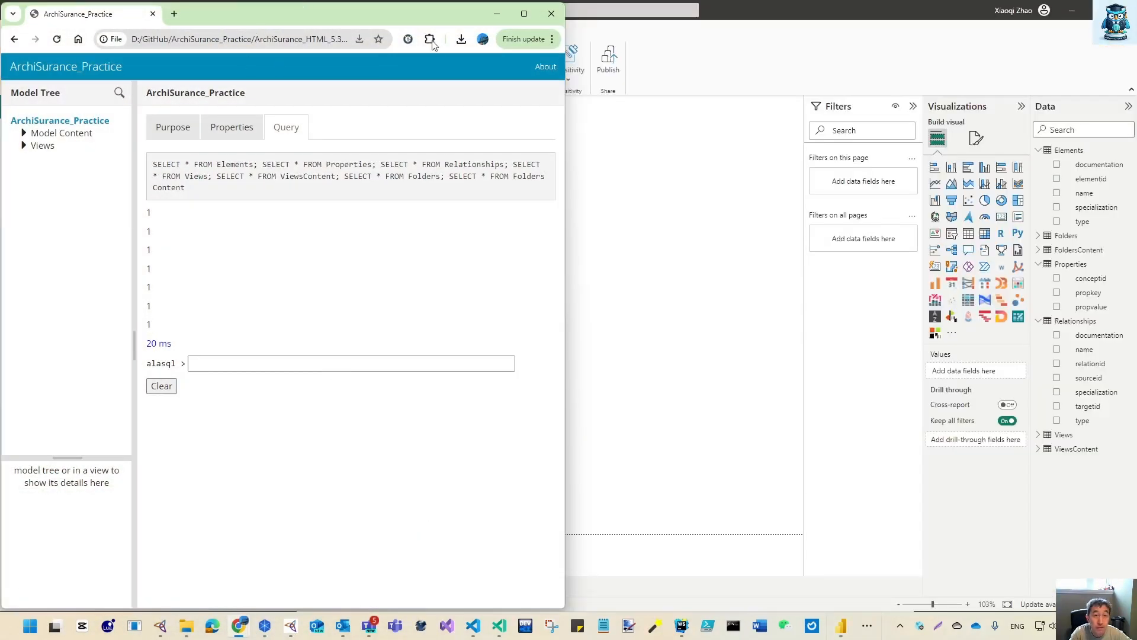
left_click(524, 13)
left_click(24, 145)
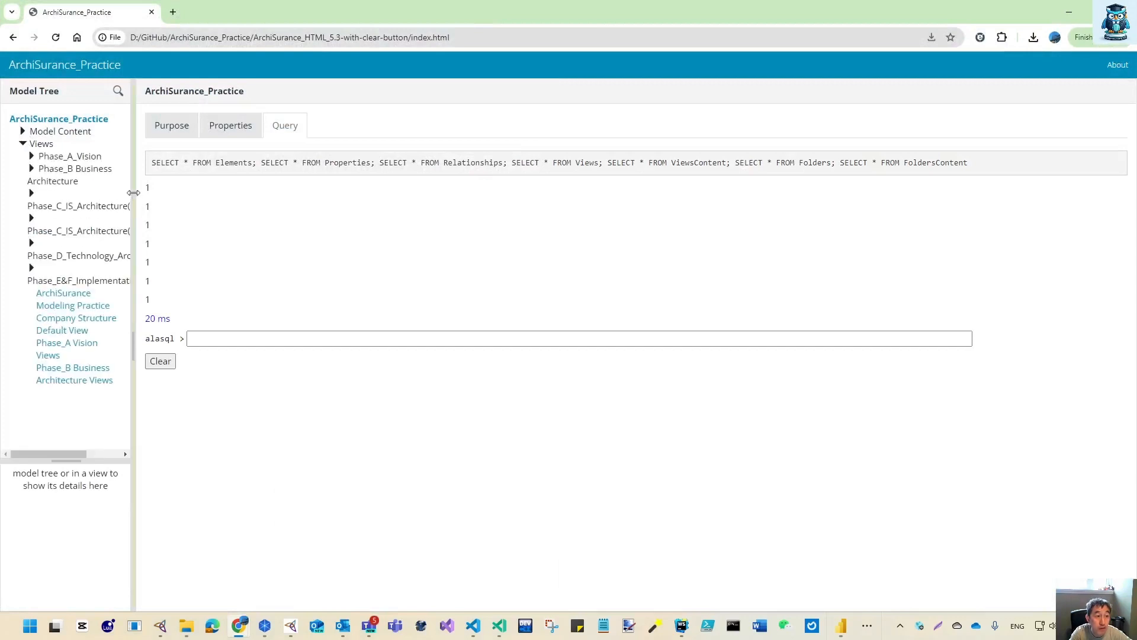
left_click_drag(132, 200, 274, 212)
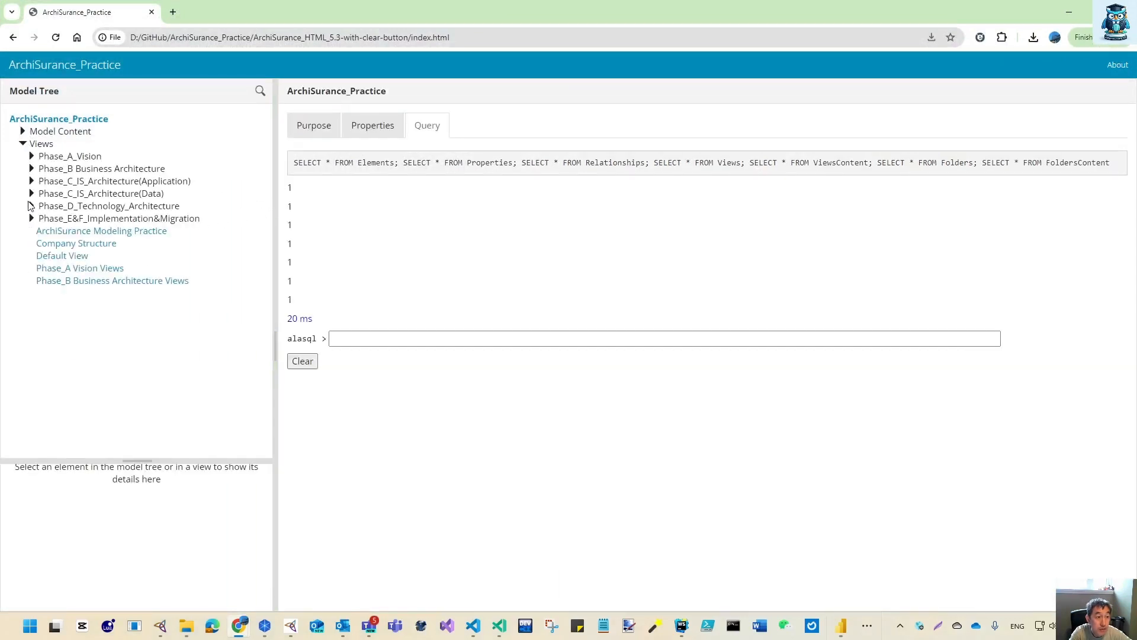
Open the Figure24_Application-Usage view from the Phase_C_IS_Architecture(Application) folder.
left_click(32, 181)
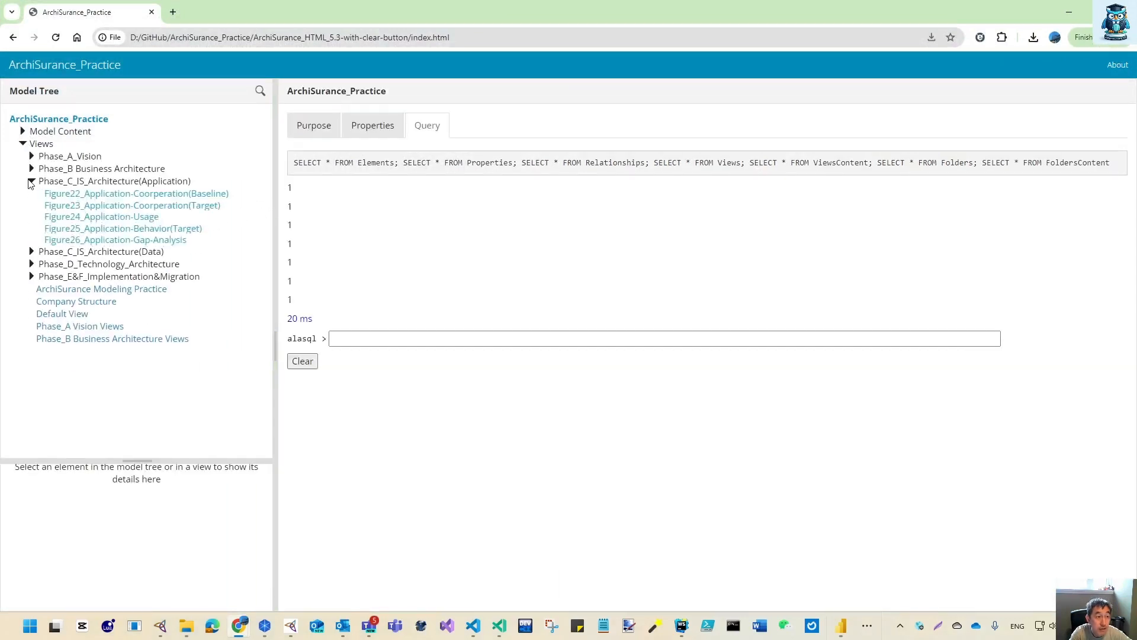
left_click(115, 207)
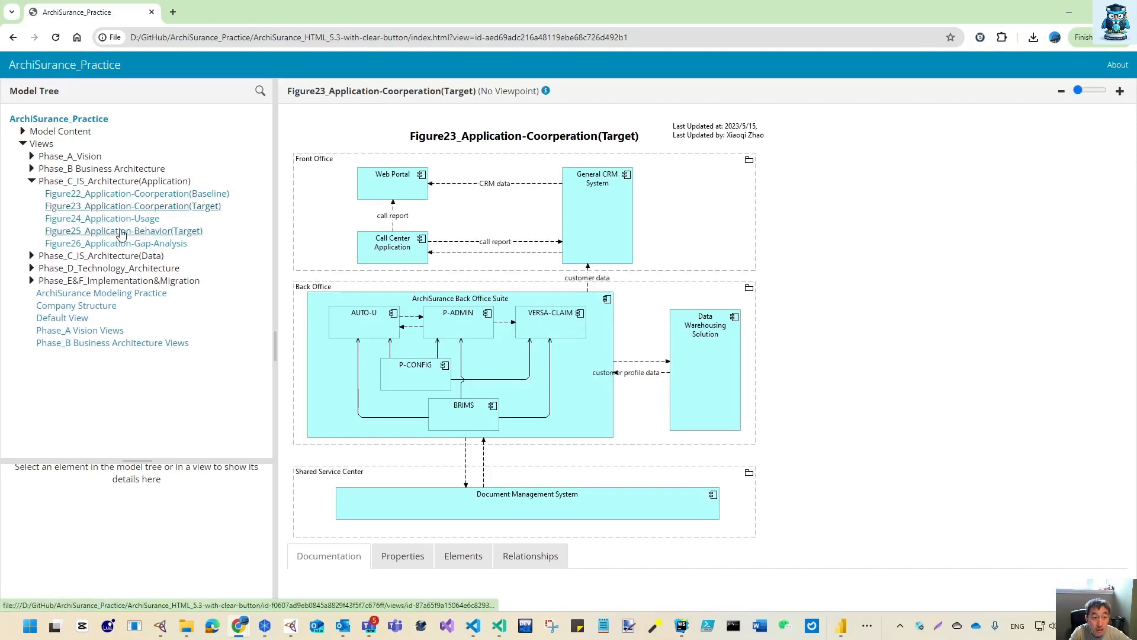
left_click(109, 231)
left_click(97, 218)
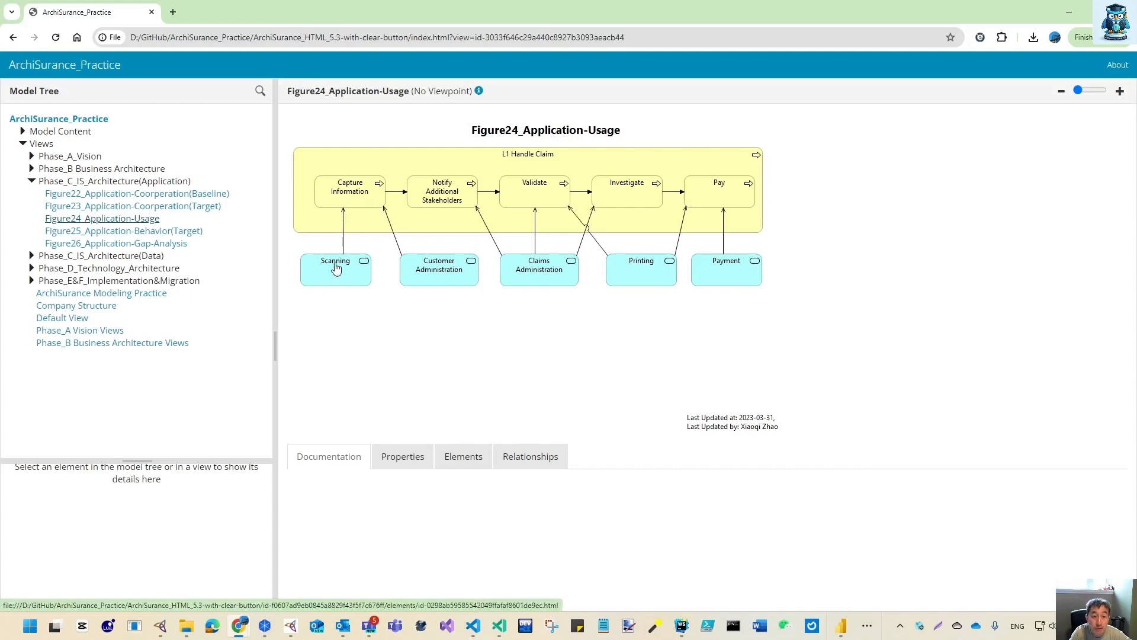
Select L1 Handle Claim in the diagram and examine the relationships and elements listed for the Figure24_Application-Usage view.
left_click(343, 230)
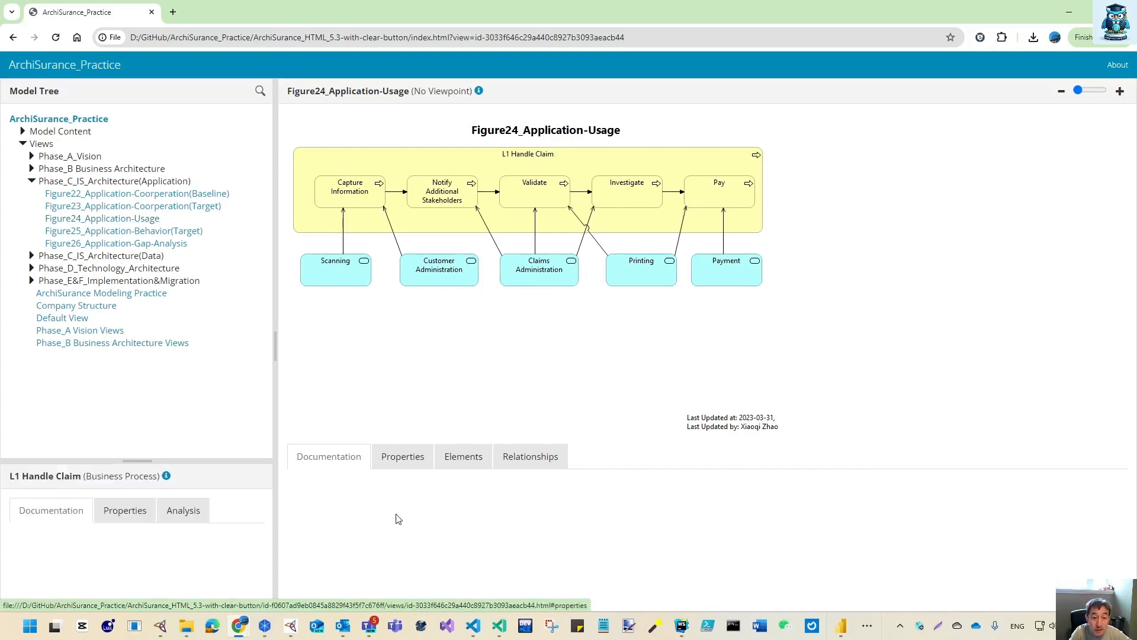
left_click(533, 463)
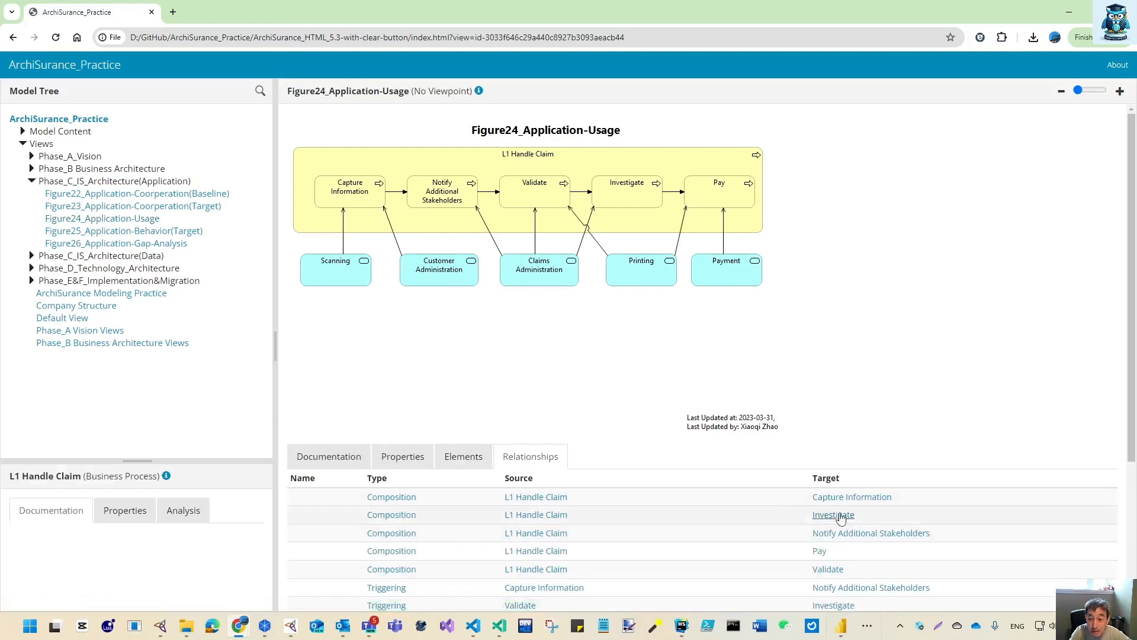
scroll(470, 576, "down", 3)
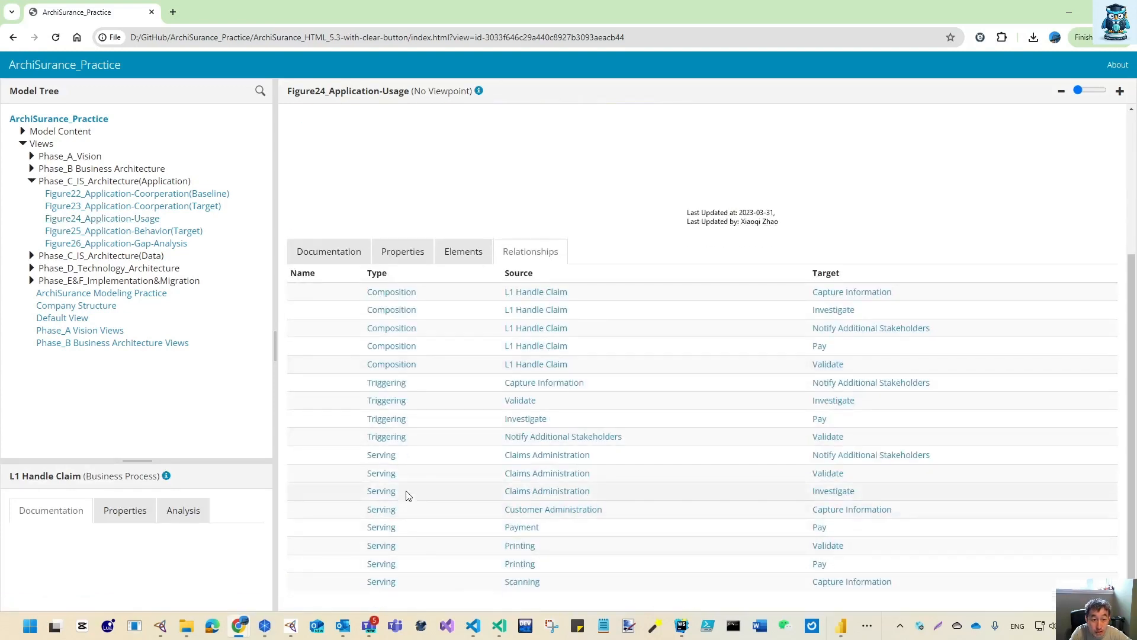
scroll(513, 487, "up", 3)
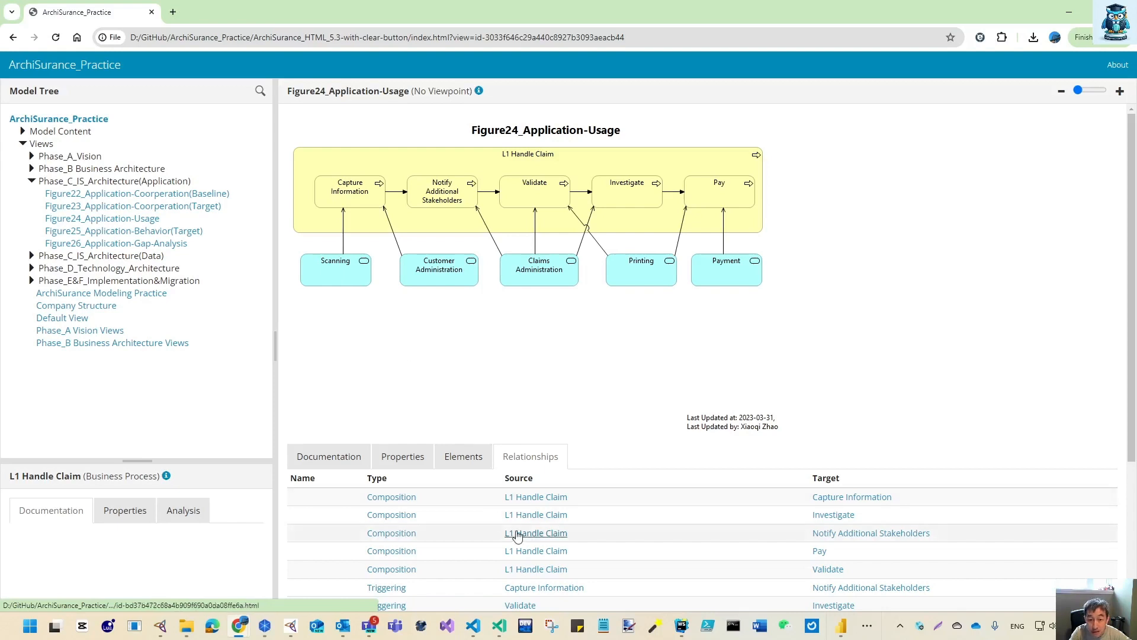
left_click(465, 457)
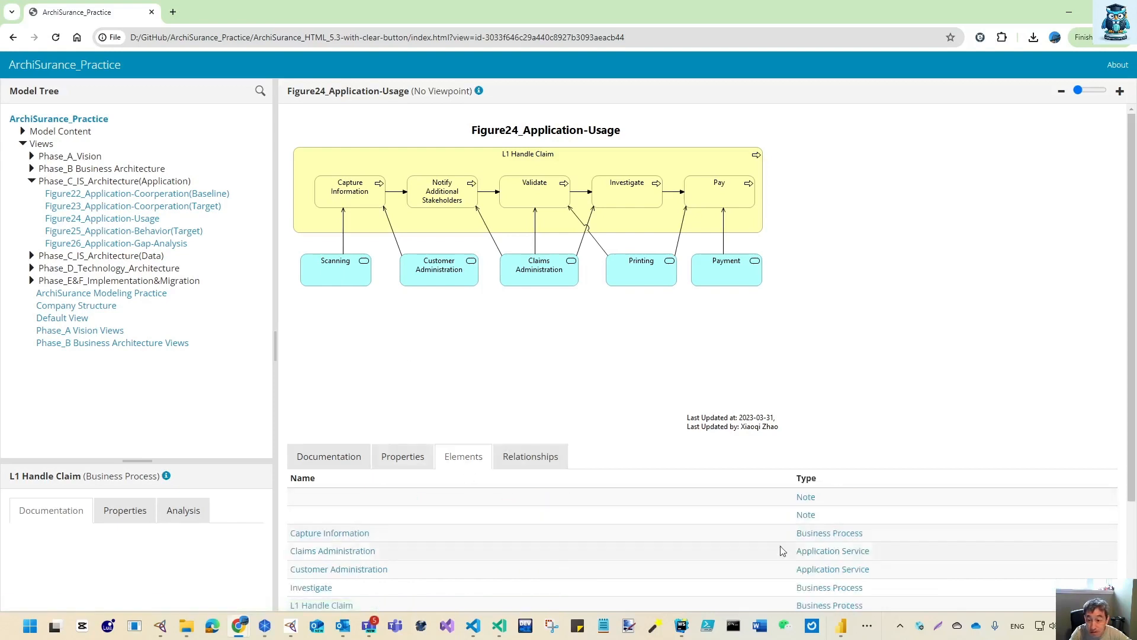
scroll(823, 568, "down", 3)
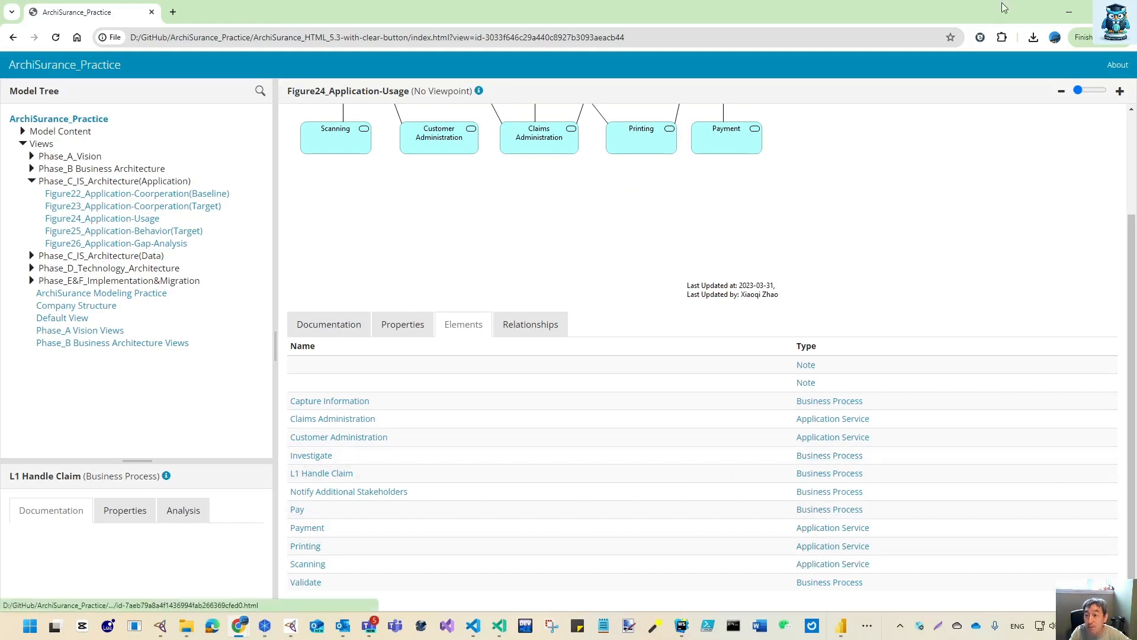
Return to Power BI, add an empty table visual beside the elements list, widen it to the page edge and shorten it.
left_click(1065, 16)
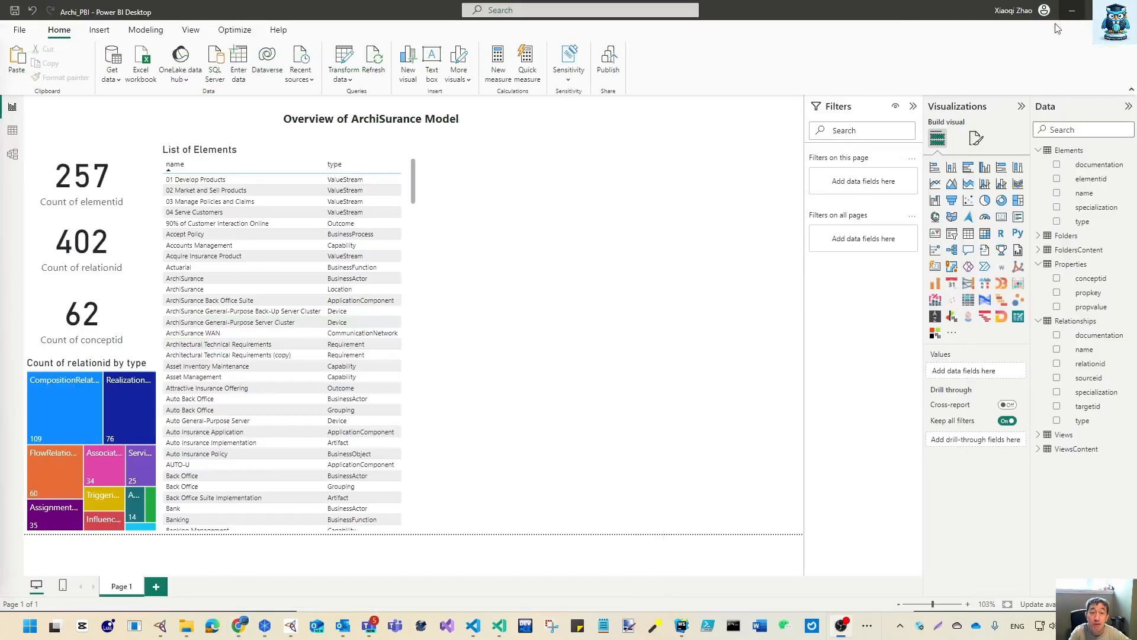
left_click(968, 233)
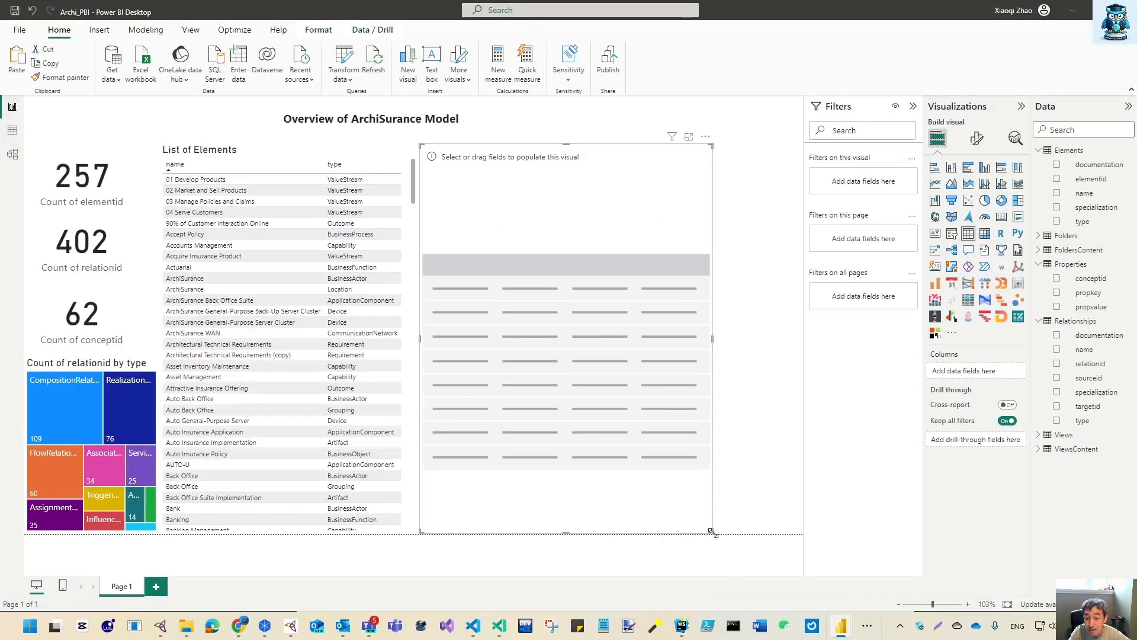
left_click_drag(712, 532, 811, 358)
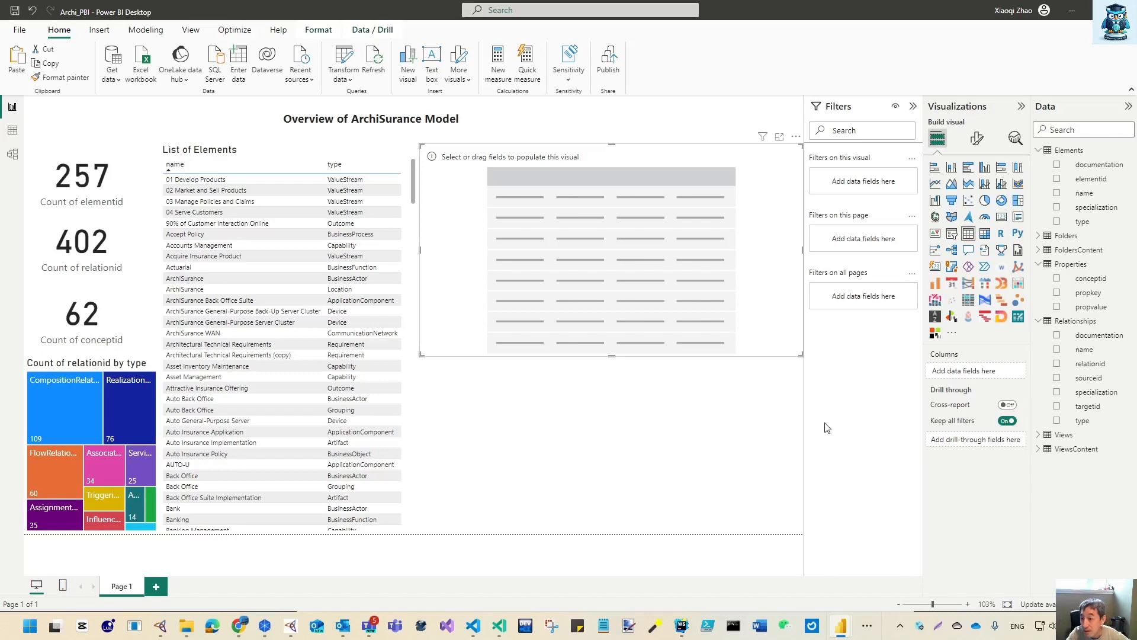
left_click_drag(1032, 302, 984, 298)
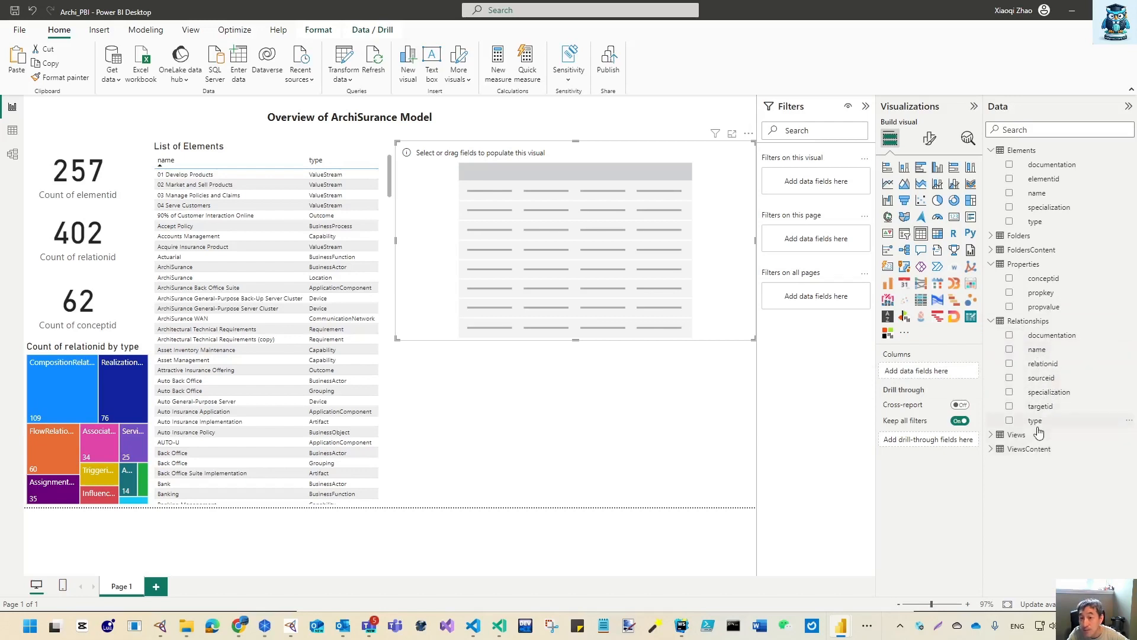
Add the Relationships type field to the new table and filter the visual to ServingRelationship only.
left_click_drag(1038, 428, 922, 373)
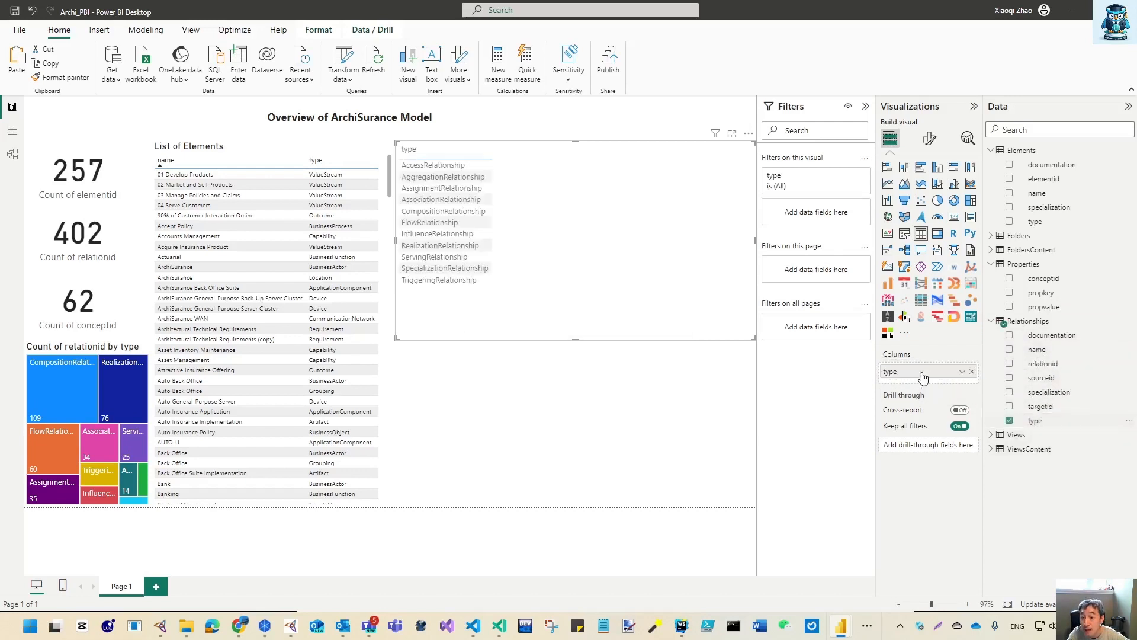
left_click(963, 373)
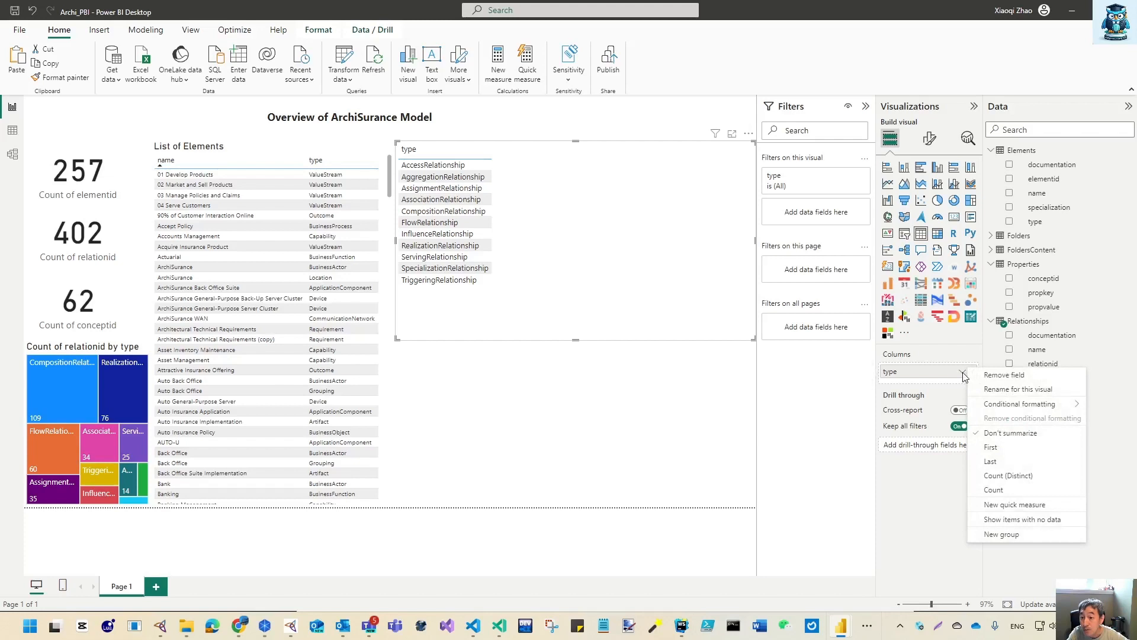
left_click(920, 382)
left_click(847, 176)
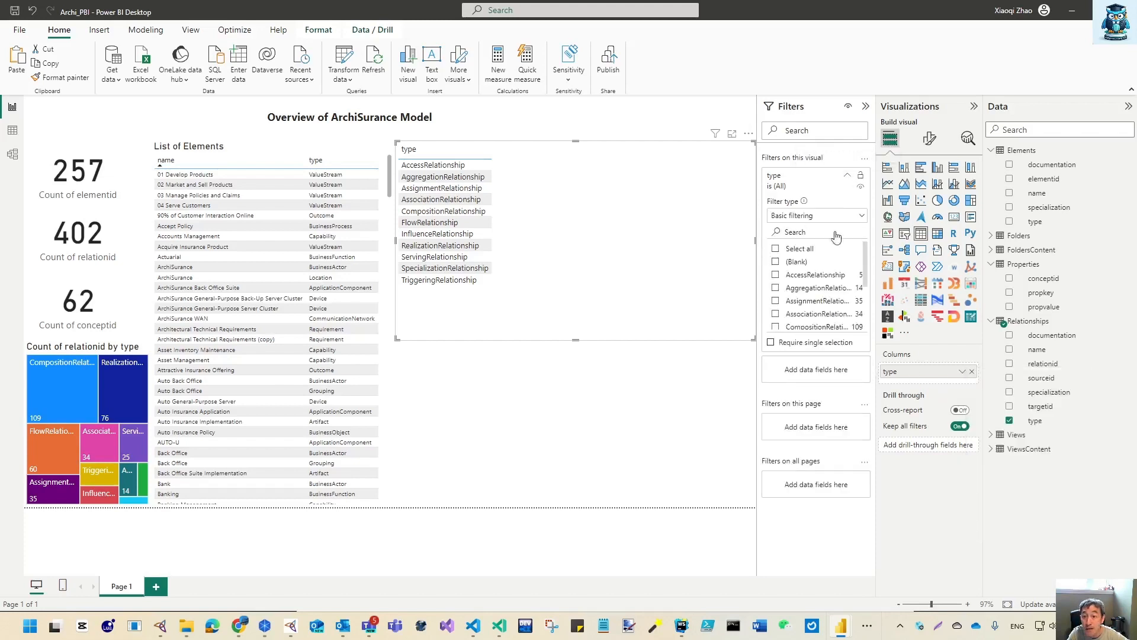
scroll(868, 275, "down", 3)
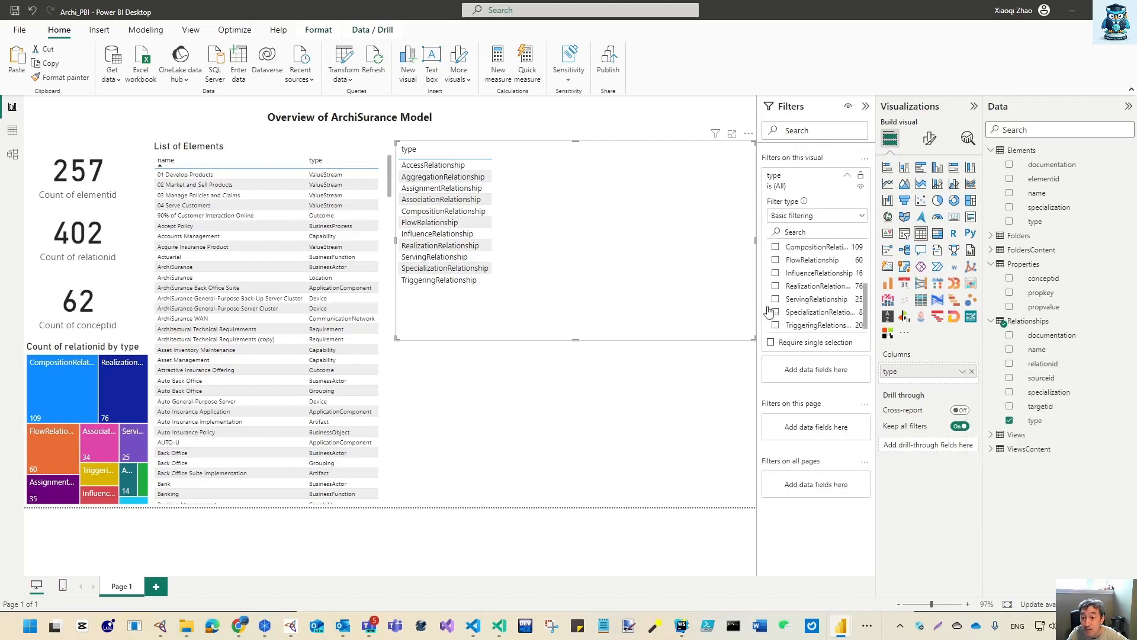
left_click(776, 299)
left_click(574, 425)
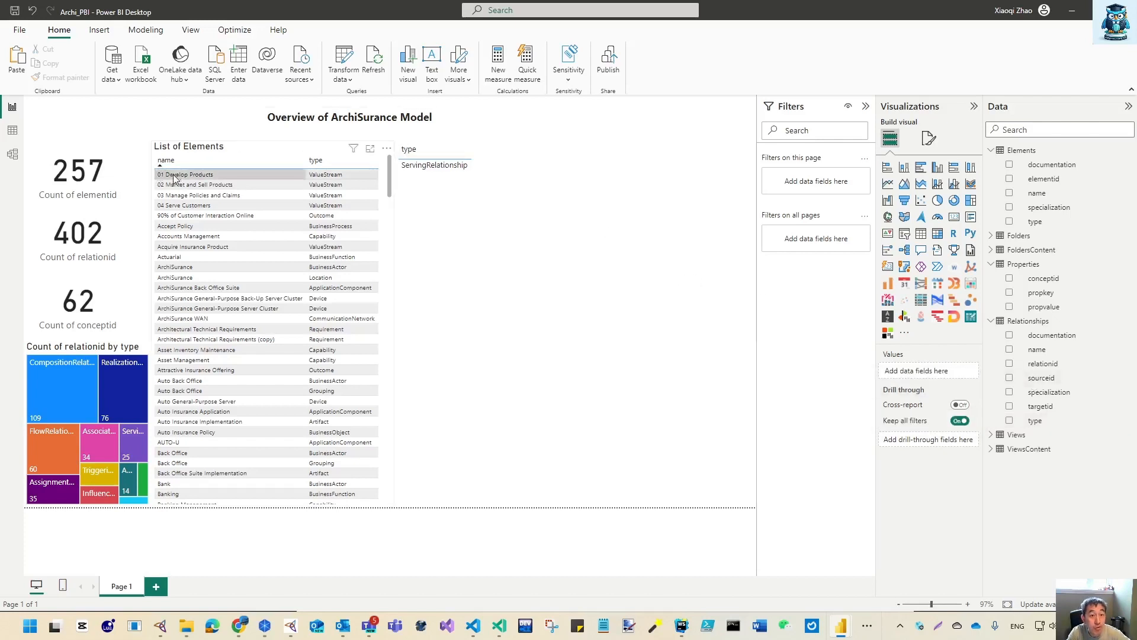
Show the data of the Relationships table in Table view.
left_click(13, 134)
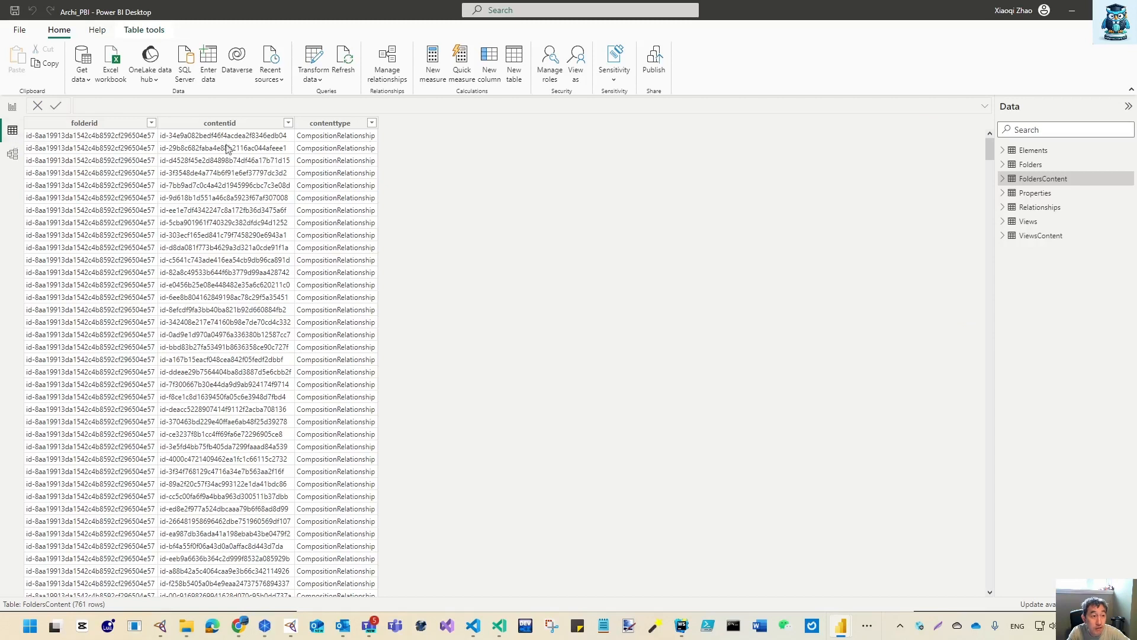
left_click(1005, 208)
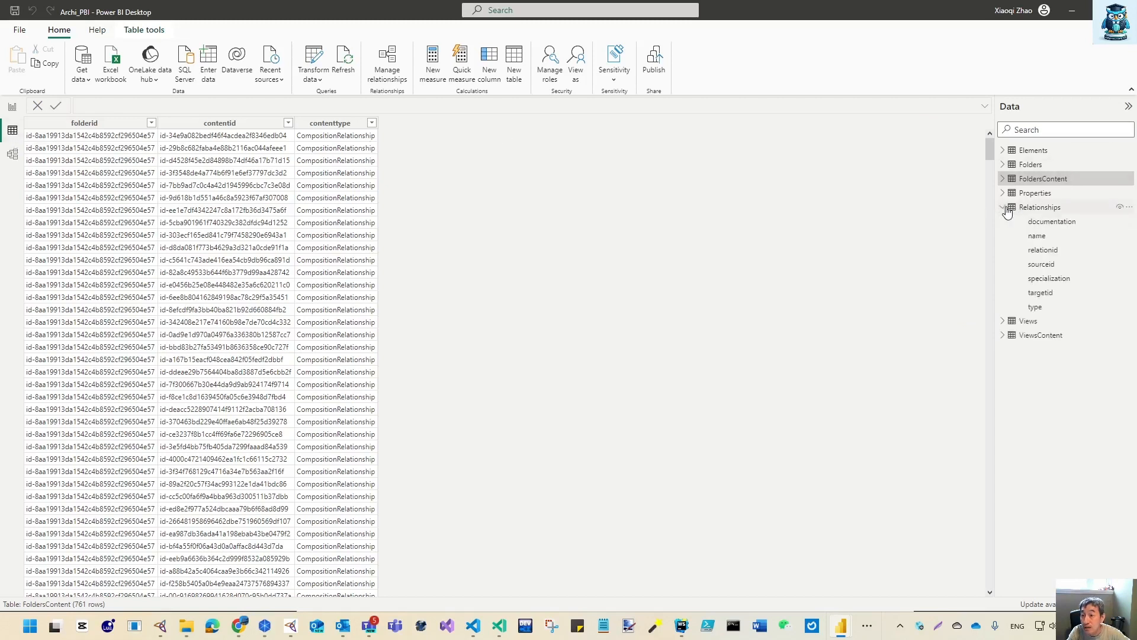
left_click(1044, 265)
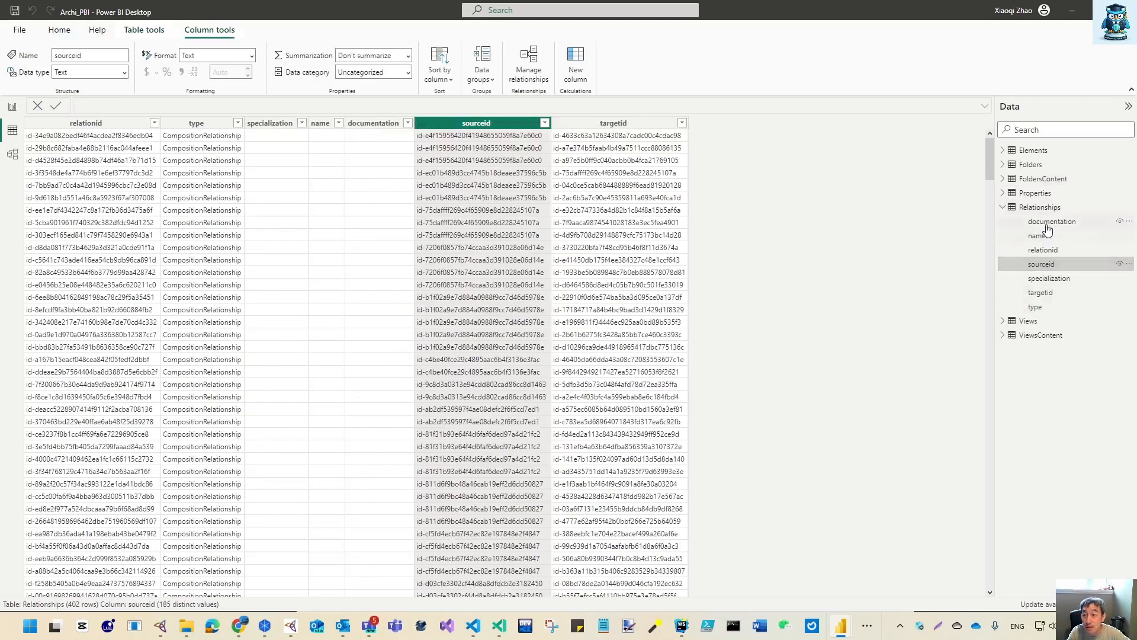
left_click(1041, 208)
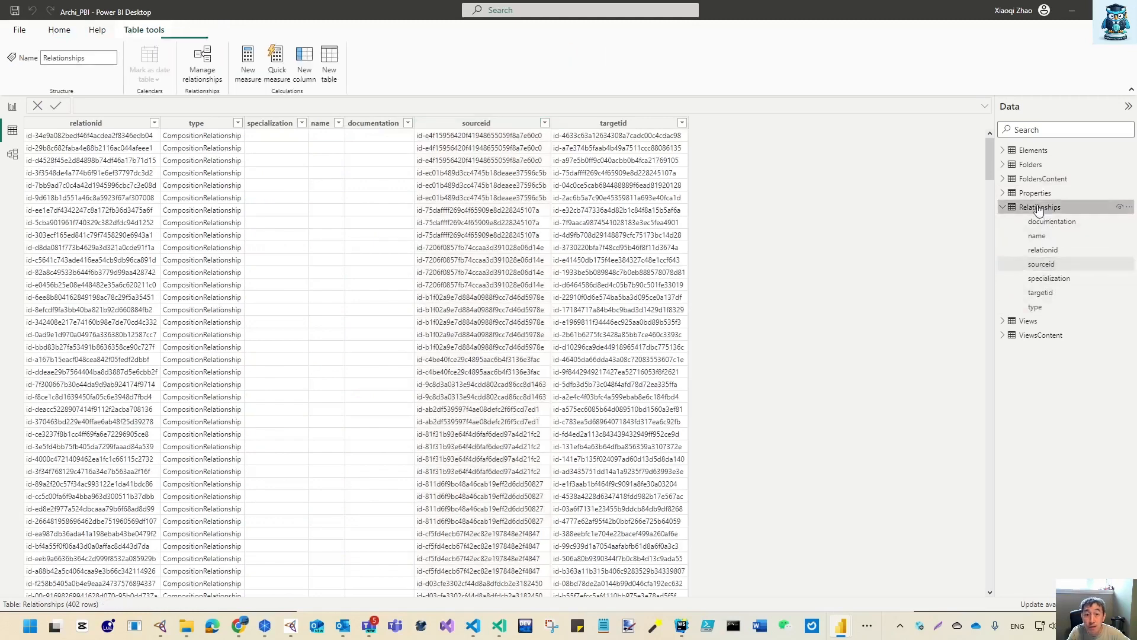
Add a calculated column named SourceName to the Relationships table and begin its formula with the LOOKUPVALUE function.
left_click(299, 60)
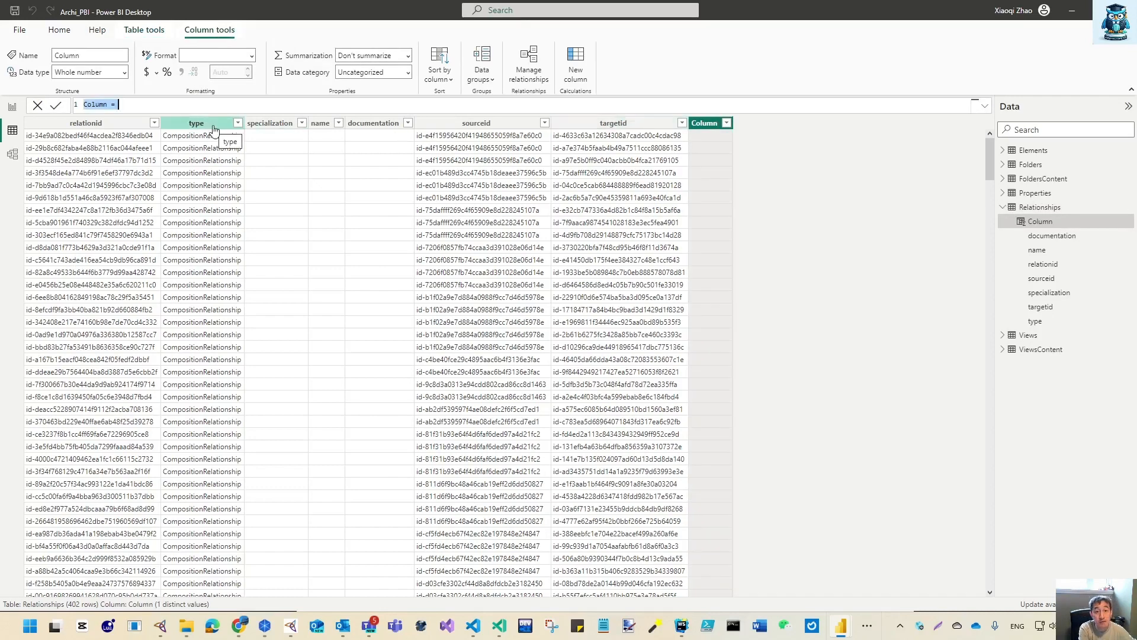
type("SourceName")
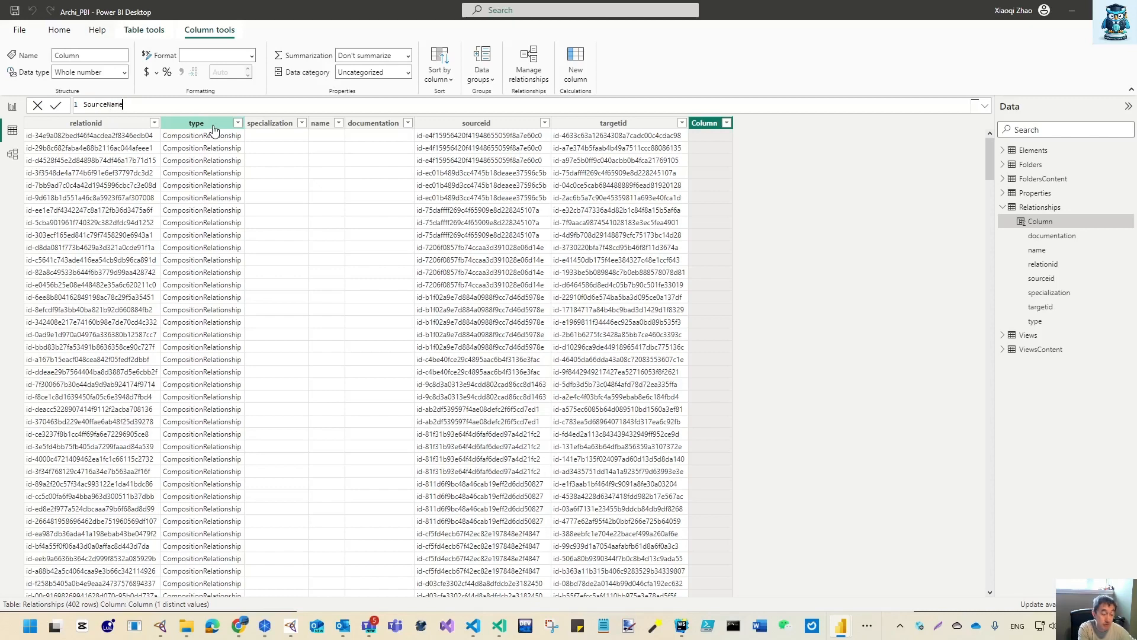
type(" = valu")
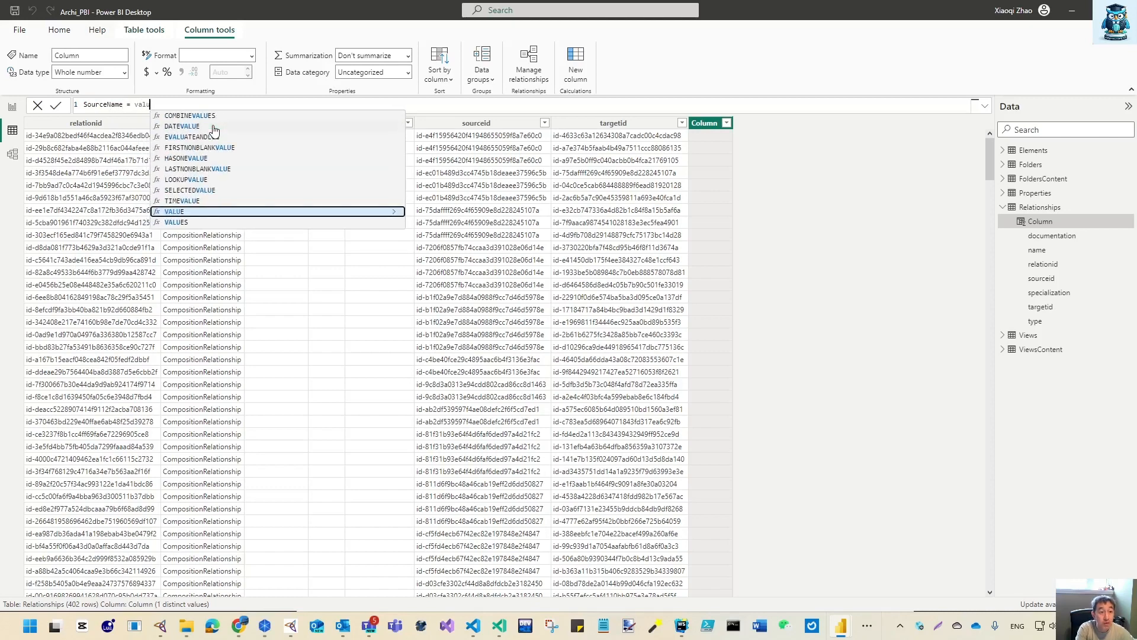
key("BackSpace")
key("BackSpace")
key("BackSpace")
key("BackSpace")
type("look")
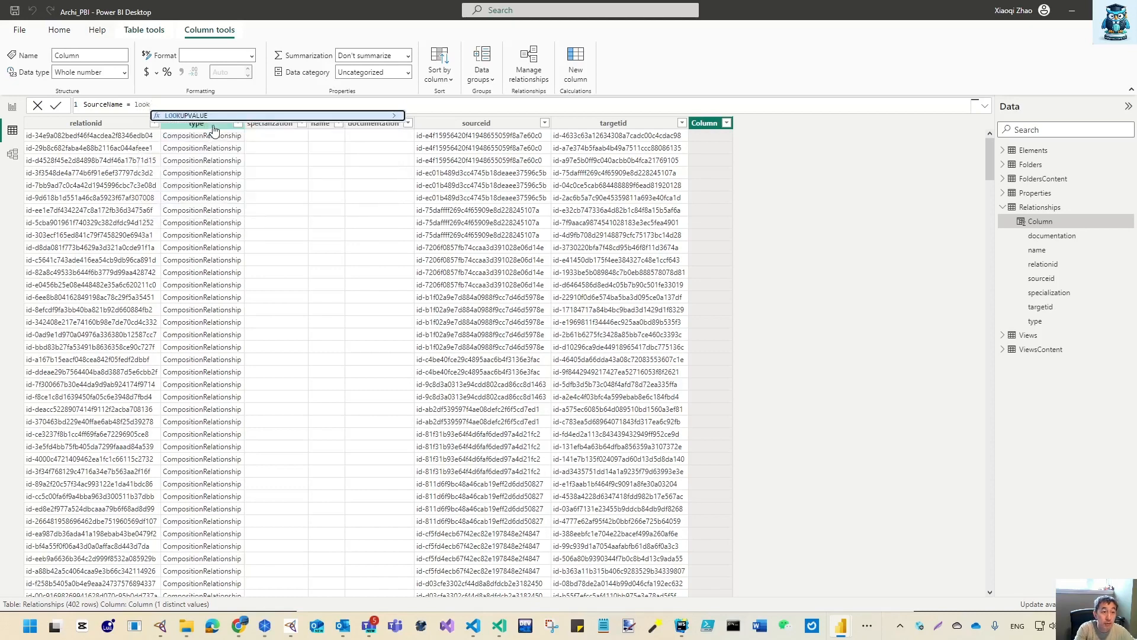
key("Tab")
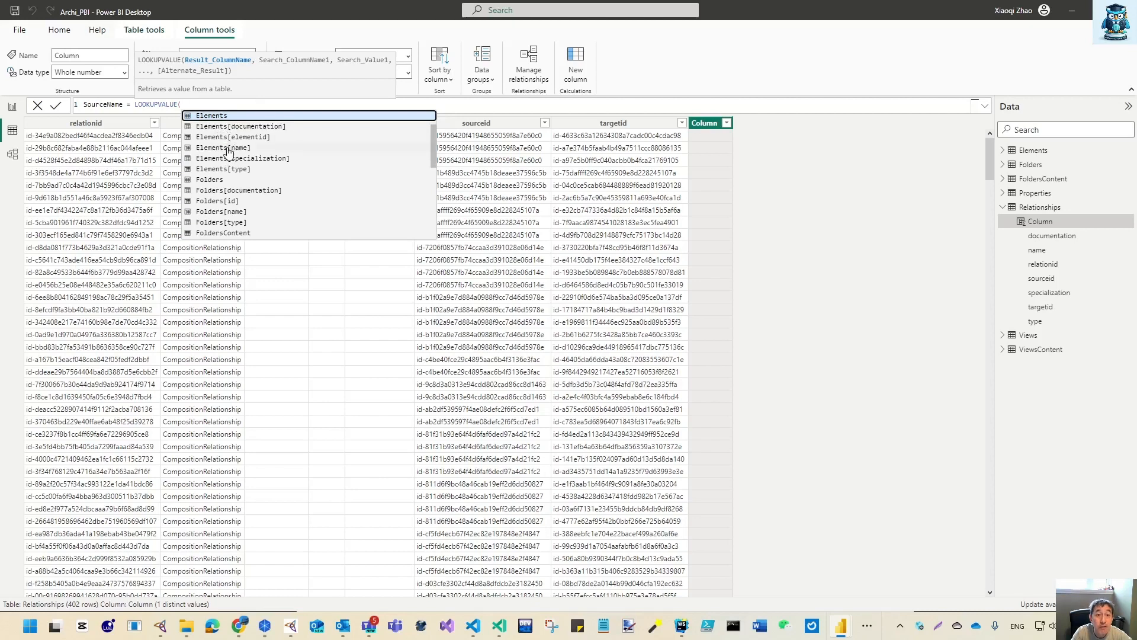
Complete the SourceName formula to return Elements[name] where Elements[elementid] matches [sourceid], and commit it.
left_click(229, 148)
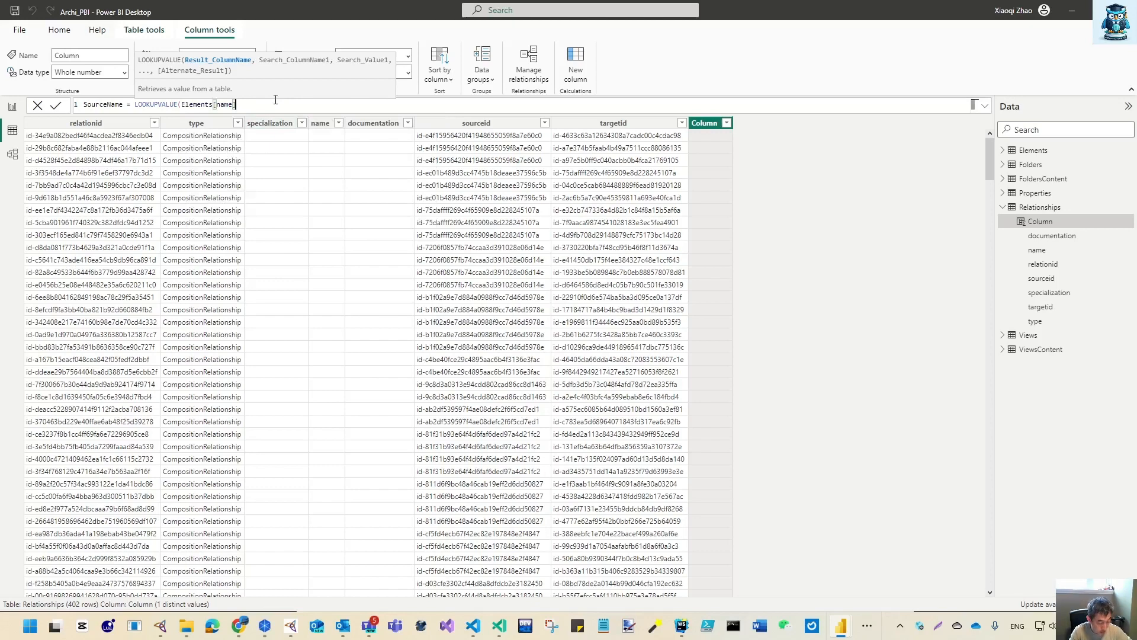
type(",")
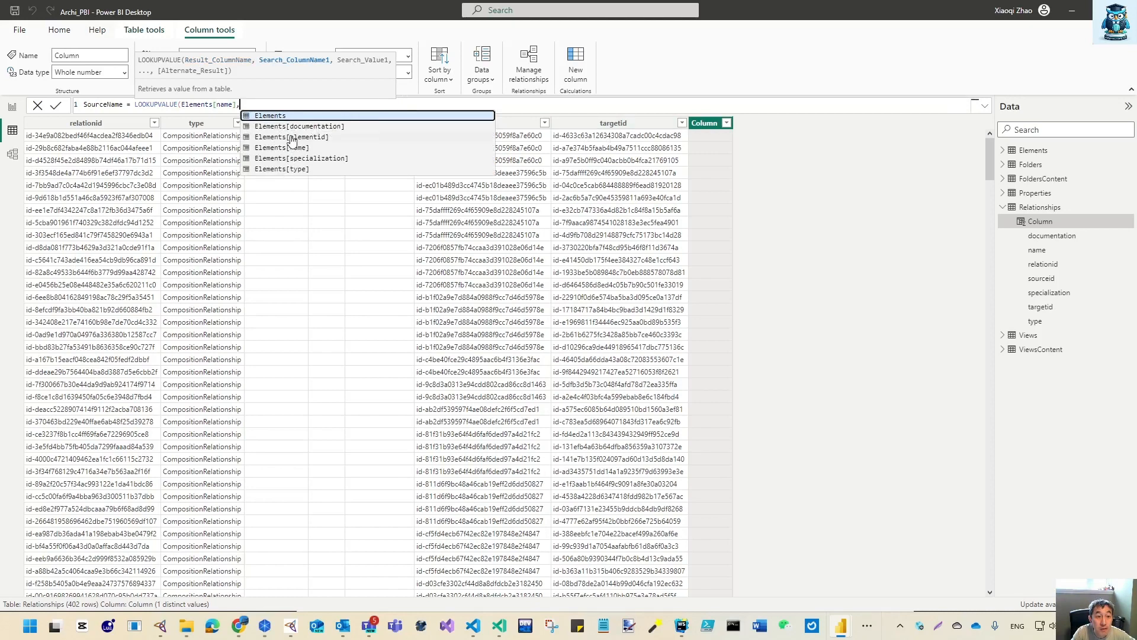
left_click(313, 139)
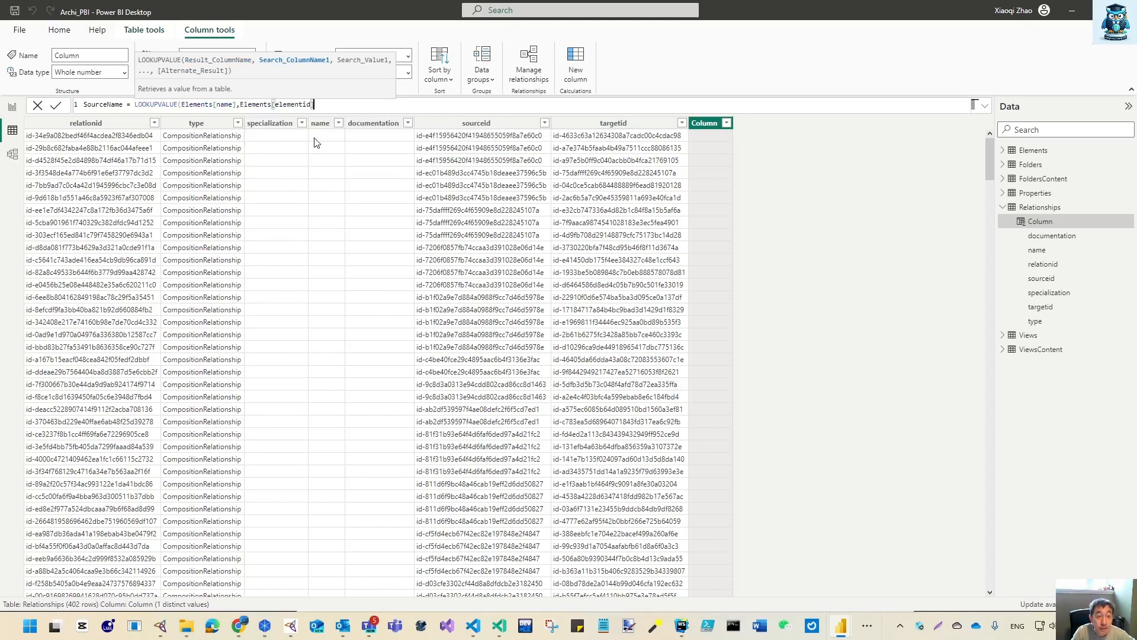
type(",[")
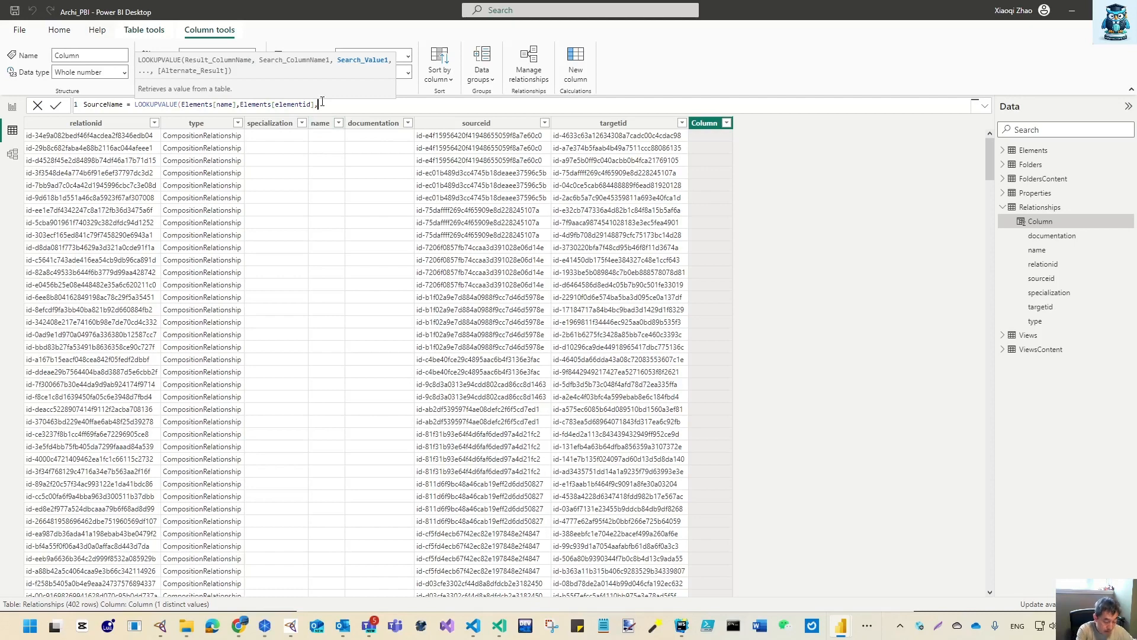
left_click(369, 149)
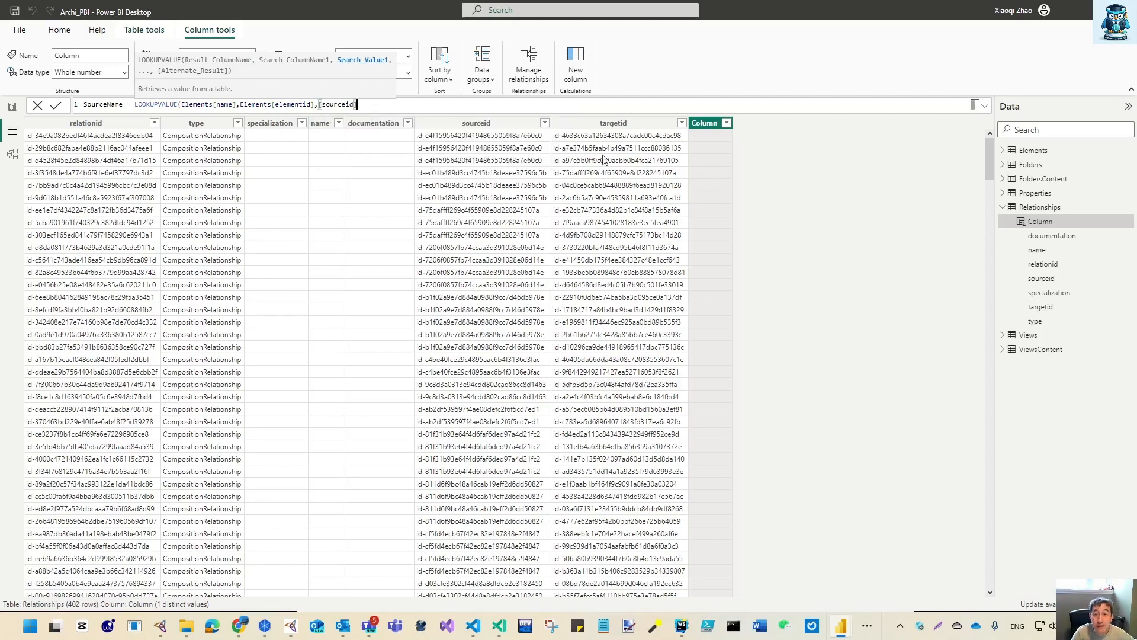
type(")")
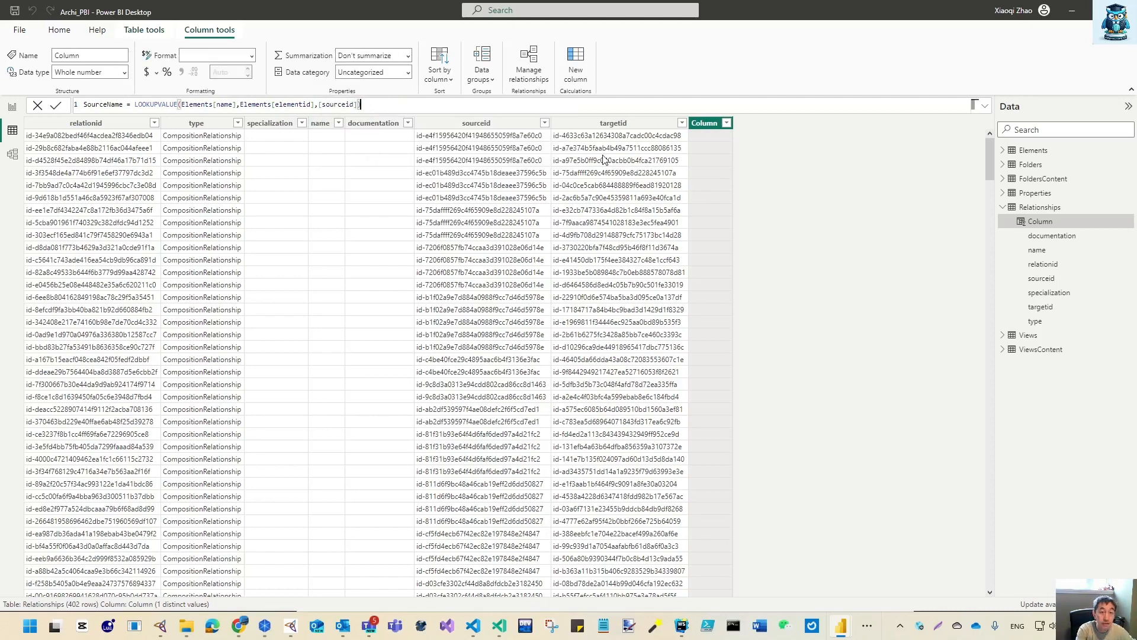
key("Return")
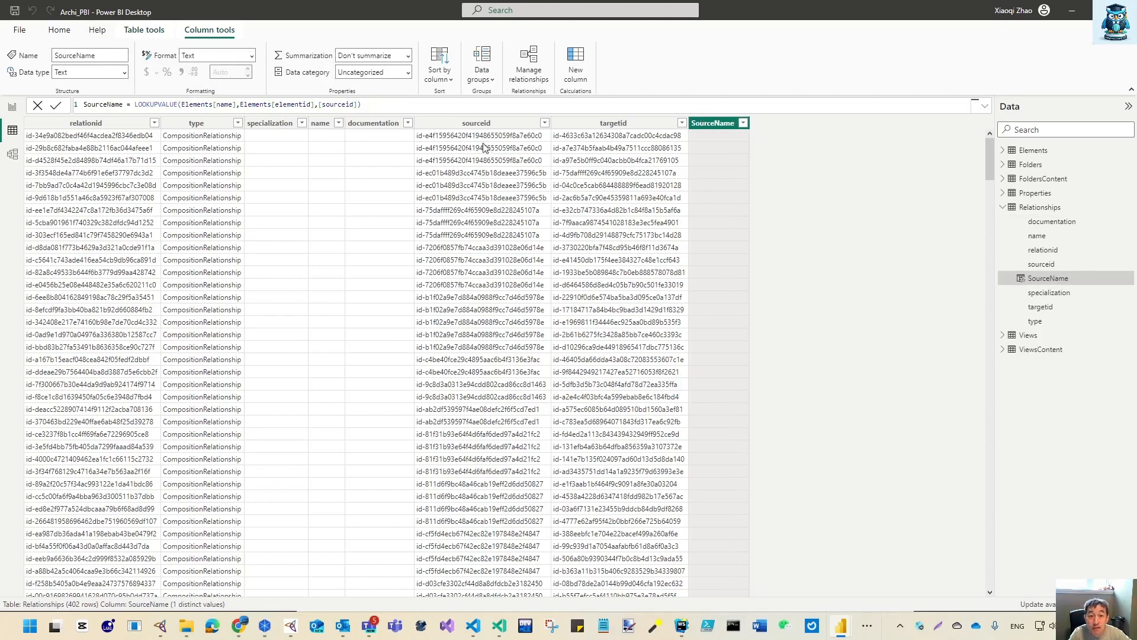
Check the SourceName values across all Relationships rows, review the LOOKUPVALUE arguments and recommit the formula.
left_click_drag(990, 145, 955, 90)
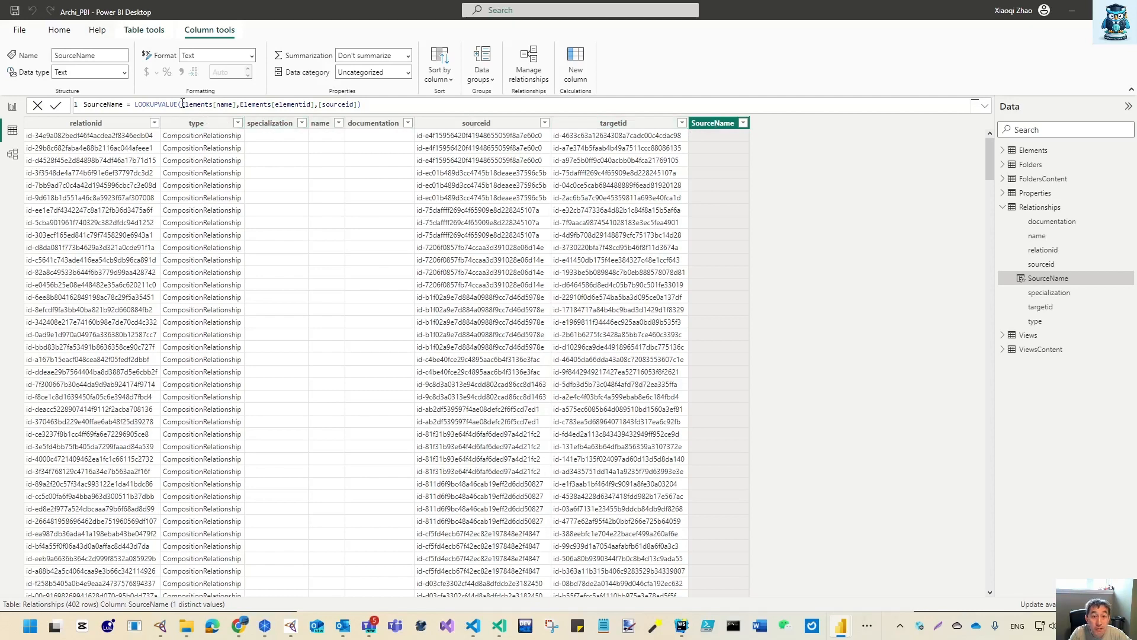
left_click_drag(182, 104, 350, 105)
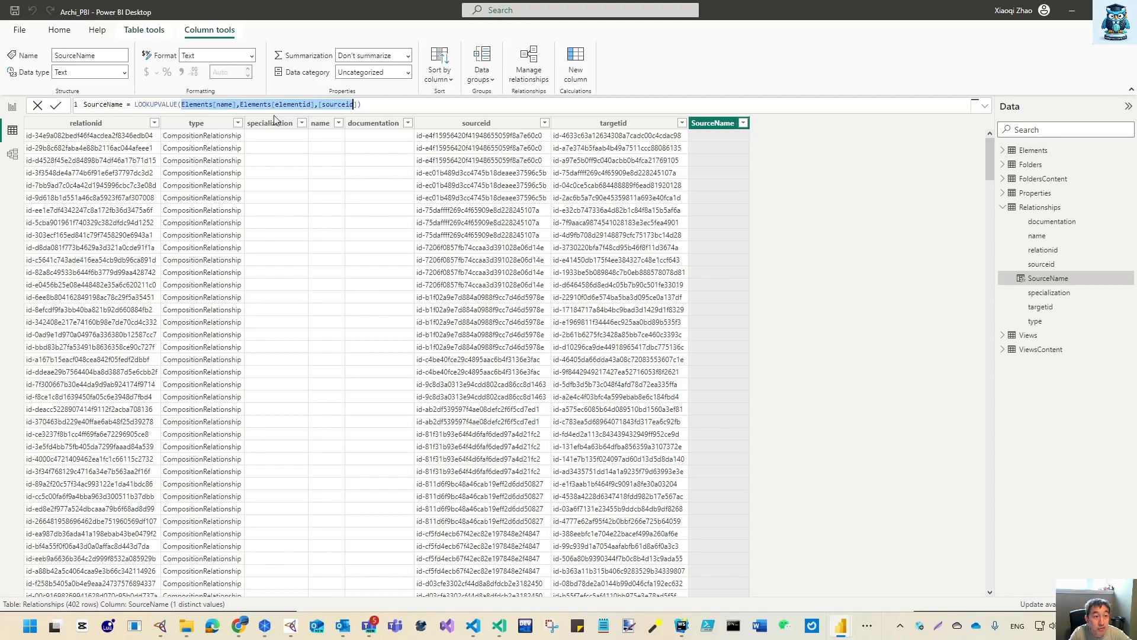
left_click_drag(990, 169, 1028, 605)
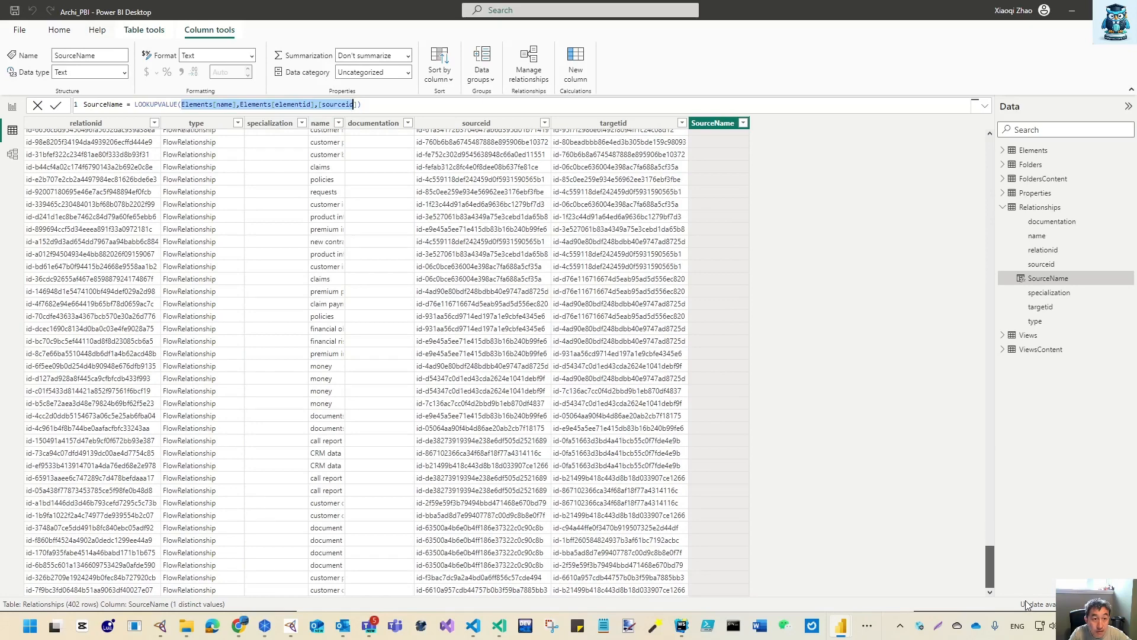
left_click_drag(989, 565, 981, 142)
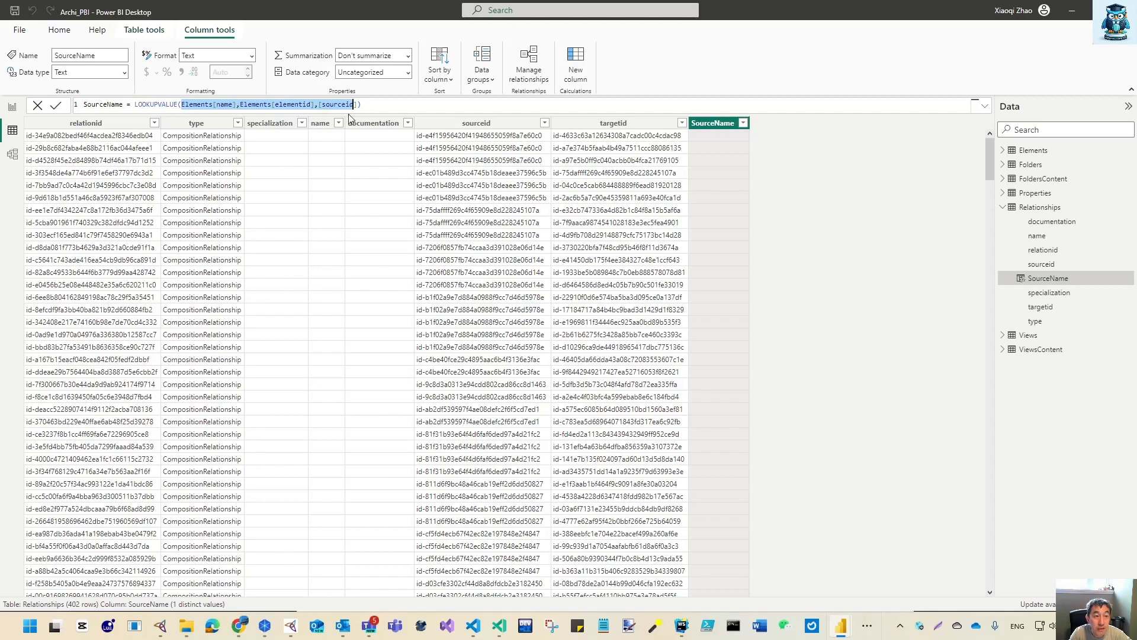
left_click(56, 105)
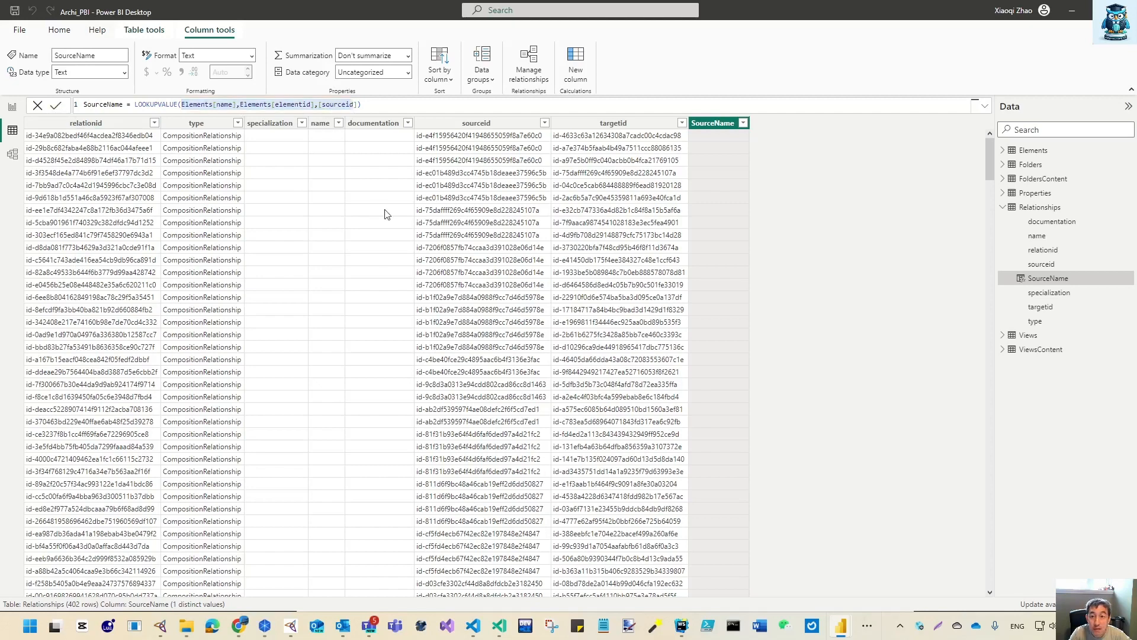
Open the Power Query Editor to transform the data and show the Relationships query.
left_click(59, 29)
left_click(305, 59)
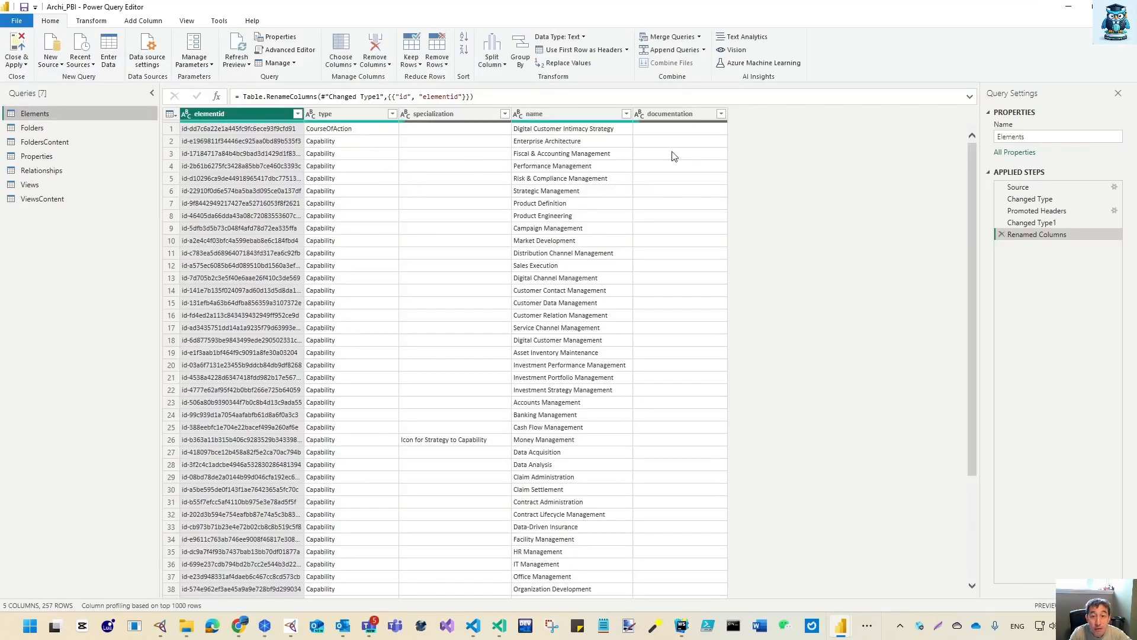
left_click(43, 171)
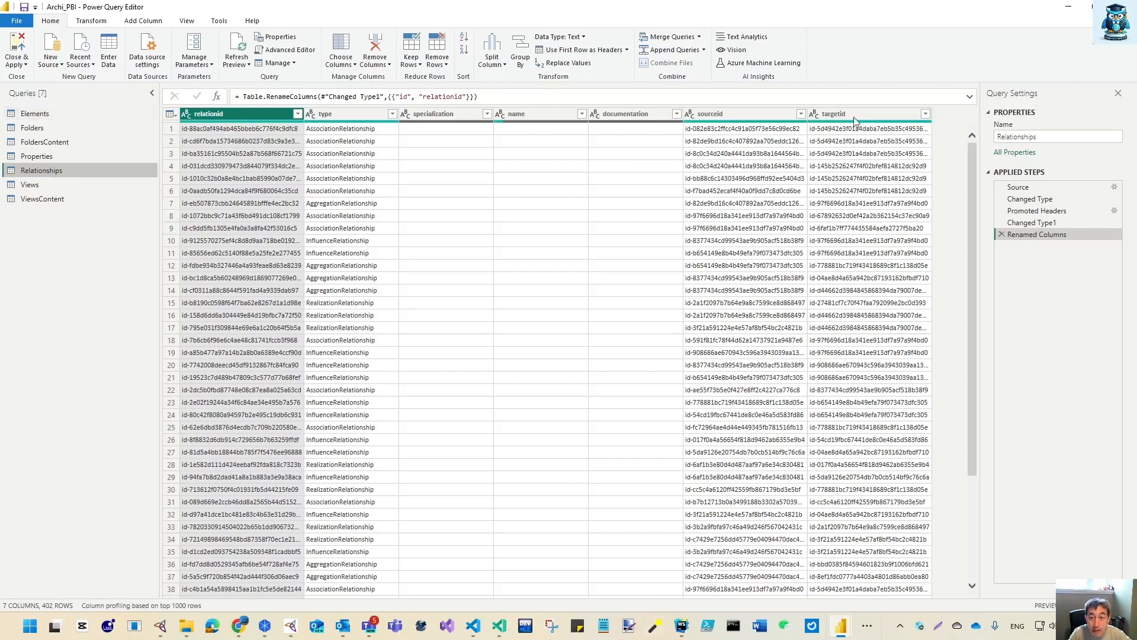
Merge the Elements query into Relationships with a Left Outer join, matching sourceid to elementid.
left_click(675, 36)
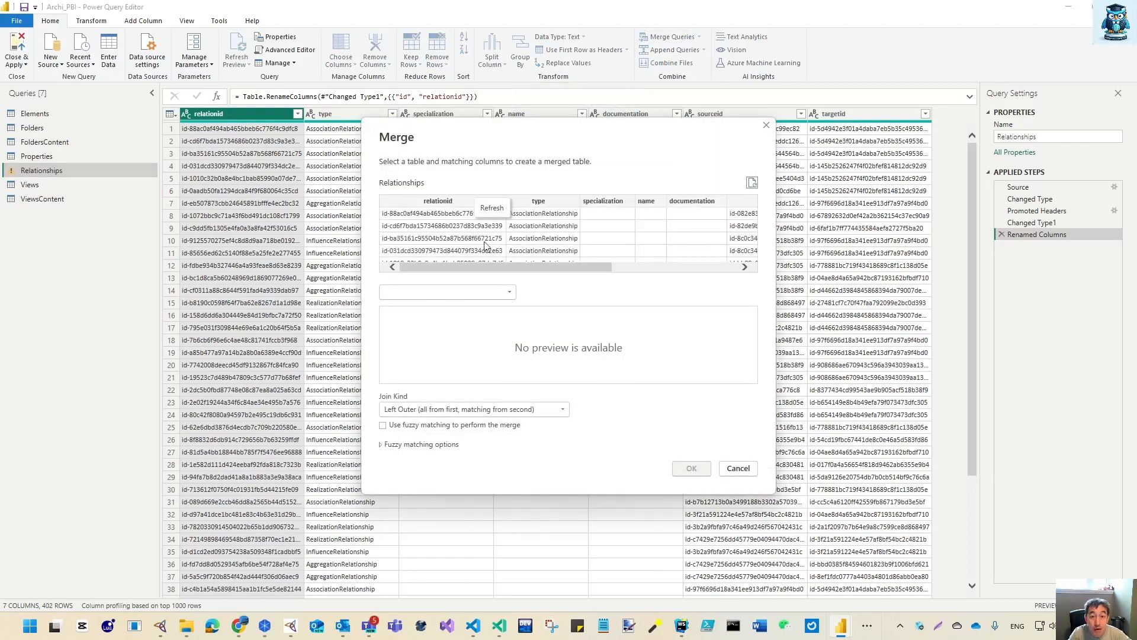
left_click_drag(591, 266, 741, 275)
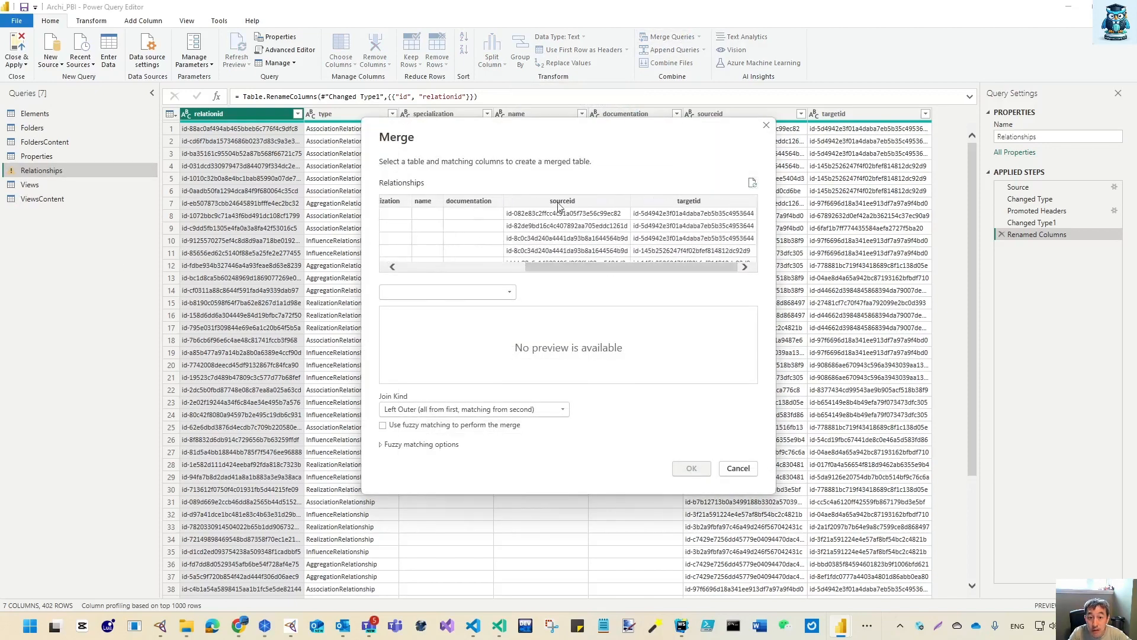
left_click(576, 203)
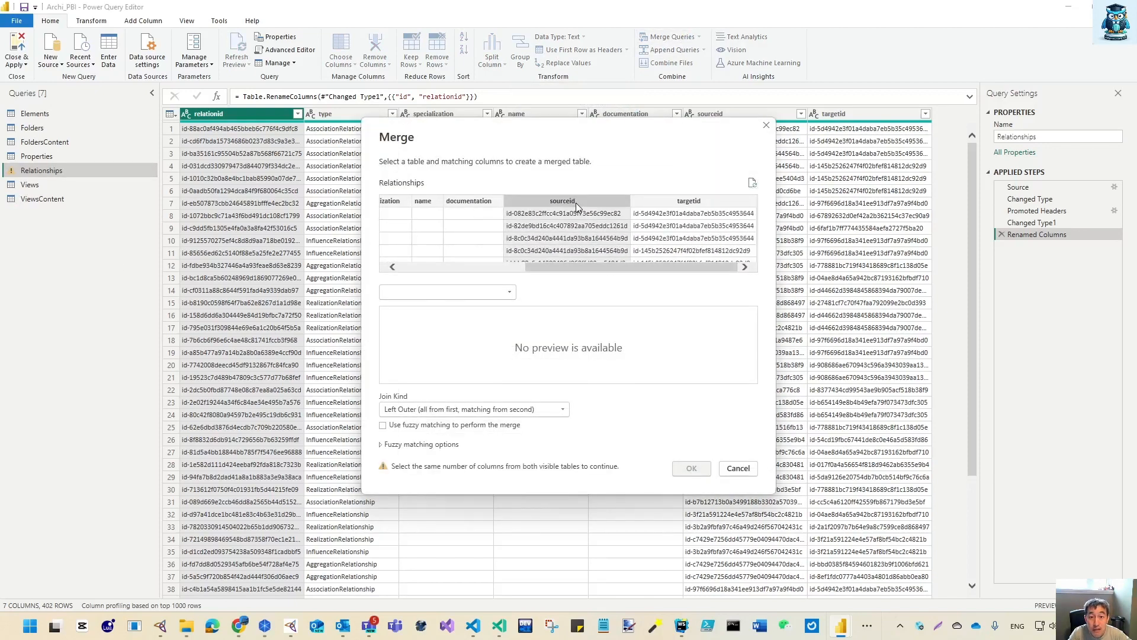
left_click(510, 292)
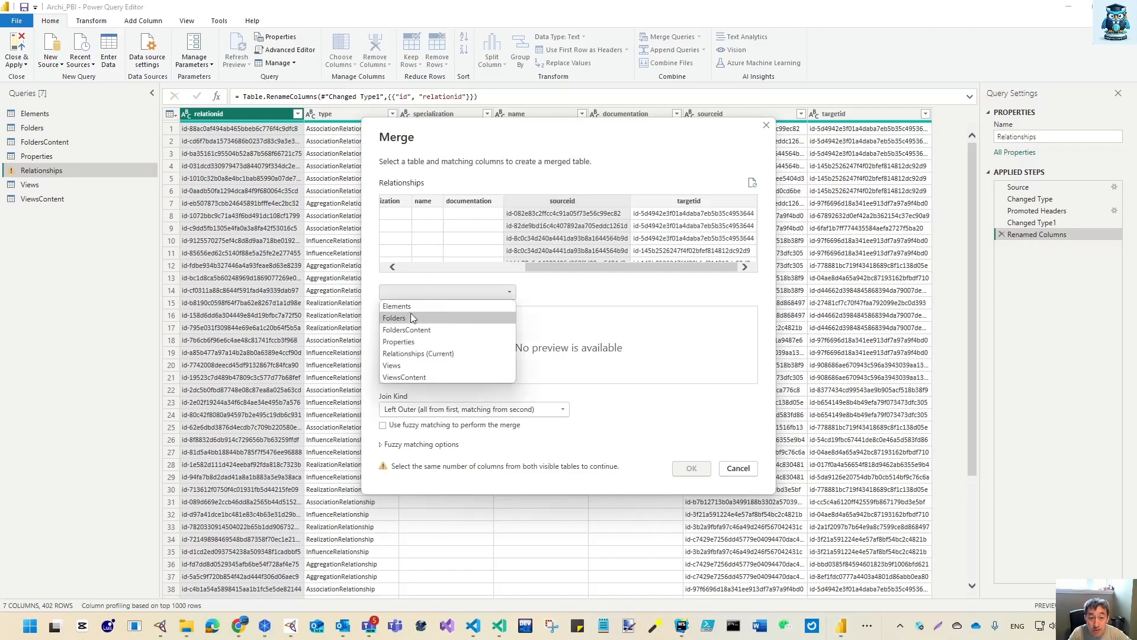
left_click(398, 306)
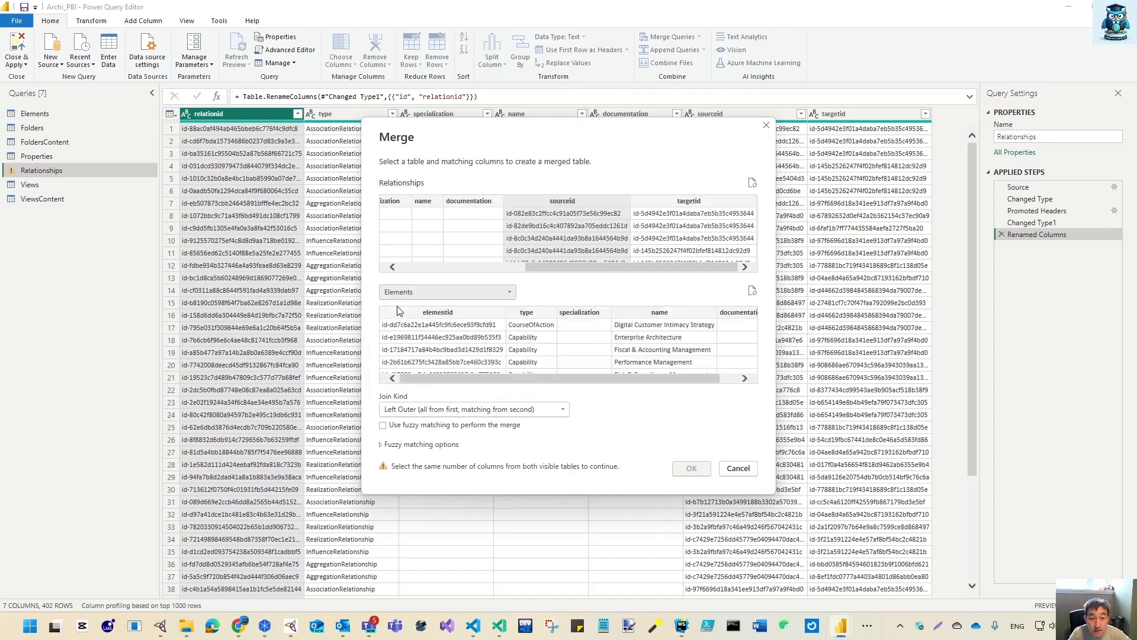
left_click(451, 314)
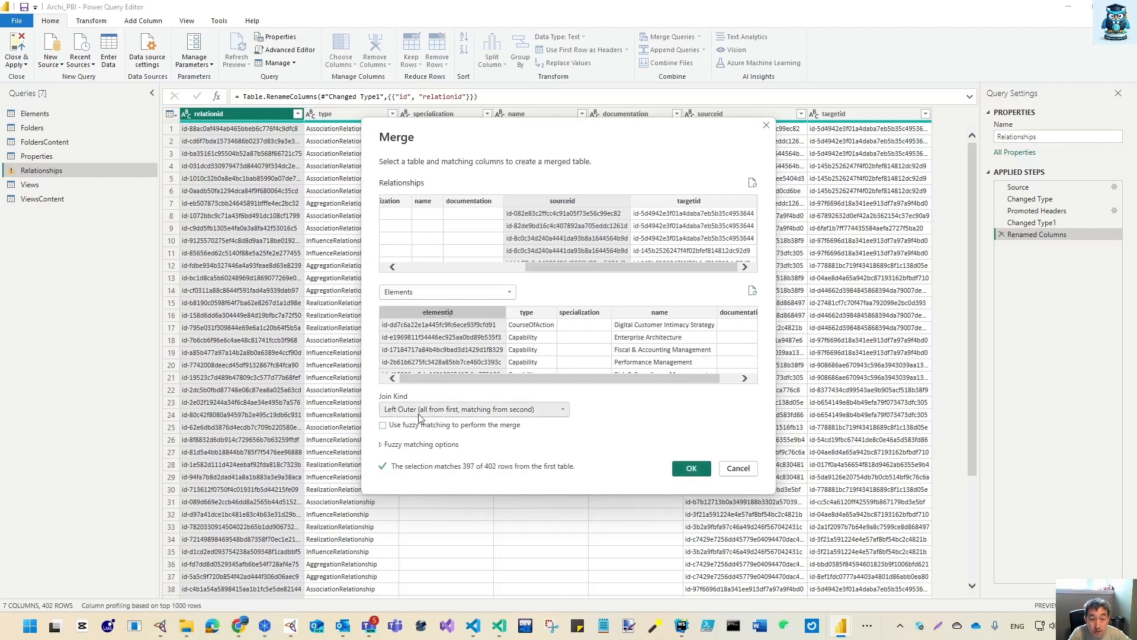
left_click(691, 468)
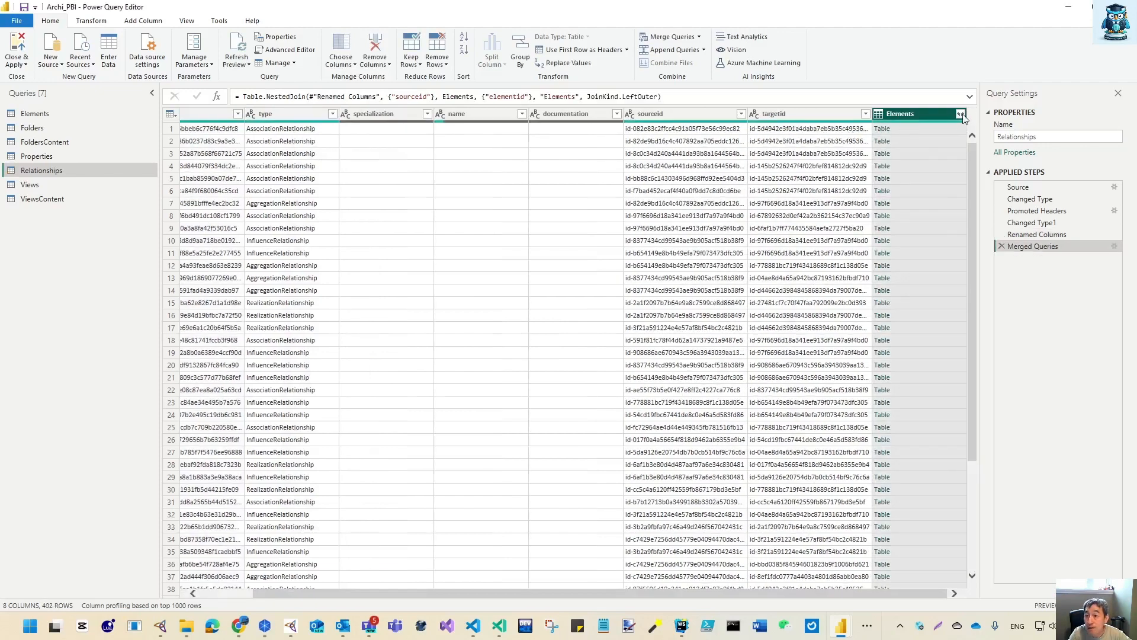
Expand the merged Elements column to only its type and name fields, keeping the original column name as prefix.
left_click(960, 114)
left_click(824, 162)
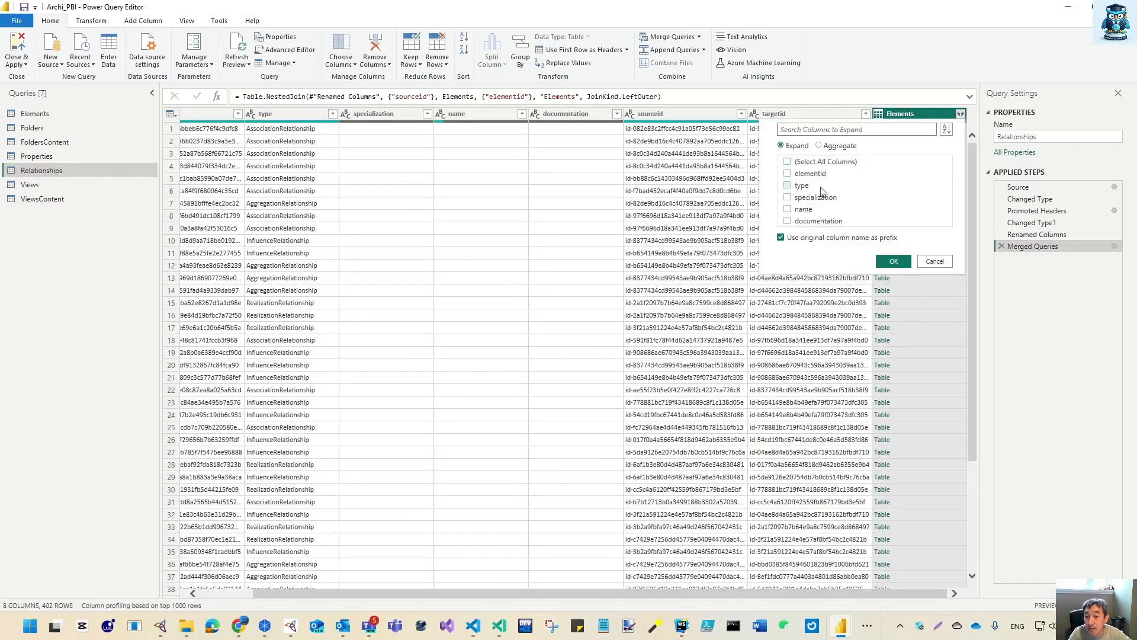
left_click(810, 210)
left_click(893, 263)
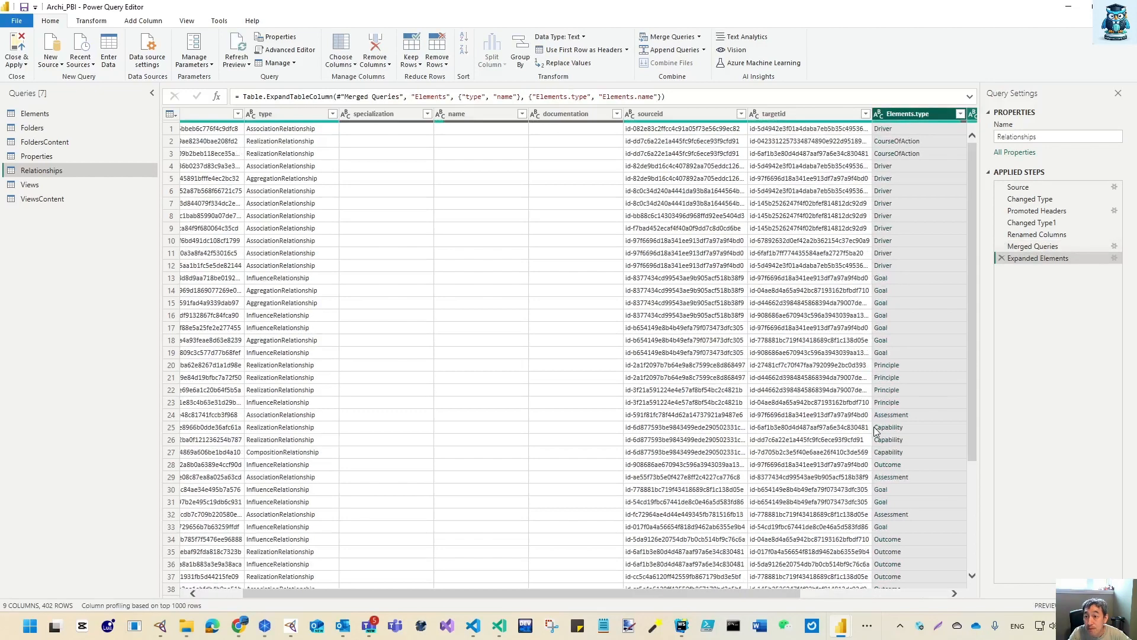
Rename the expanded Elements.type column of the Relationships query to Source.type.
left_click_drag(747, 592, 891, 595)
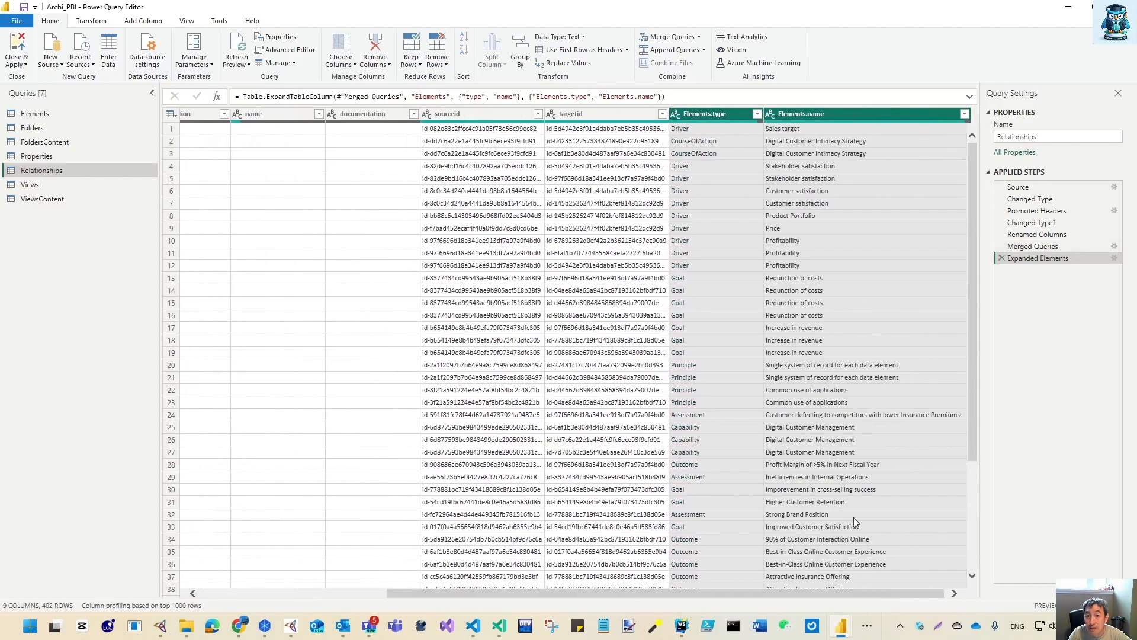
right_click(715, 118)
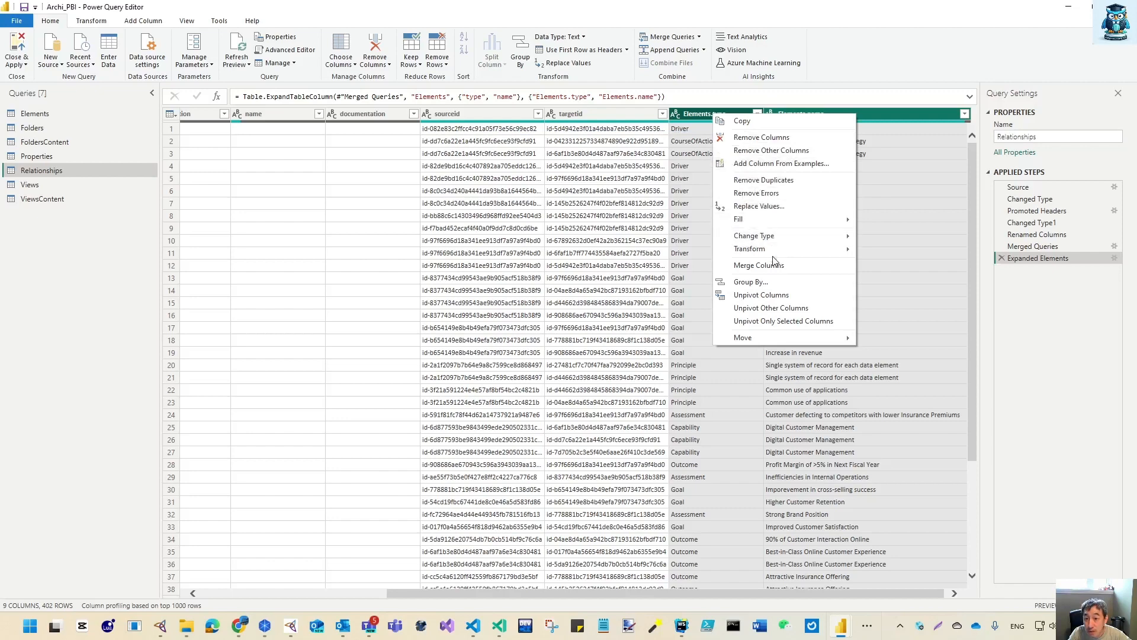
left_click(696, 231)
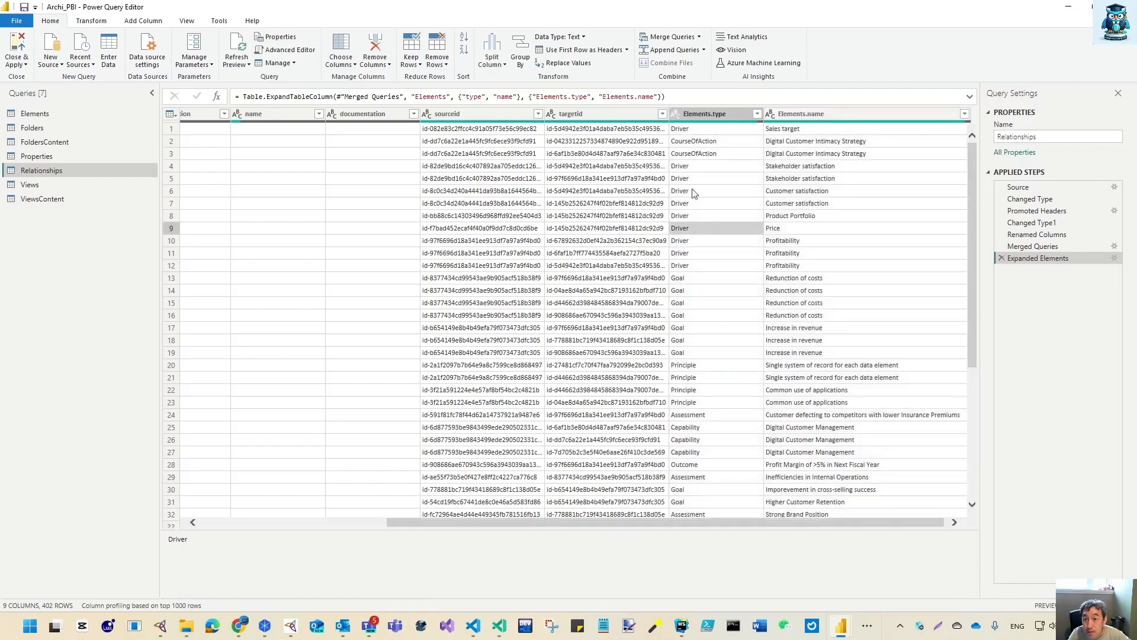
left_click(707, 116)
right_click(710, 116)
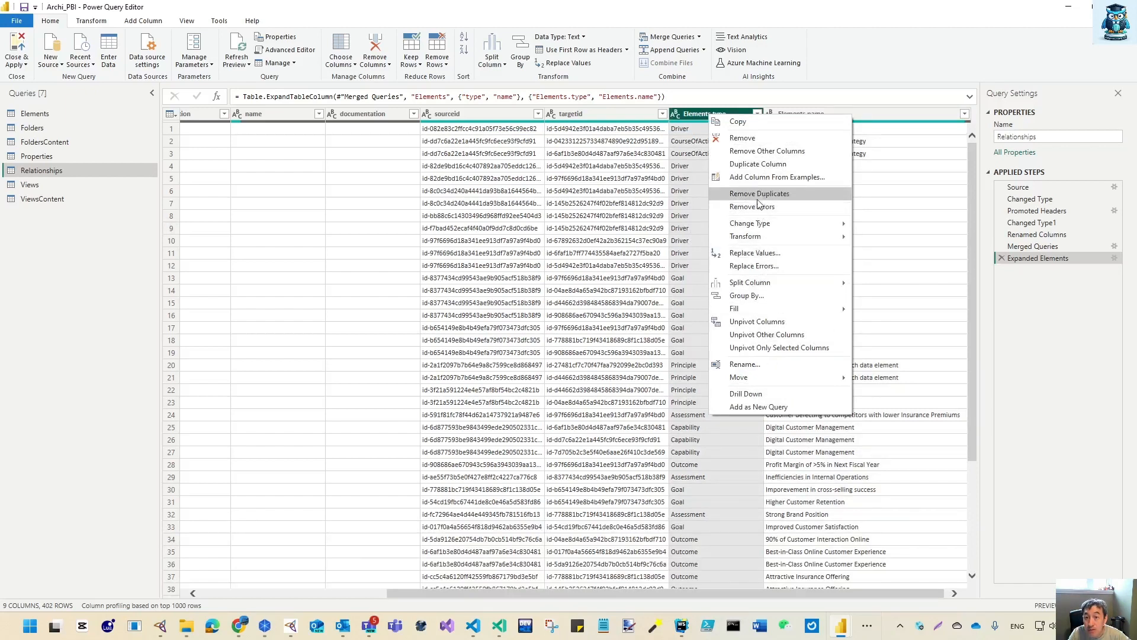
left_click(769, 367)
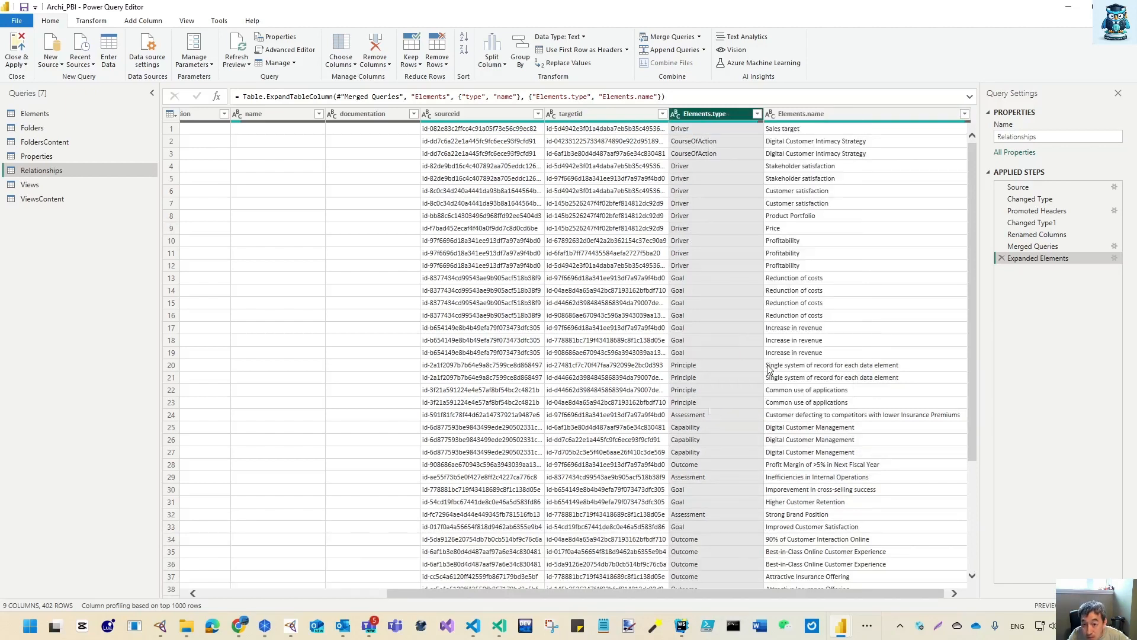
key("Home")
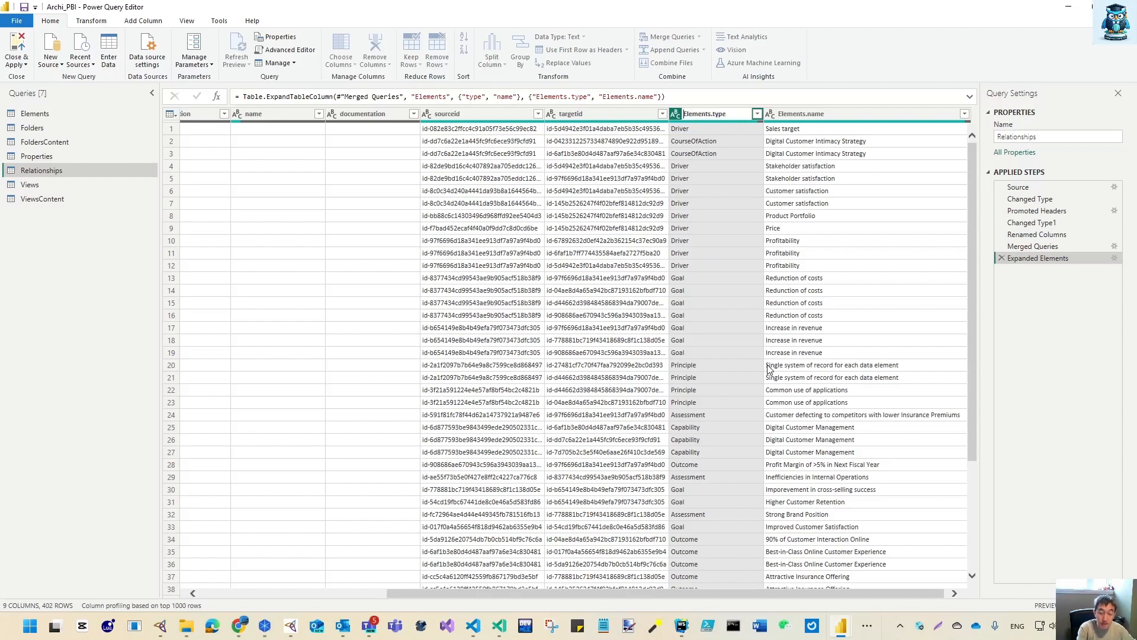
key("Delete")
key("Delete")
key("Delete")
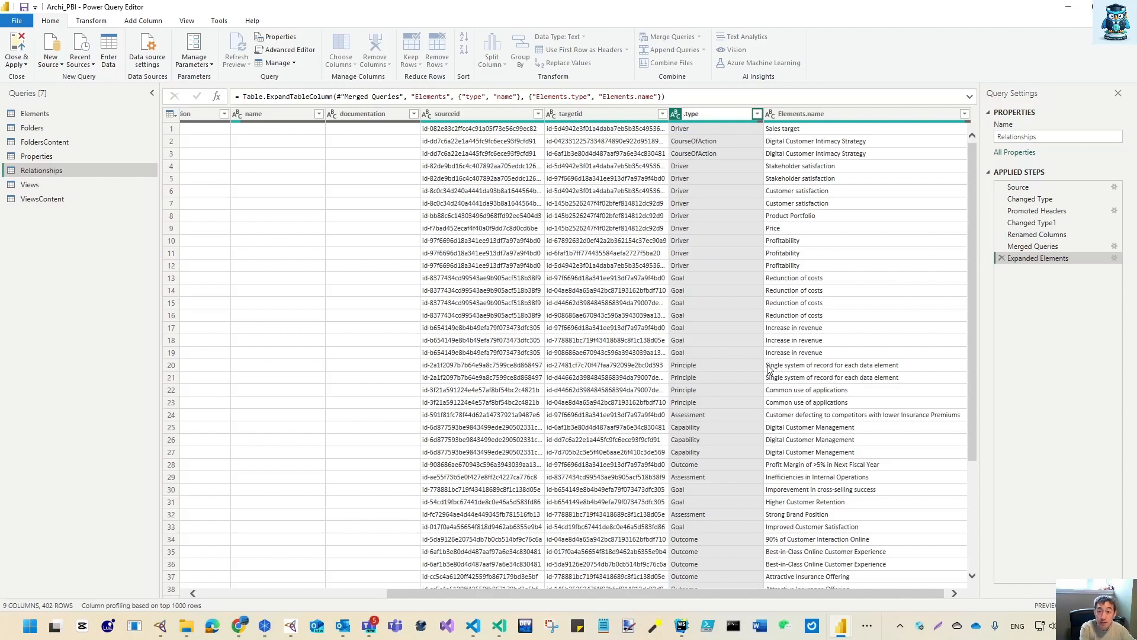
type("Source.")
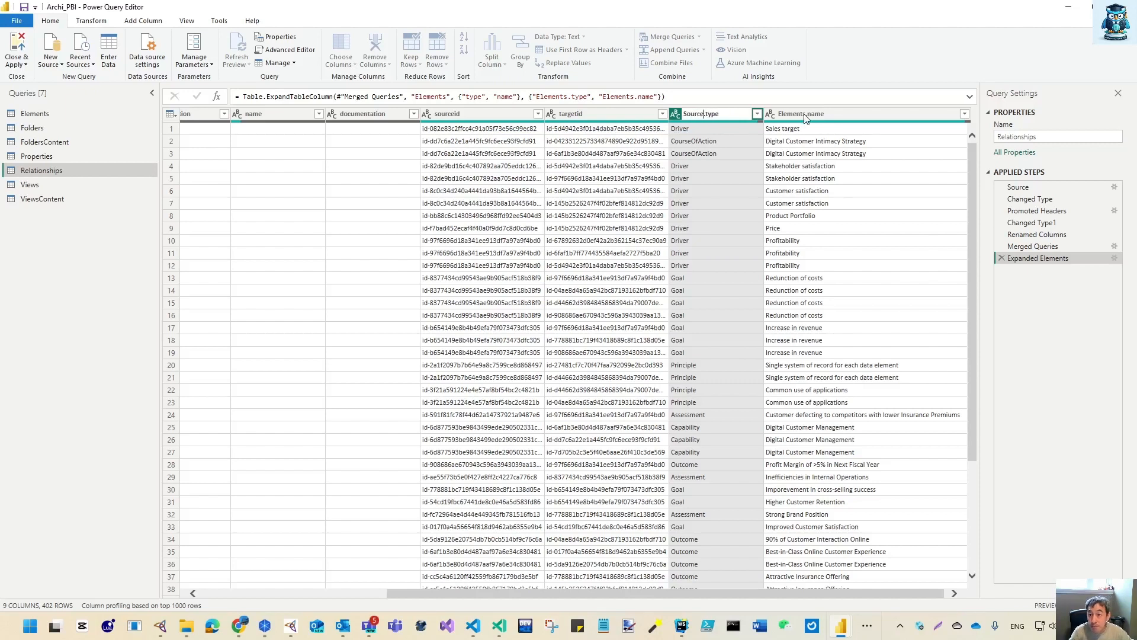
Rename the expanded Elements.name column to Source.name.
left_click(805, 118)
right_click(805, 117)
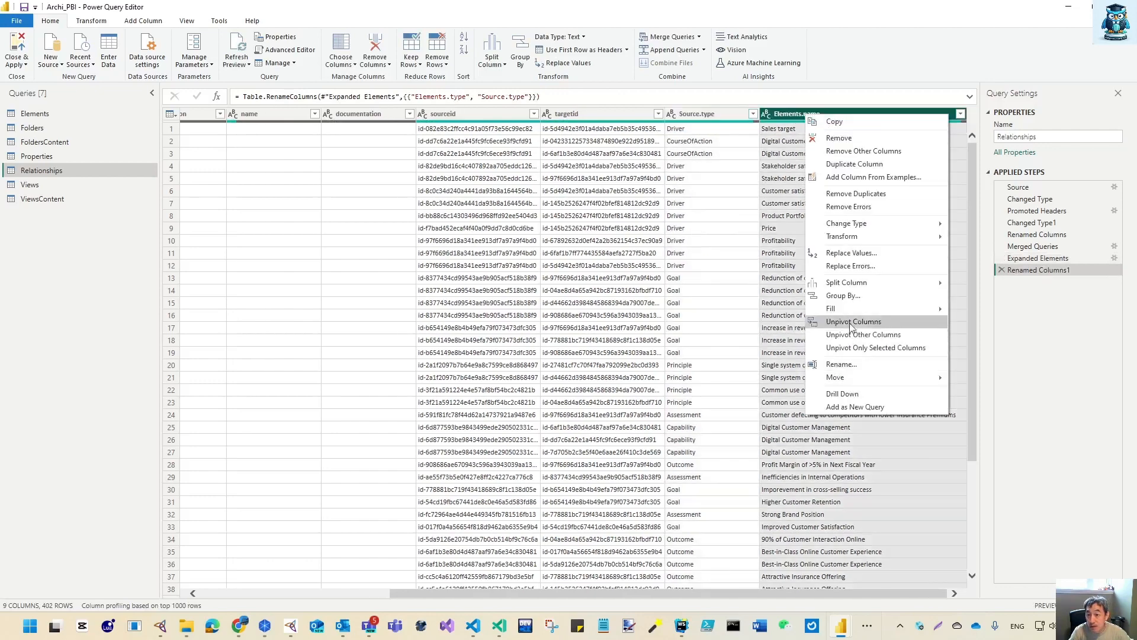
left_click(841, 363)
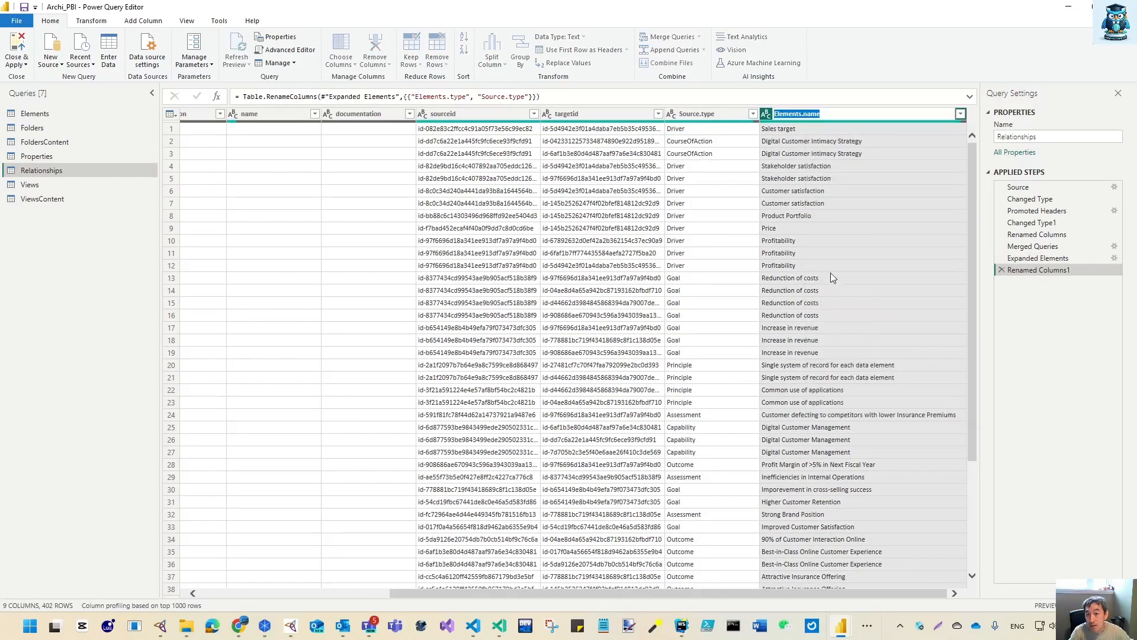
left_click_drag(802, 114, 710, 109)
type("Source")
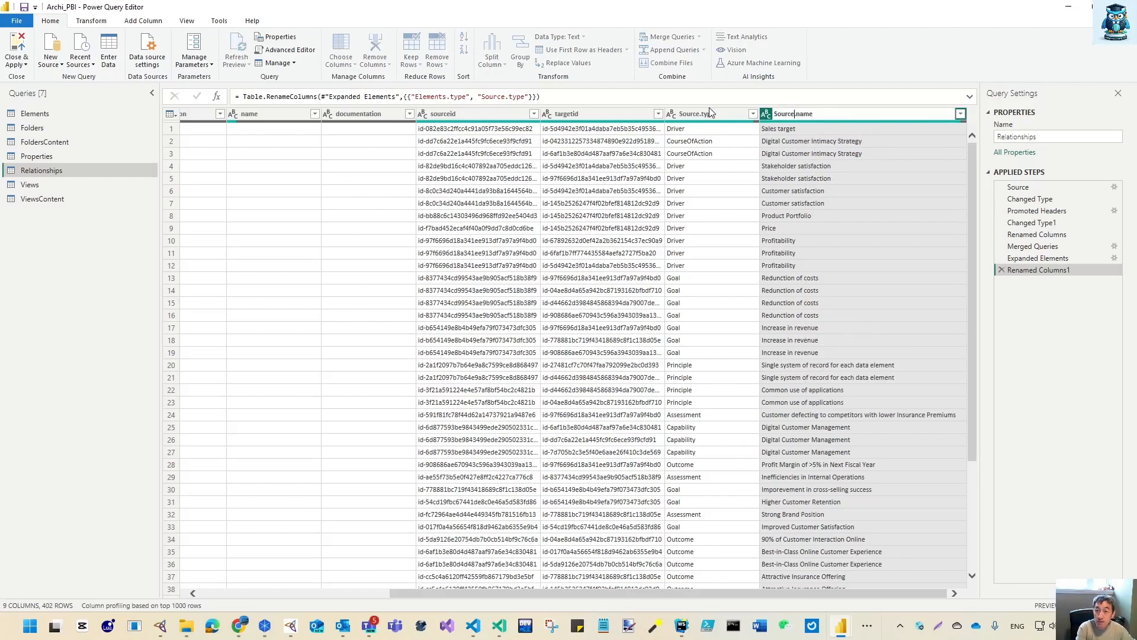
key("Return")
Merge the Elements query into Relationships with a Left Outer join, matching targetid to elementid.
left_click(591, 113)
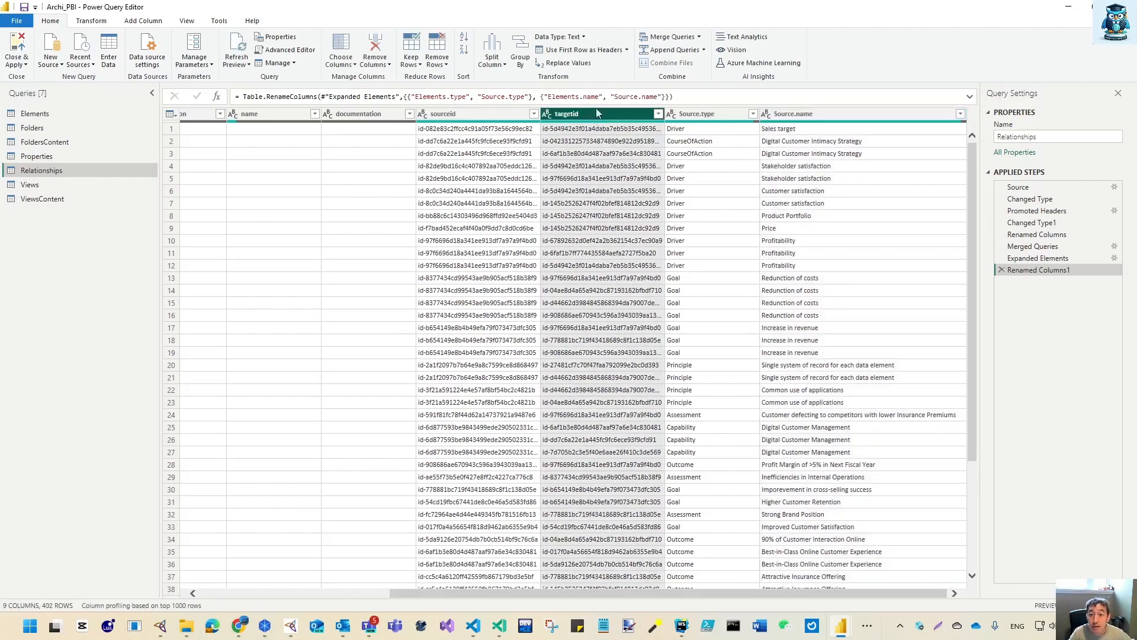
left_click(670, 37)
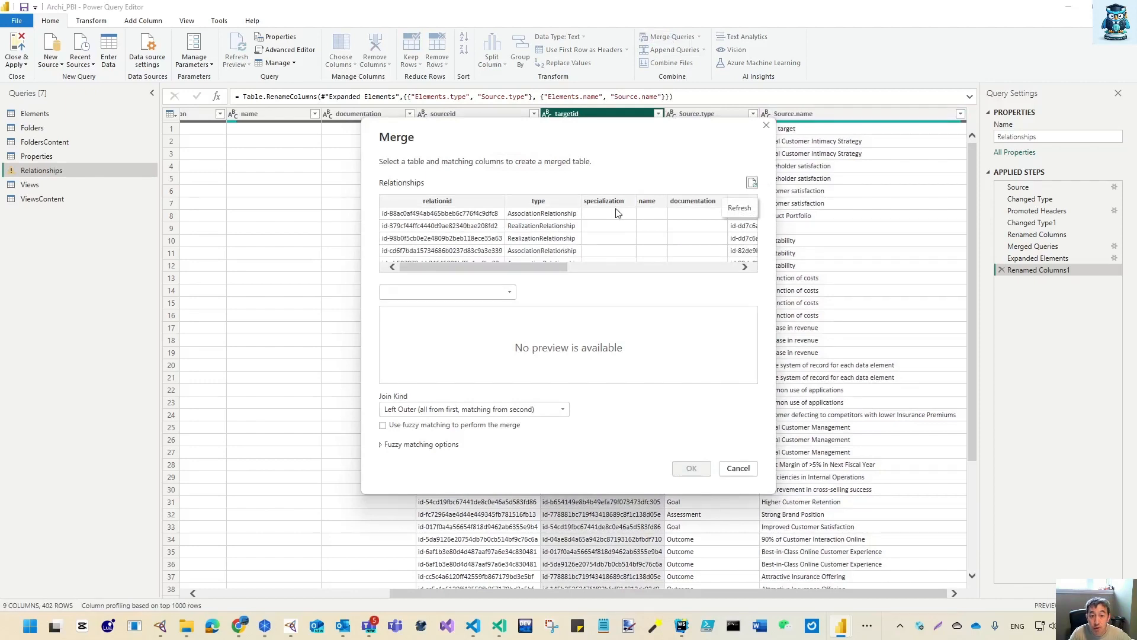
left_click(713, 268)
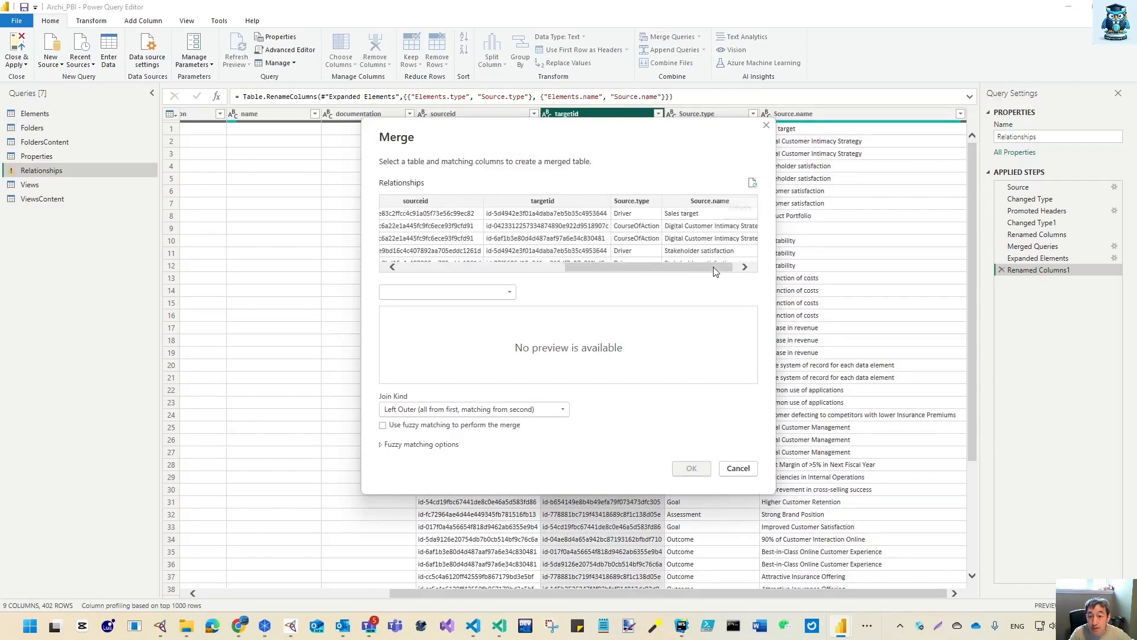
left_click(537, 206)
left_click(508, 291)
left_click(398, 303)
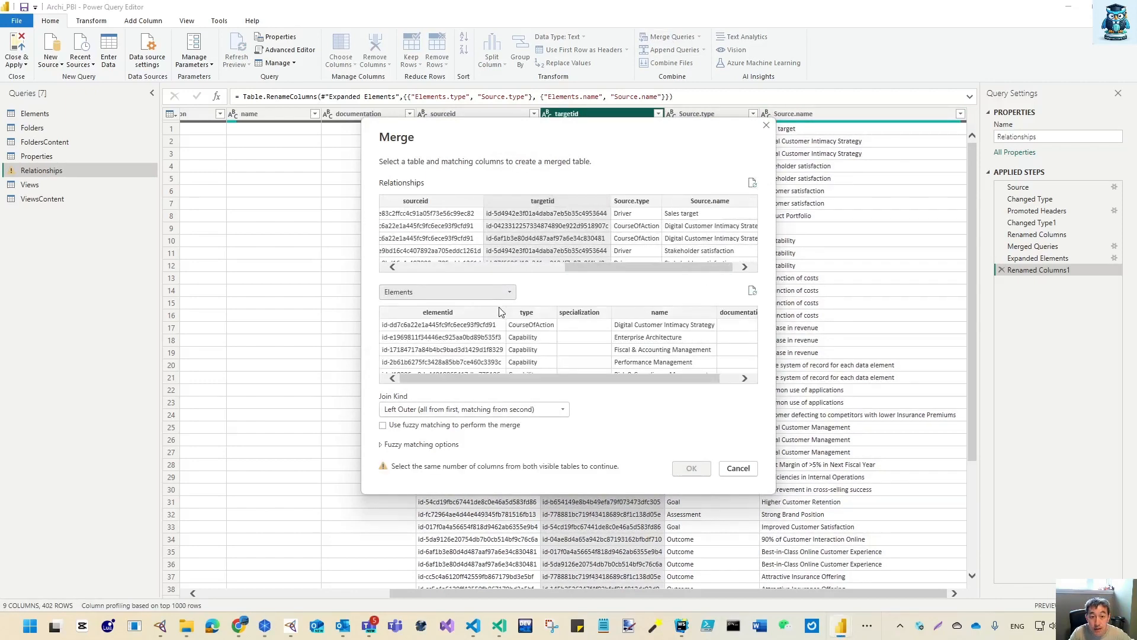
left_click(438, 312)
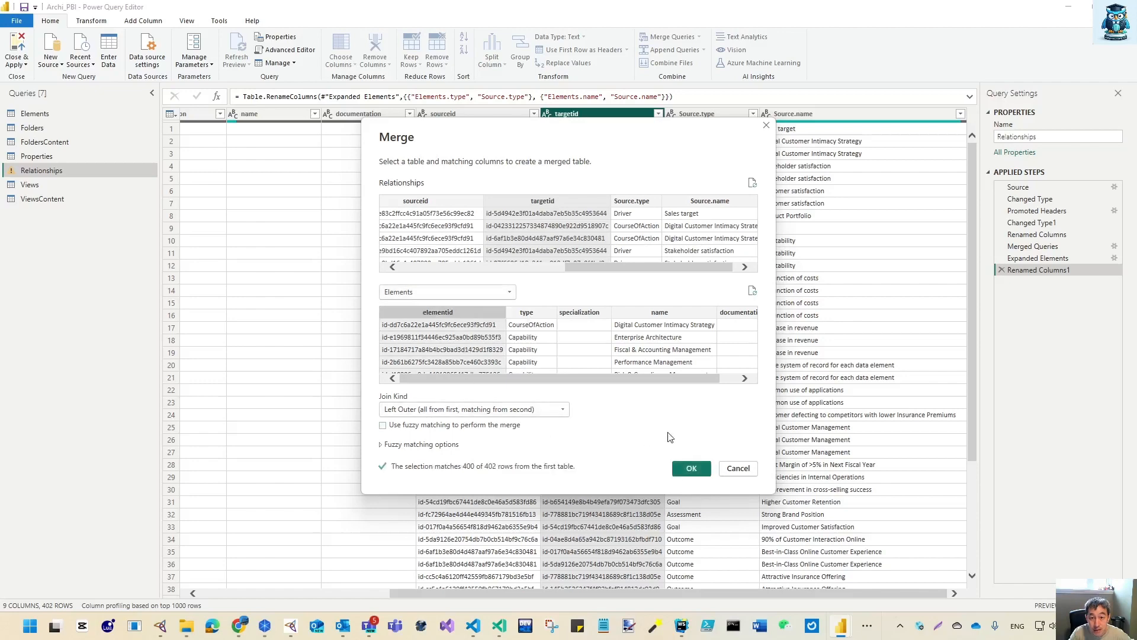
left_click(698, 474)
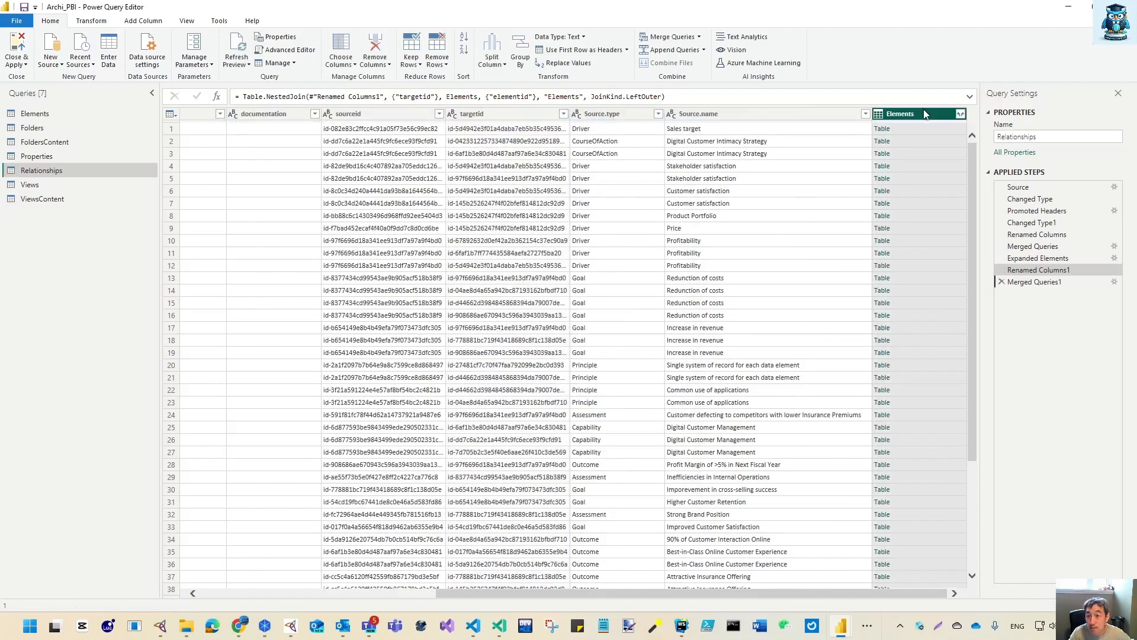
Expand the newly merged Elements column to only type and name, keeping the original column name as prefix.
left_click(960, 114)
left_click(799, 161)
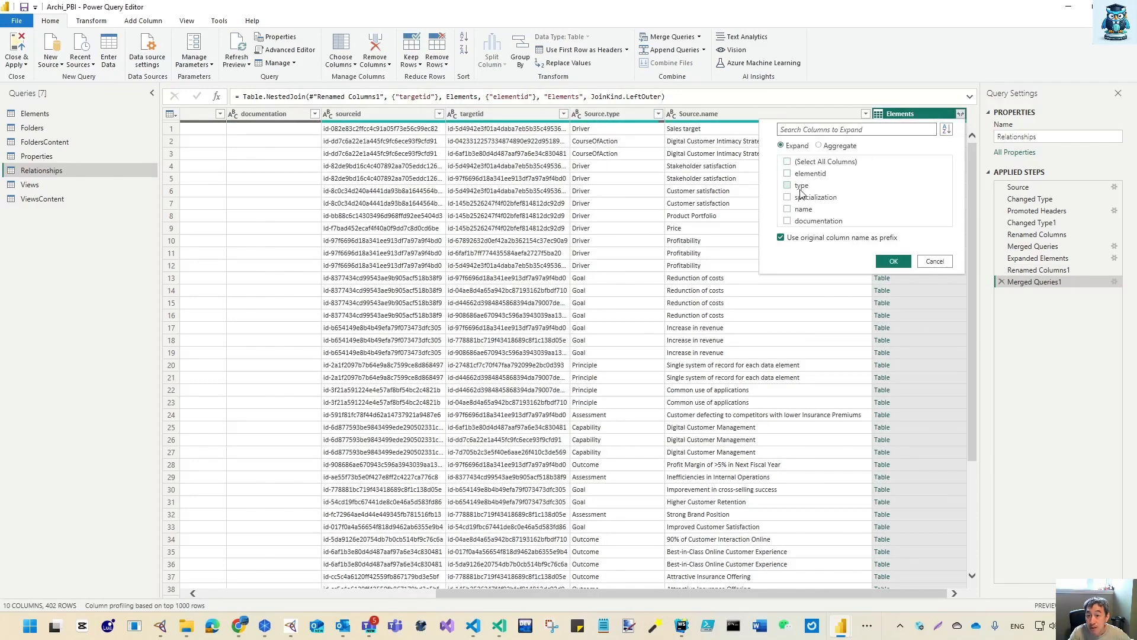
left_click(801, 186)
left_click(893, 262)
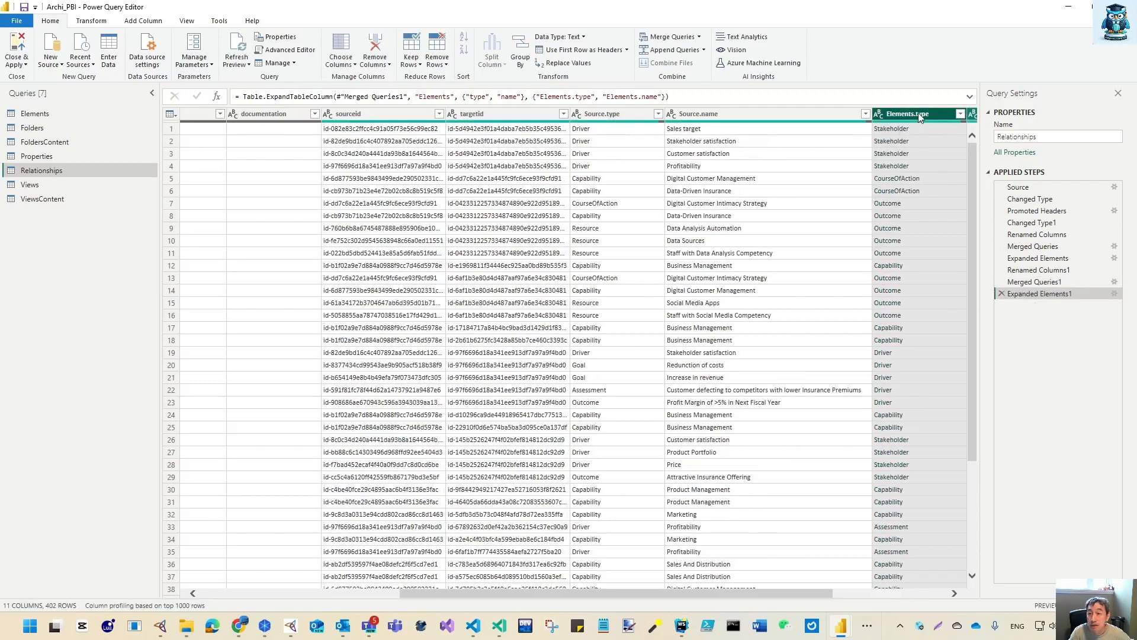
Rename the Elements.type column from the target merge to Target.type.
right_click(916, 115)
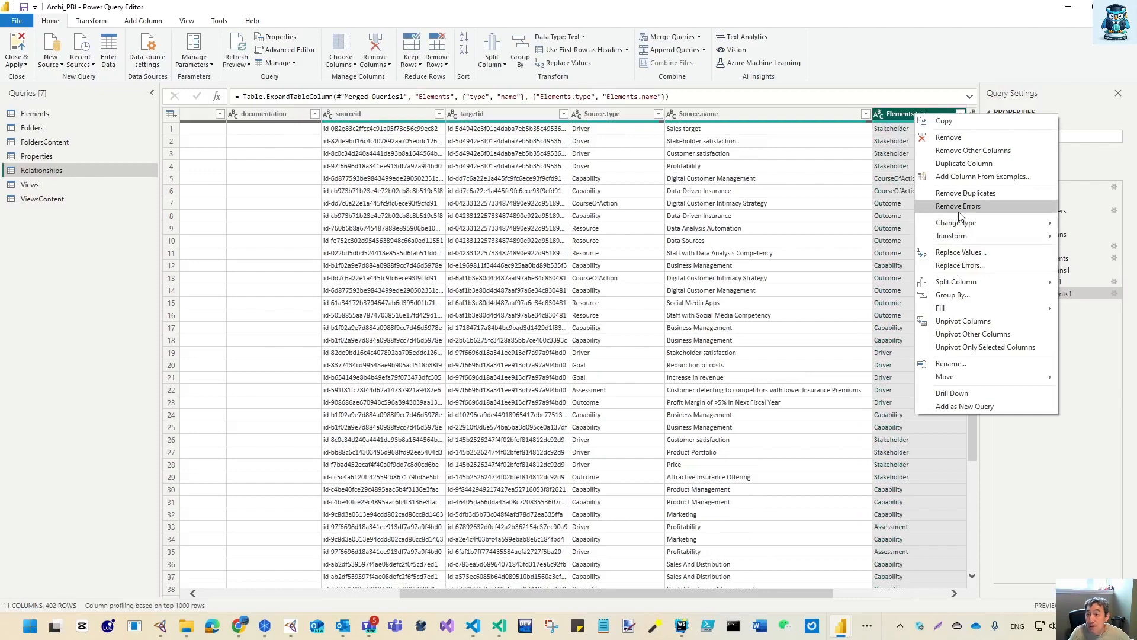
left_click(959, 364)
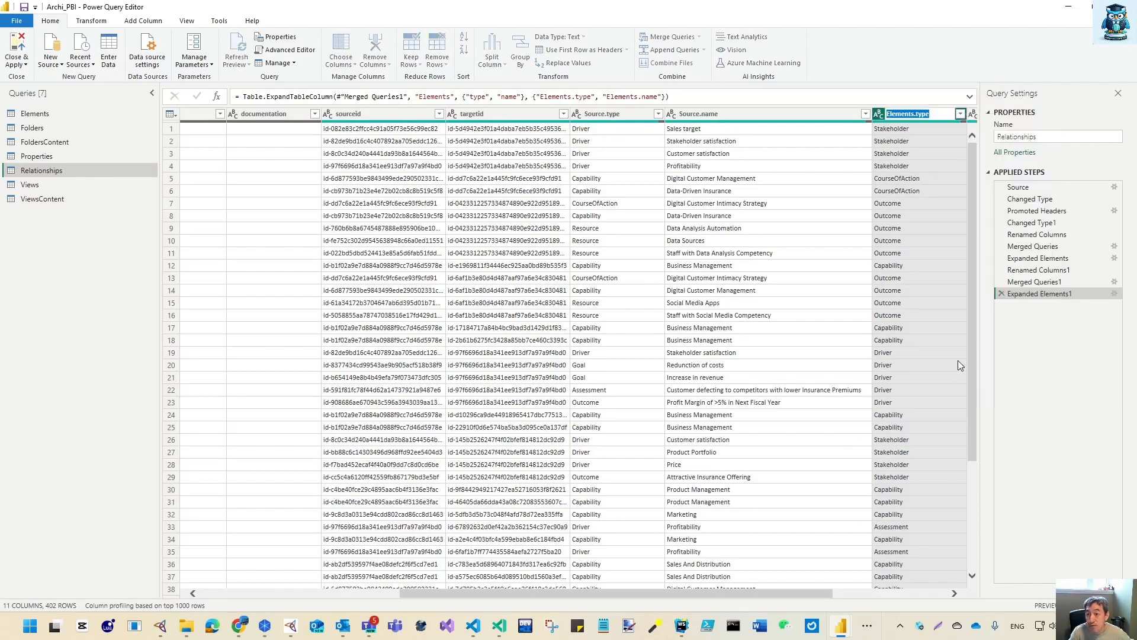
left_click(915, 112)
left_click_drag(914, 112, 793, 112)
type("Tar")
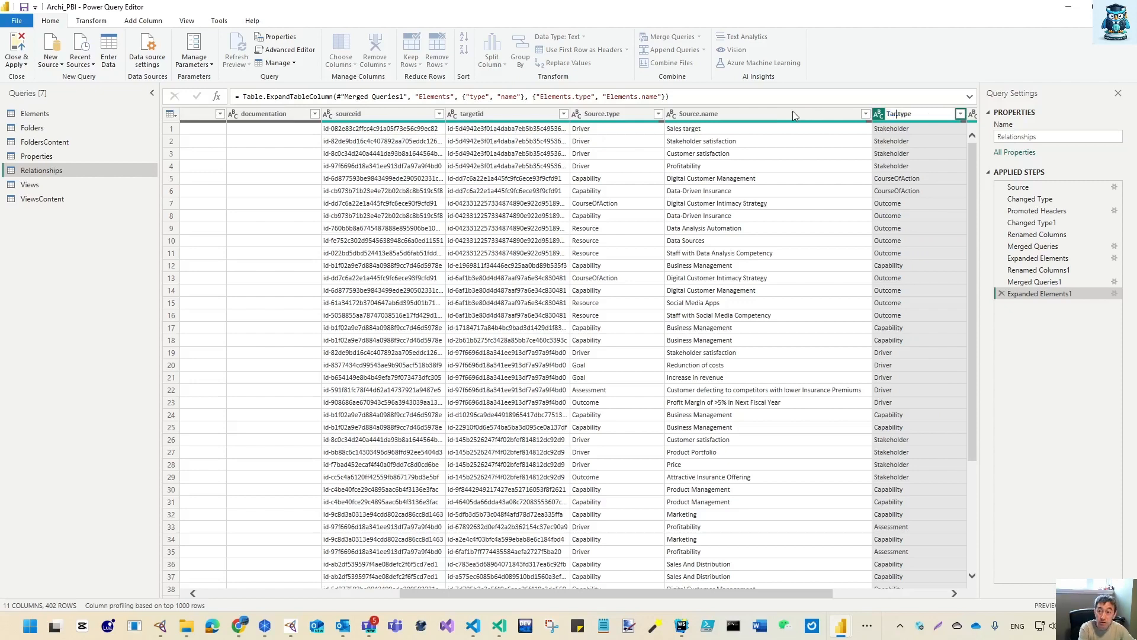
type("get")
key("Return")
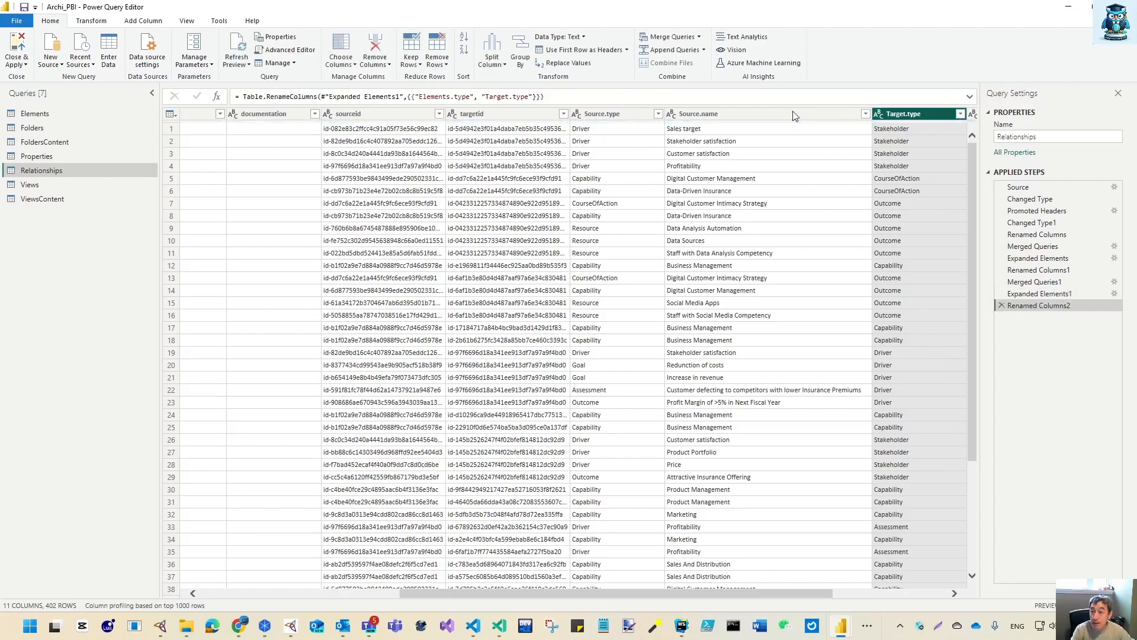
Rename the remaining Elements.name column to Target.name, and close the query editor with the changes applied.
left_click(895, 594)
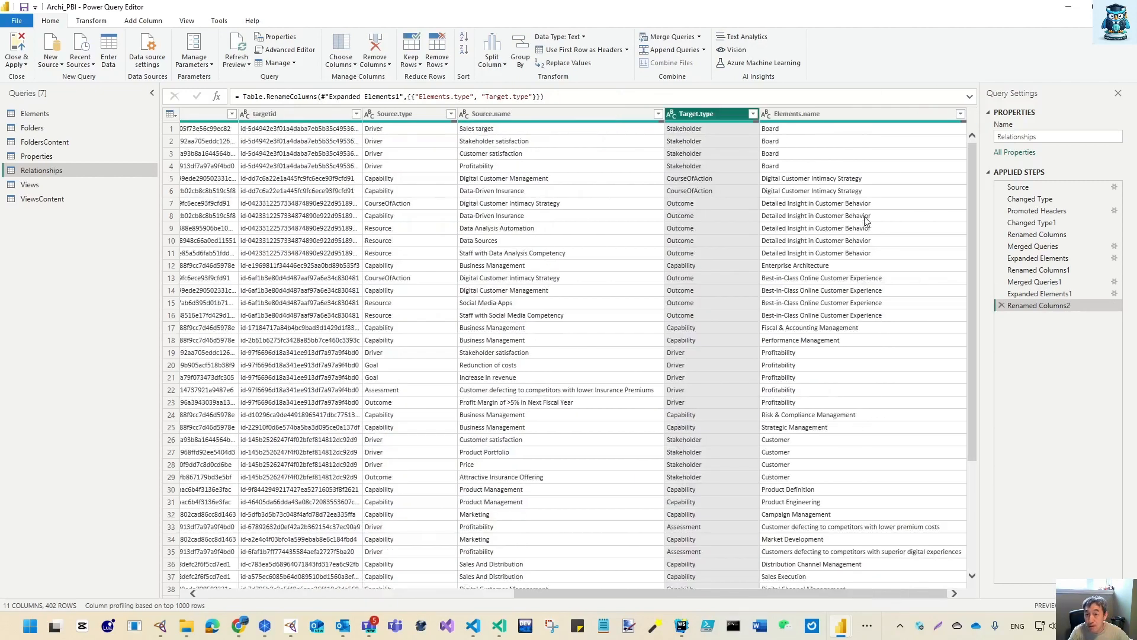
left_click(809, 114)
right_click(812, 114)
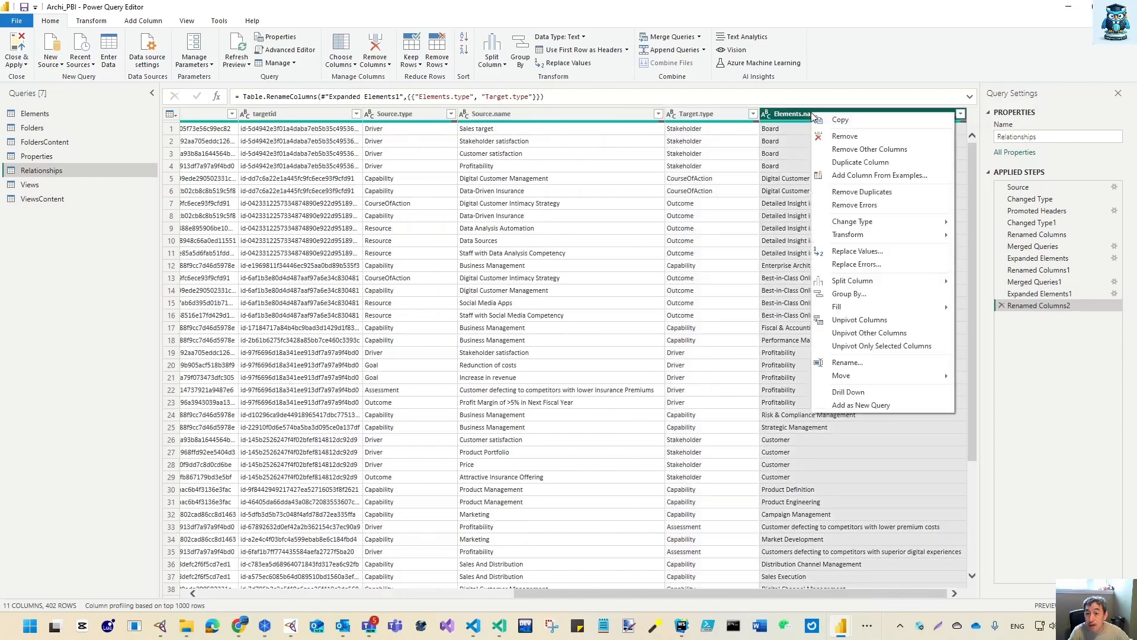
left_click(877, 362)
left_click_drag(801, 112, 719, 104)
type("Target.")
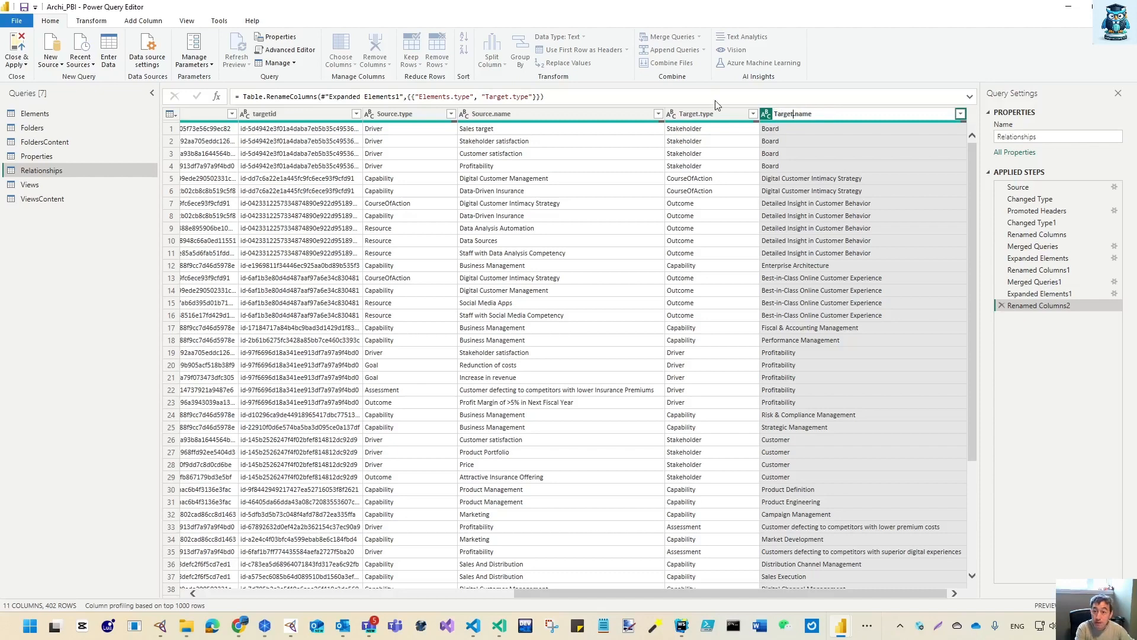
key("Return")
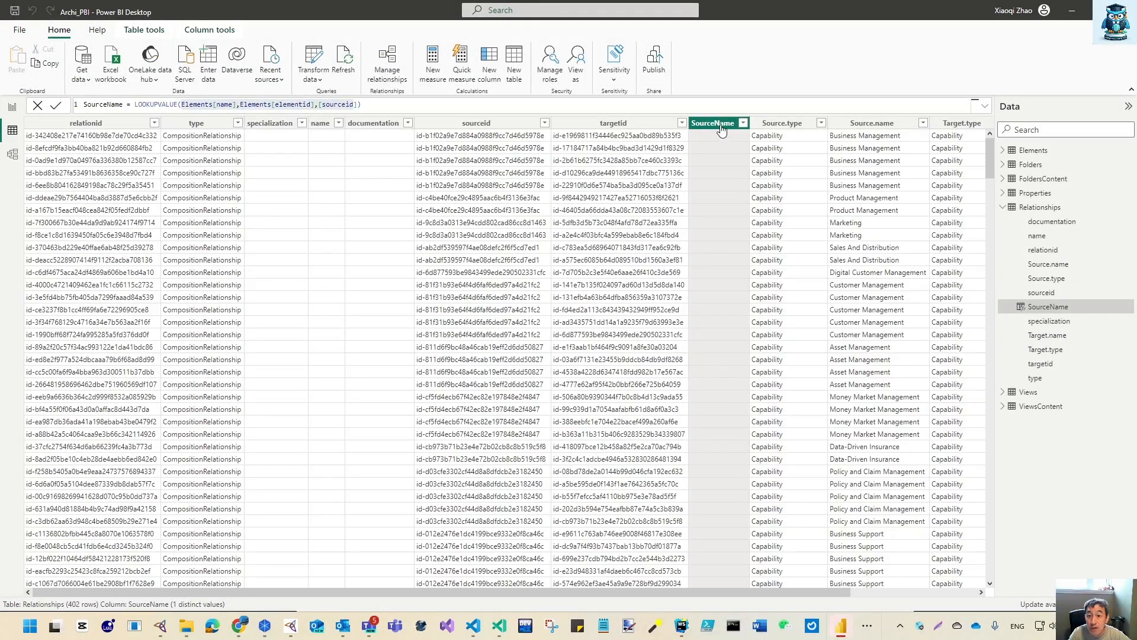
Delete the calculated SourceName column from the Relationships table.
right_click(721, 127)
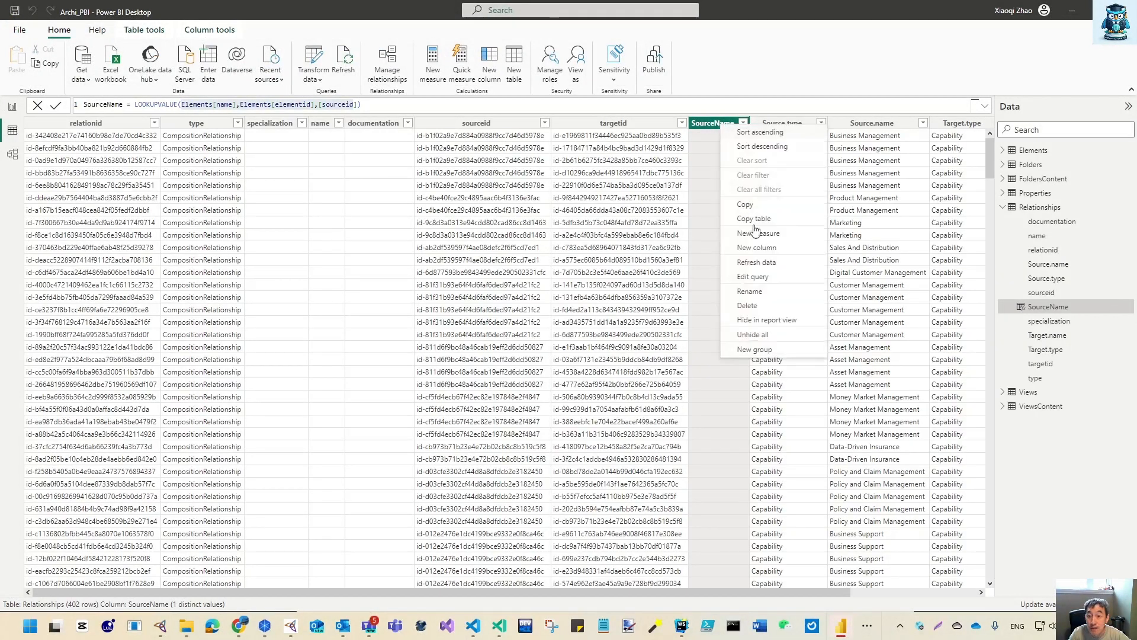
left_click(764, 304)
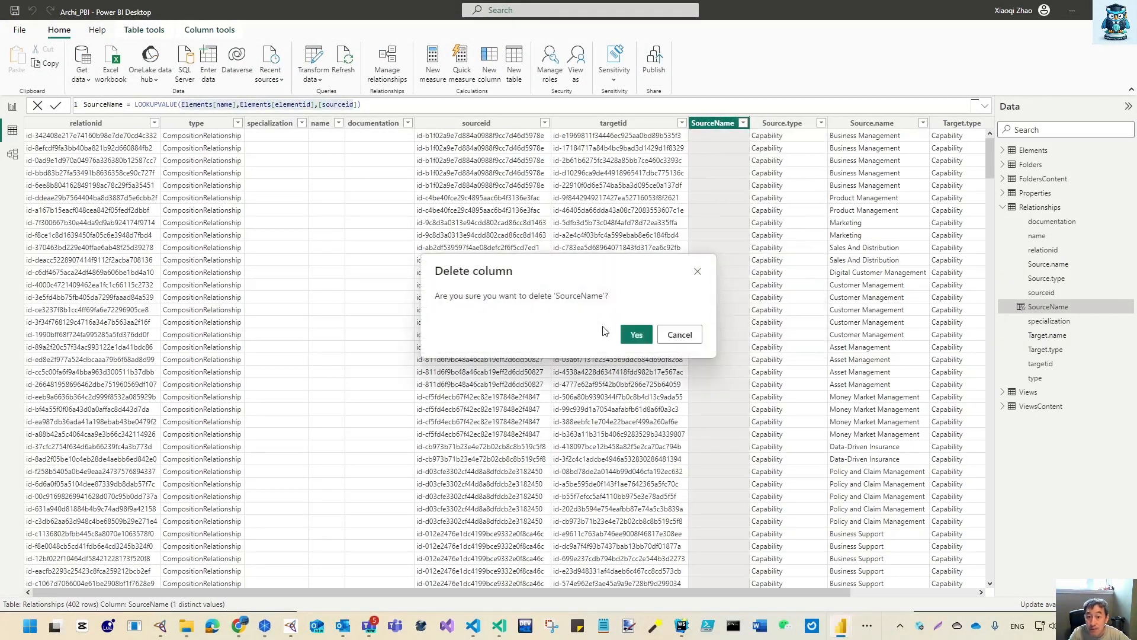
left_click(637, 334)
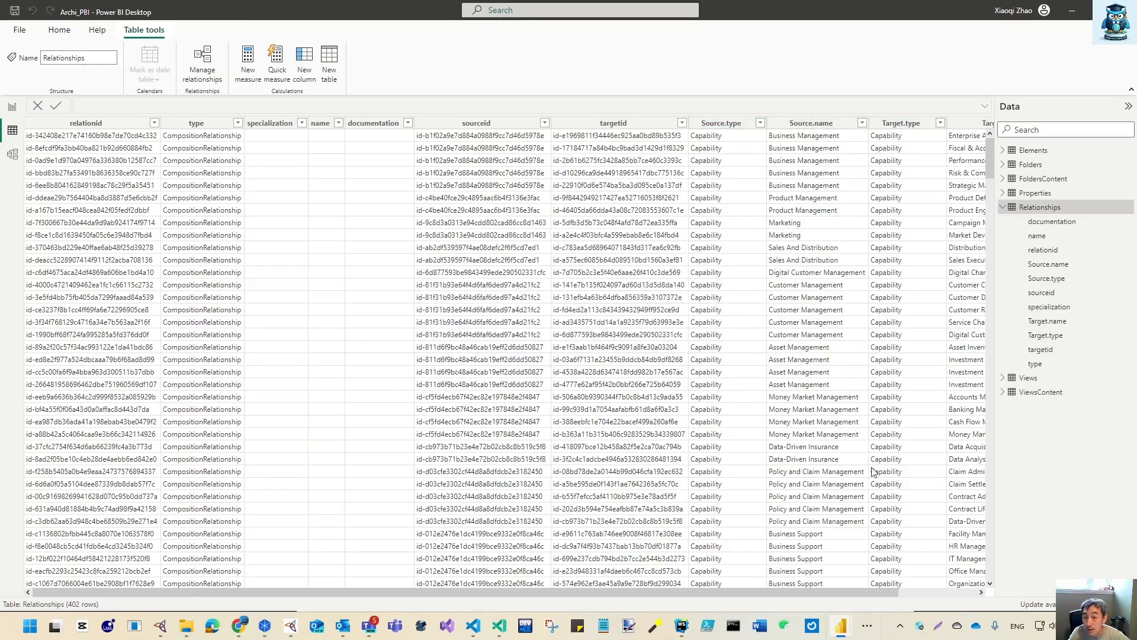
In the report view, add Source.name and Source.type ahead of type in the ServingRelationship table visual.
left_click(13, 109)
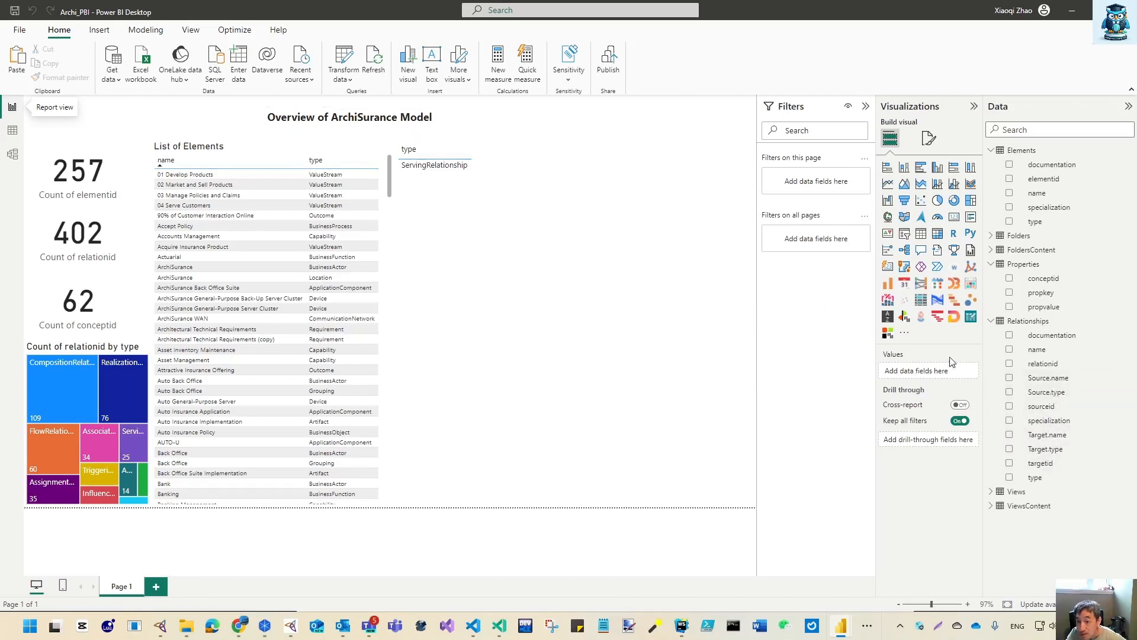
left_click(511, 193)
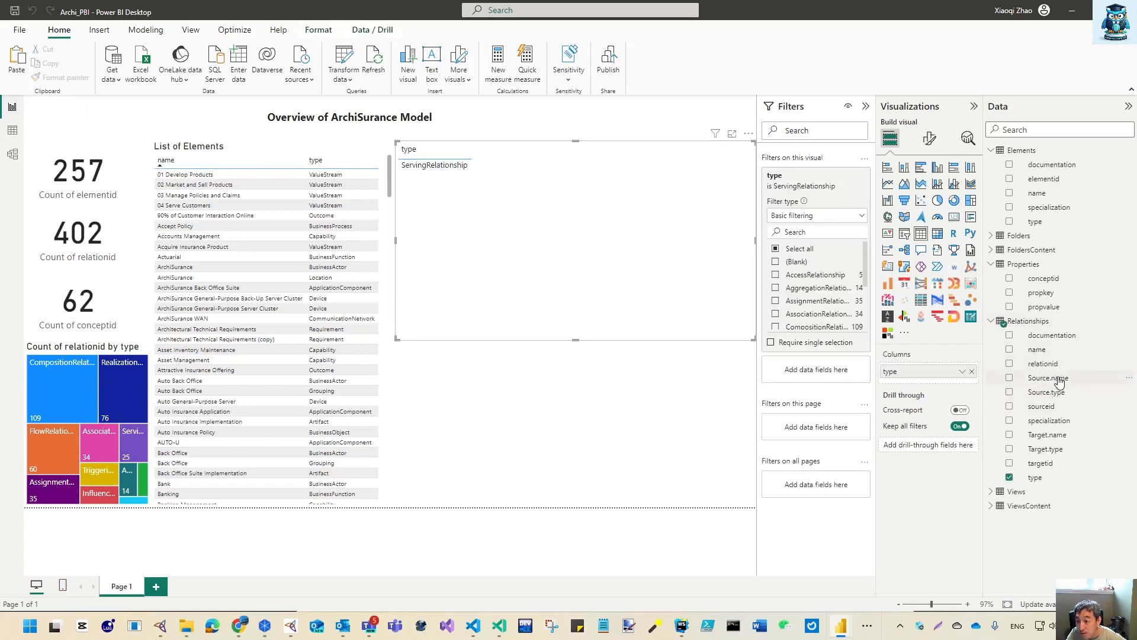
left_click_drag(1064, 385, 907, 365)
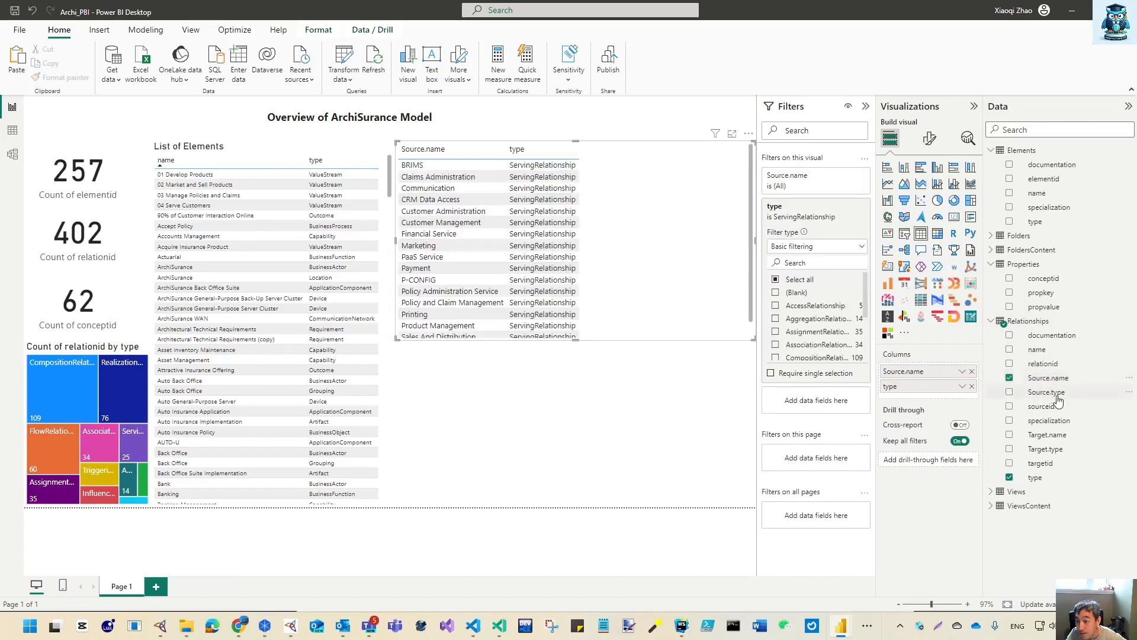
left_click_drag(1059, 398, 912, 382)
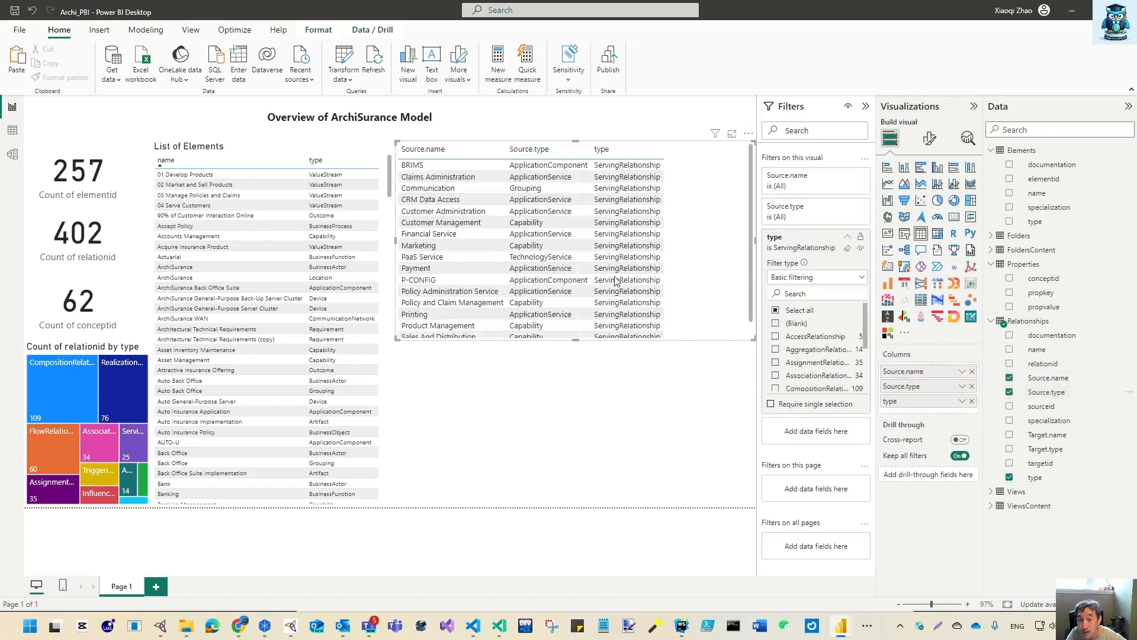
left_click(619, 152)
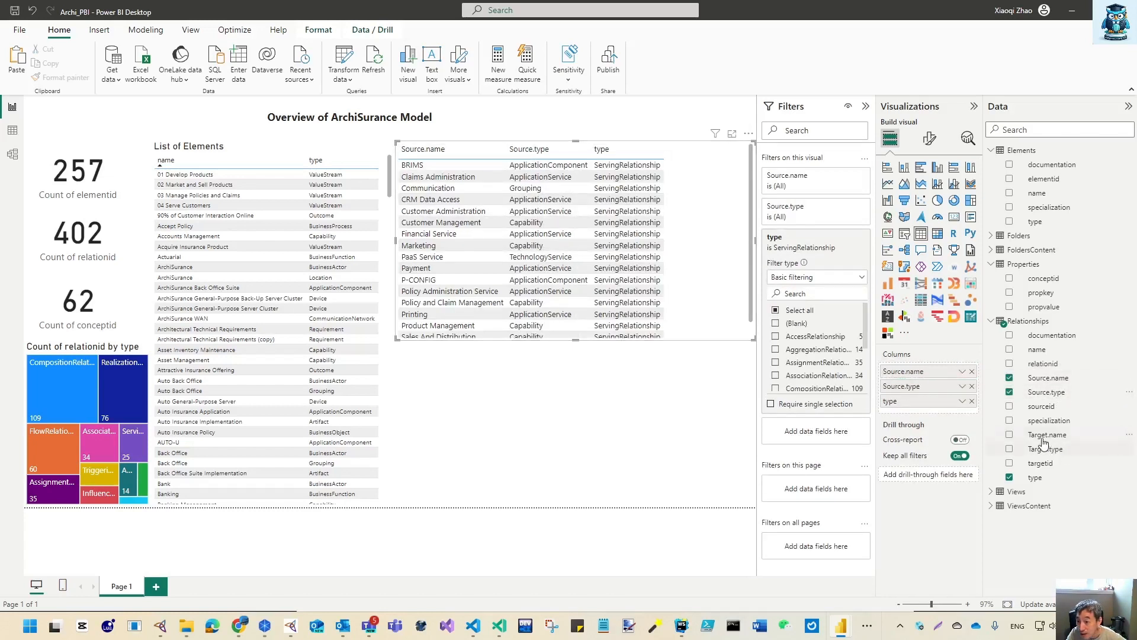
Add Target.name and Target.type from Relationships to the ServingRelationship table visual, placed after type.
left_click_drag(1046, 435, 933, 407)
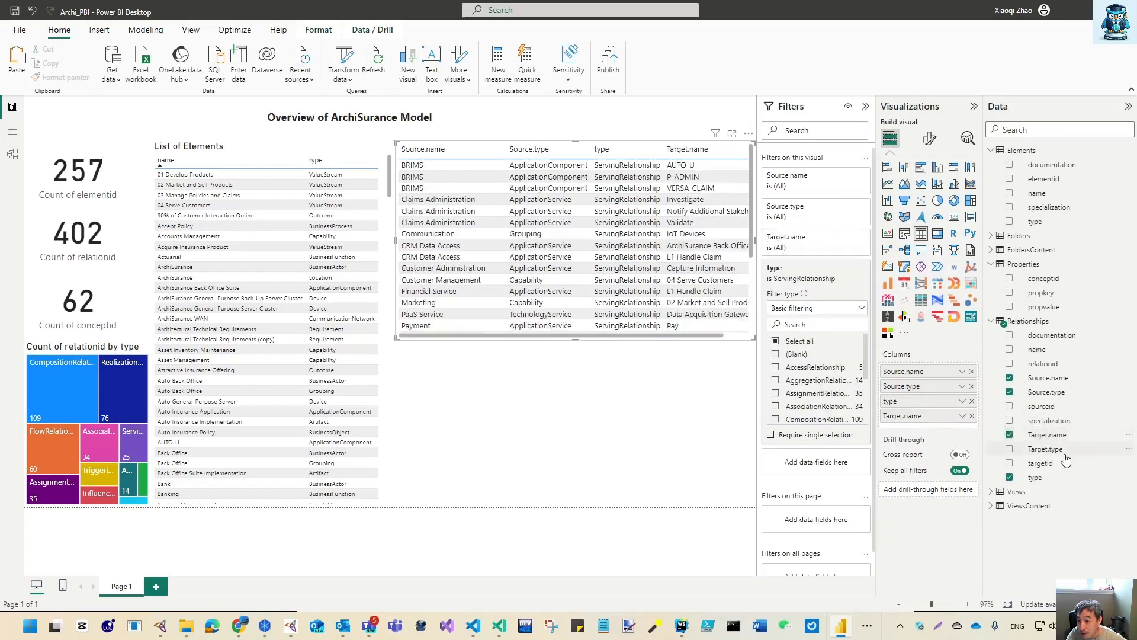
left_click_drag(1046, 449, 933, 423)
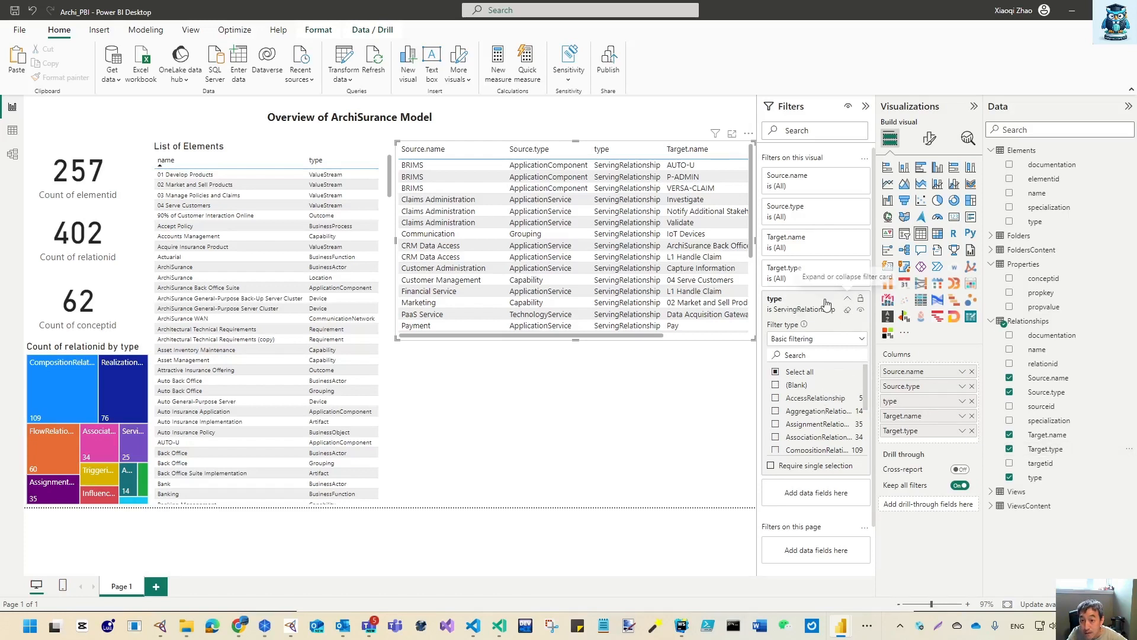
Filter the serving relationships table to Target.type BusinessProcess and Source.type ApplicationService.
left_click(848, 300)
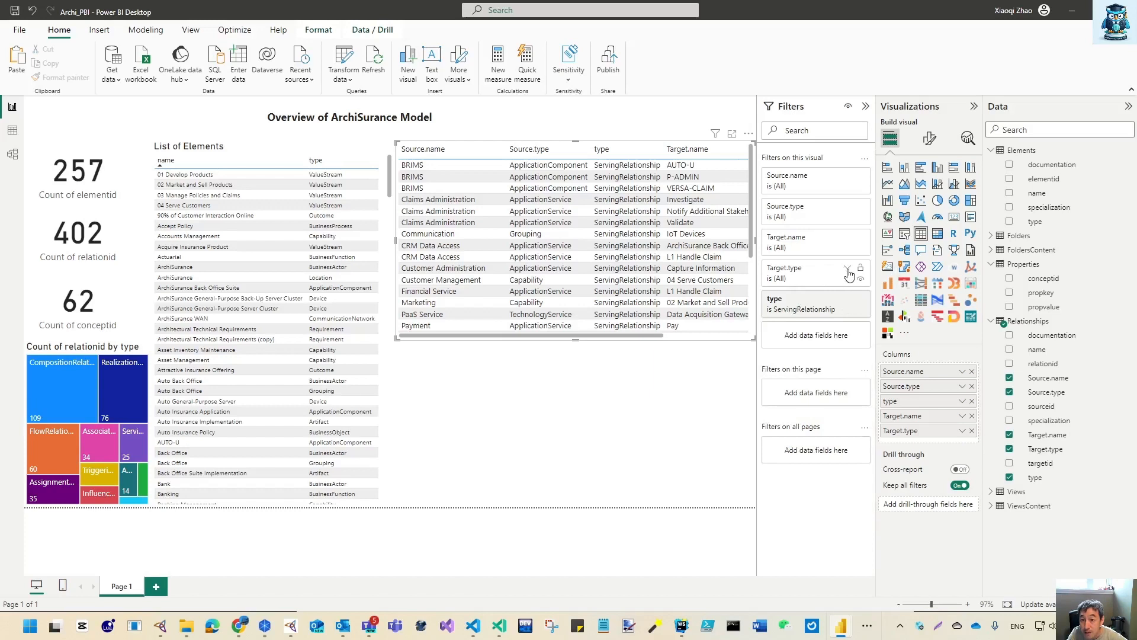
left_click(848, 267)
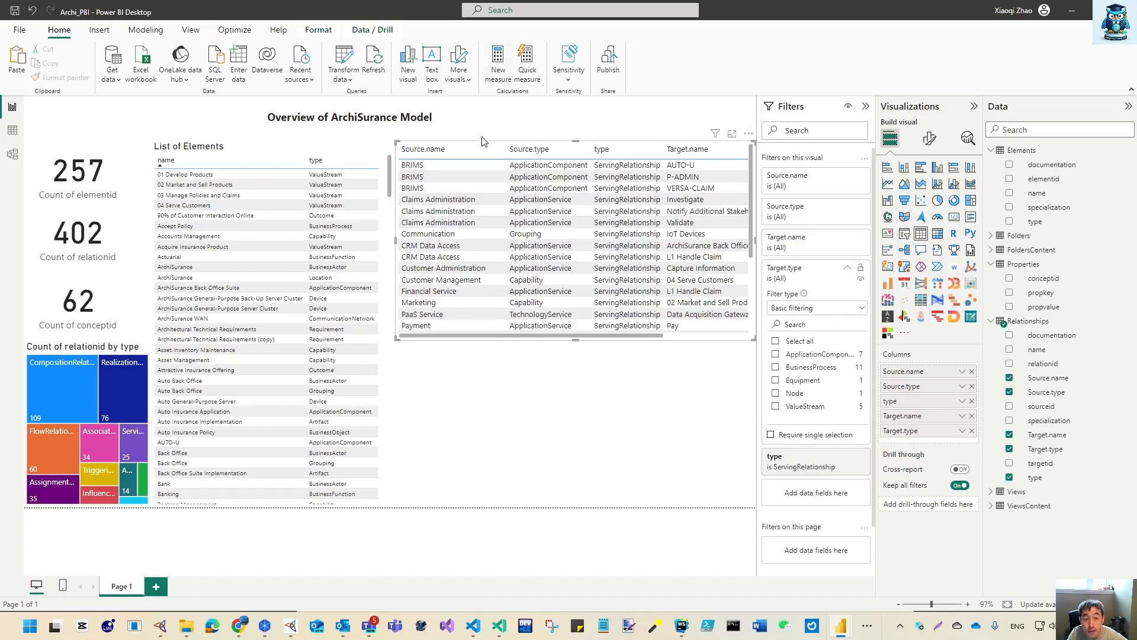
left_click(822, 368)
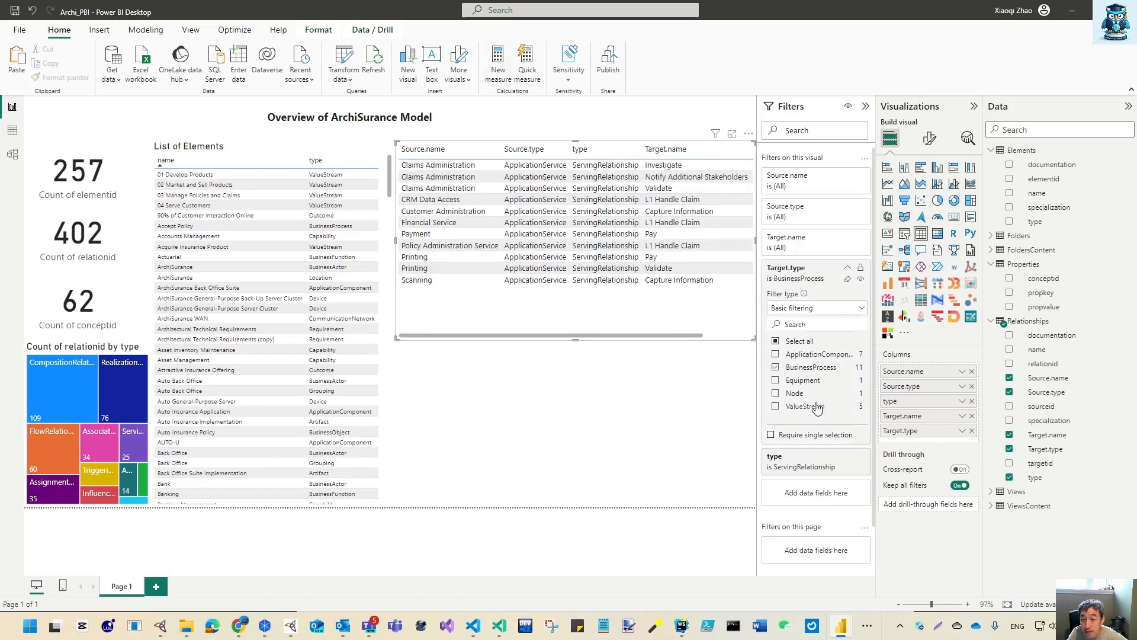
left_click(848, 209)
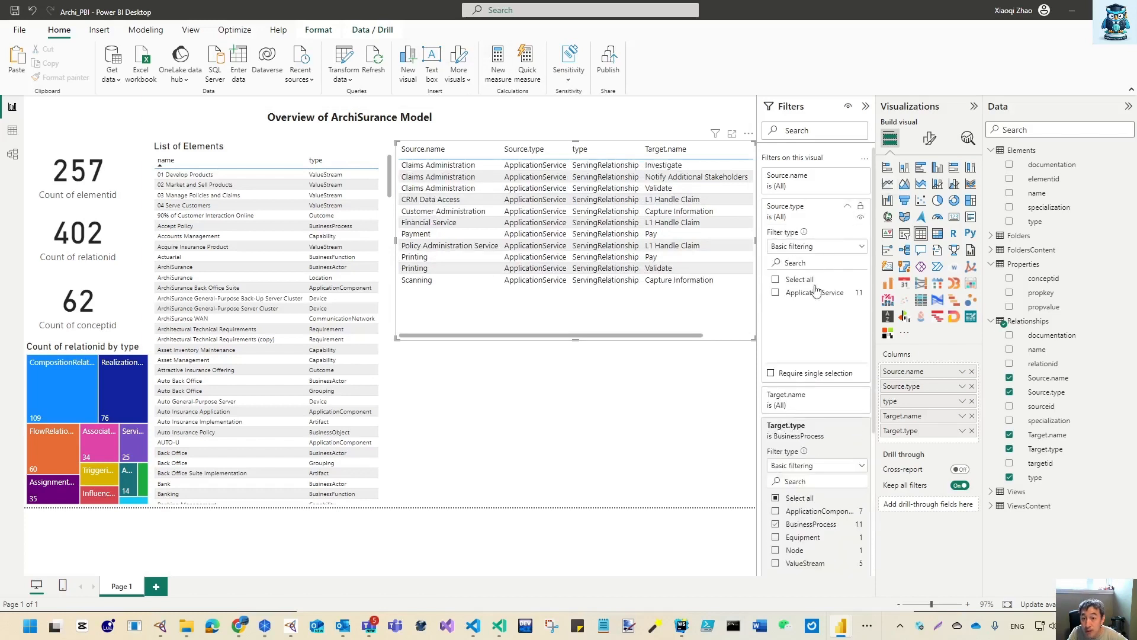
left_click(775, 293)
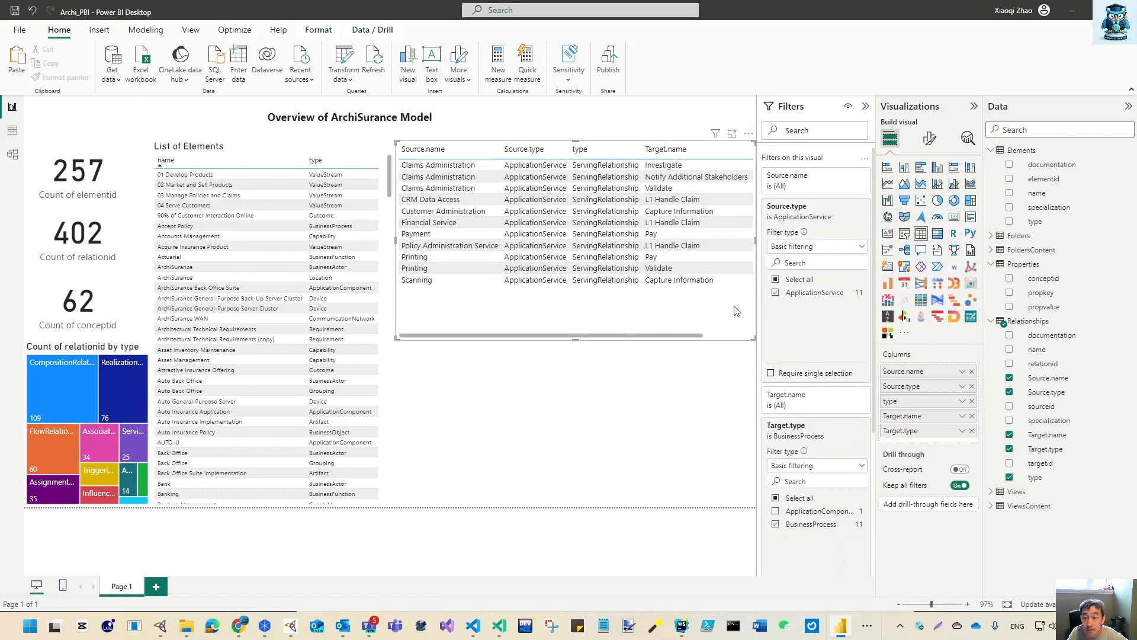
Shorten the filtered table visual and give it the title "Application Service mapping to Business Process".
left_click_drag(578, 339, 576, 300)
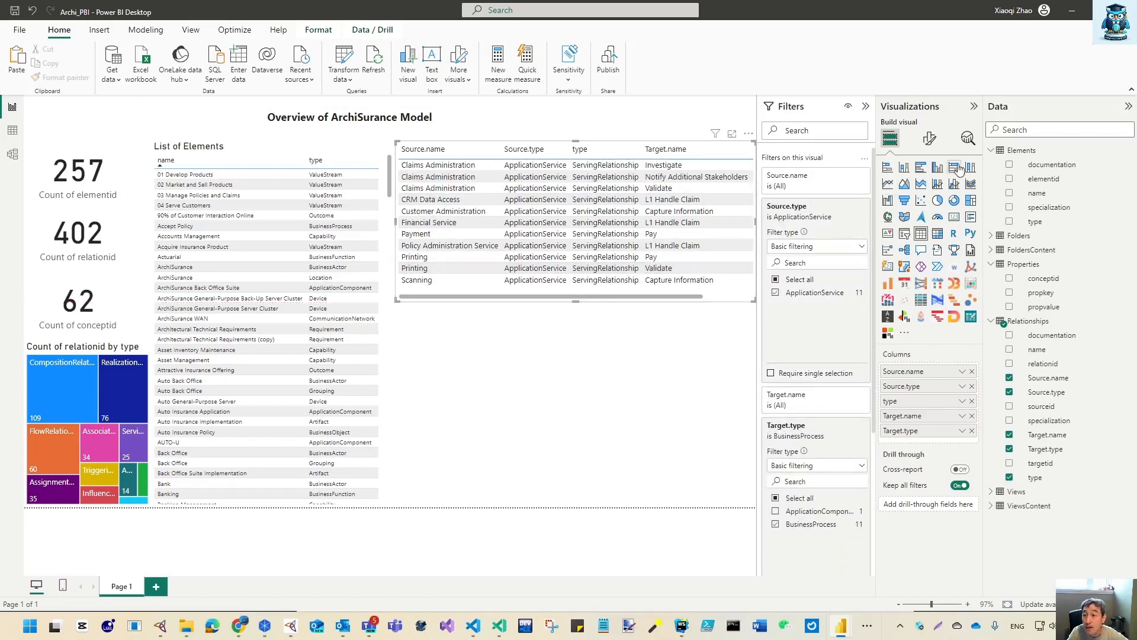
left_click(931, 138)
left_click(944, 192)
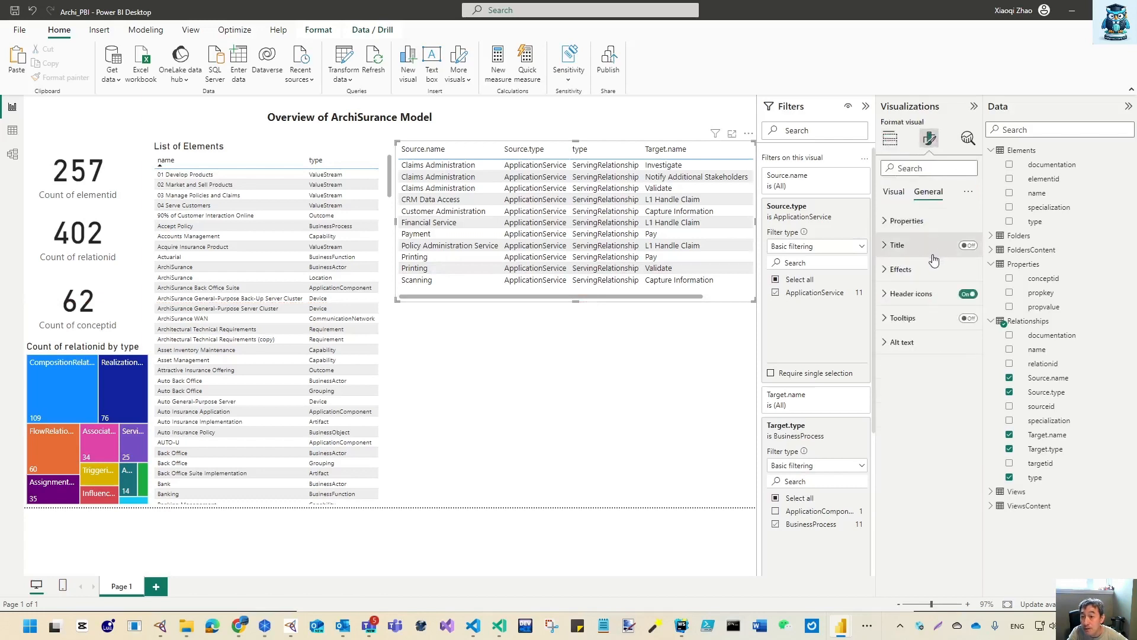
left_click(898, 244)
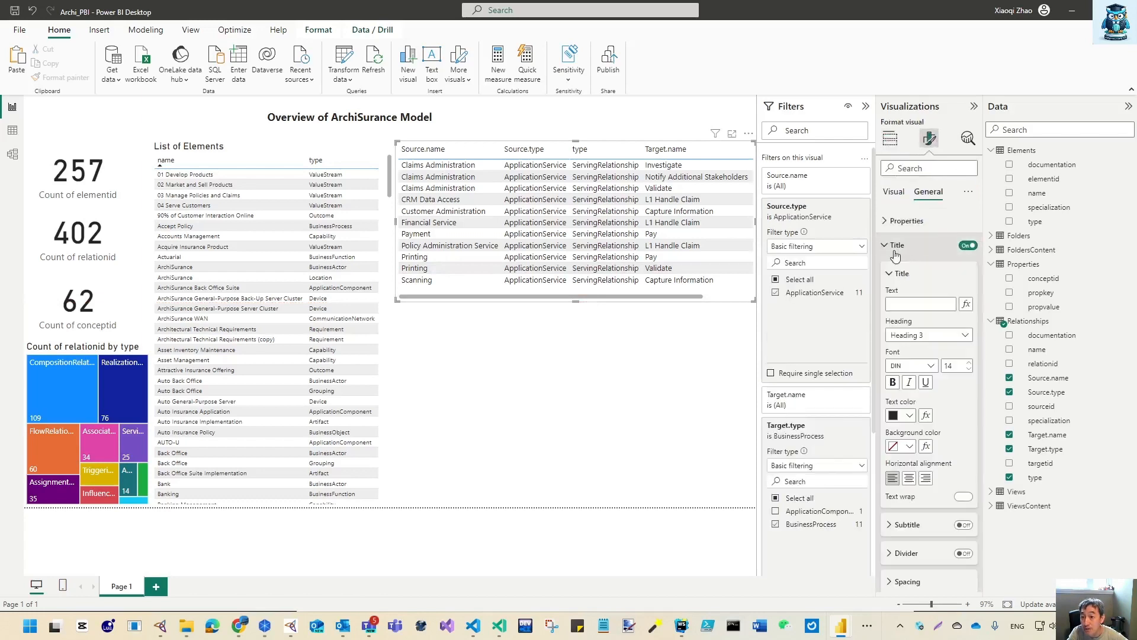
left_click(928, 305)
type("Business")
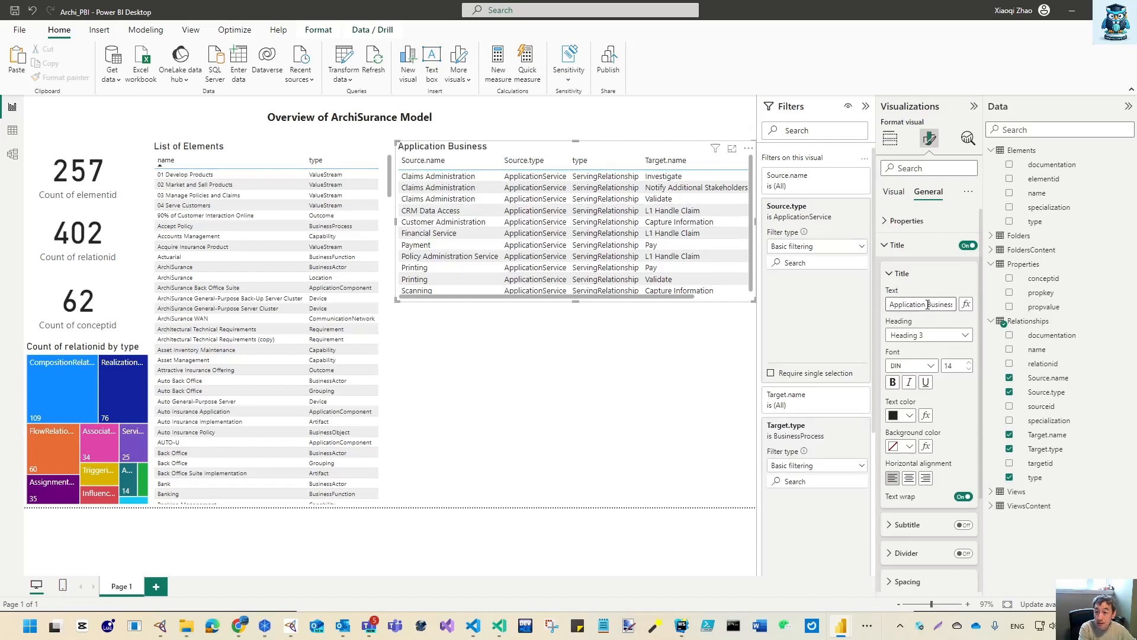
type("Service mapping to")
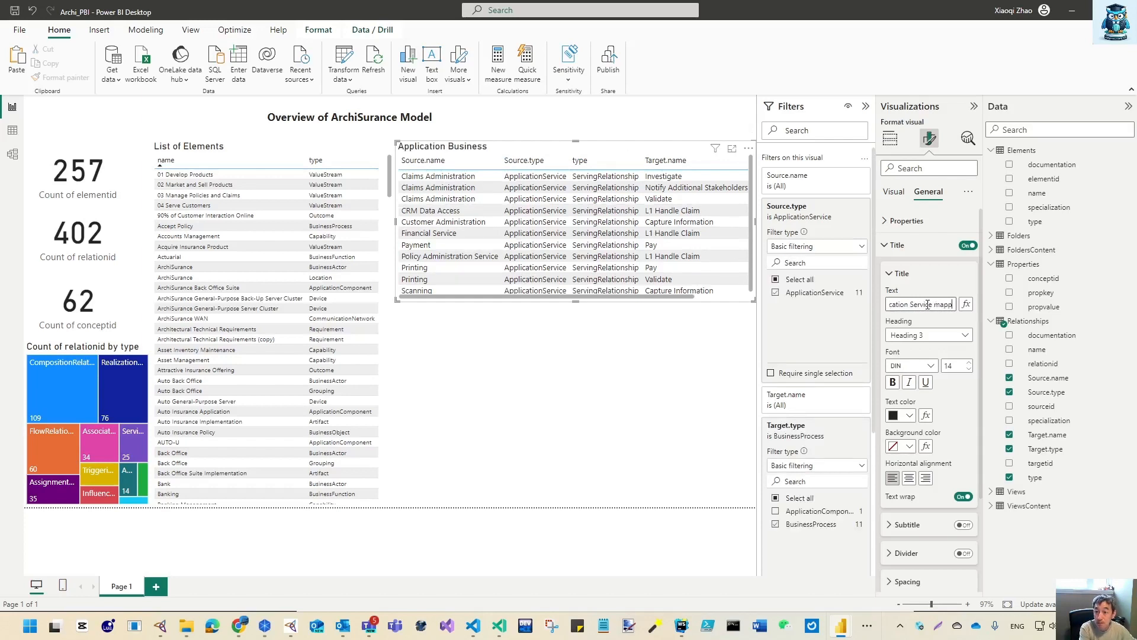
type(" Business")
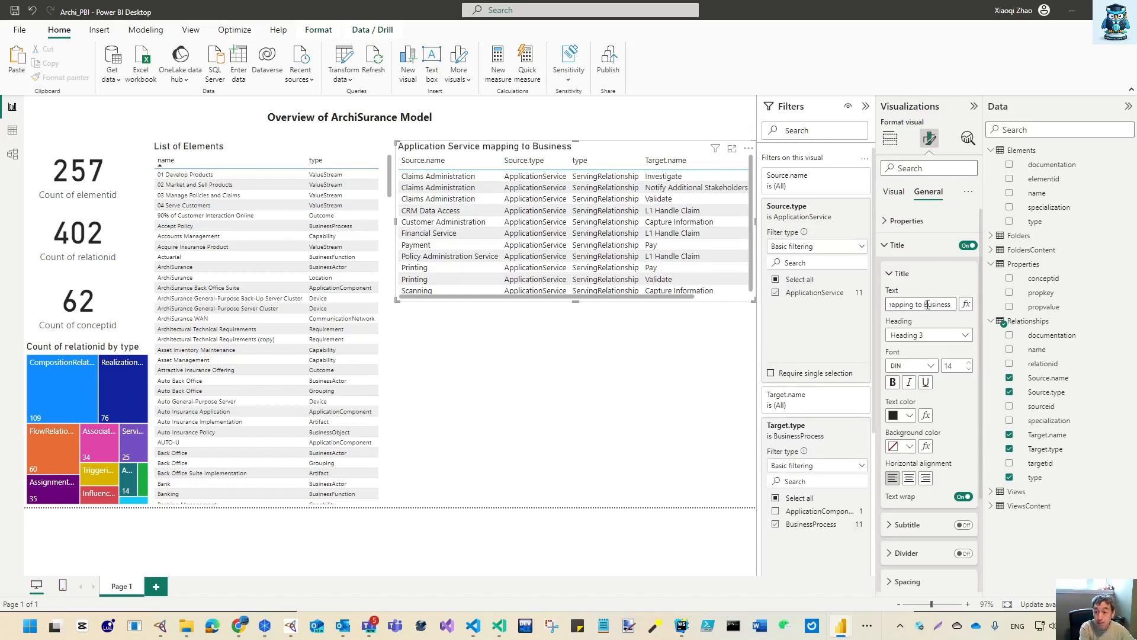
type(" Proce")
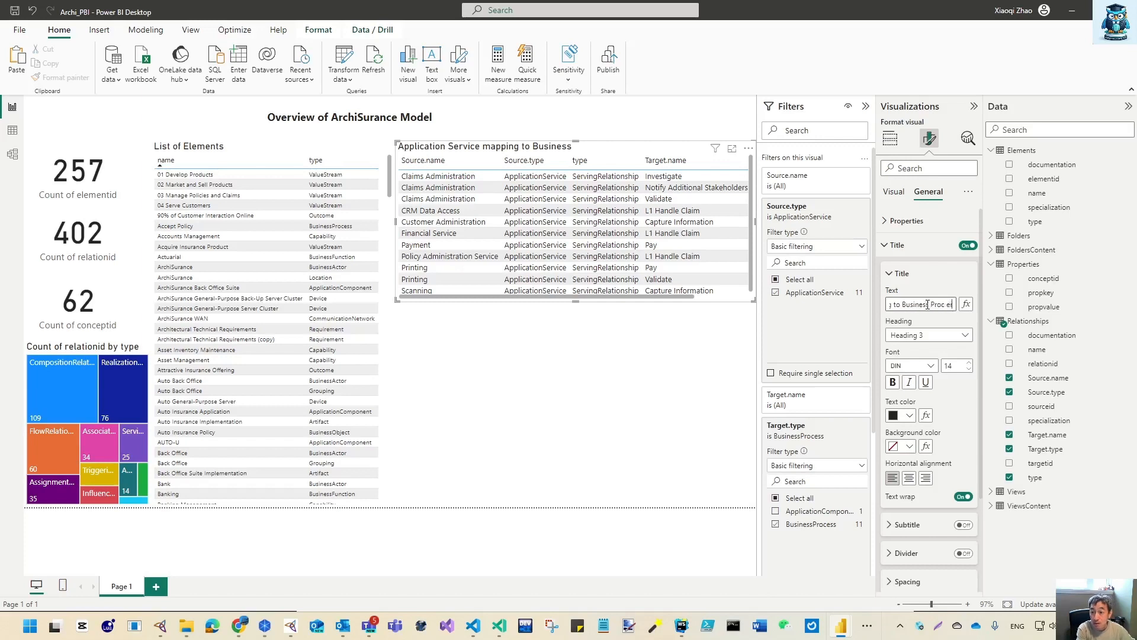
type("ss")
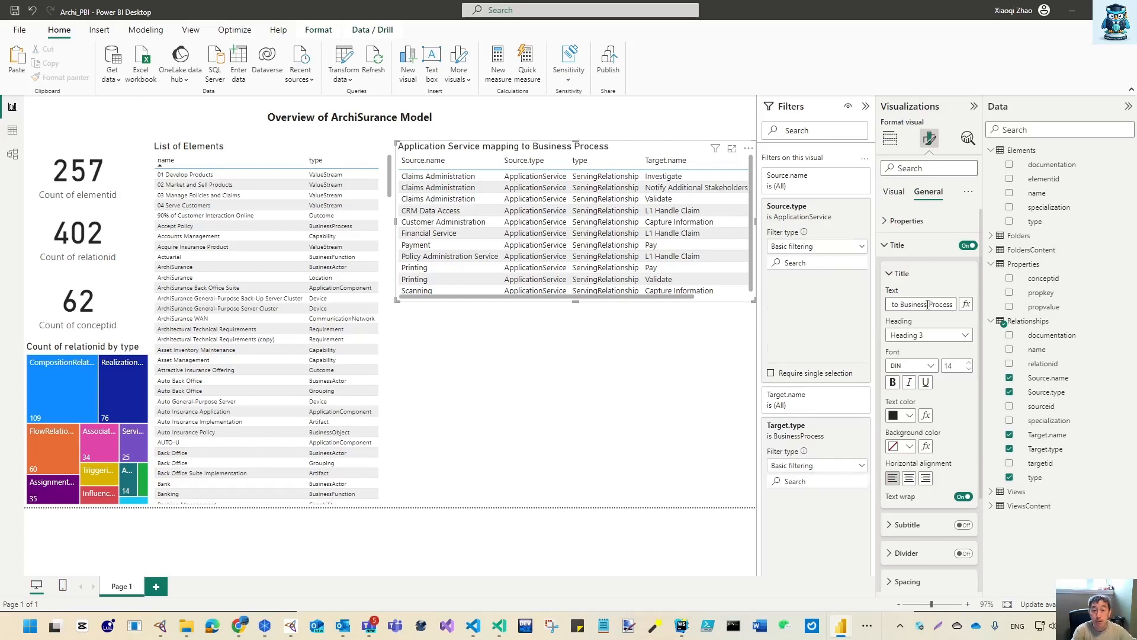
Make the mapping table slightly taller so all its rows fit, and check its Target.type column.
mouse_move(575, 299)
left_mouse_down()
mouse_move(581, 375)
mouse_move(583, 309)
left_mouse_up()
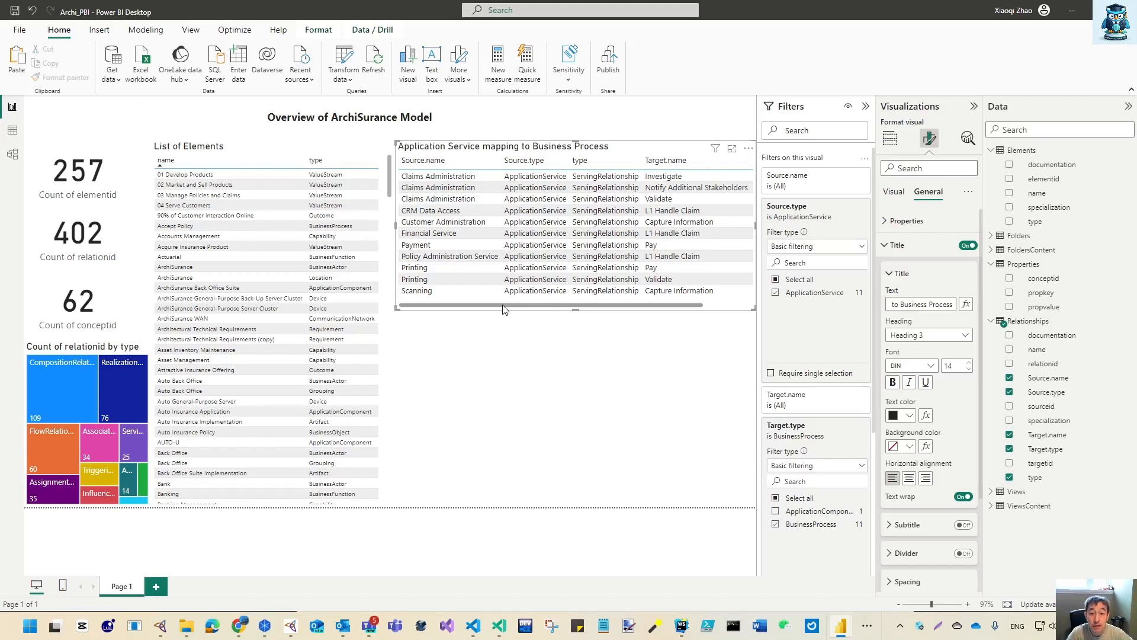
left_click_drag(508, 306, 652, 319)
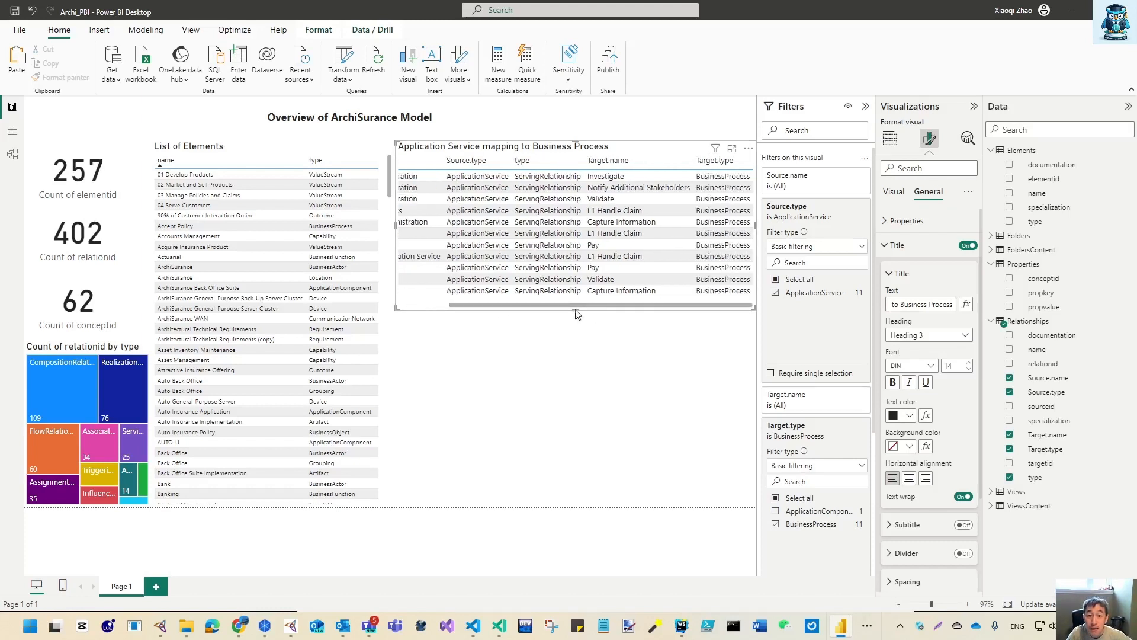
left_click_drag(576, 310, 477, 310)
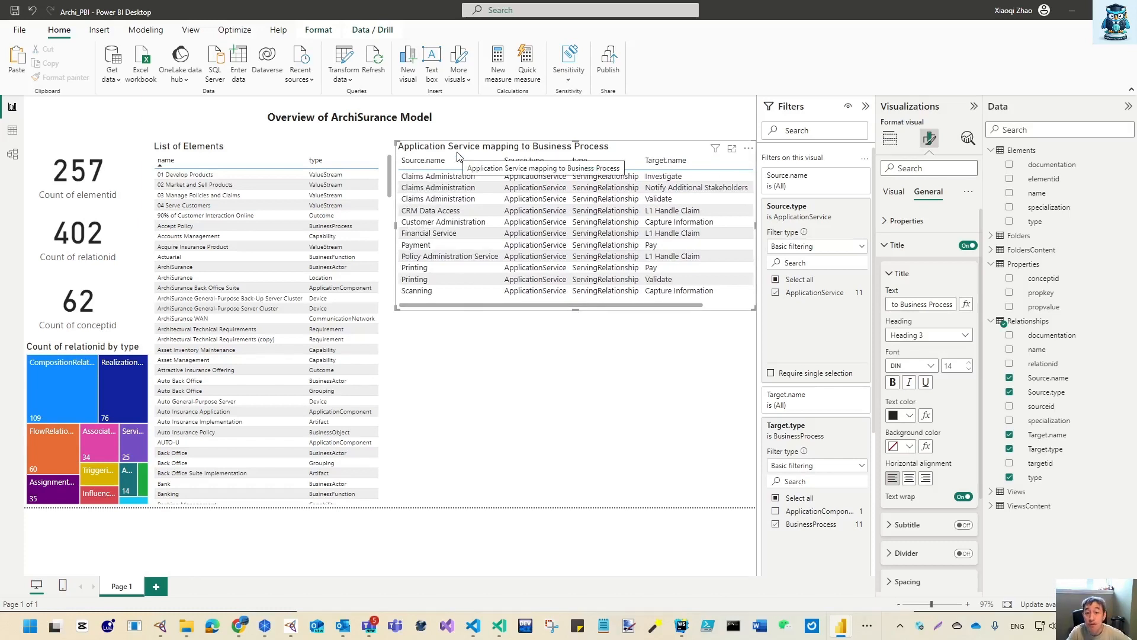
Insert a stacked column chart below the mapping table, with Elements type on the X-axis and the count of elementid on the Y-axis.
left_click(510, 425)
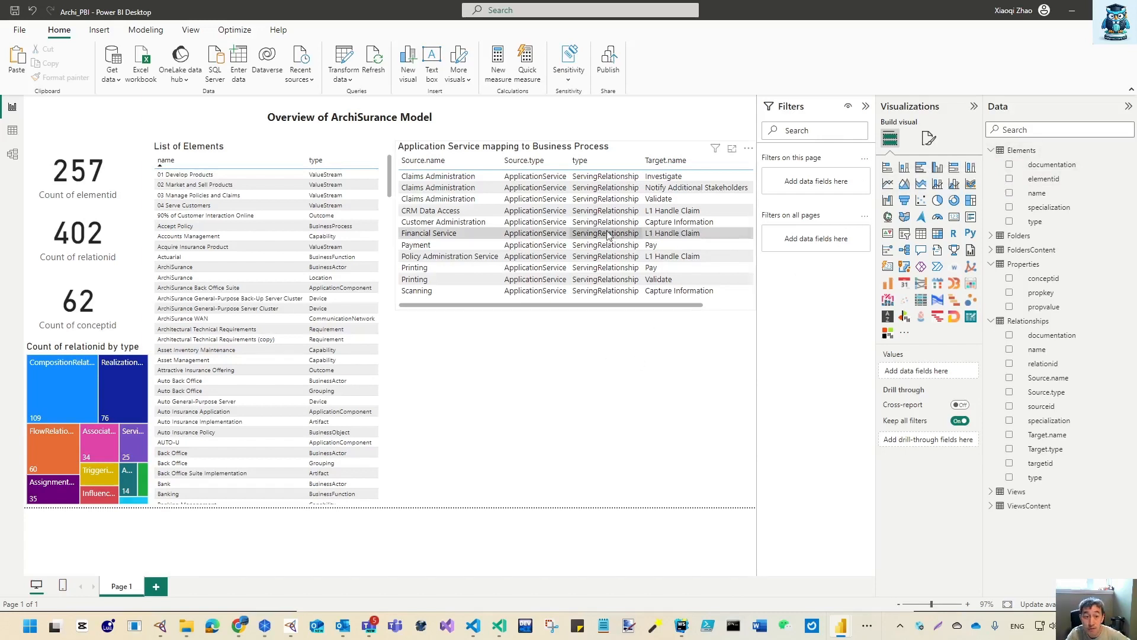
left_click(904, 167)
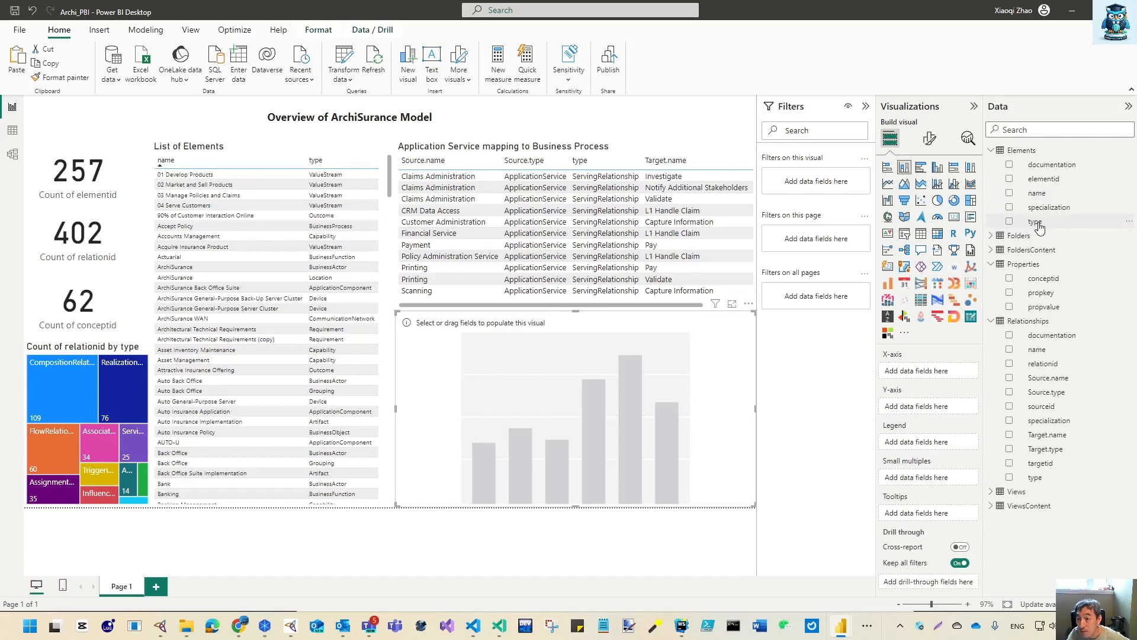
left_click_drag(1040, 227, 934, 448)
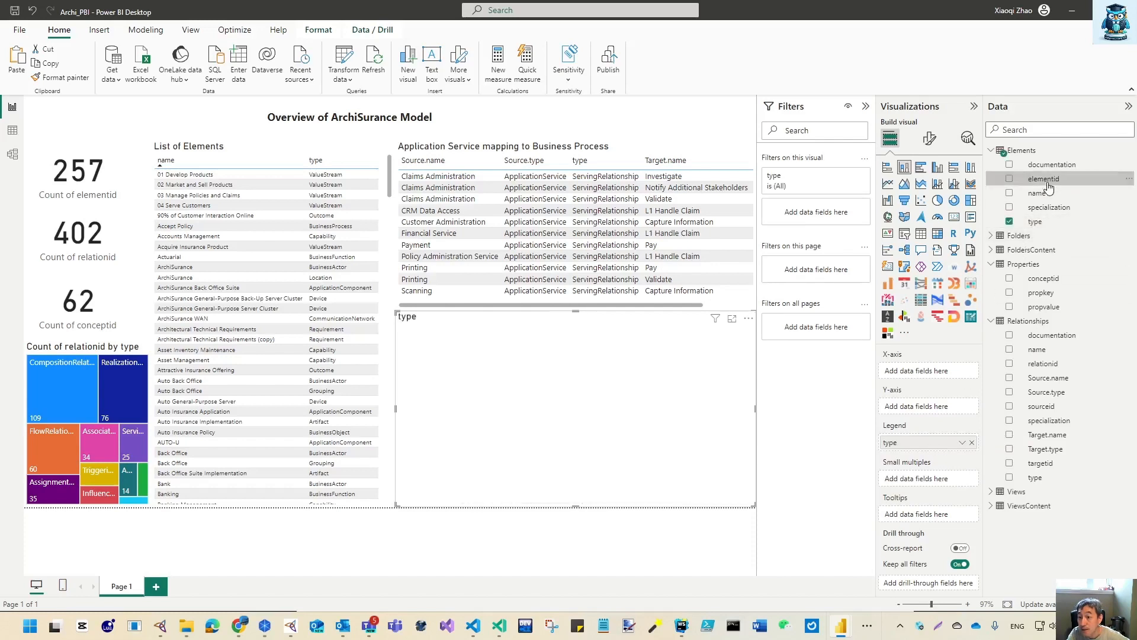
left_click_drag(1045, 178, 929, 408)
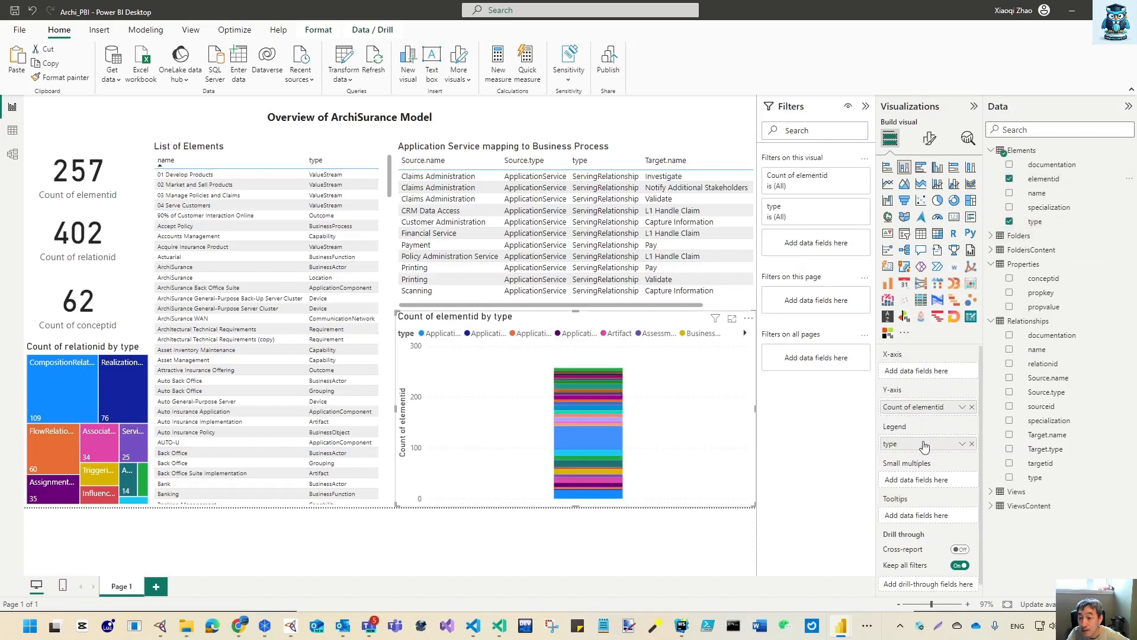
left_click(962, 408)
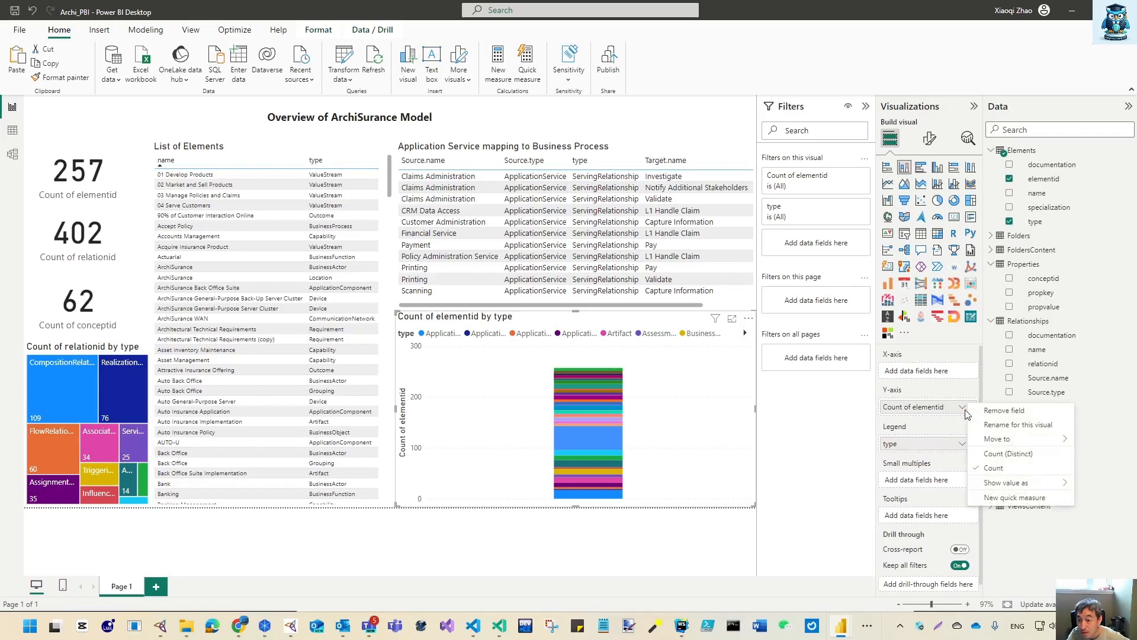
left_click_drag(917, 448, 917, 375)
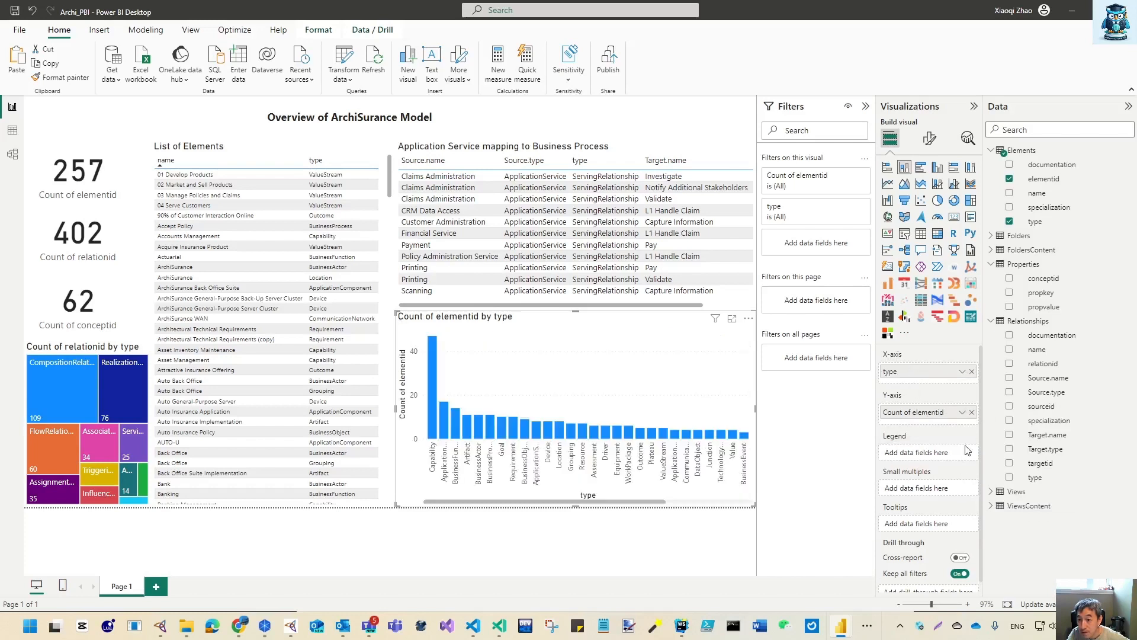
left_click(963, 412)
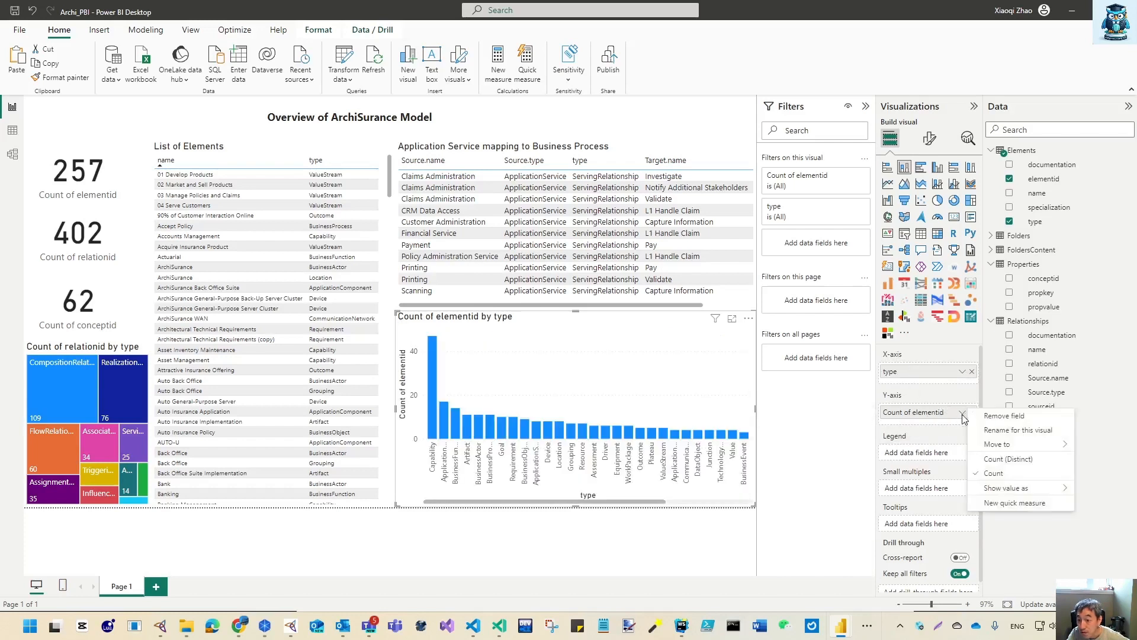
left_click(1015, 467)
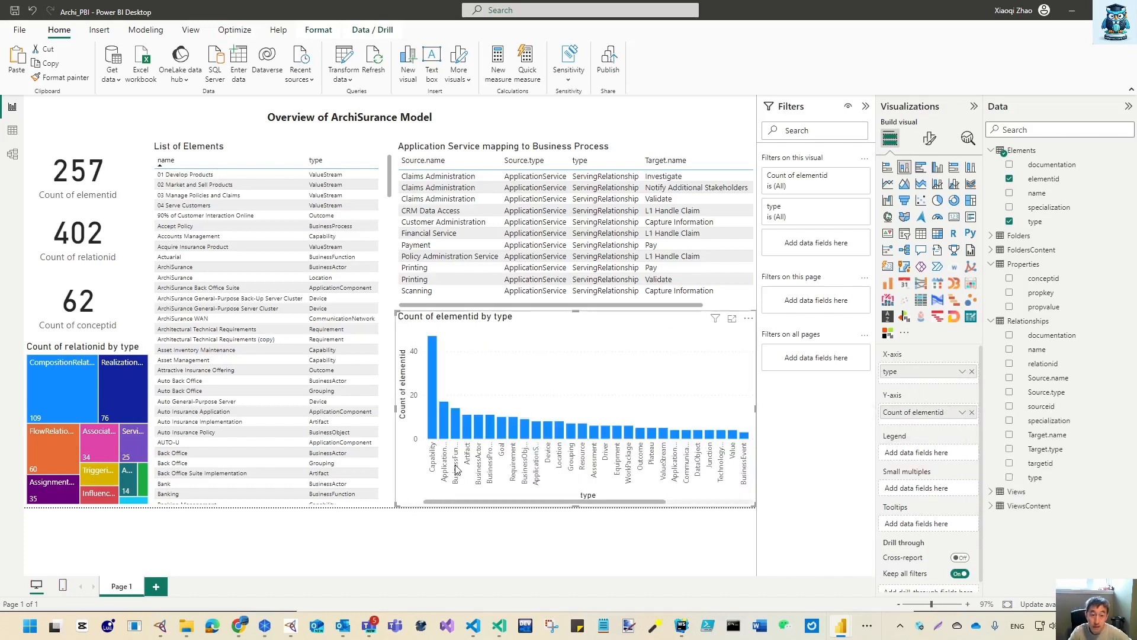
Sort the element count chart's axis by type in ascending order.
left_click(749, 318)
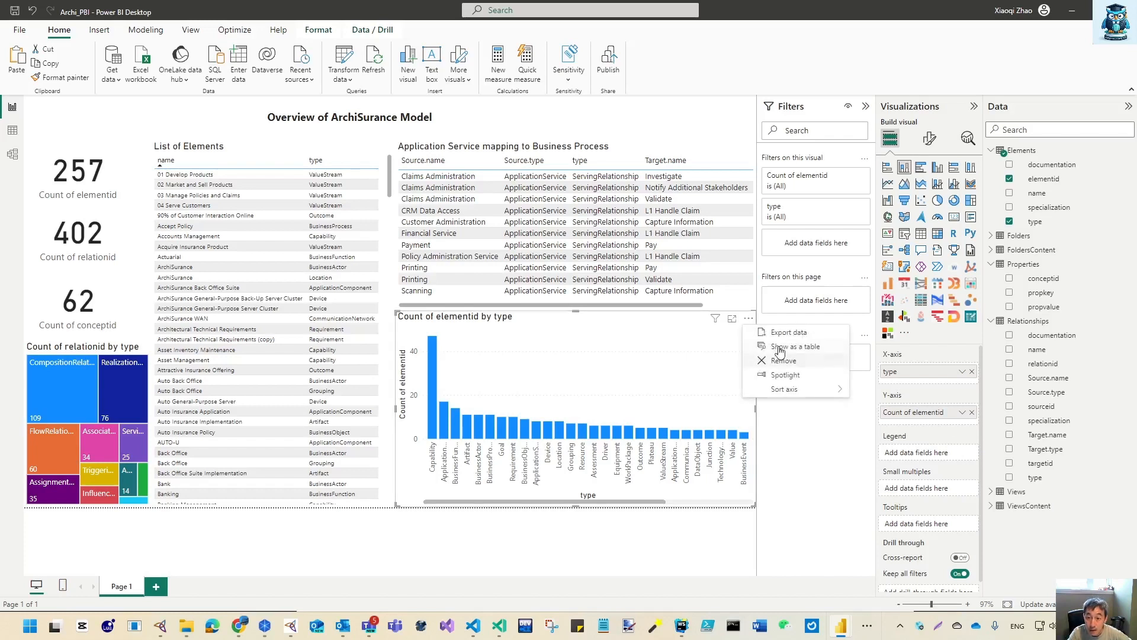
mouse_move(814, 395)
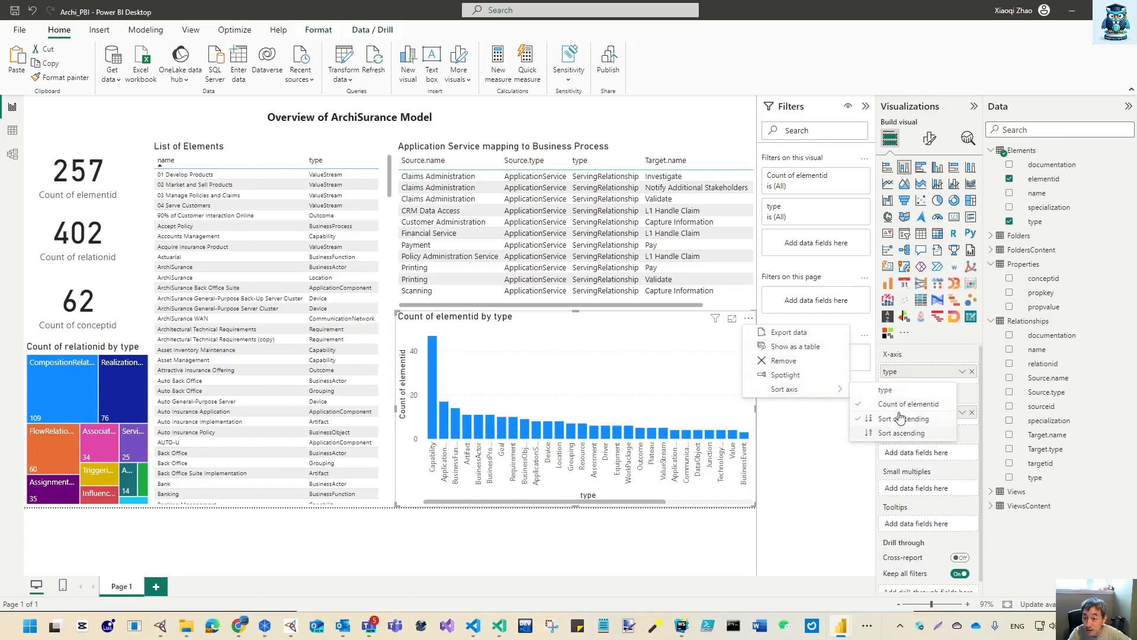
left_click(885, 392)
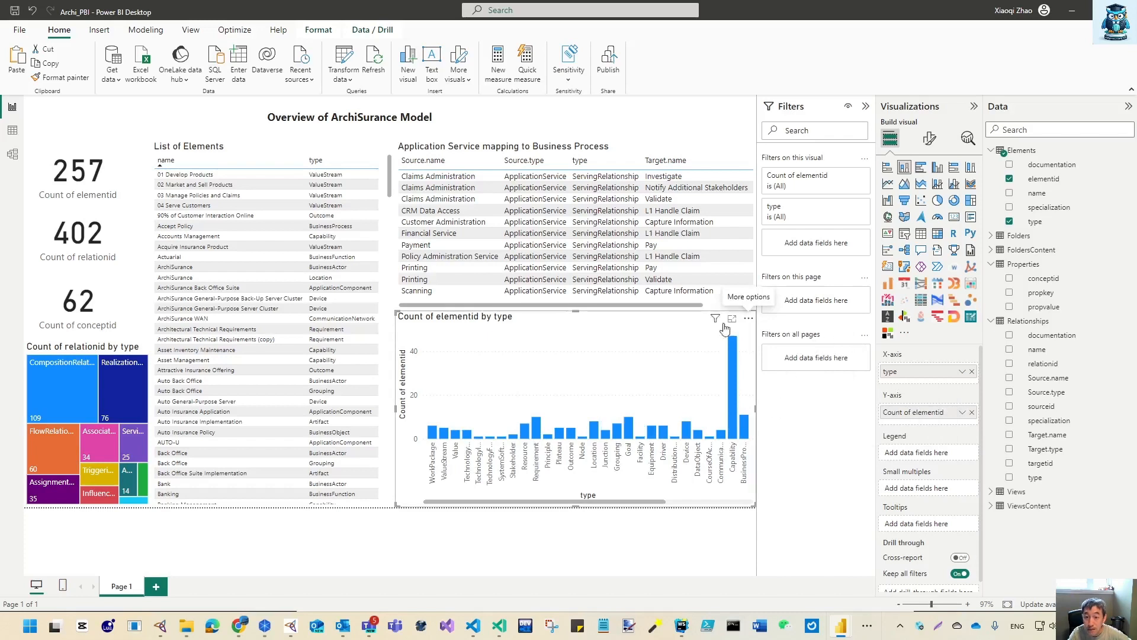
left_click(749, 319)
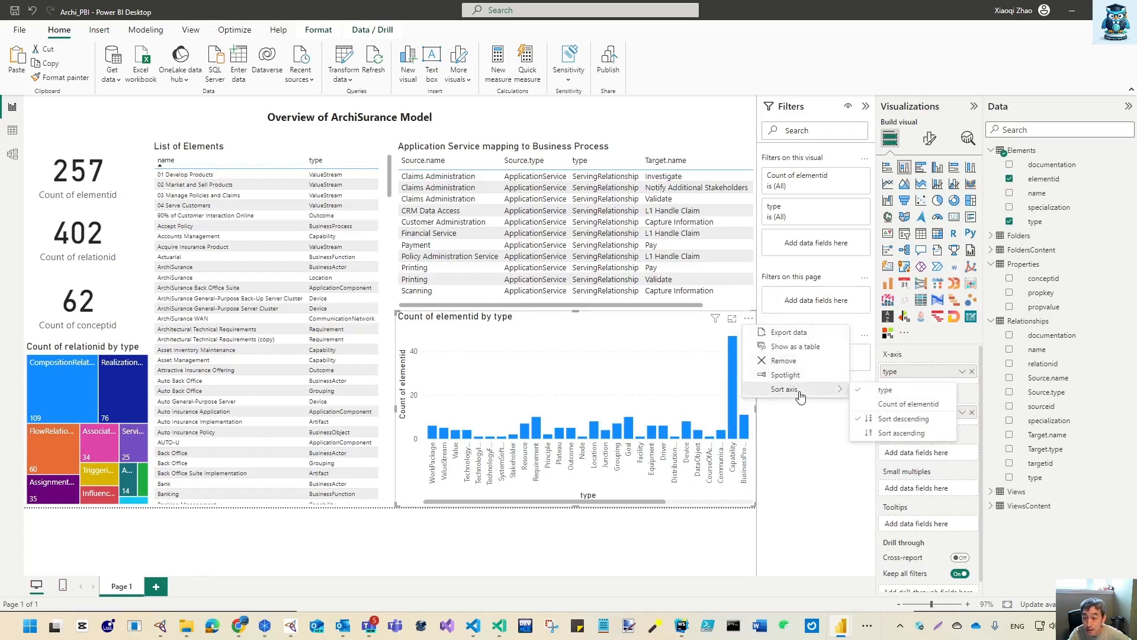
left_click(888, 433)
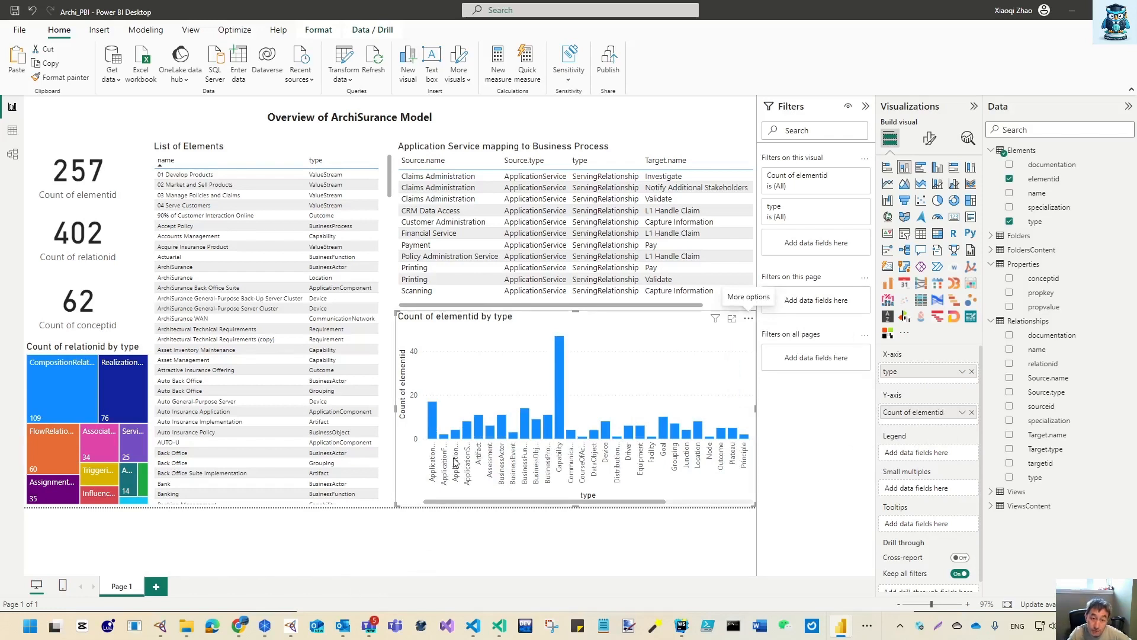
Convert the element count chart to a stacked bar chart and turn on its data labels.
left_click(888, 167)
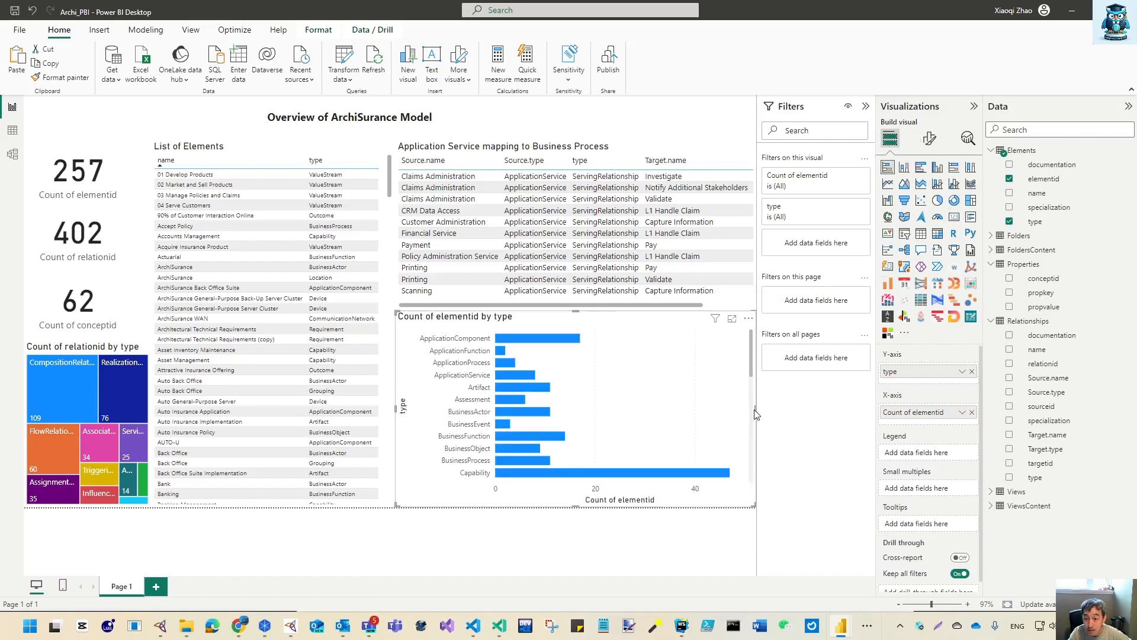
mouse_move(755, 414)
left_mouse_down()
mouse_move(577, 413)
mouse_move(758, 419)
left_mouse_up()
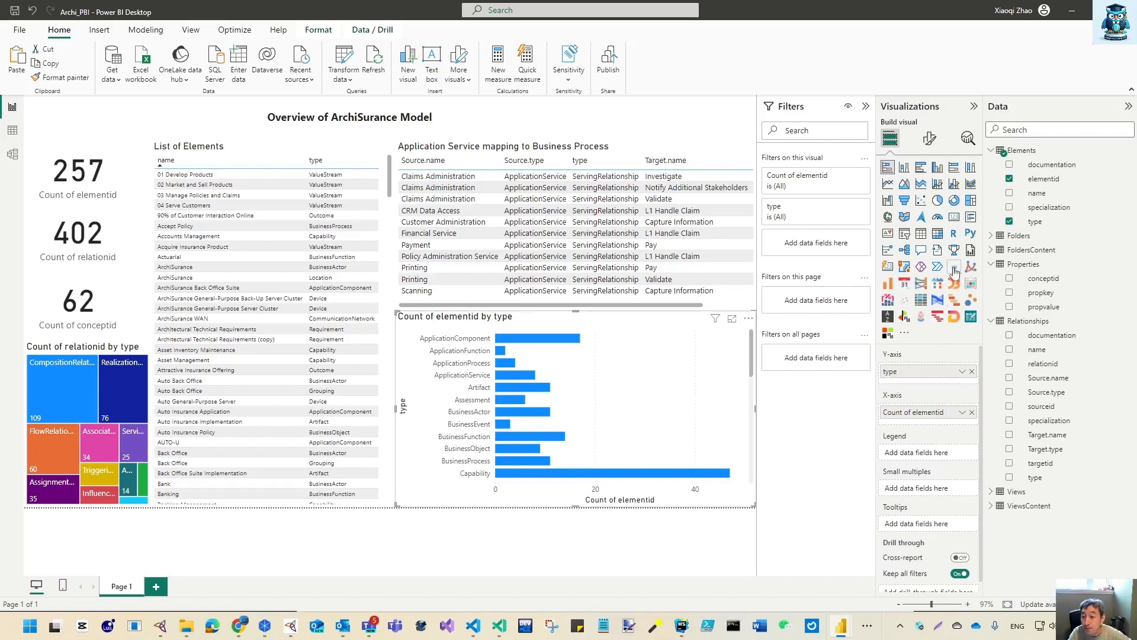
left_click(931, 141)
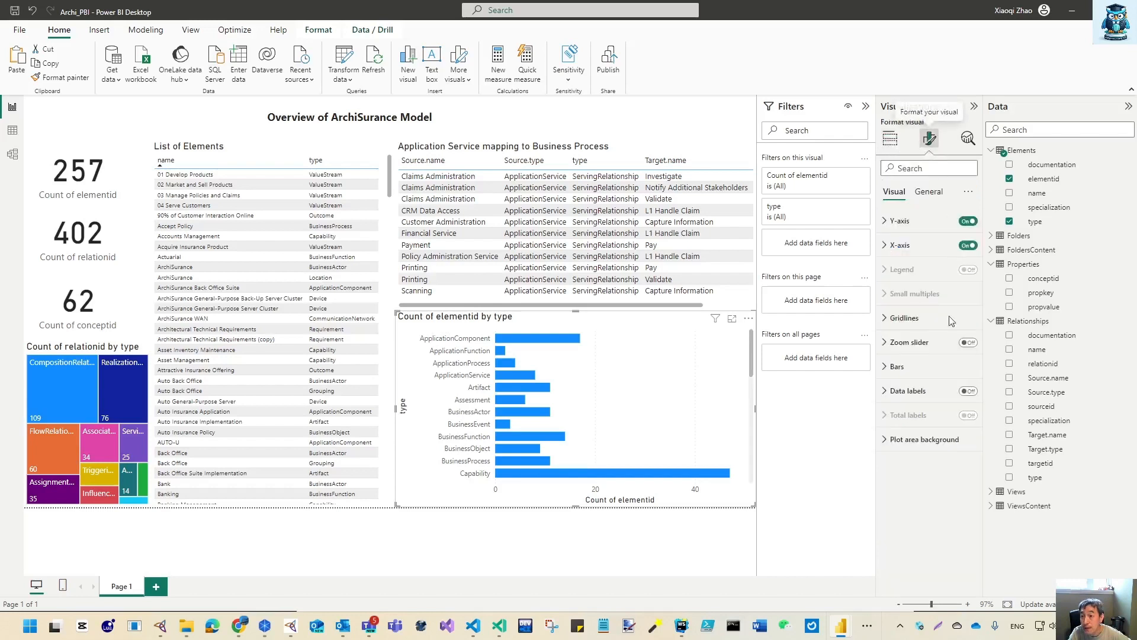
left_click(968, 391)
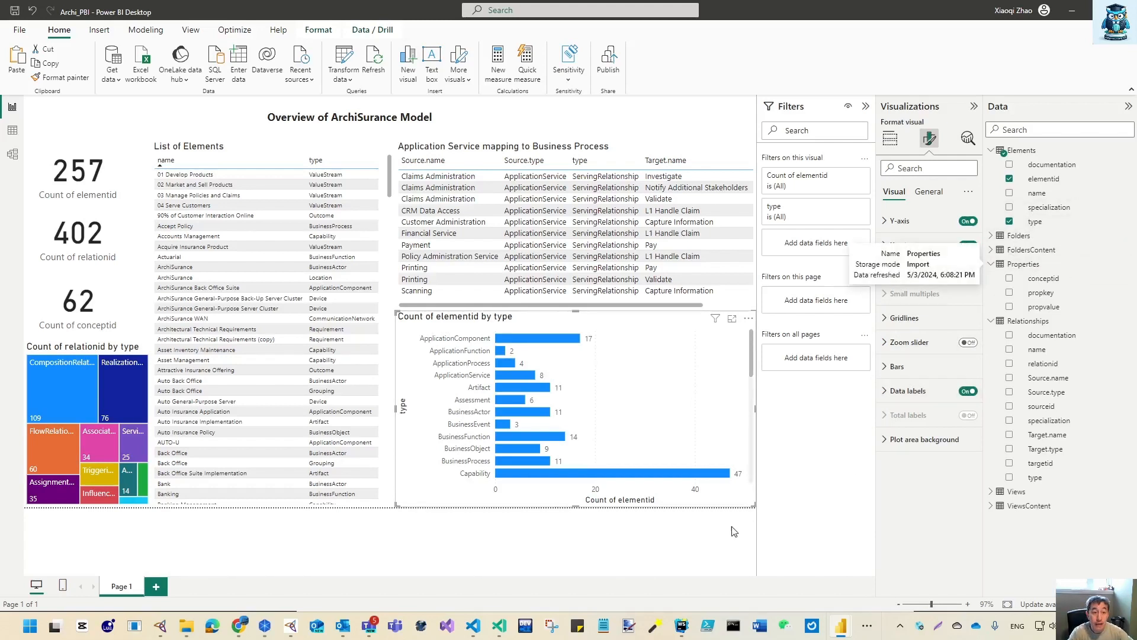
Deselect the element count chart and try to publish the report, cancelling the save request.
left_click(575, 568)
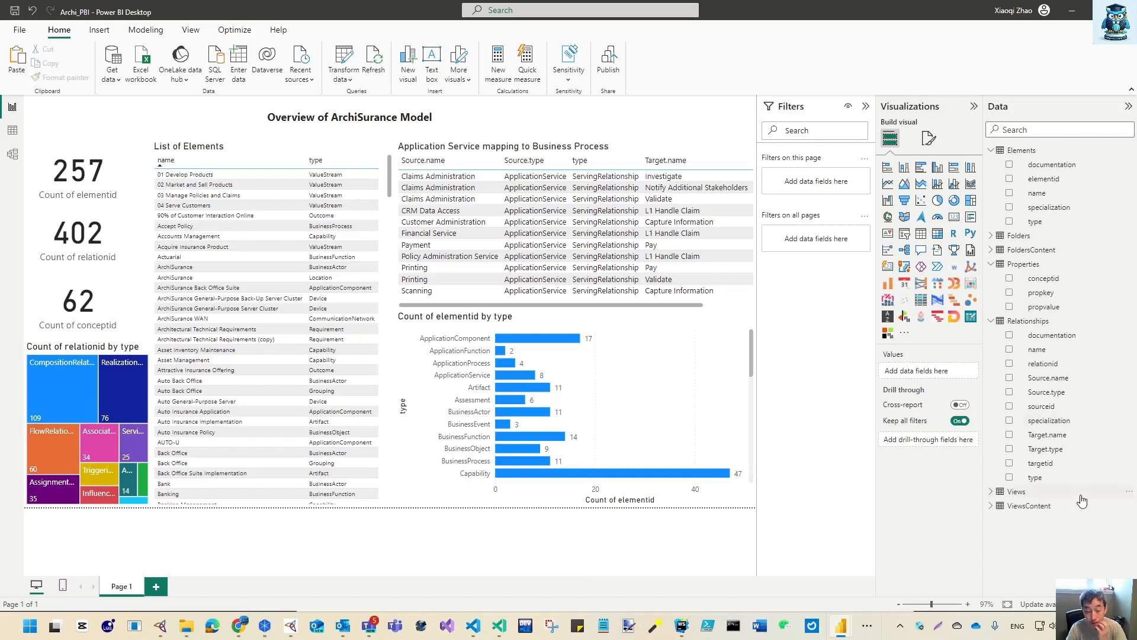
mouse_move(1082, 501)
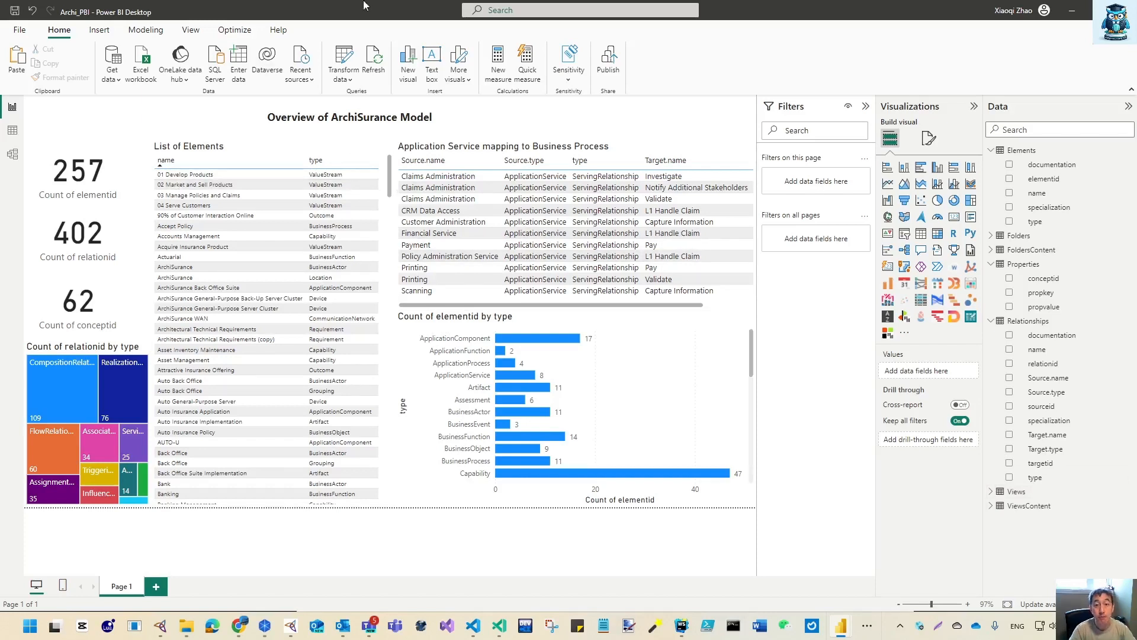
left_click(612, 62)
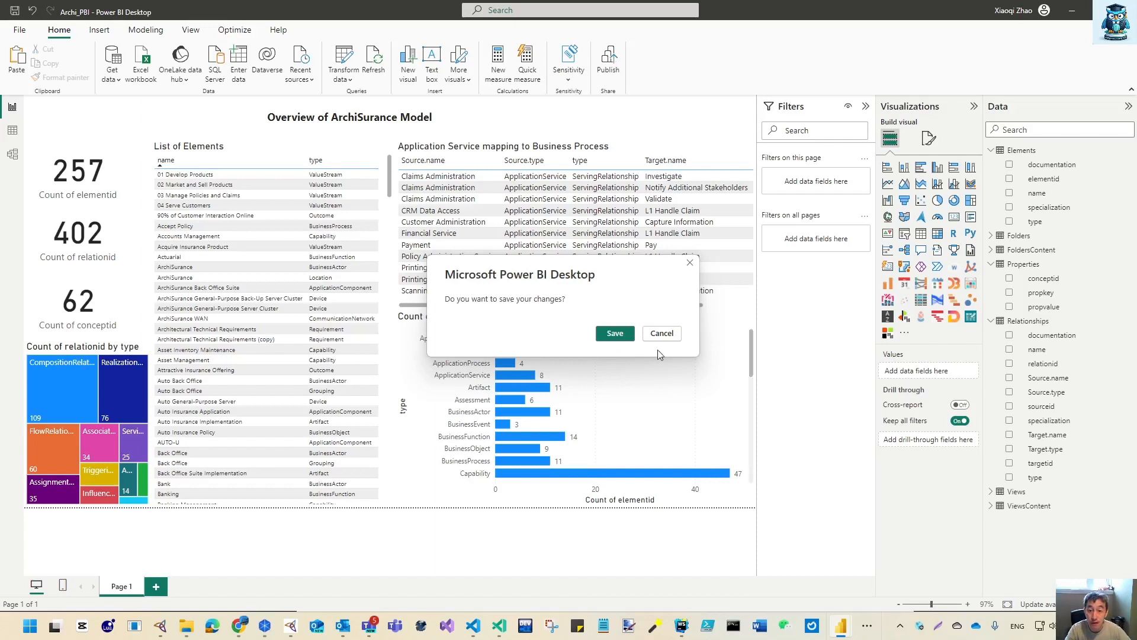
left_click(668, 334)
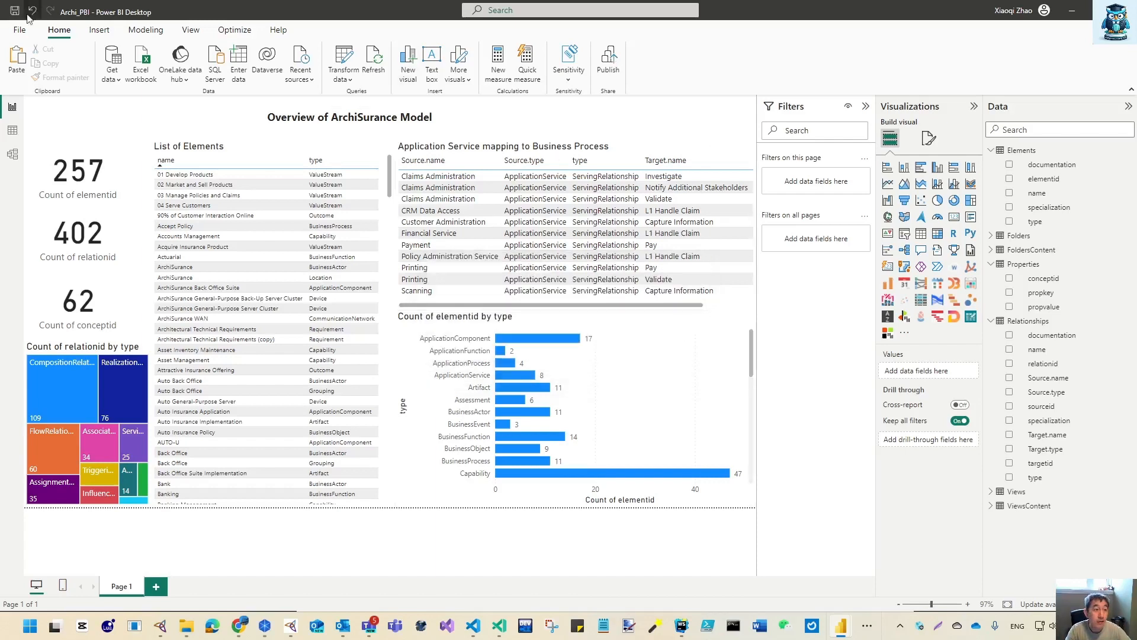
Save the report and switch to File Explorer to check Archi_PBI.pbix in the test_pbi folder.
left_click(20, 31)
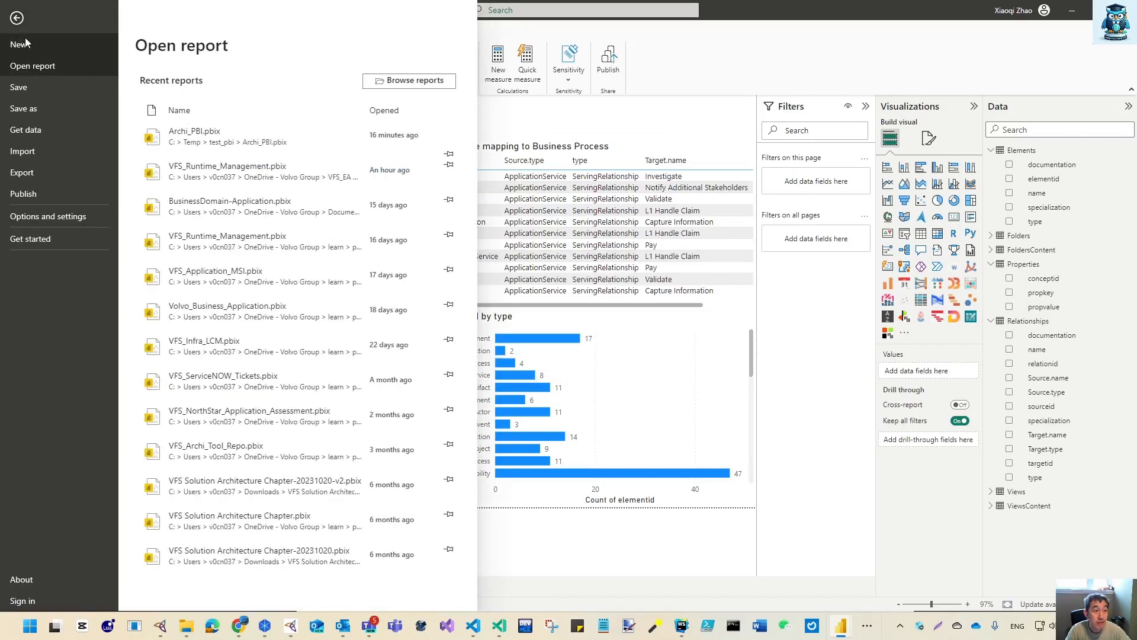
left_click(14, 17)
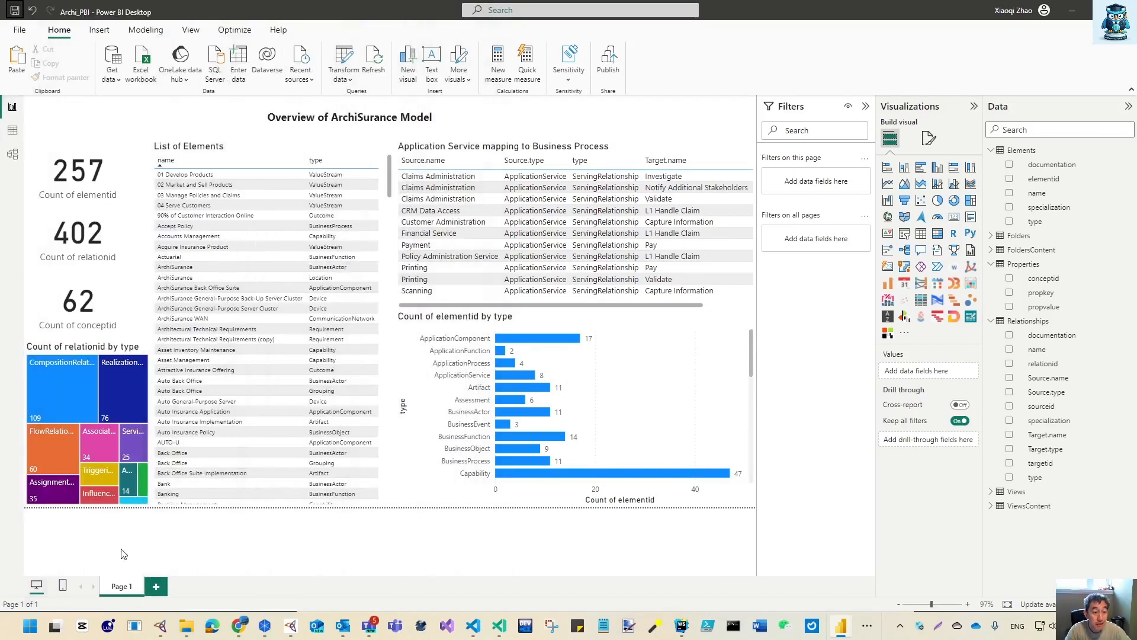
mouse_move(186, 625)
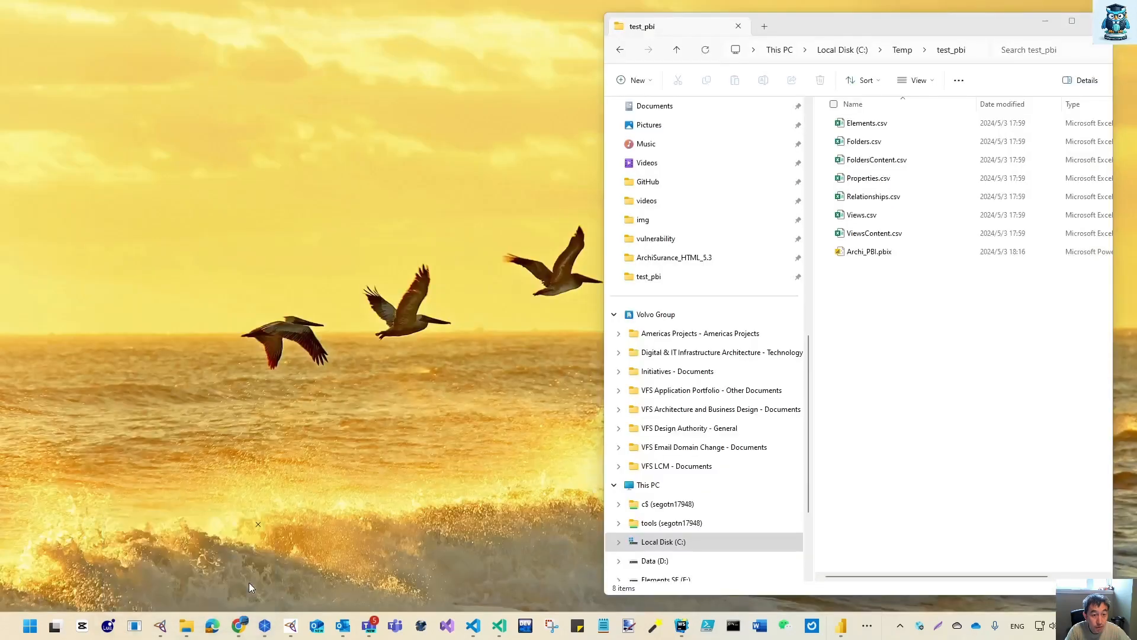
left_click(249, 581)
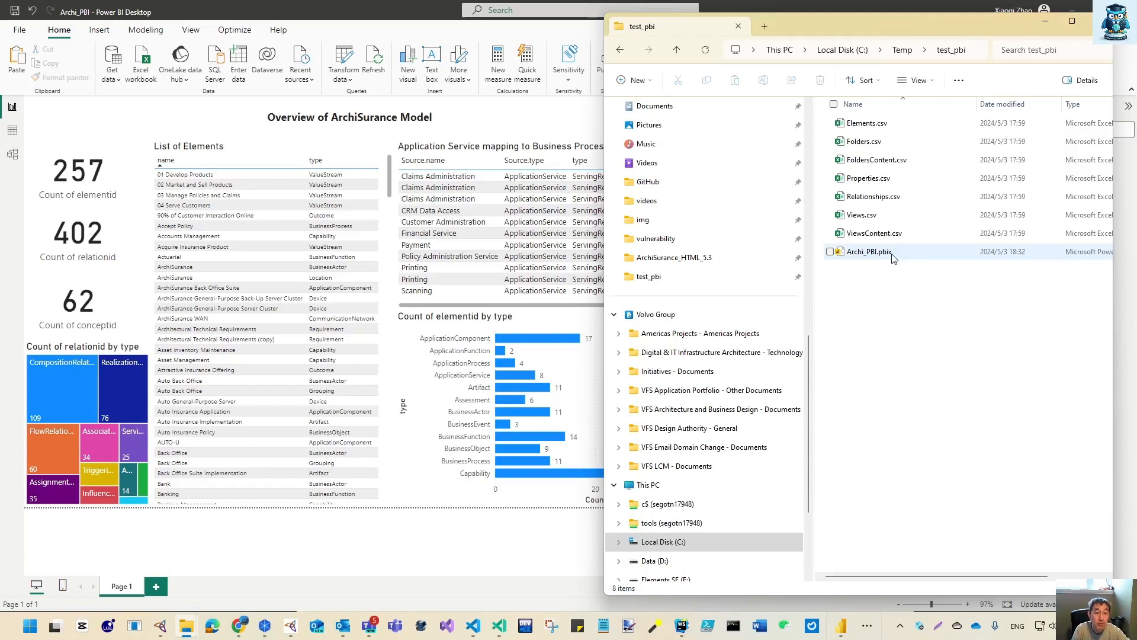
left_click(136, 144)
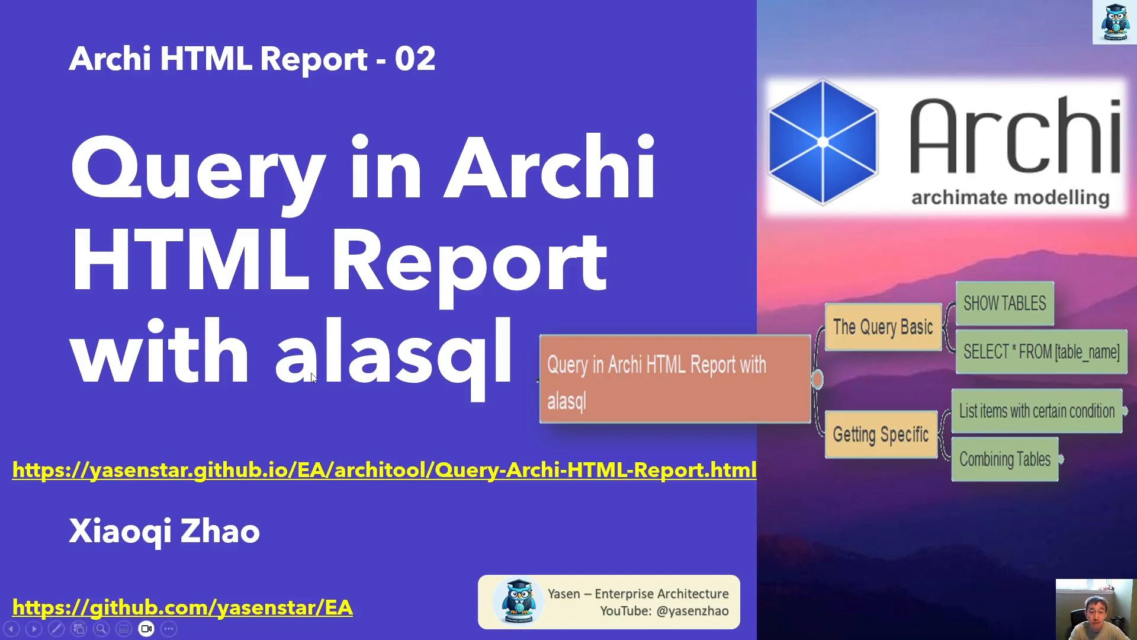
left_click(338, 461)
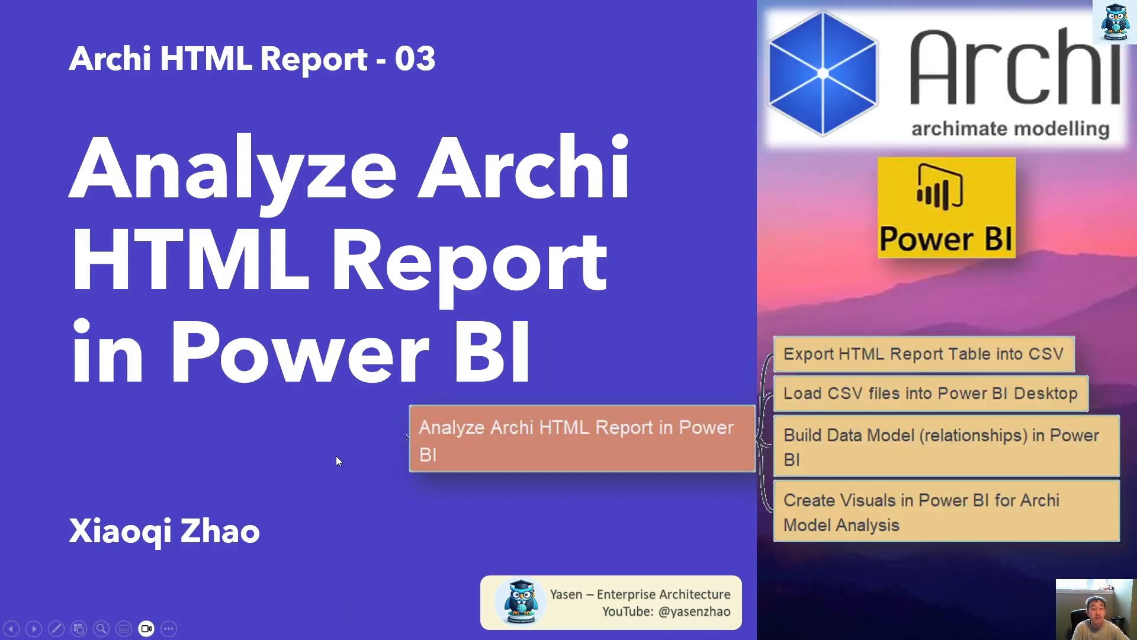